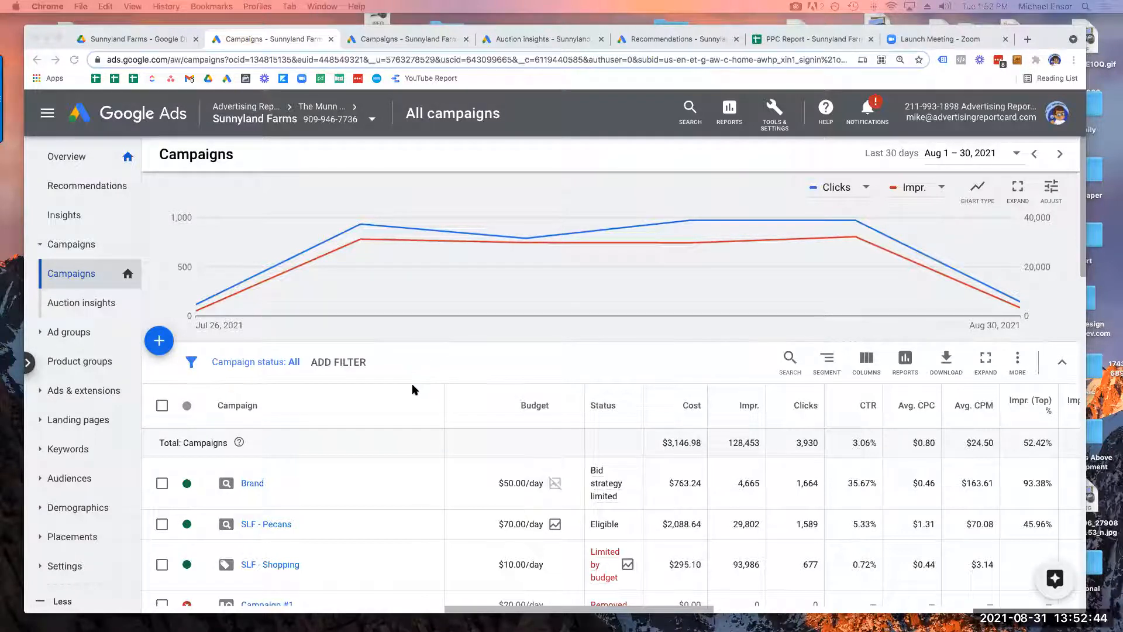
Compare the all-campaigns performance for the last 30 days with the Aug 1, 2019 – Aug 30, 2021 view
scroll(413, 389, "down", 3)
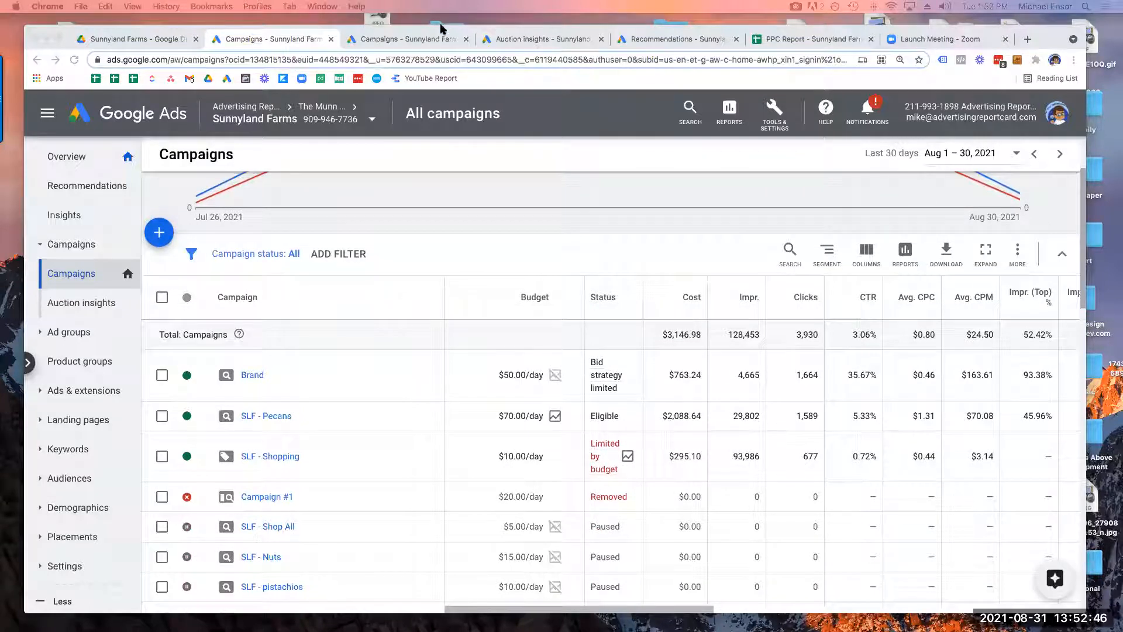
left_click(403, 40)
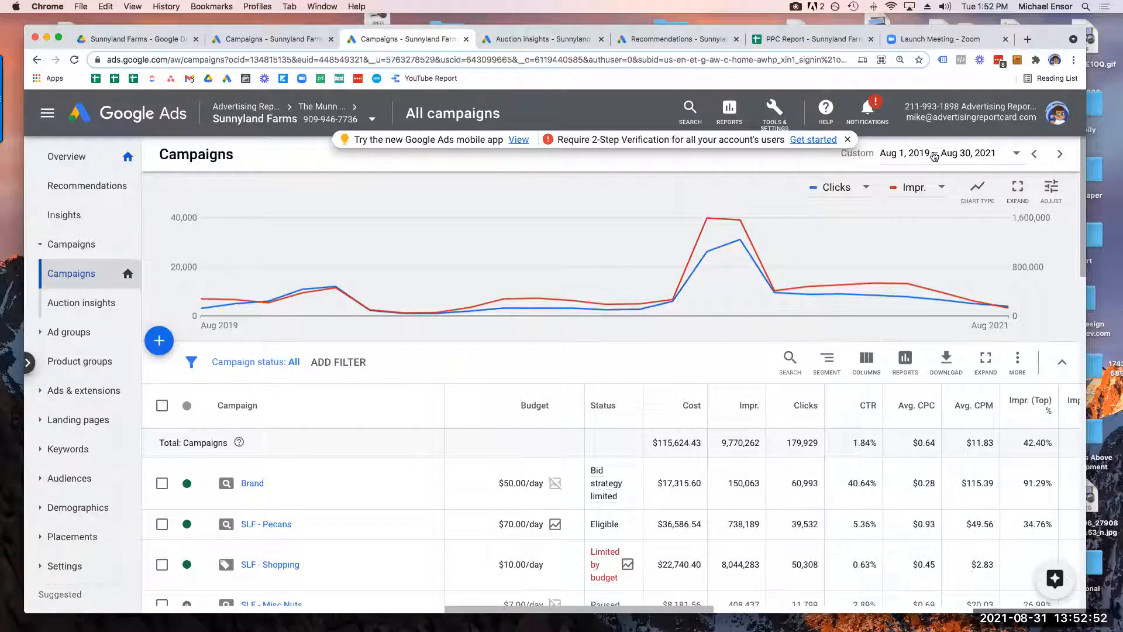
scroll(630, 402, "down", 3)
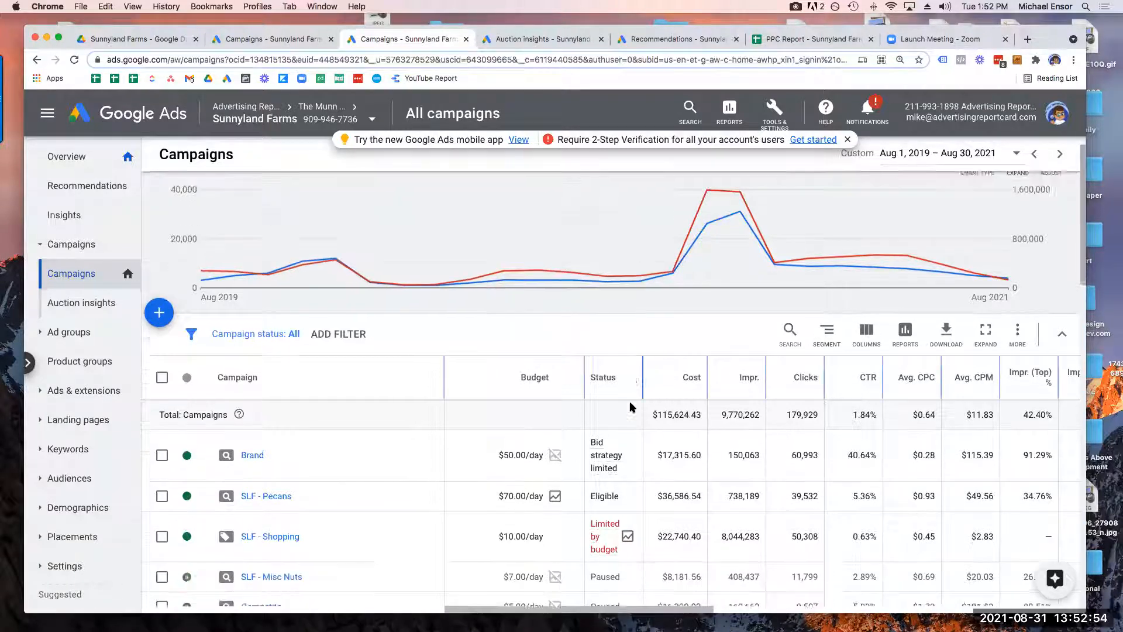
scroll(630, 402, "up", 3)
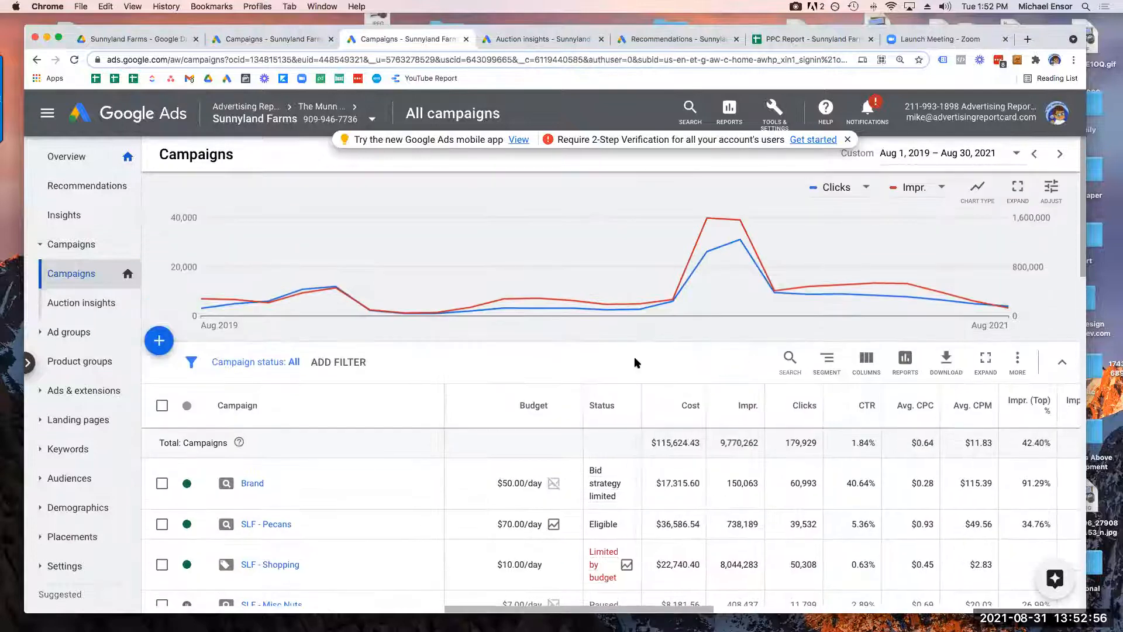
left_click(263, 39)
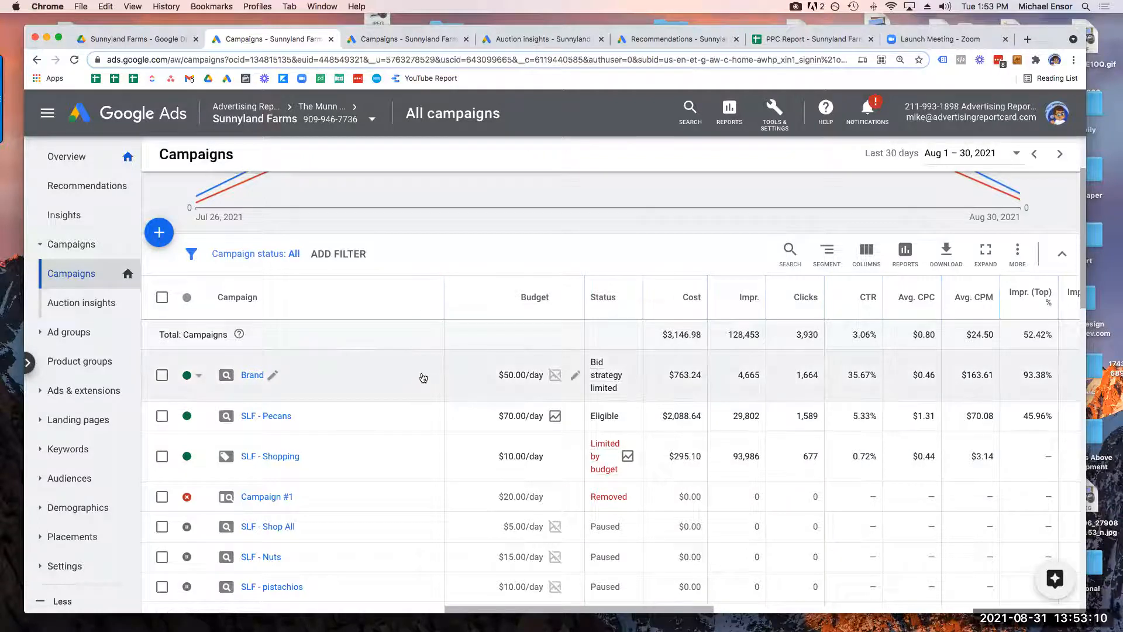
Examine the Brand campaign's cost, conversions, conversion value and search impression share over the last 30 days
scroll(422, 378, "up", 1)
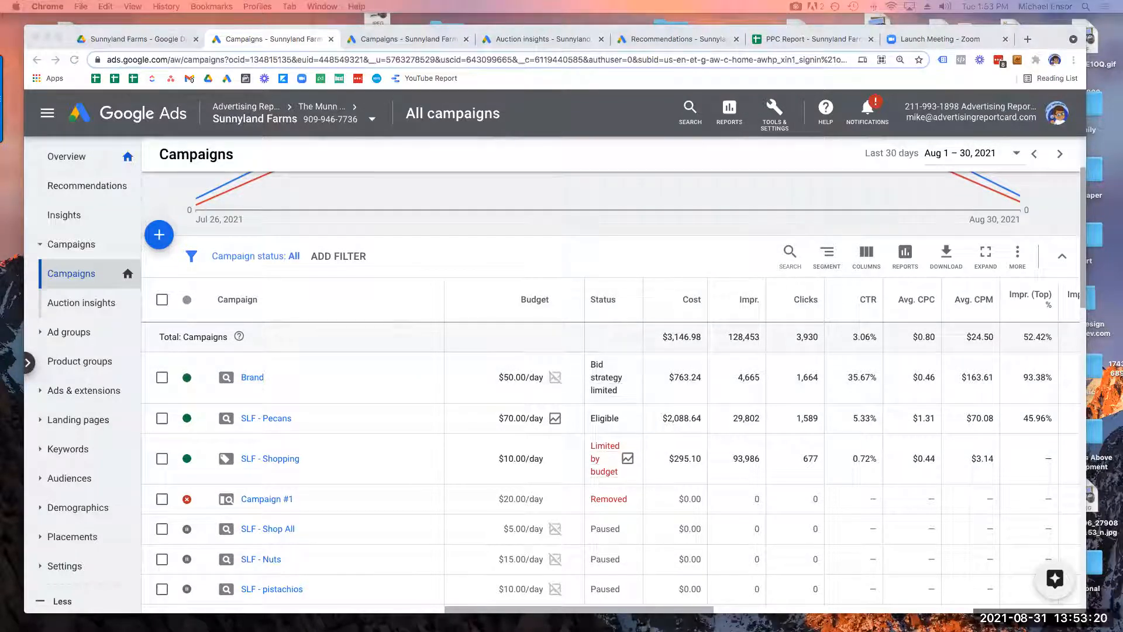
left_click(710, 384)
scroll(677, 396, "right", 10)
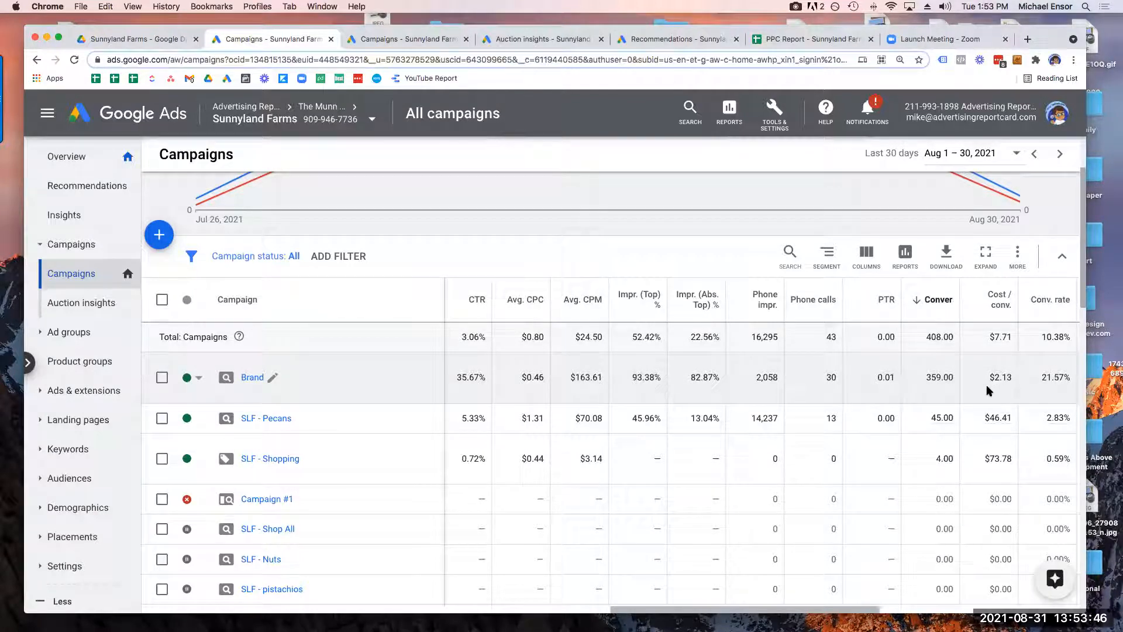
scroll(988, 391, "right", 5)
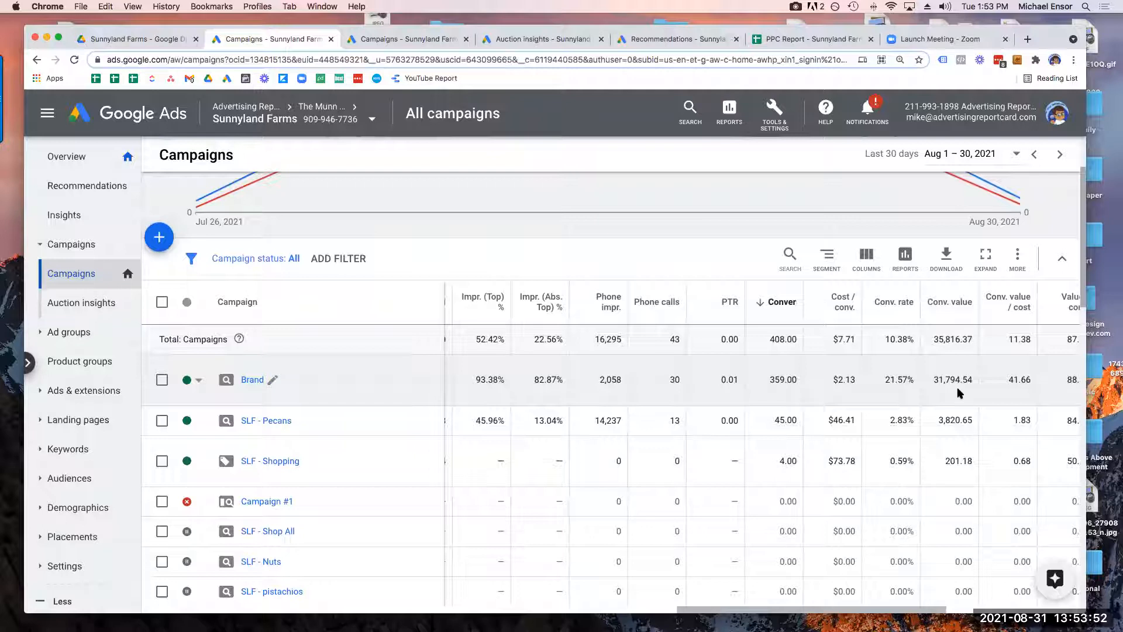
scroll(962, 391, "left", 4)
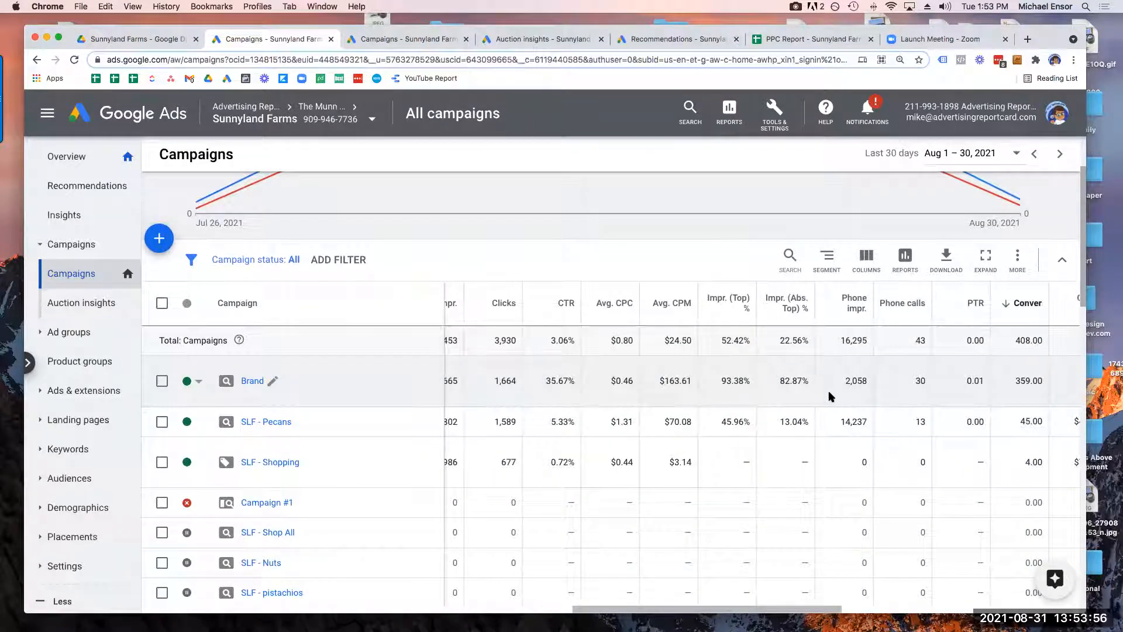
scroll(830, 391, "left", 2)
scroll(828, 391, "right", 4)
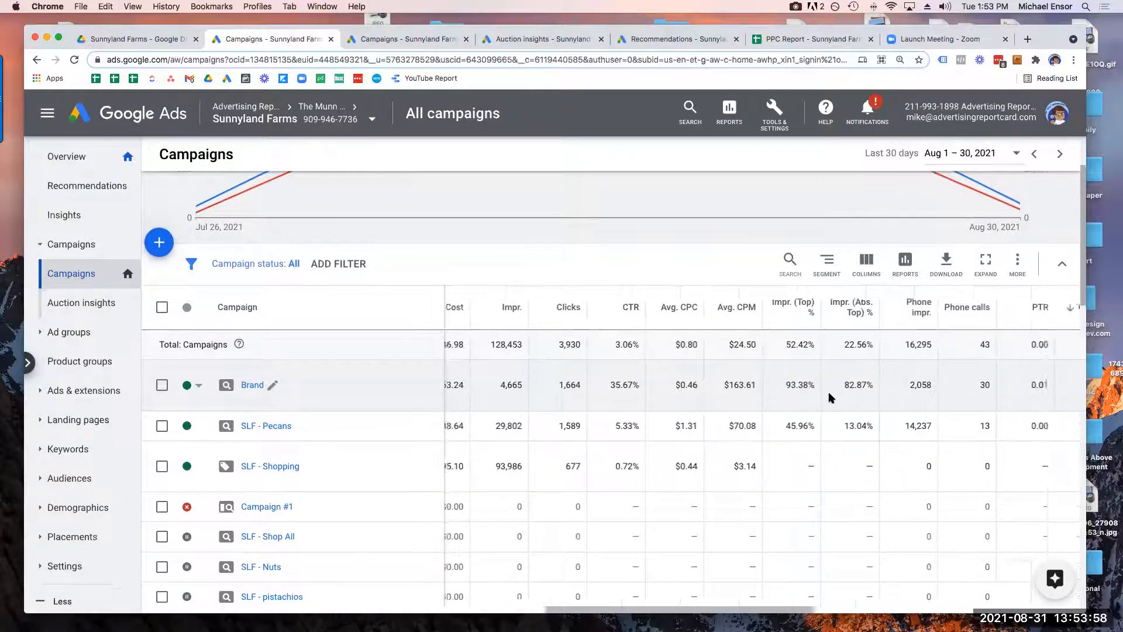
scroll(828, 392, "right", 8)
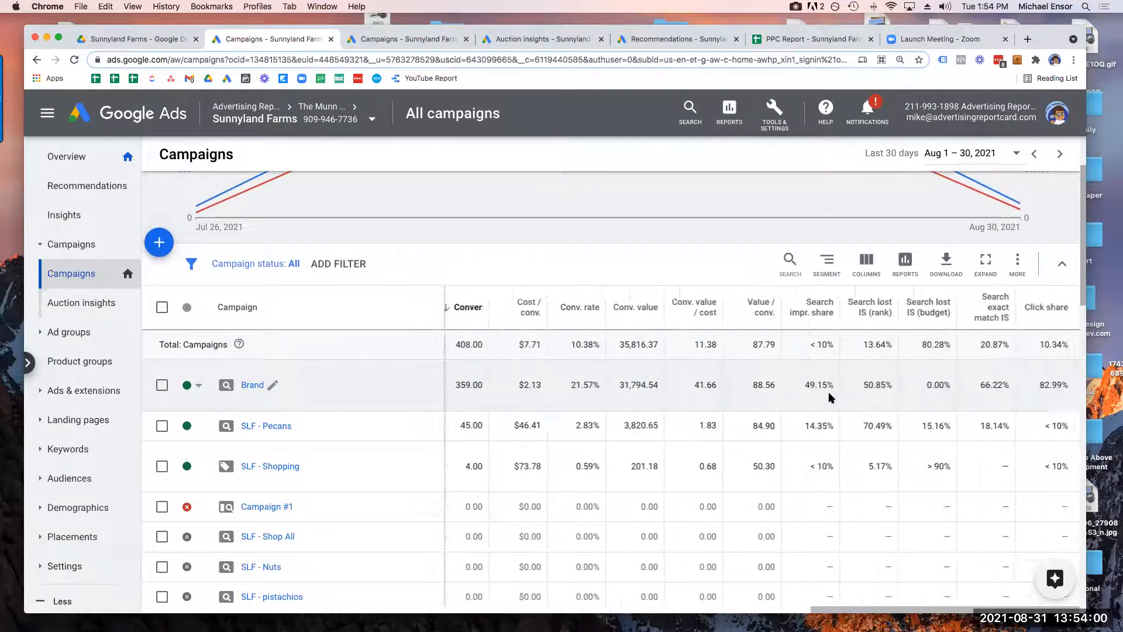
Highlight the Brand campaign's search impression share lost to rank and to budget
left_click_drag(861, 389, 895, 387)
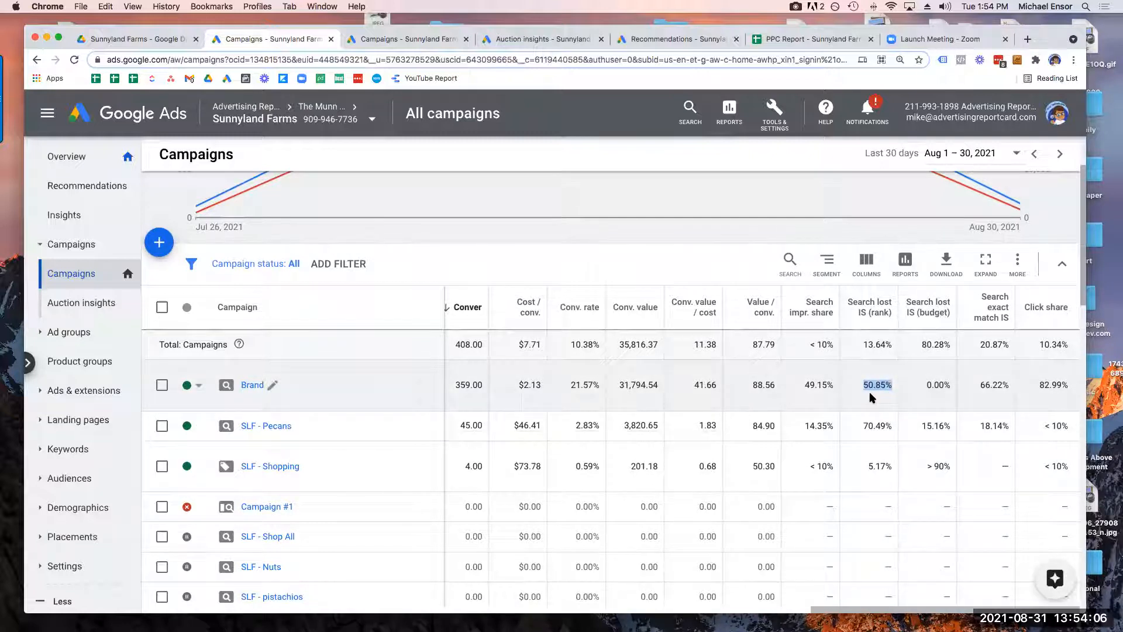
left_click_drag(919, 386, 952, 387)
left_click(912, 404)
left_click_drag(862, 384, 891, 385)
Examine the SLF - Pecans campaign's cost, clicks, conversions, cost per conversion and conversion value per cost
scroll(884, 392, "left", 10)
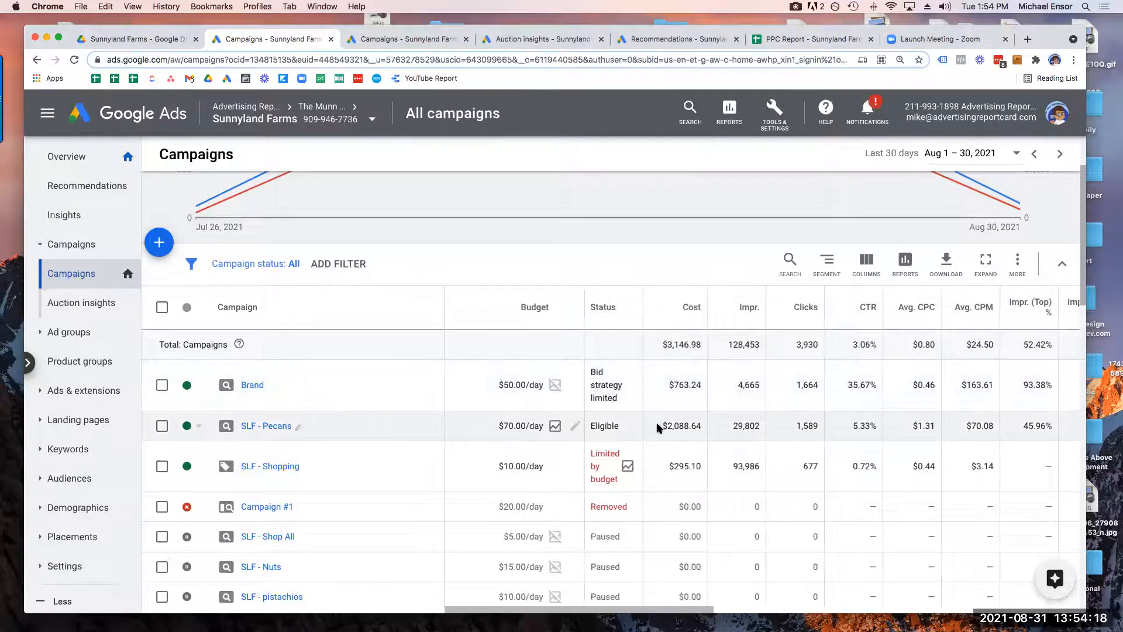
scroll(650, 429, "right", 10)
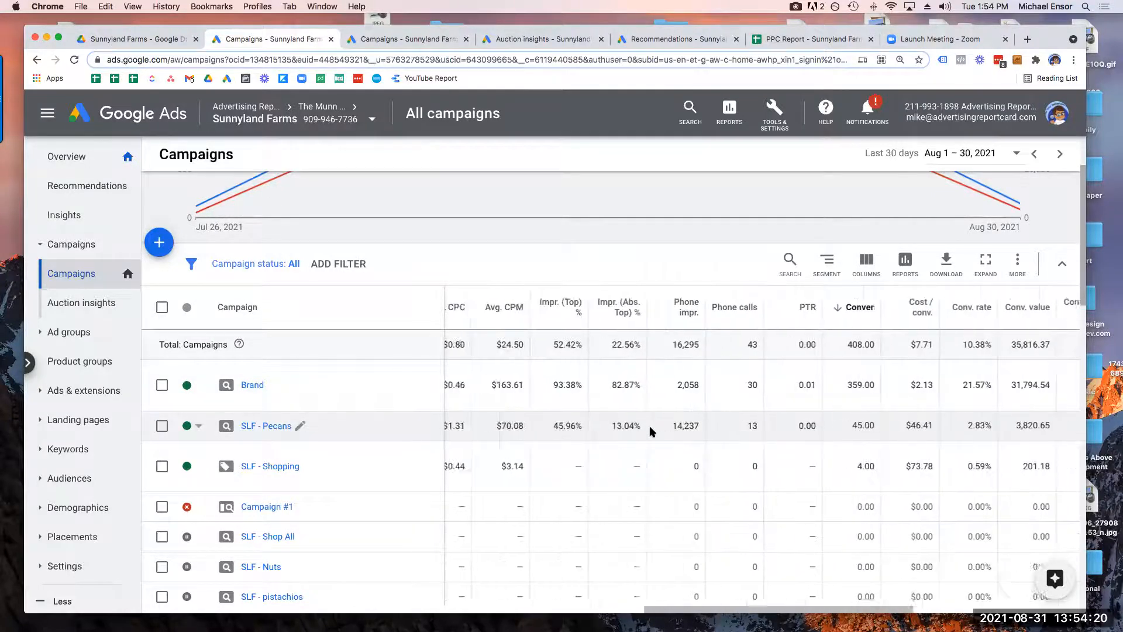
scroll(649, 426, "right", 5)
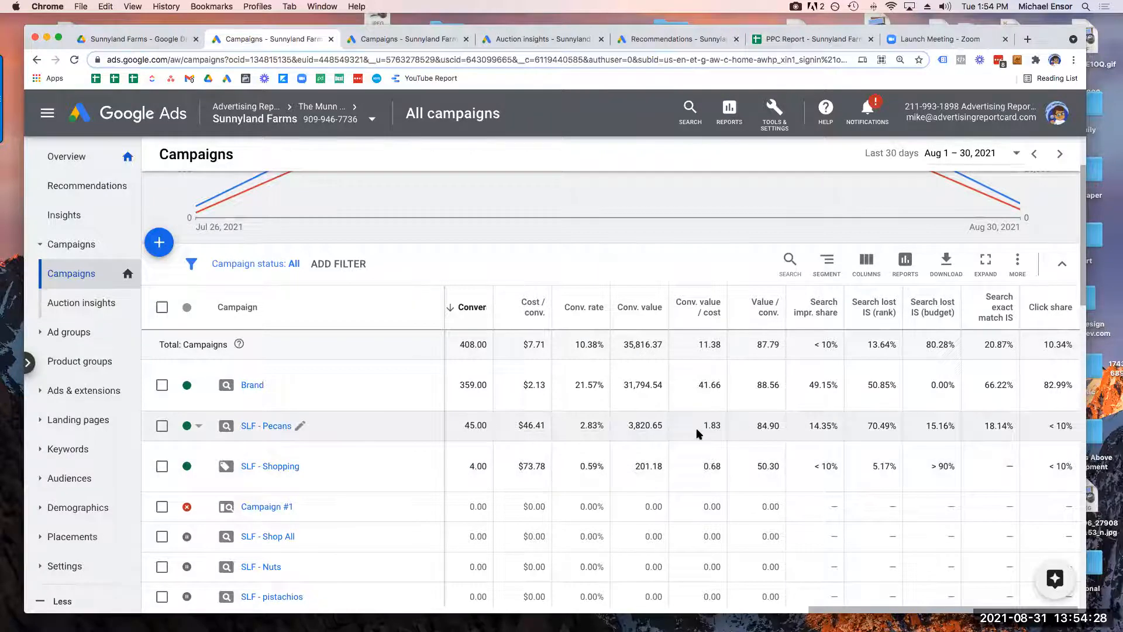
scroll(696, 433, "left", 3)
scroll(697, 433, "left", 5)
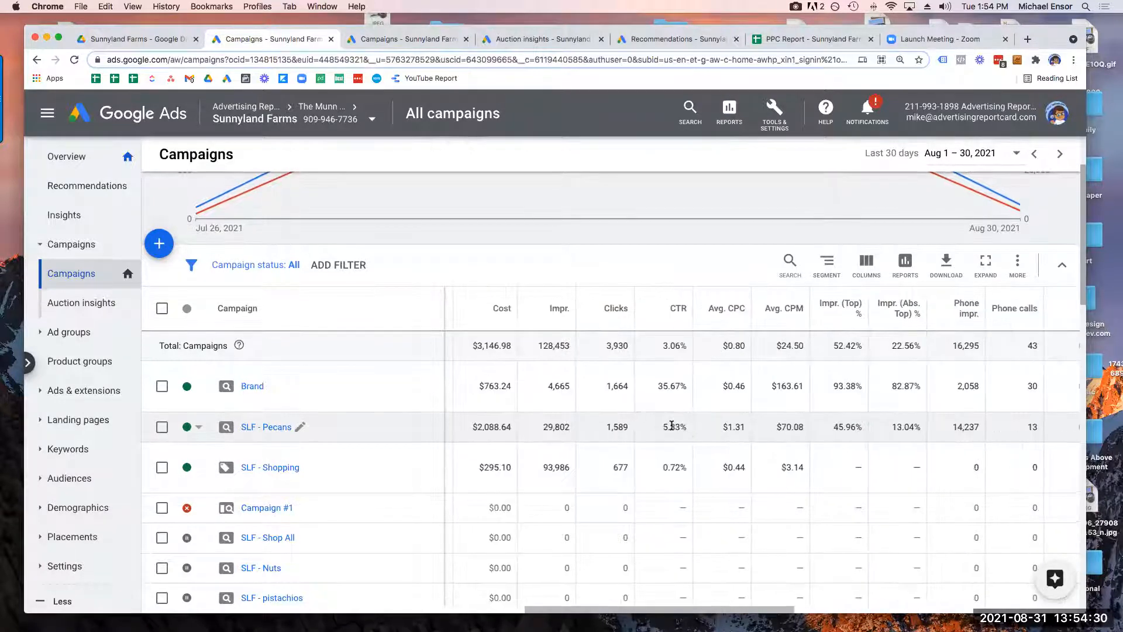
scroll(647, 431, "left", 2)
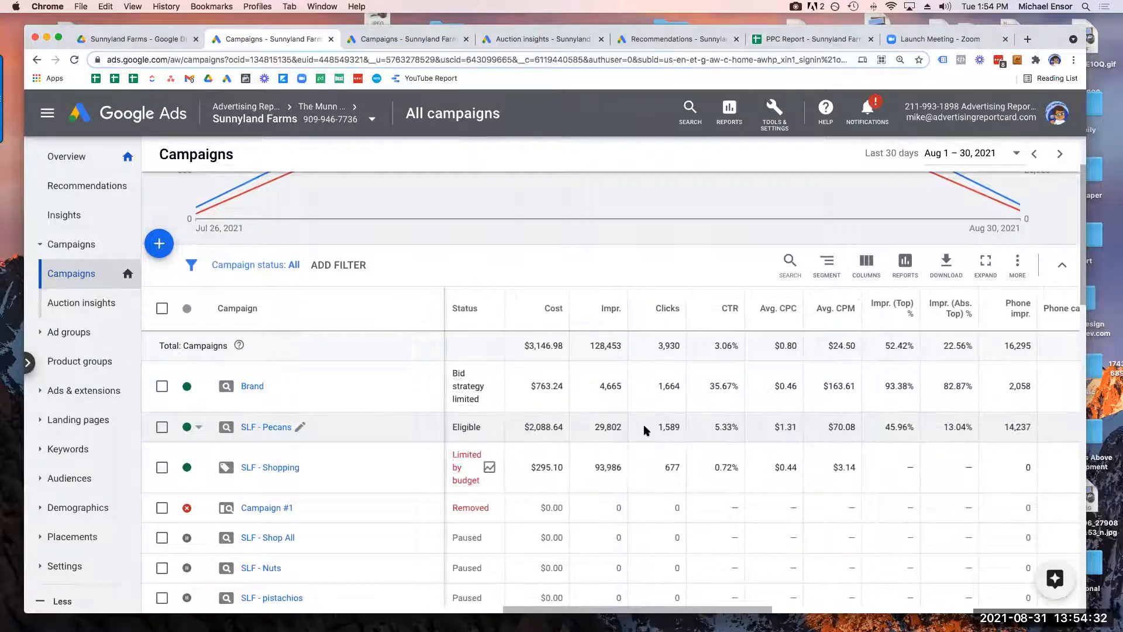
scroll(643, 430, "left", 1)
scroll(644, 430, "left", 3)
scroll(773, 439, "right", 2)
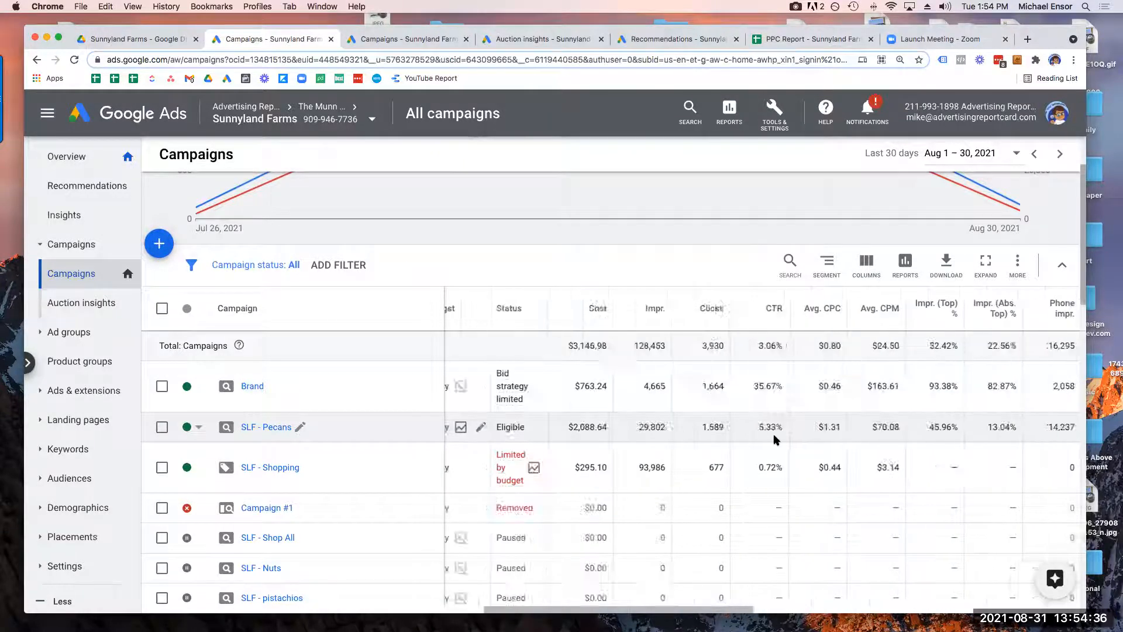
scroll(776, 439, "right", 10)
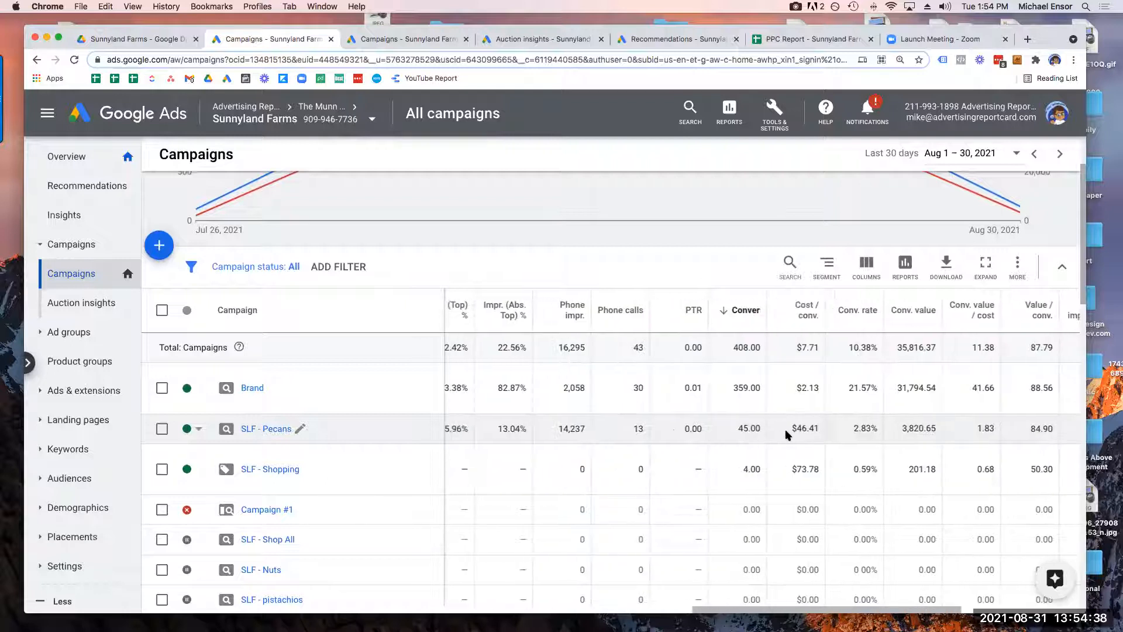
scroll(772, 433, "right", 5)
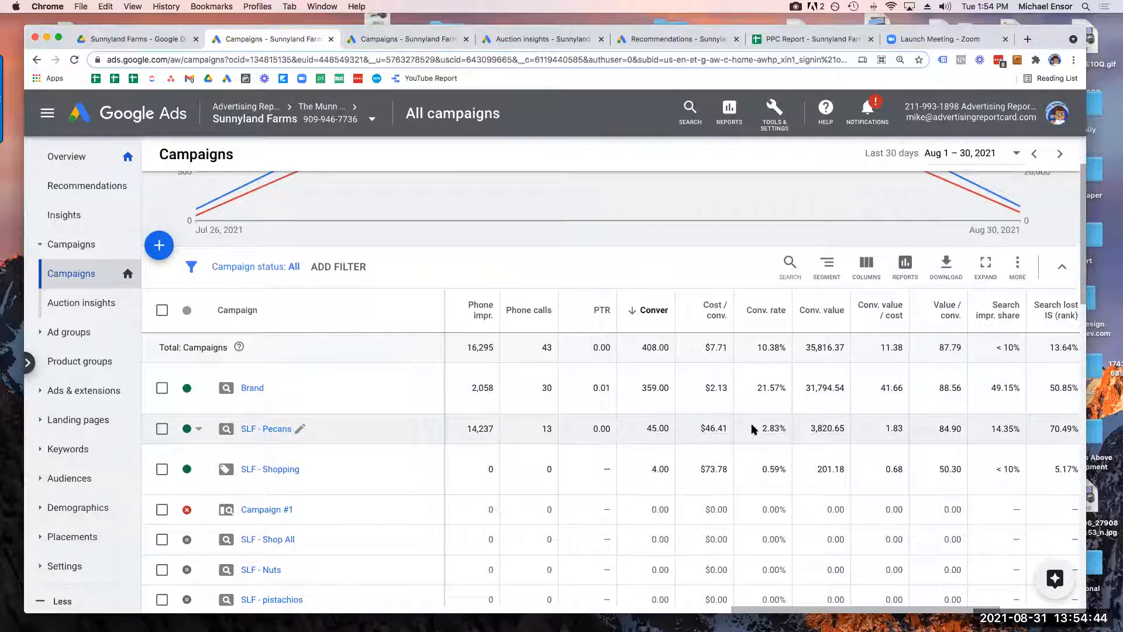
Check the SLF - Pecans campaign's average CPC and highlight its top impression percentage
scroll(753, 429, "left", 10)
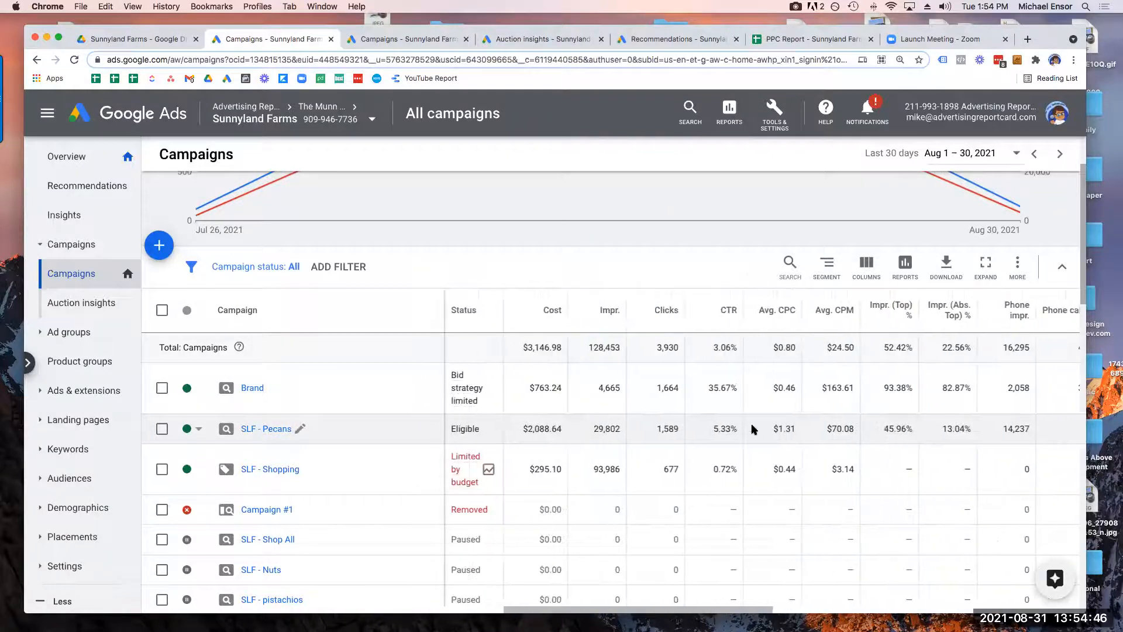
scroll(753, 429, "right", 10)
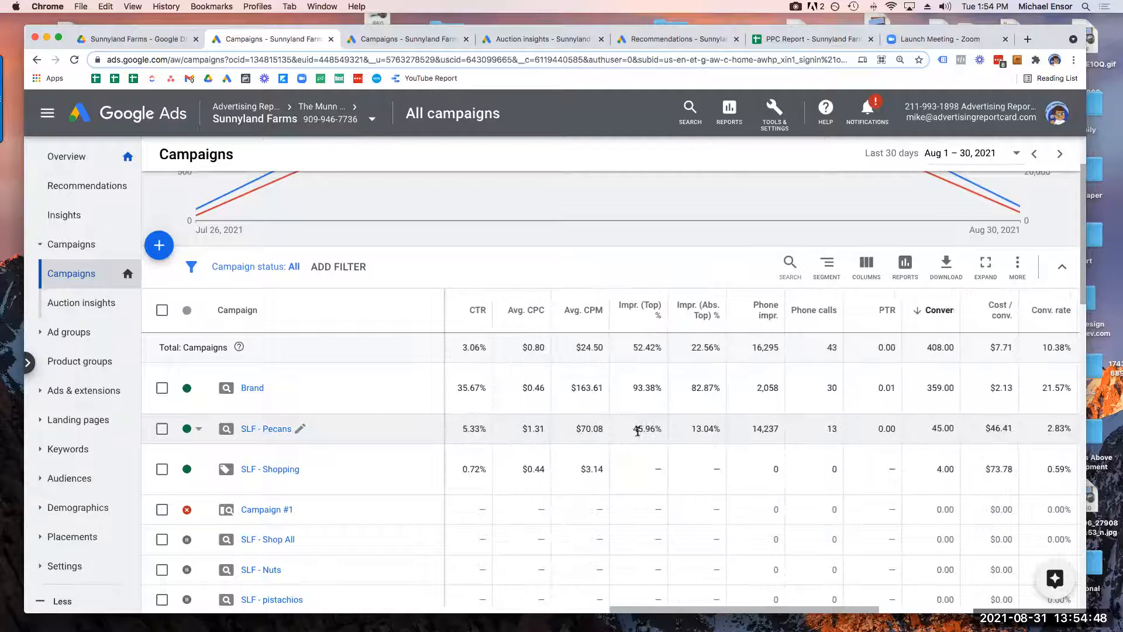
left_click_drag(635, 430, 680, 432)
left_click(687, 430)
scroll(686, 431, "left", 3)
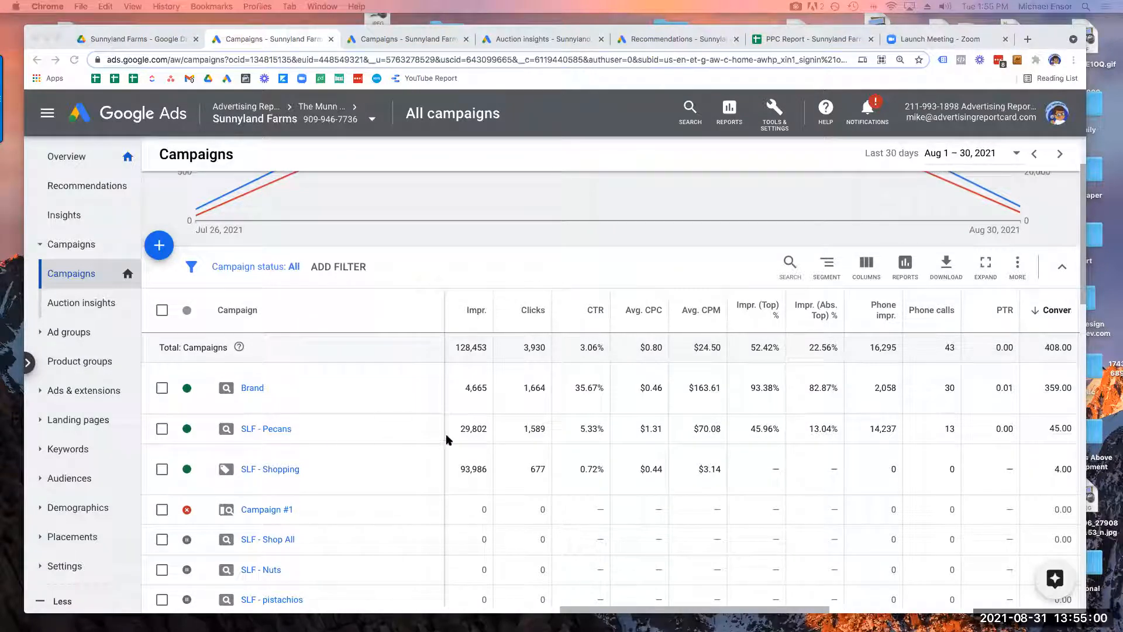
View the ad groups of the SLF - Pecans campaign and return to the all-campaigns overview
left_click(267, 430)
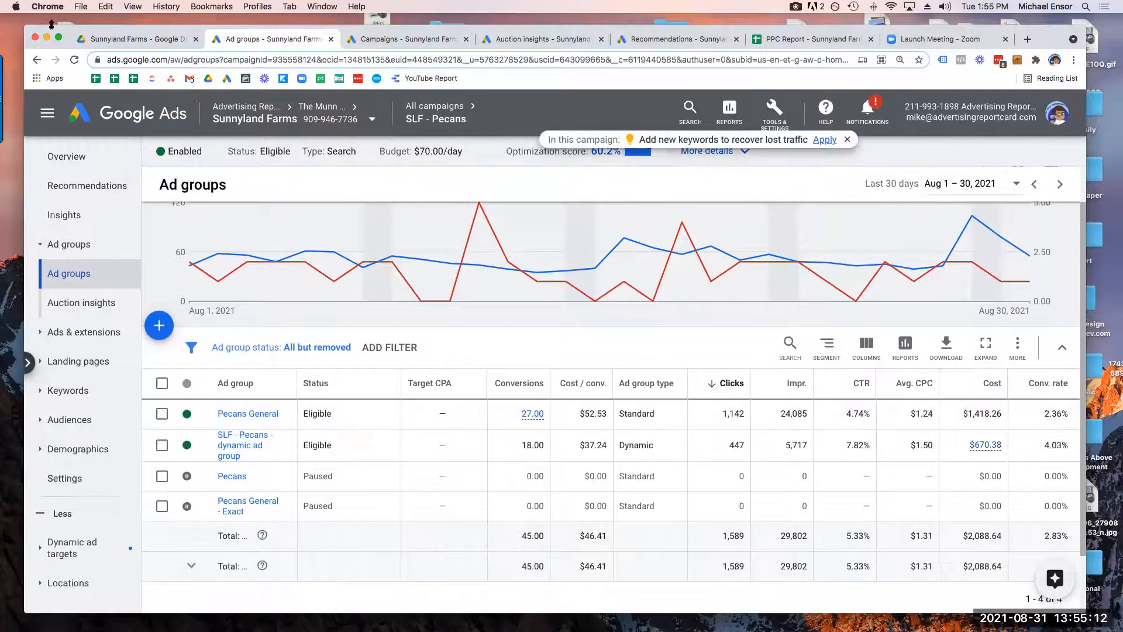
left_click(37, 60)
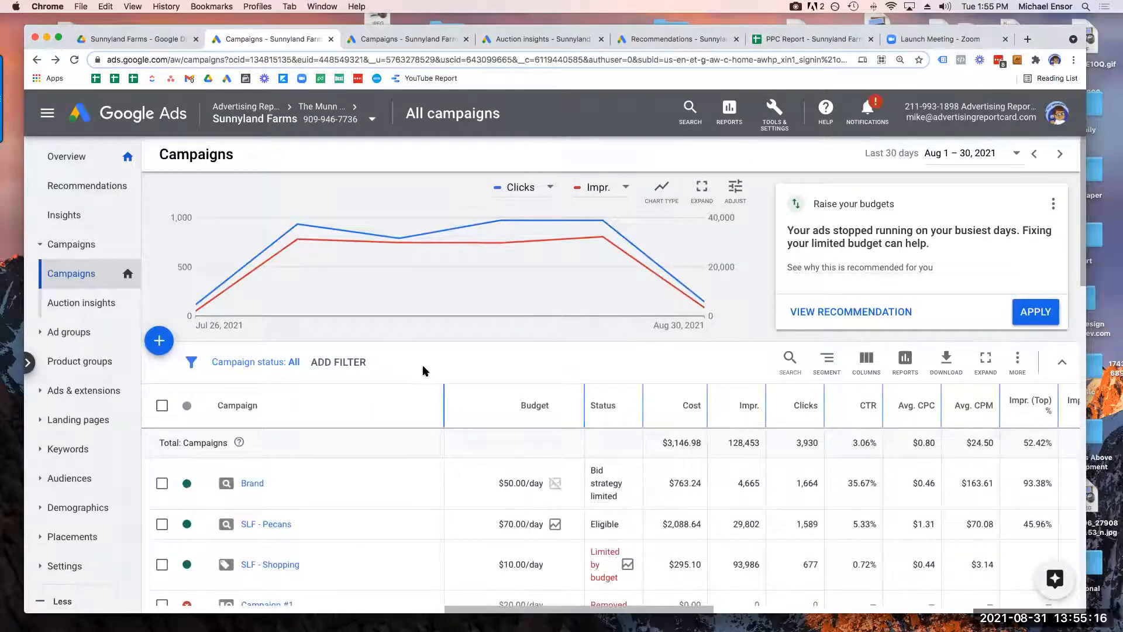
scroll(421, 372, "down", 2)
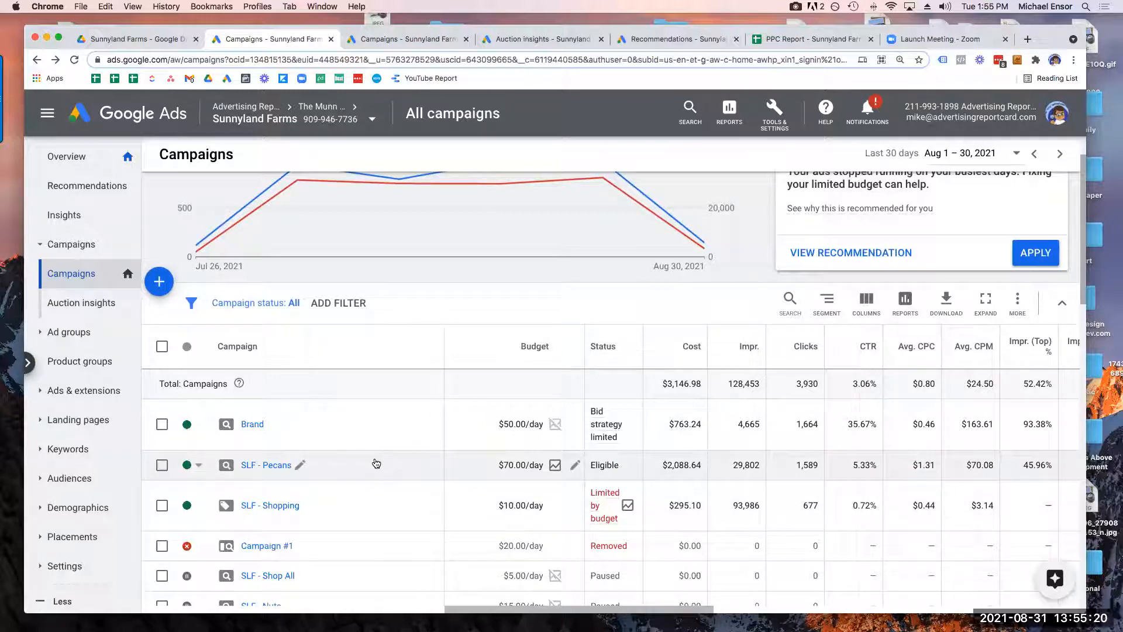
scroll(377, 463, "up", 2)
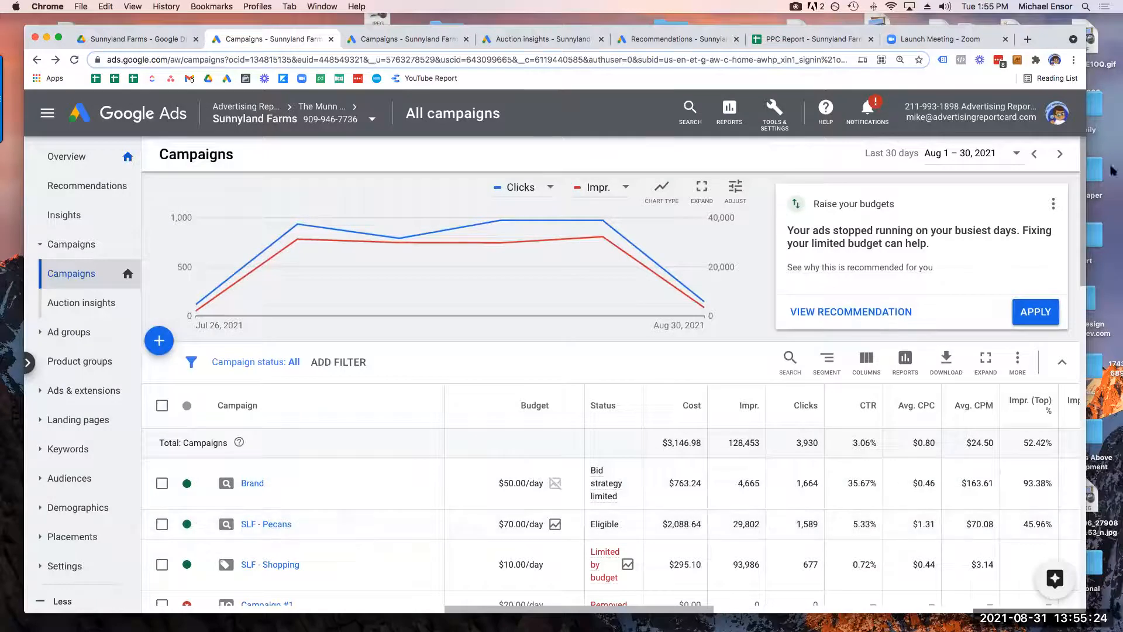
Hide the Raise your budgets recommendation card on the Campaigns page
left_click(1053, 204)
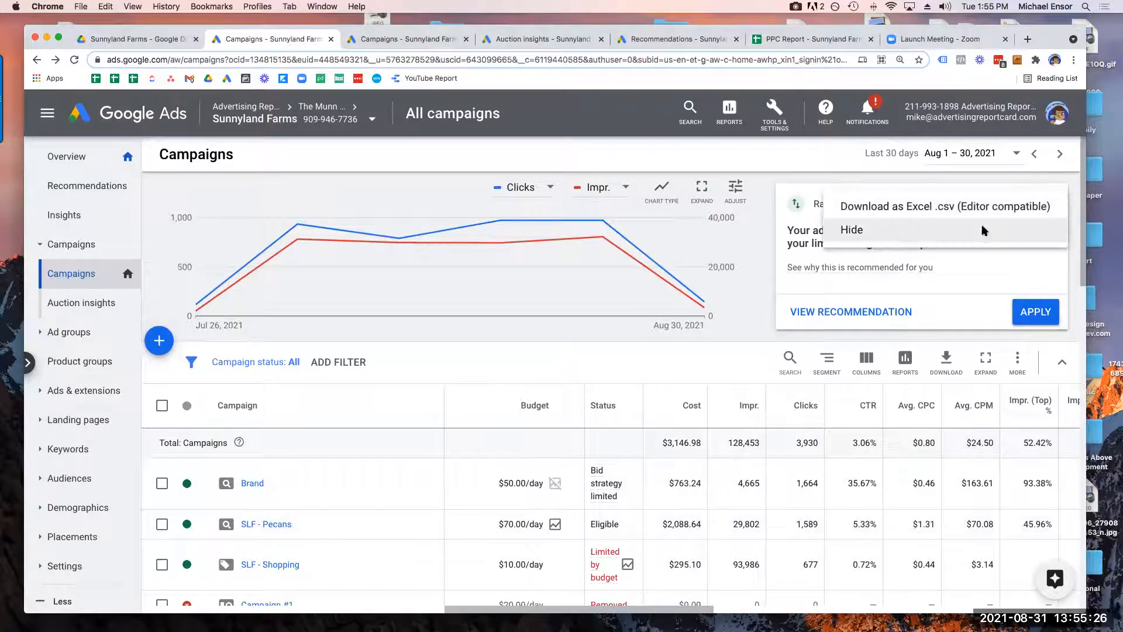
left_click(983, 230)
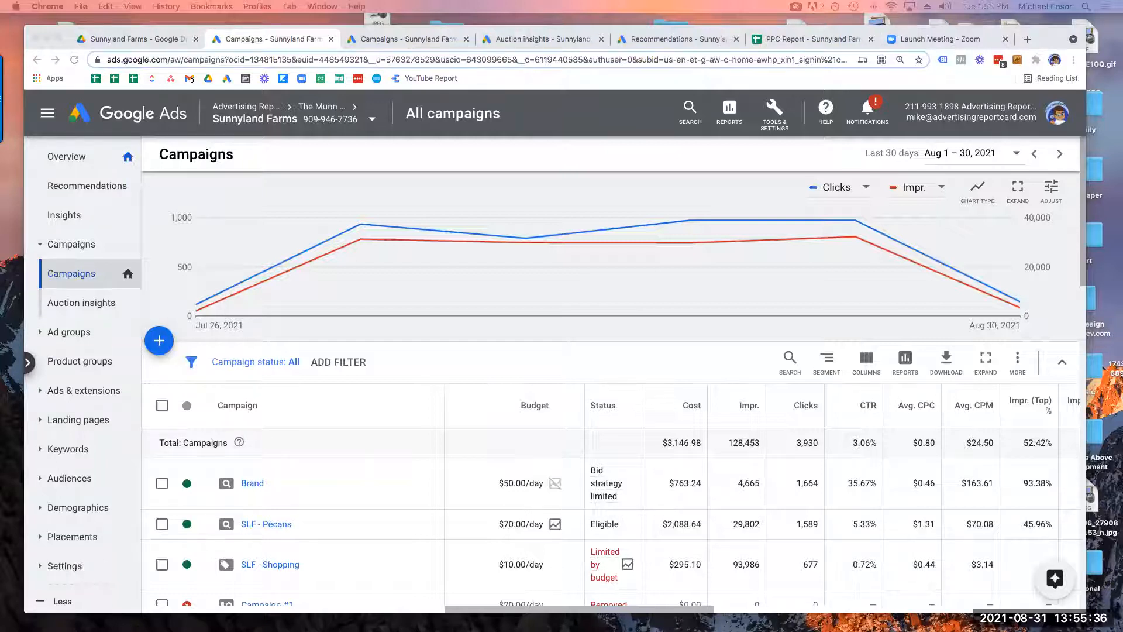
Switch to the Sunnyland Farms task in ClickUp and highlight the advice on matching keywords and ads to the landing page offerings
left_click_drag(465, 94, 239, 43)
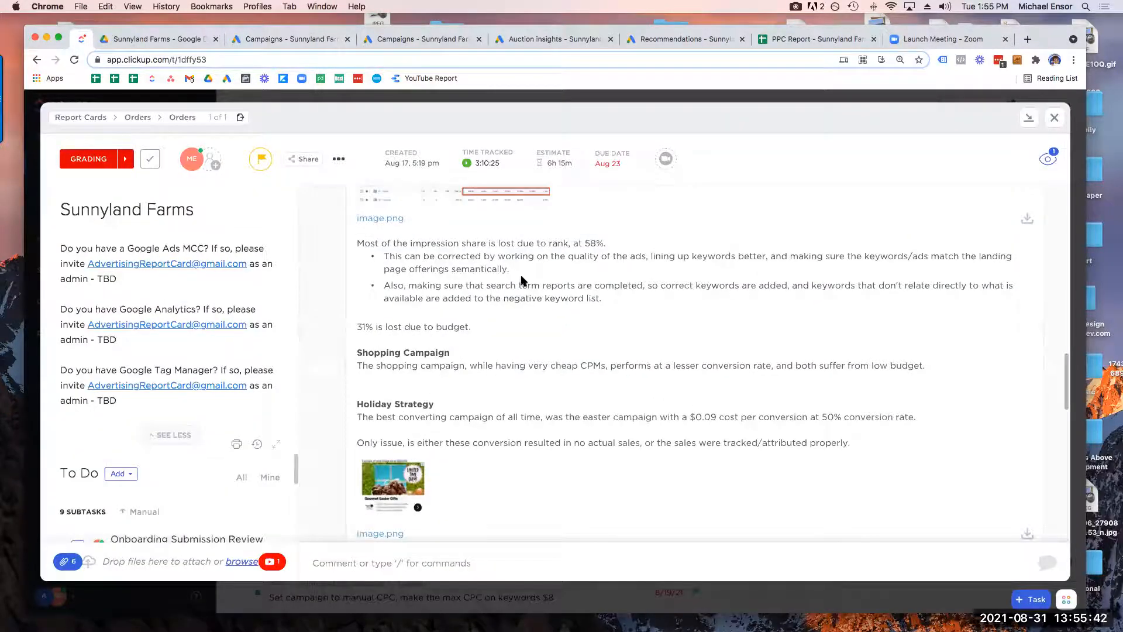
left_click_drag(521, 265, 387, 260)
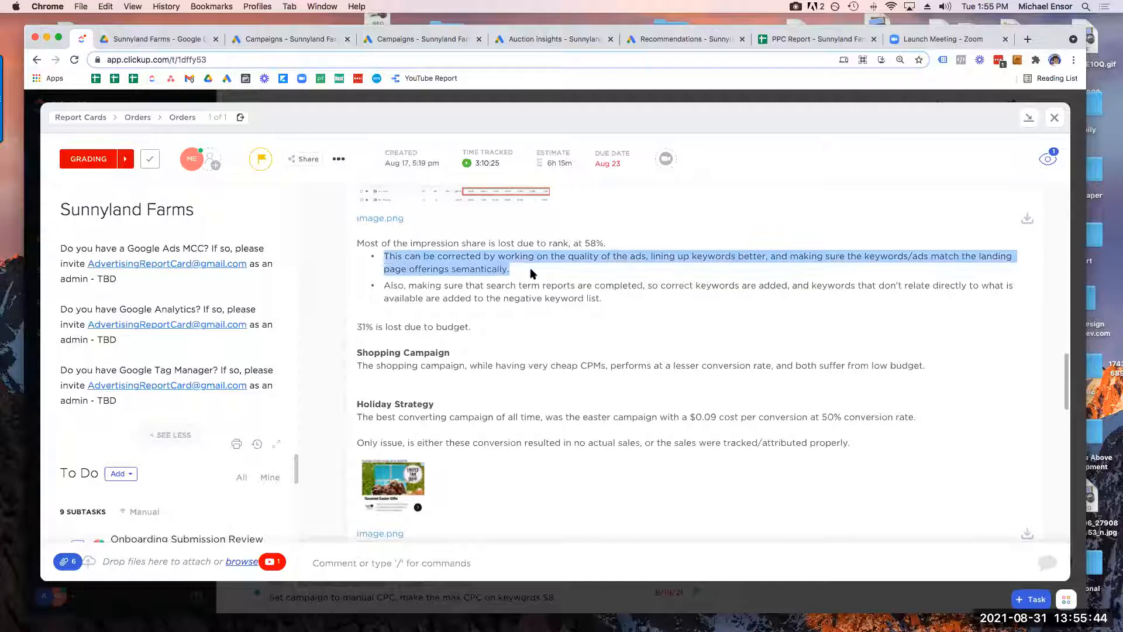
left_click(605, 271)
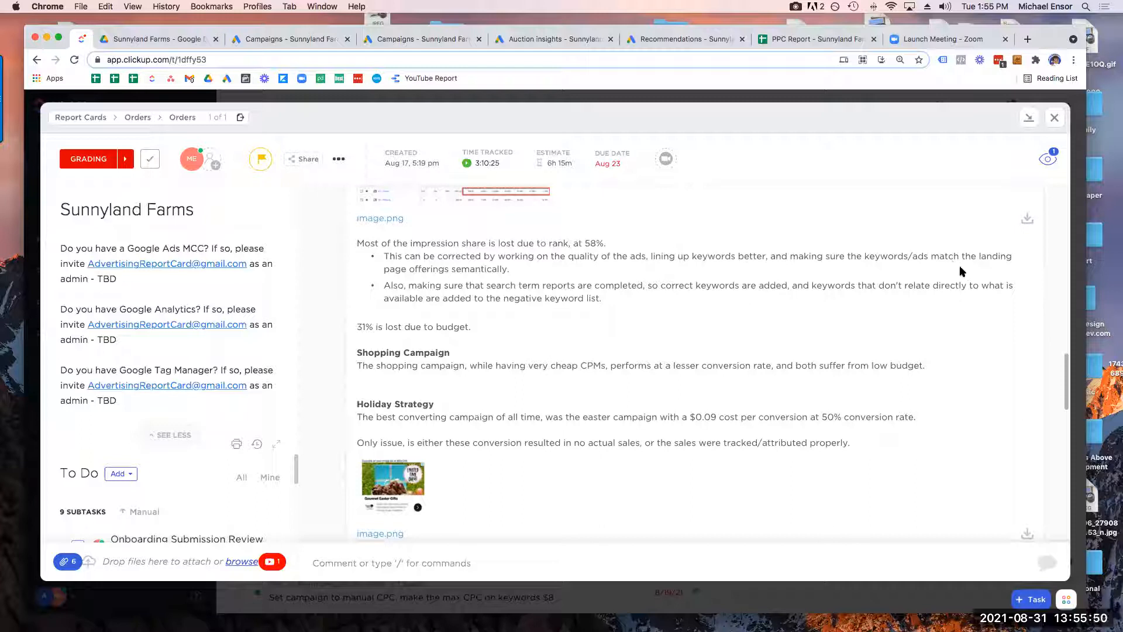
left_click_drag(511, 270, 454, 272)
left_click(541, 276)
left_click_drag(514, 270, 863, 258)
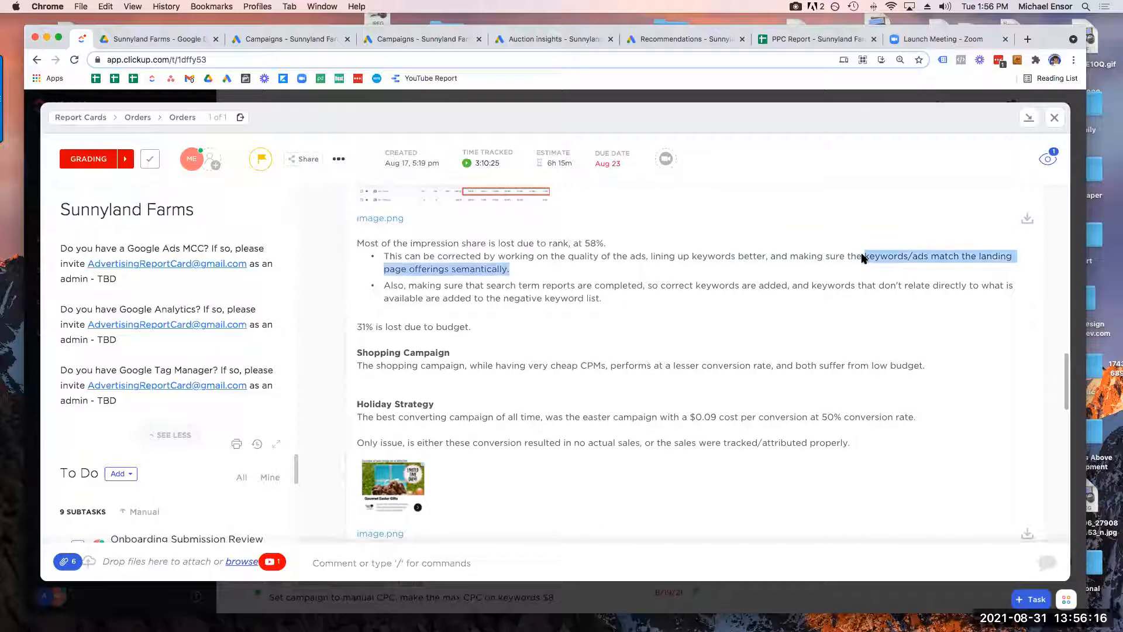
left_click(875, 273)
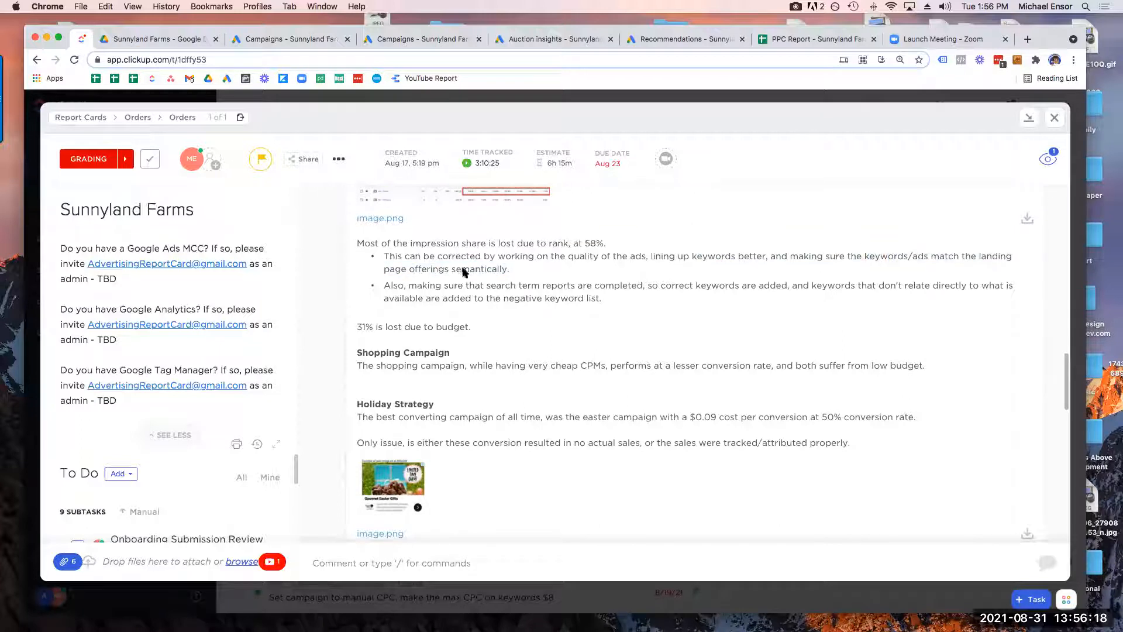
Open the PPC Report - Sunnyland Farms spreadsheet, enlarge the page and review the search terms on the STR sheet
left_click(804, 40)
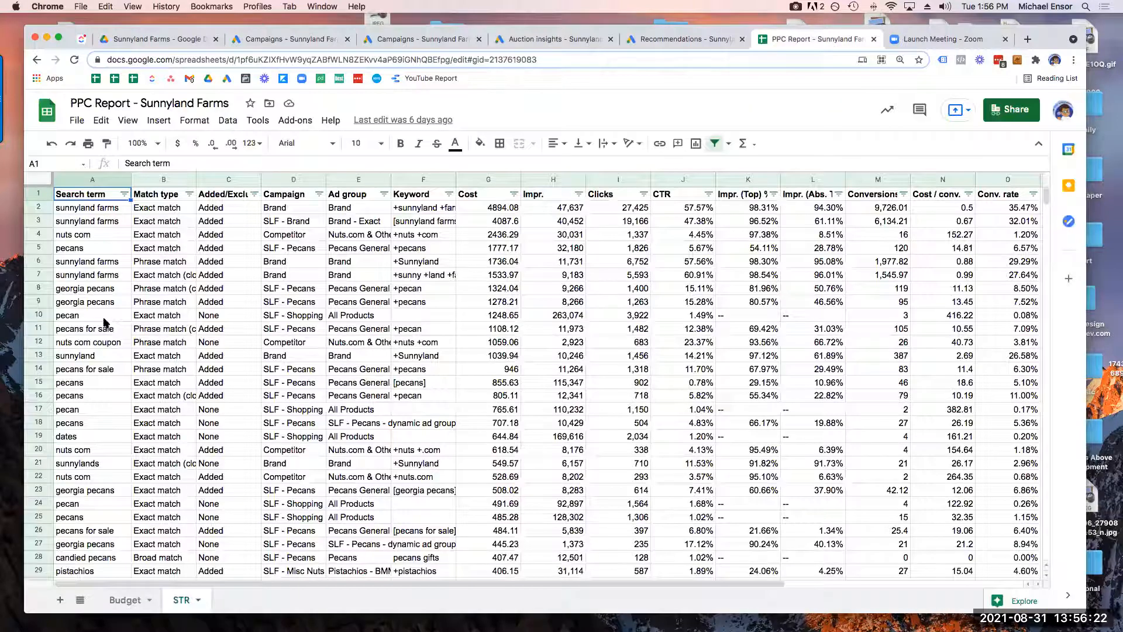
left_click(94, 276)
key("super+equal")
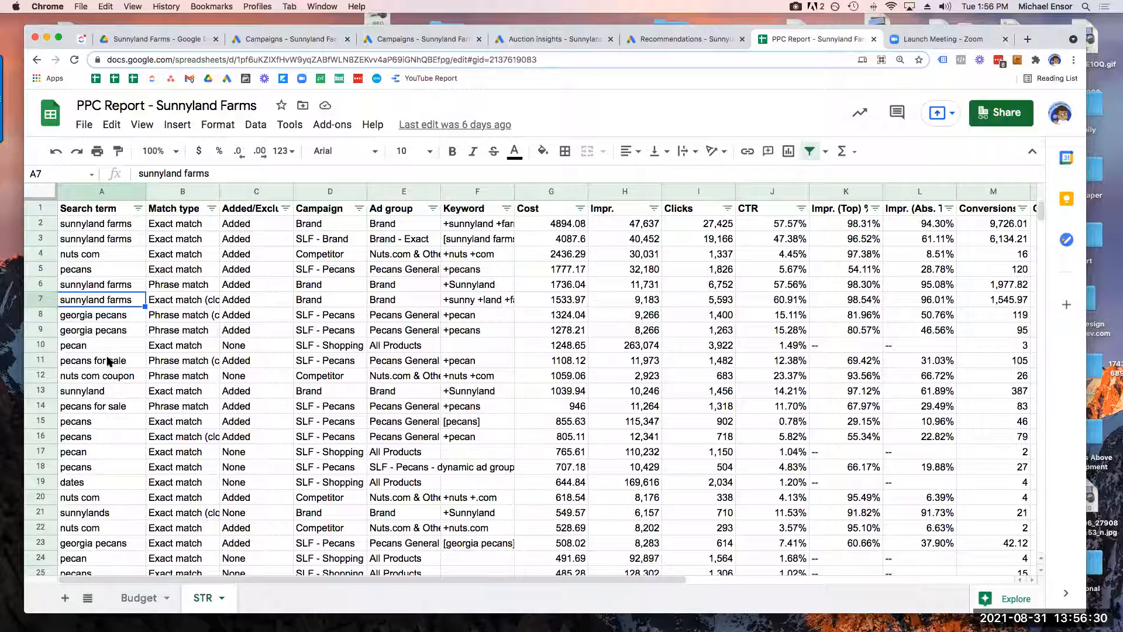
scroll(108, 361, "down", 7)
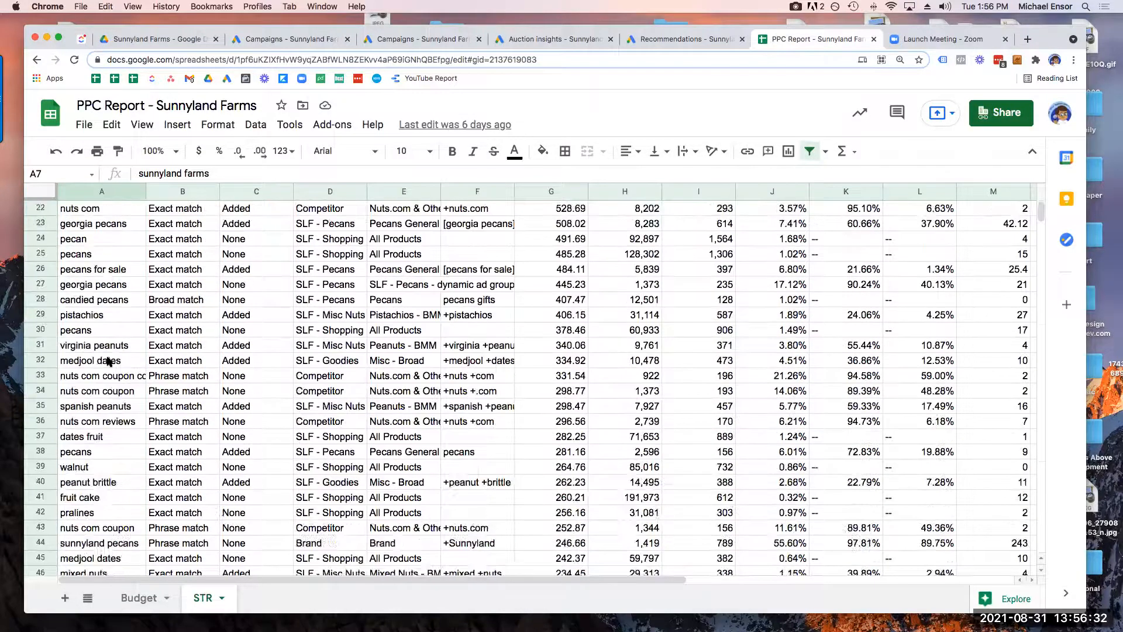
scroll(108, 361, "down", 6)
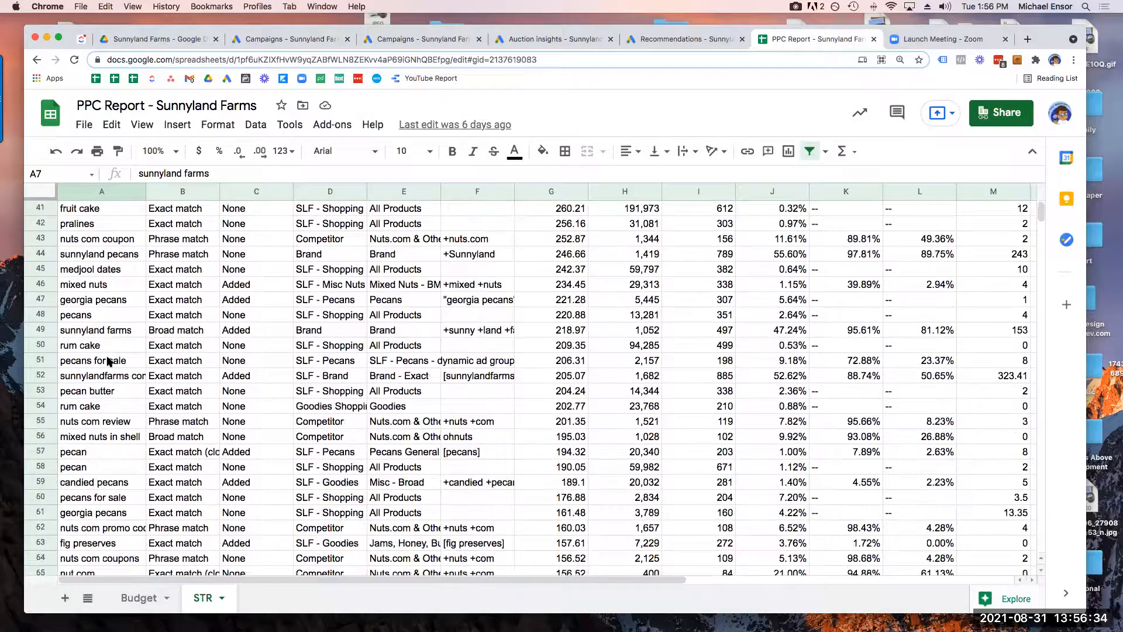
scroll(109, 361, "down", 2)
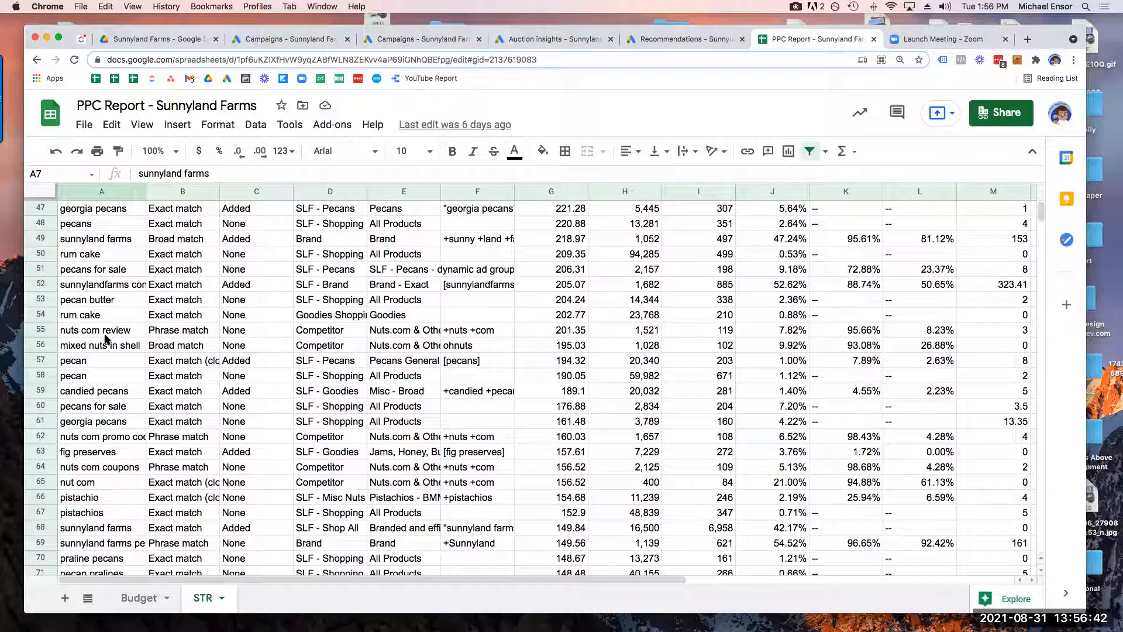
scroll(280, 364, "up", 15)
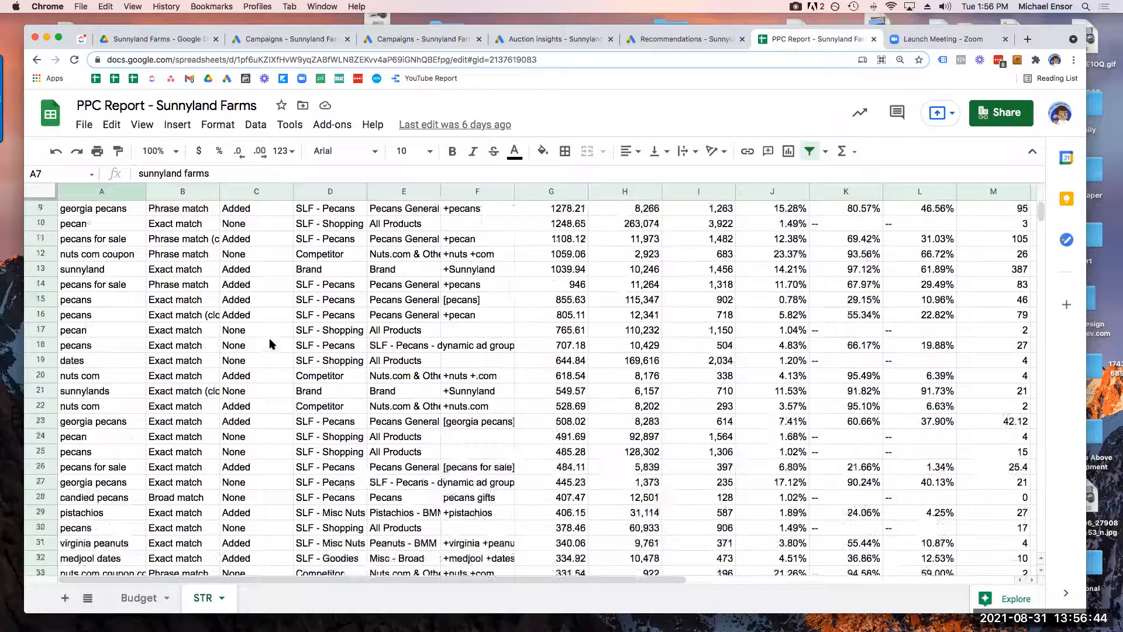
left_click(359, 209)
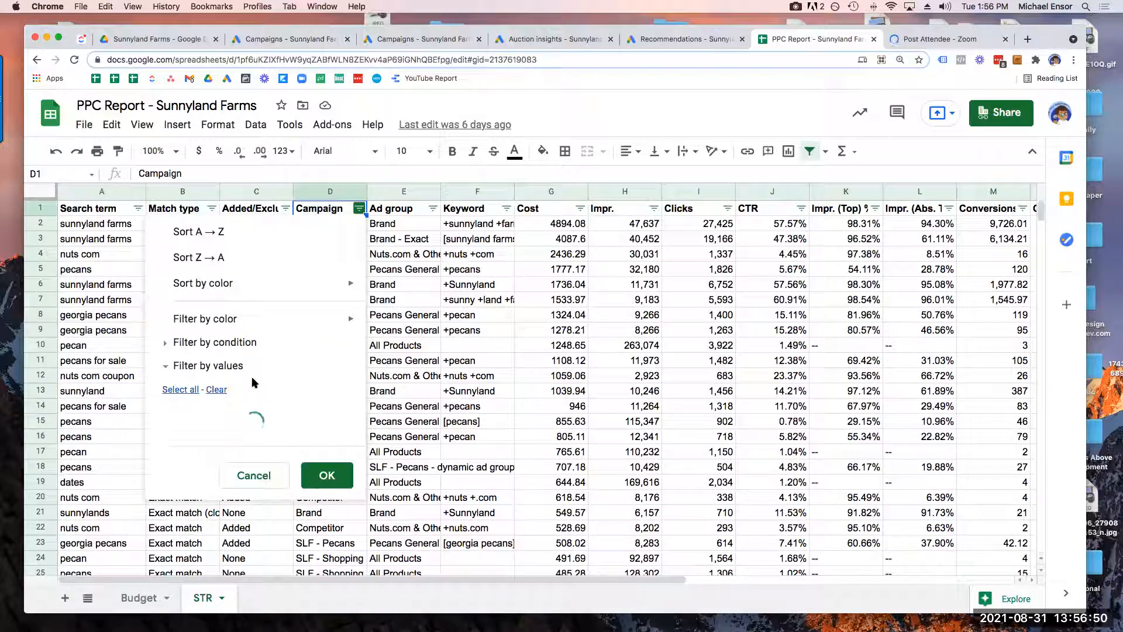
left_click(215, 390)
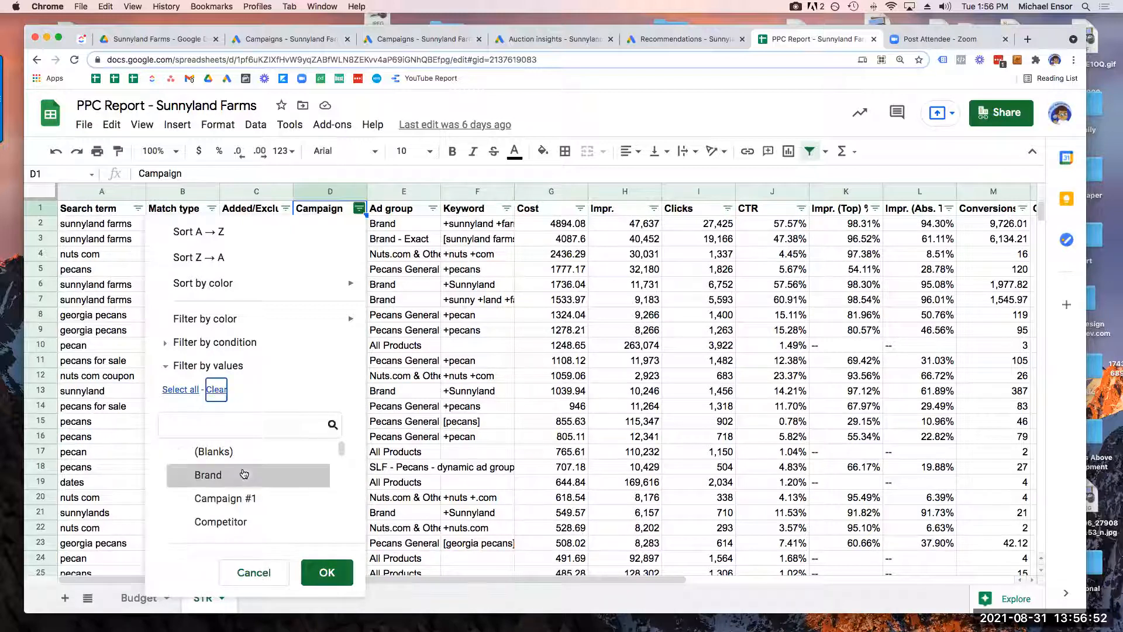
scroll(285, 492, "down", 2)
scroll(285, 492, "down", 5)
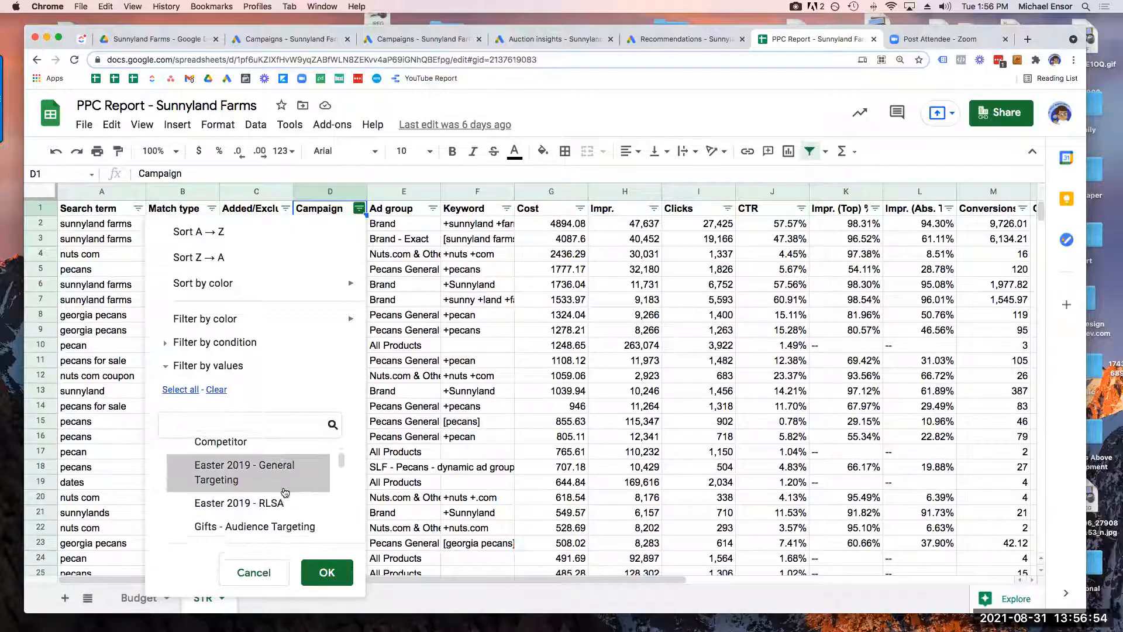
scroll(285, 494, "down", 2)
Check the active campaigns in Google Ads and filter the STR sheet's Campaign column to only Brand and SLF - Pecans
left_click(278, 40)
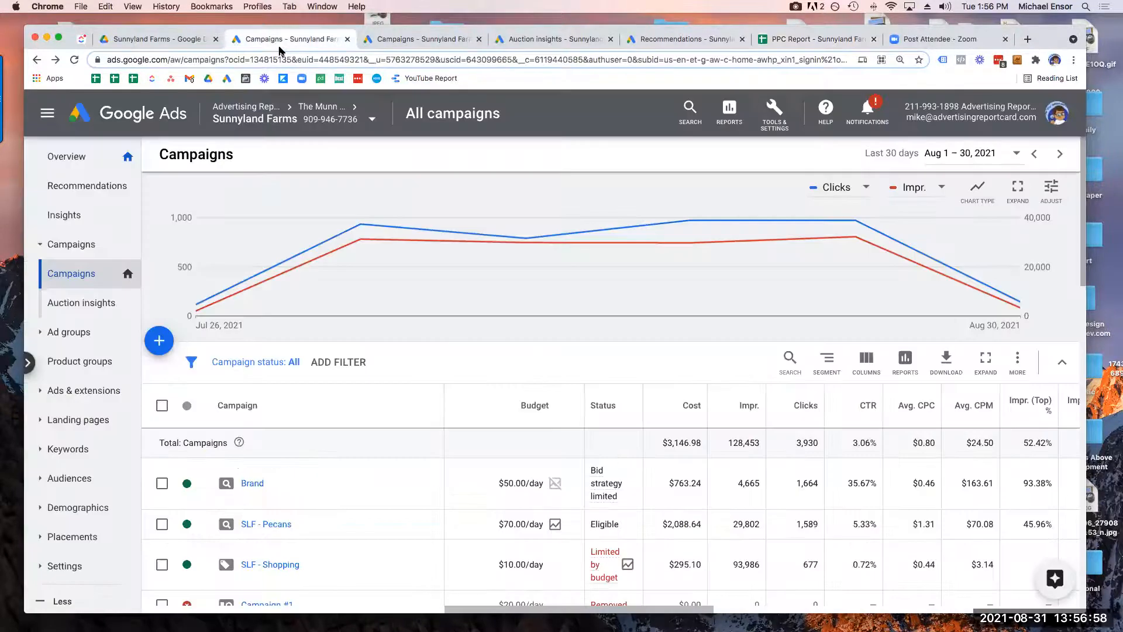
left_click(813, 39)
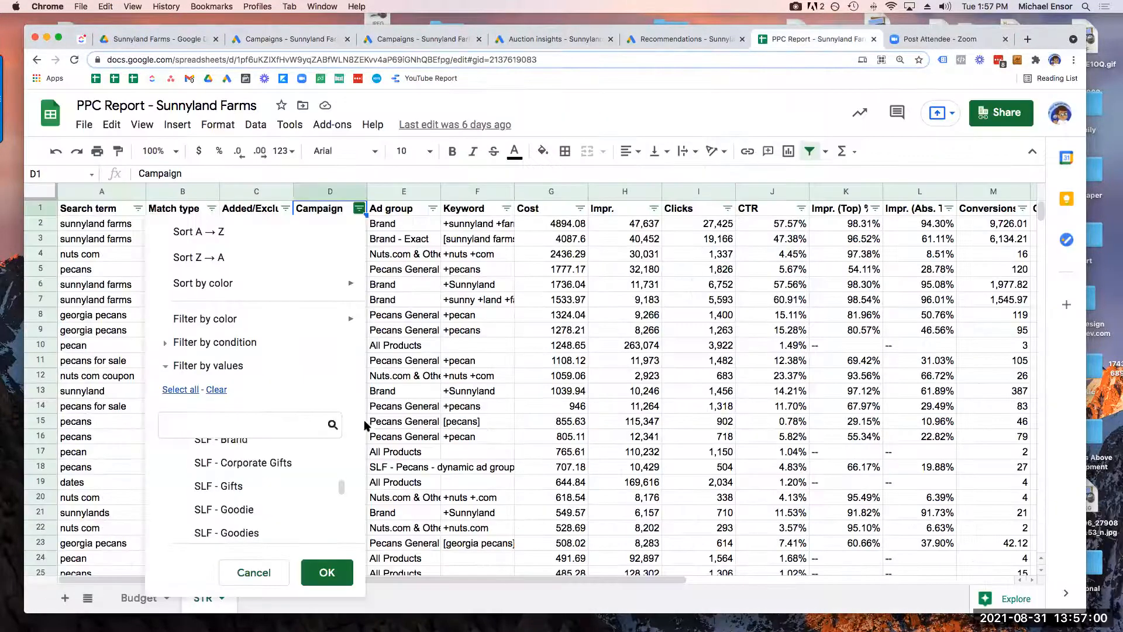
left_click(358, 209)
scroll(250, 477, "down", 1)
scroll(249, 477, "up", 7)
left_click(217, 390)
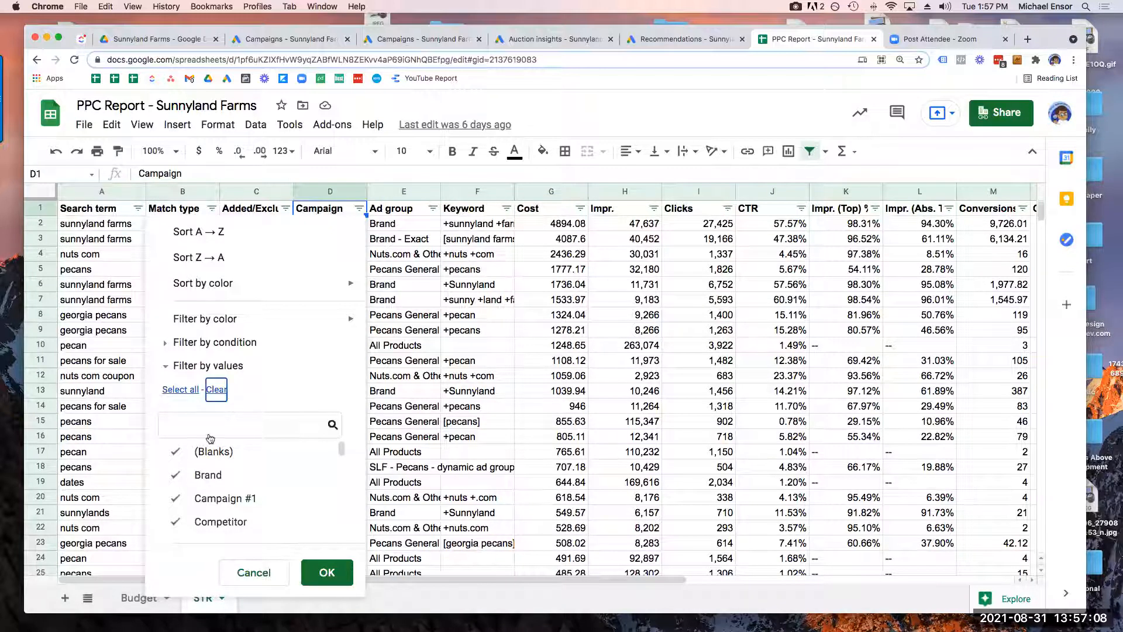
scroll(249, 480, "down", 5)
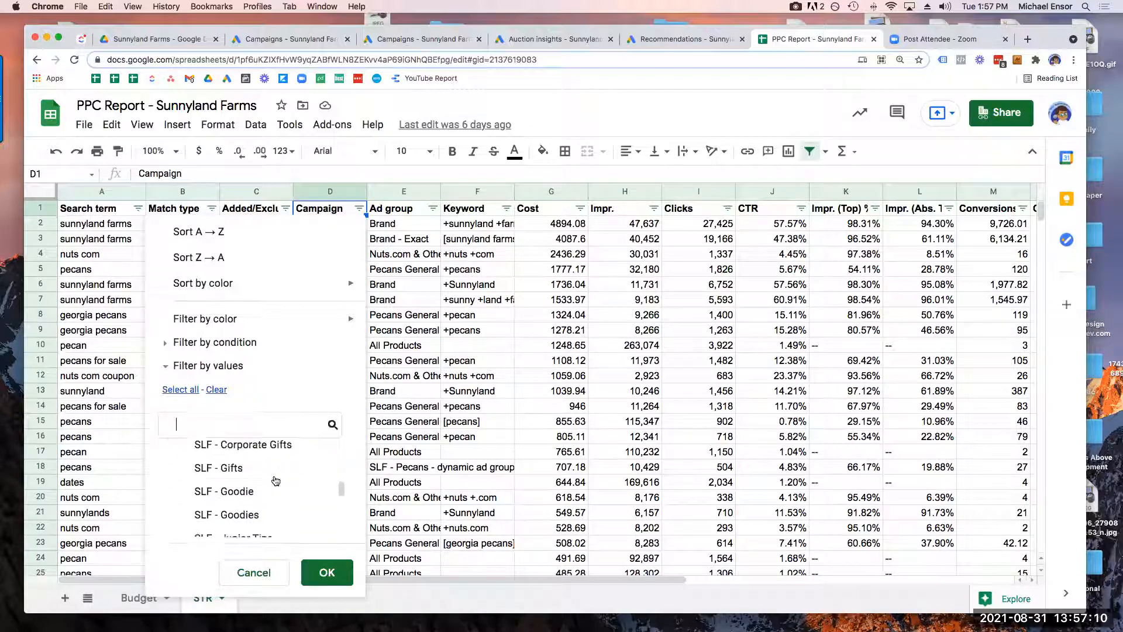
scroll(280, 486, "down", 2)
left_click(266, 496)
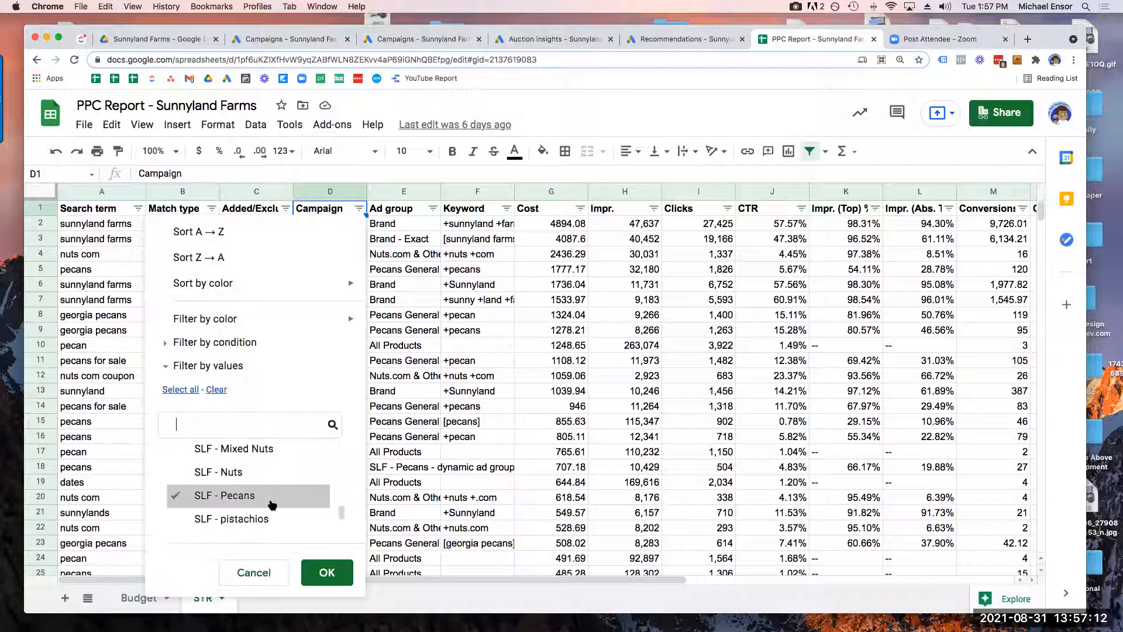
left_click(326, 573)
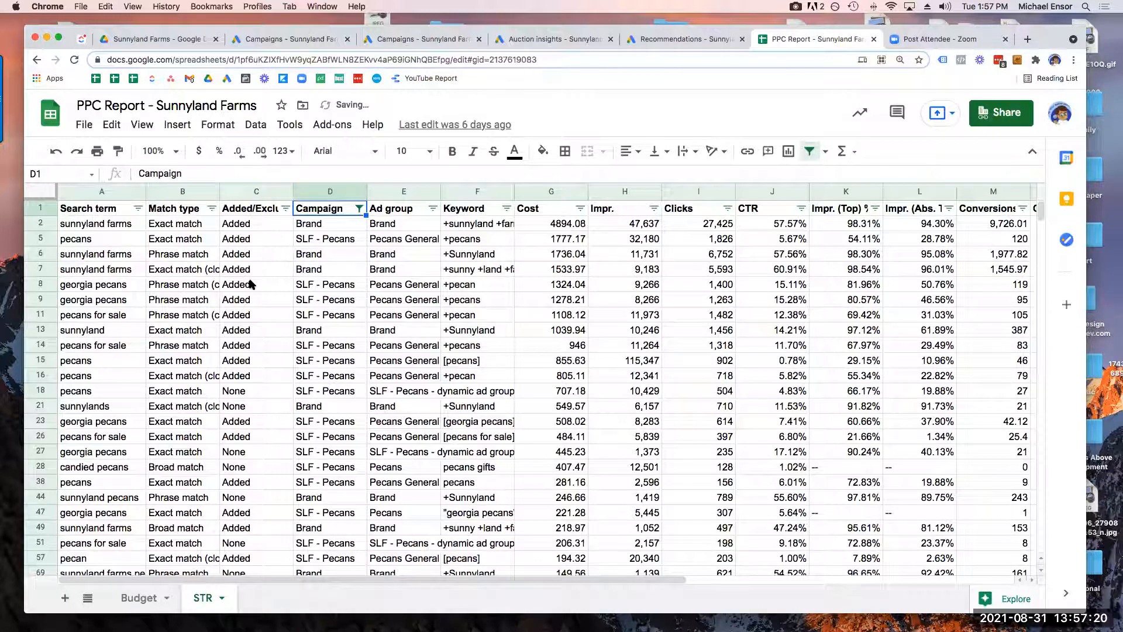
Highlight the Added statuses in C2:C16 of the STR sheet and move the ClickUp tab out of this browser window
left_click(248, 229)
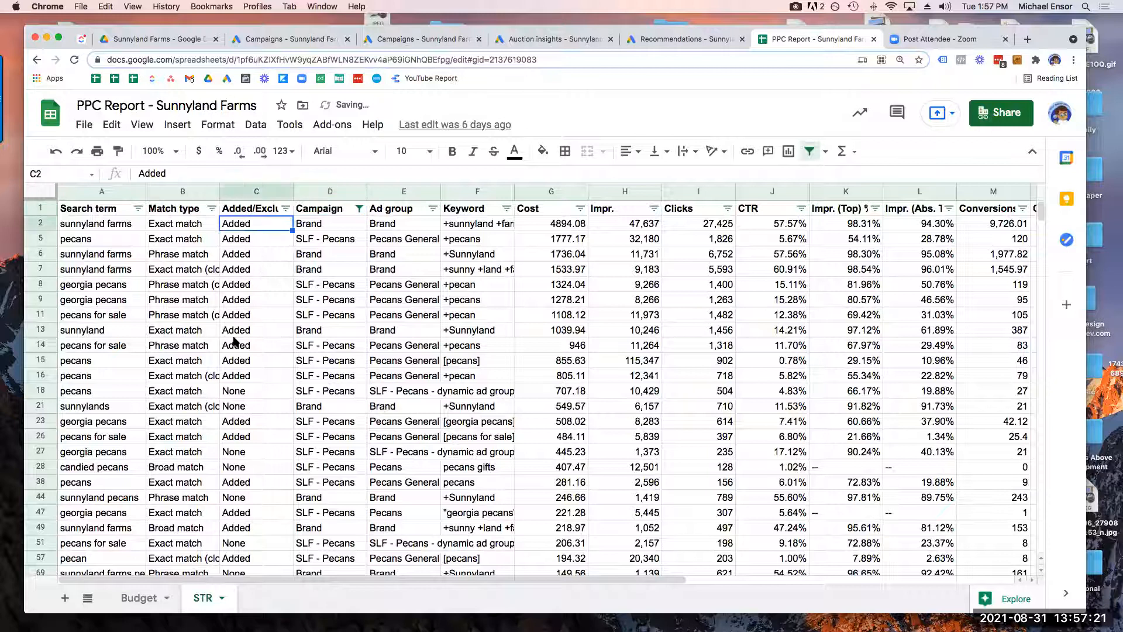
left_click(246, 377, "shift")
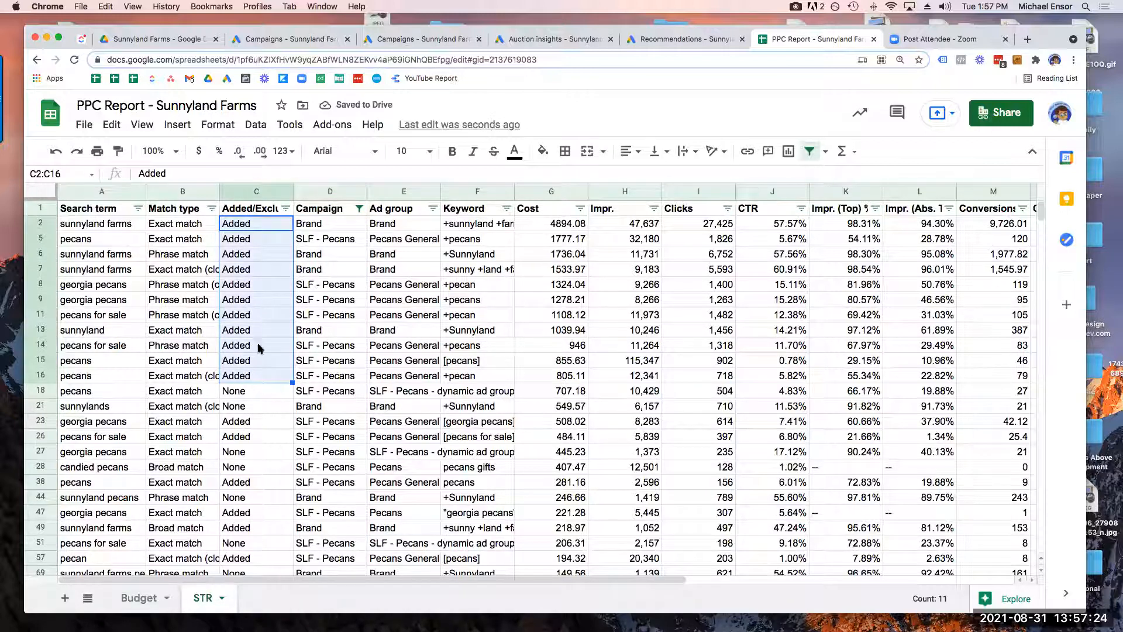
scroll(258, 316, "down", 2)
scroll(258, 316, "up", 2)
left_click_drag(83, 41, 1122, 183)
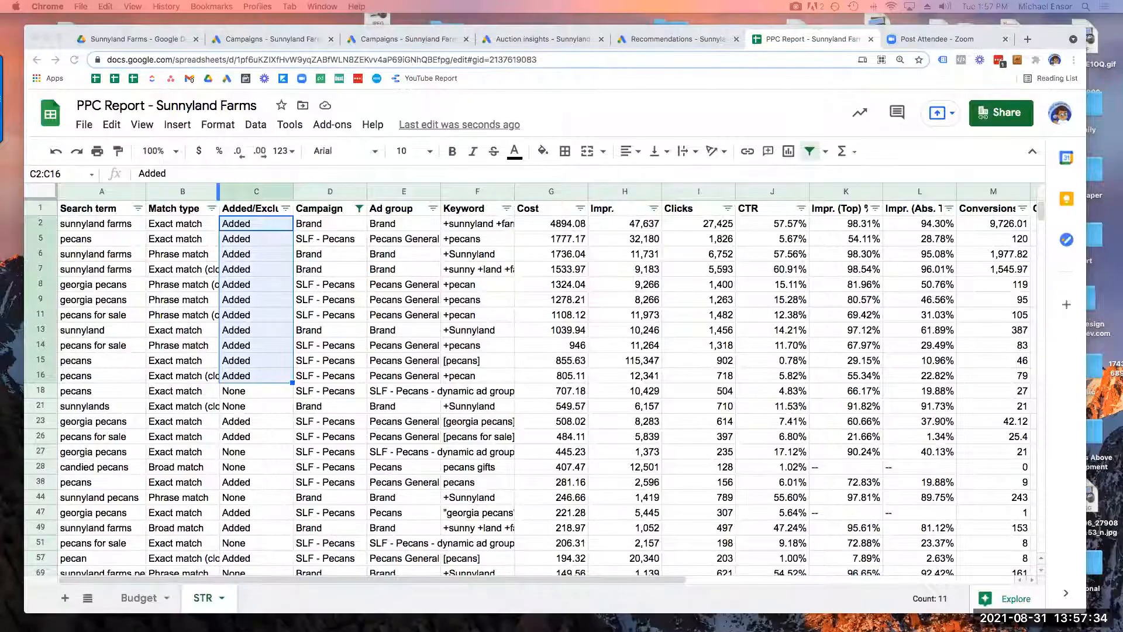
Point out the Brand campaign entries in rows 2 and 6 of the Campaign column
left_click(327, 265)
left_click(337, 260)
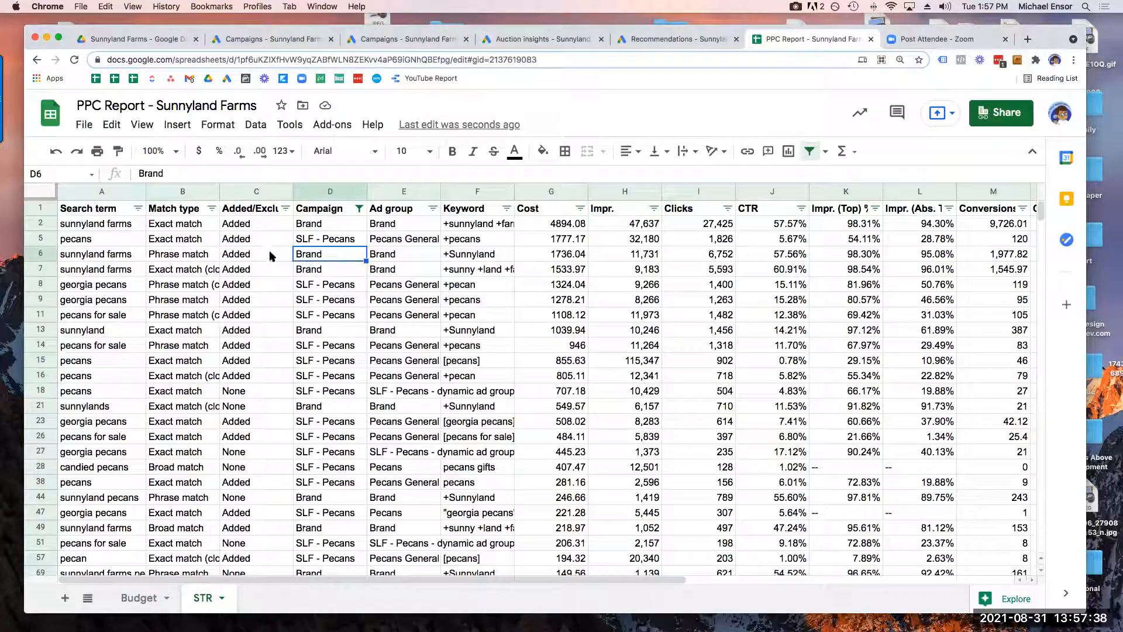
left_click(304, 227)
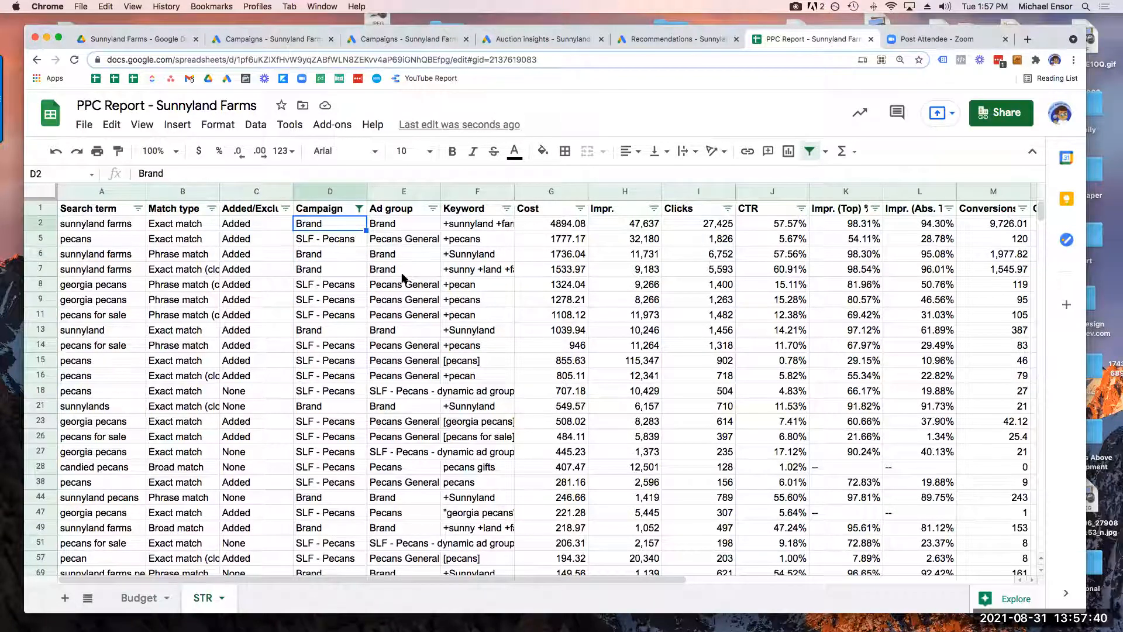
key("Down")
key("Down")
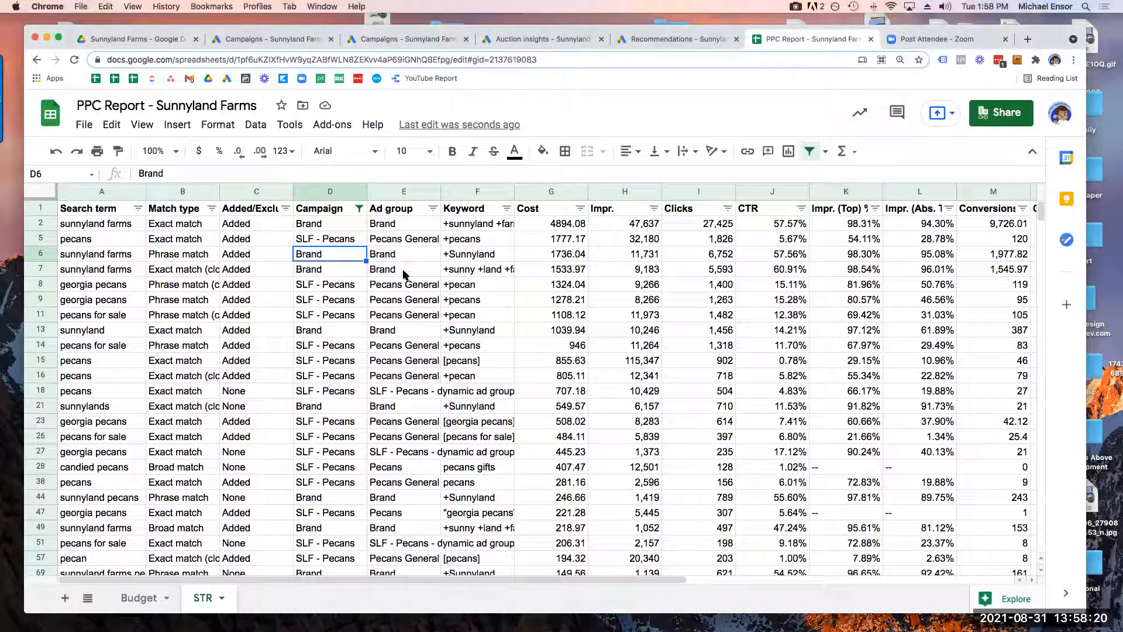
Compare the Brand keywords +sunny +land +farms and +sunnyland +farms that match the sunnyland farms search term
left_click(468, 268)
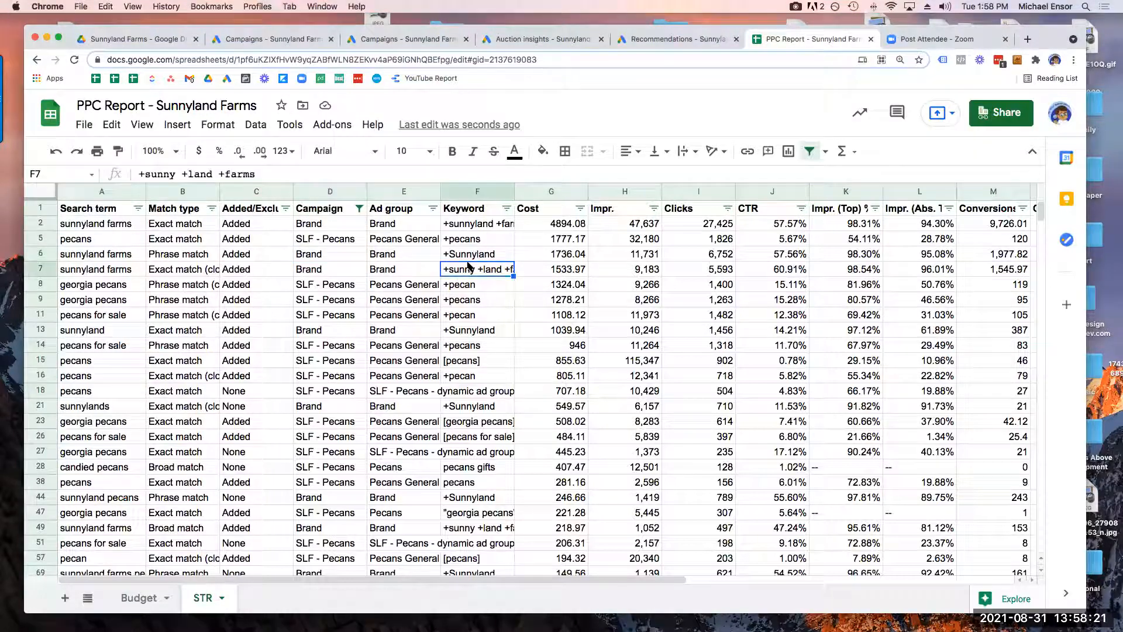
left_click(467, 228)
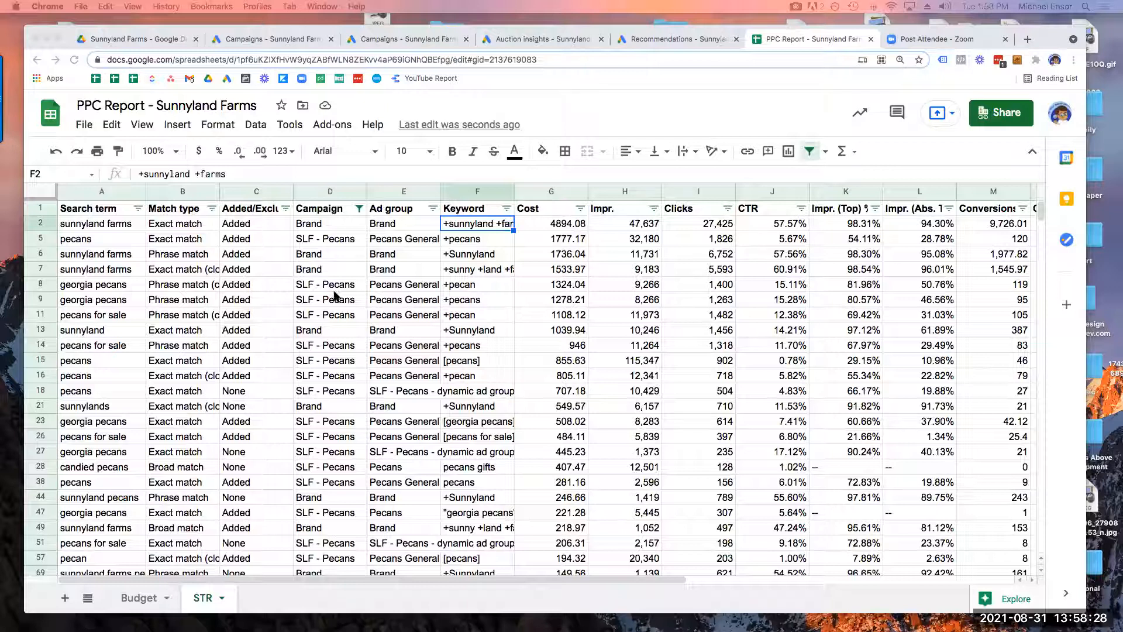
left_click(330, 253)
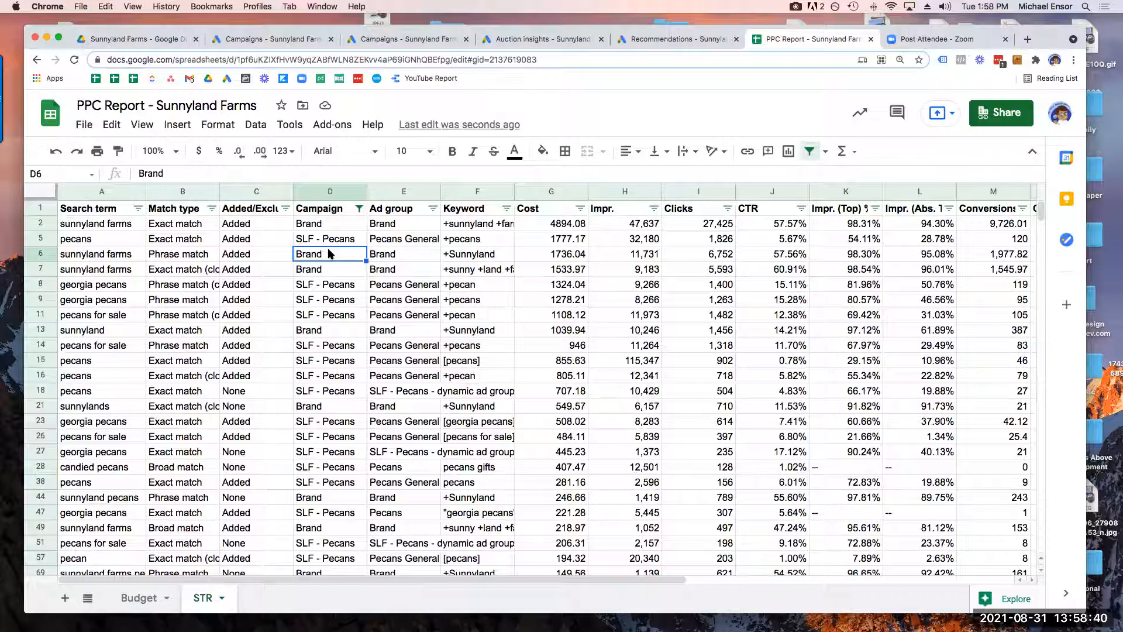
left_click(491, 273)
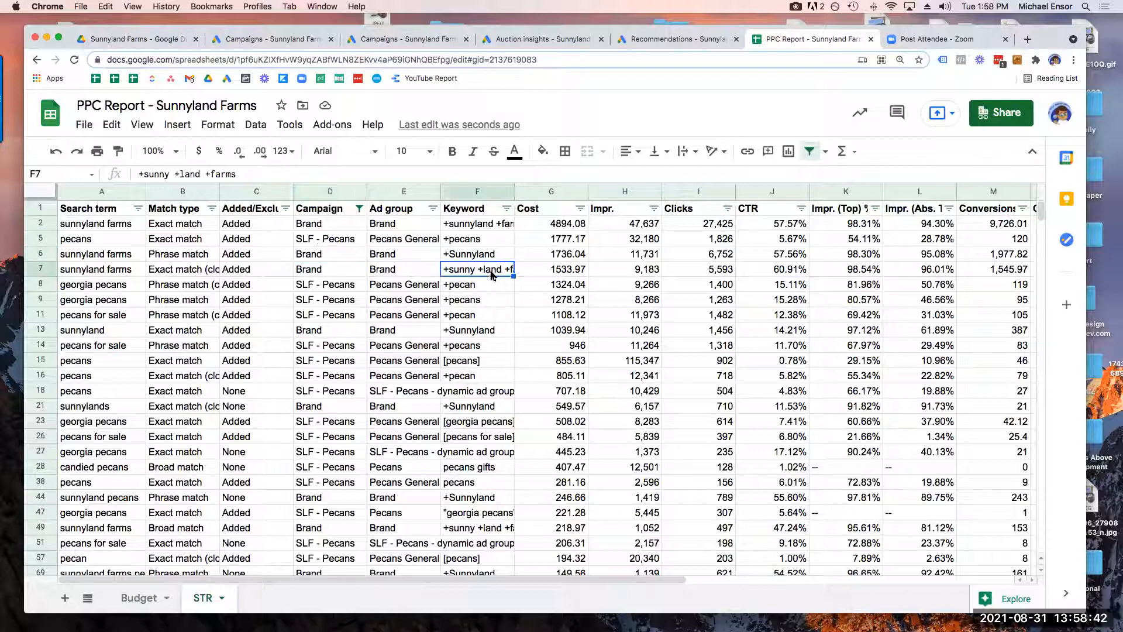
Select the sunnyland farms search terms in A2, A6 and A7 together with sunnyland in A13
left_click(117, 227)
left_click_drag(113, 260, 113, 271)
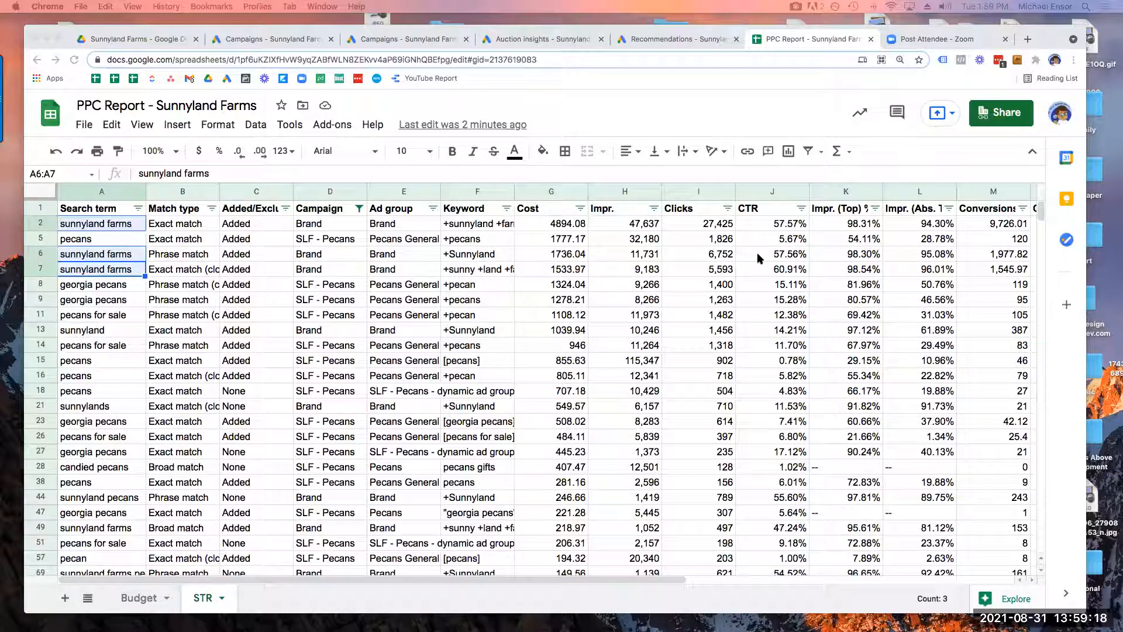
scroll(754, 248, "right", 2)
scroll(754, 248, "left", 2)
left_click(101, 332, "super")
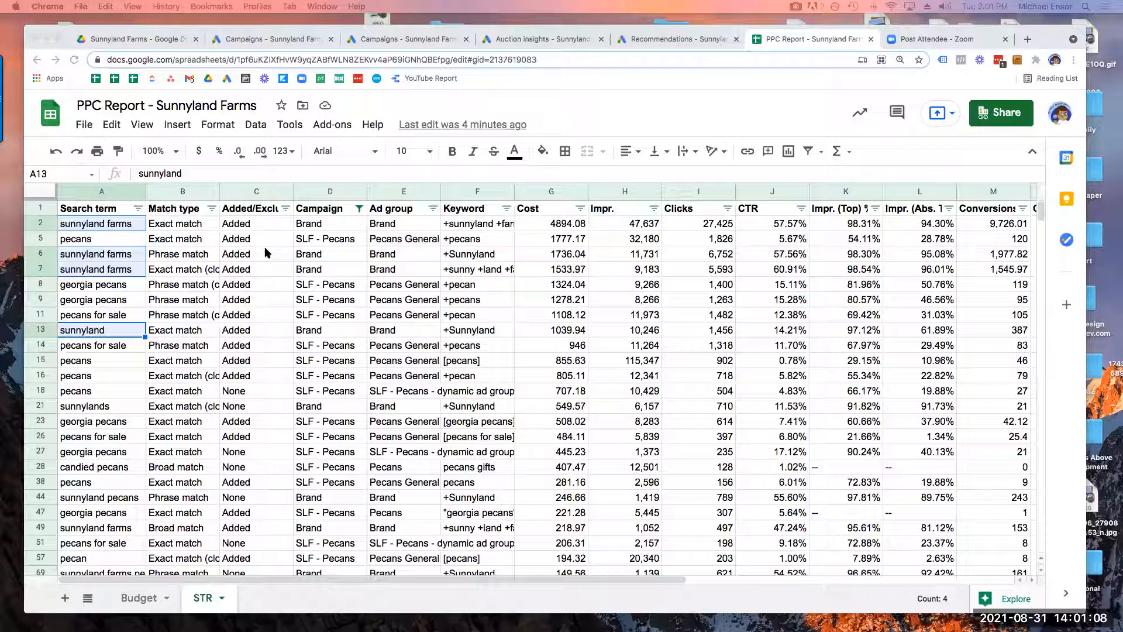
Total the cost of the sunnyland farms search terms in G2, G6 and G7, then select the term in A2
left_click(543, 228)
left_click(552, 229)
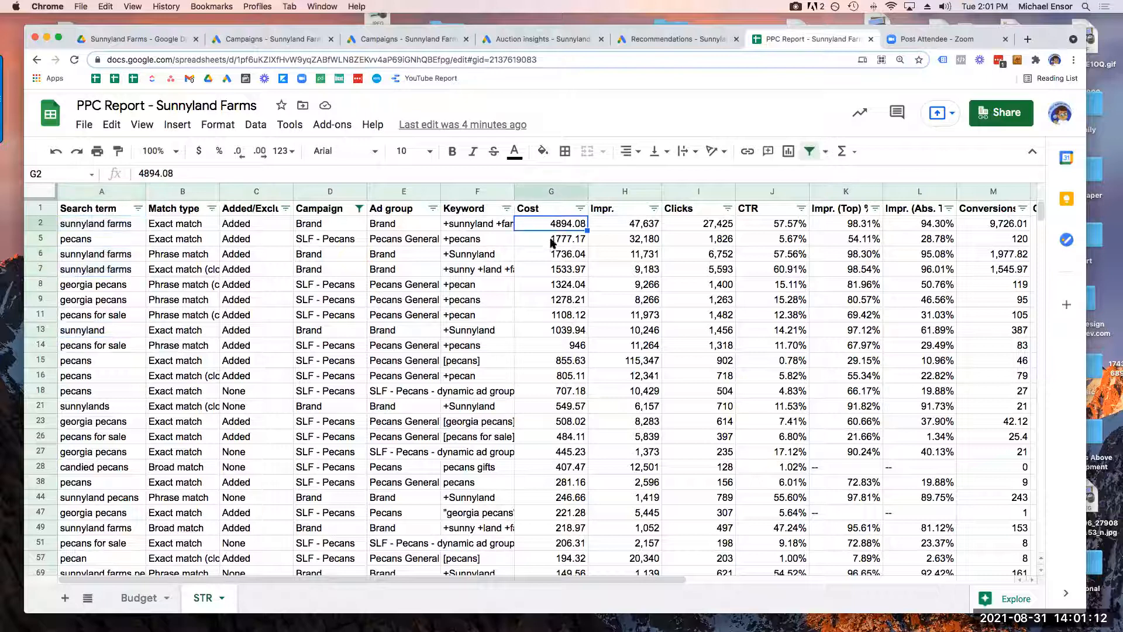
left_click(549, 257, "super")
left_click(550, 273, "super")
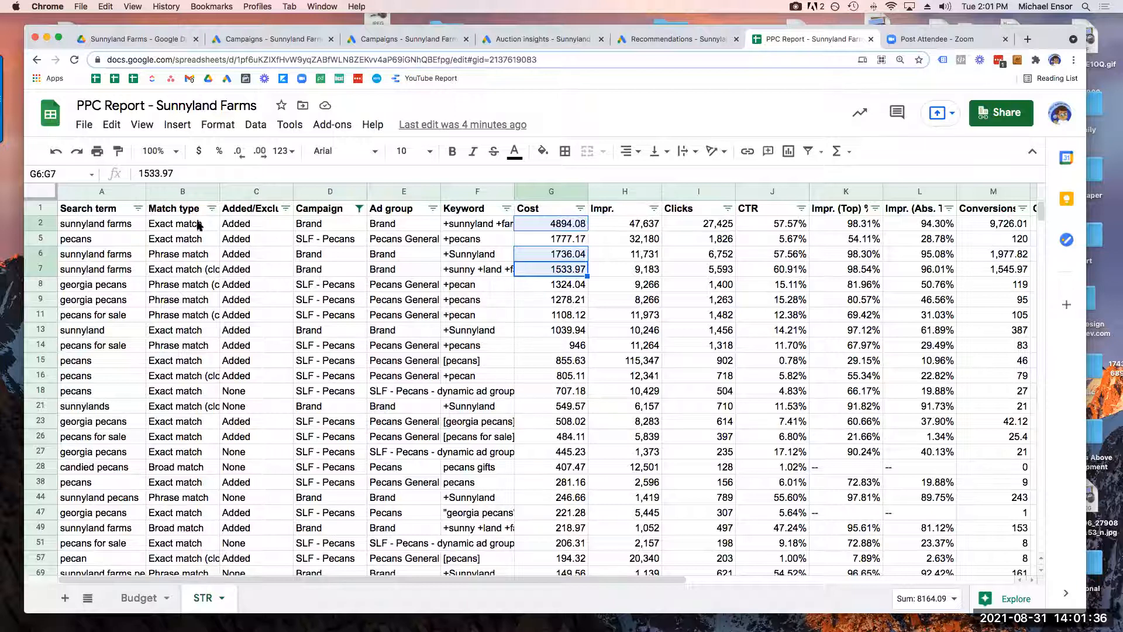
left_click(131, 225)
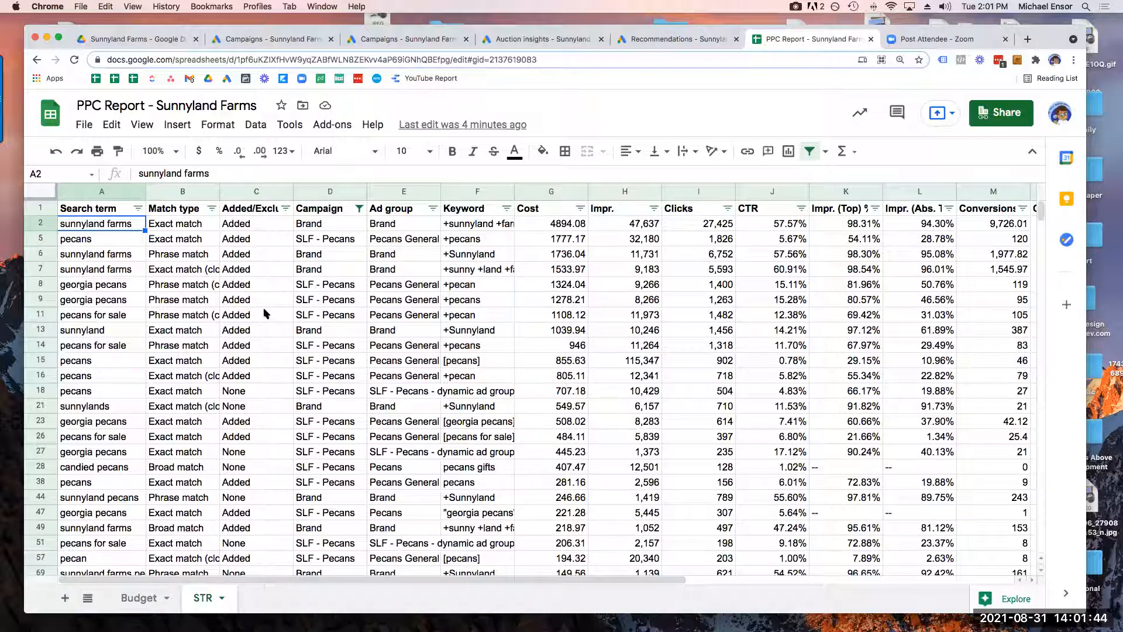
Switch to the Google Ads Campaigns page and review the Brand campaign's conversion cost and search lost impression share columns
left_click(275, 39)
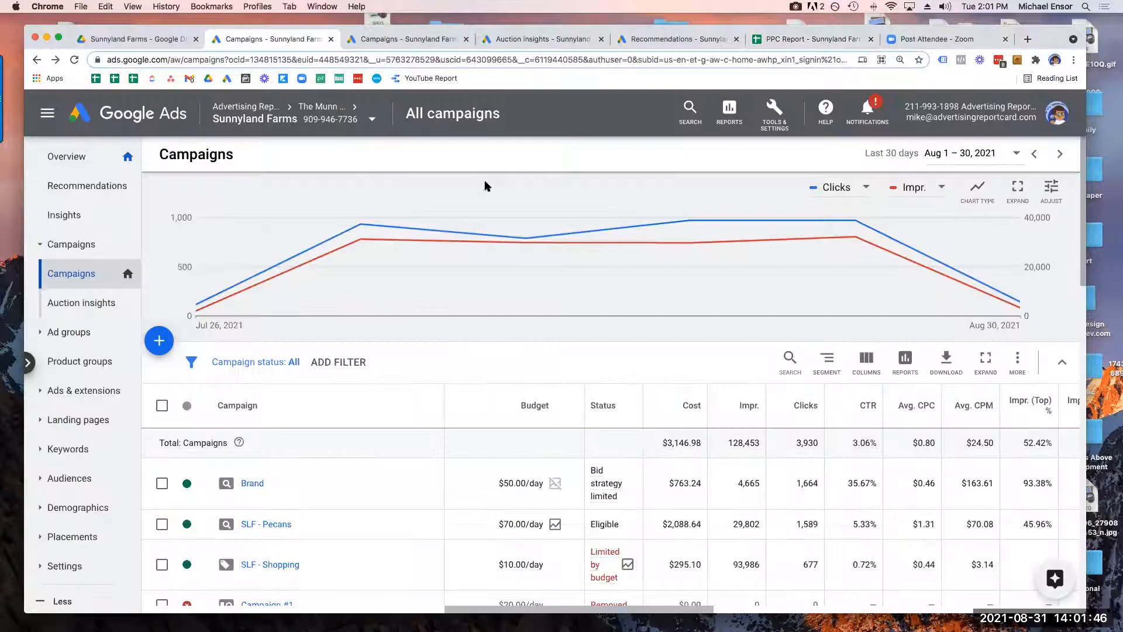
scroll(729, 491, "right", 10)
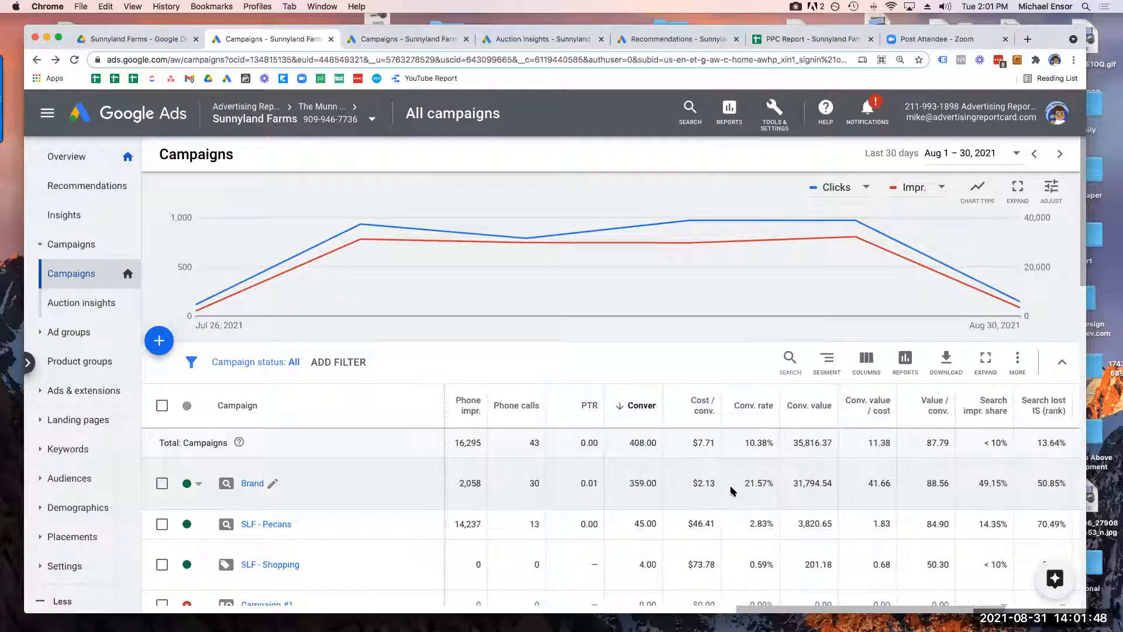
scroll(731, 490, "right", 5)
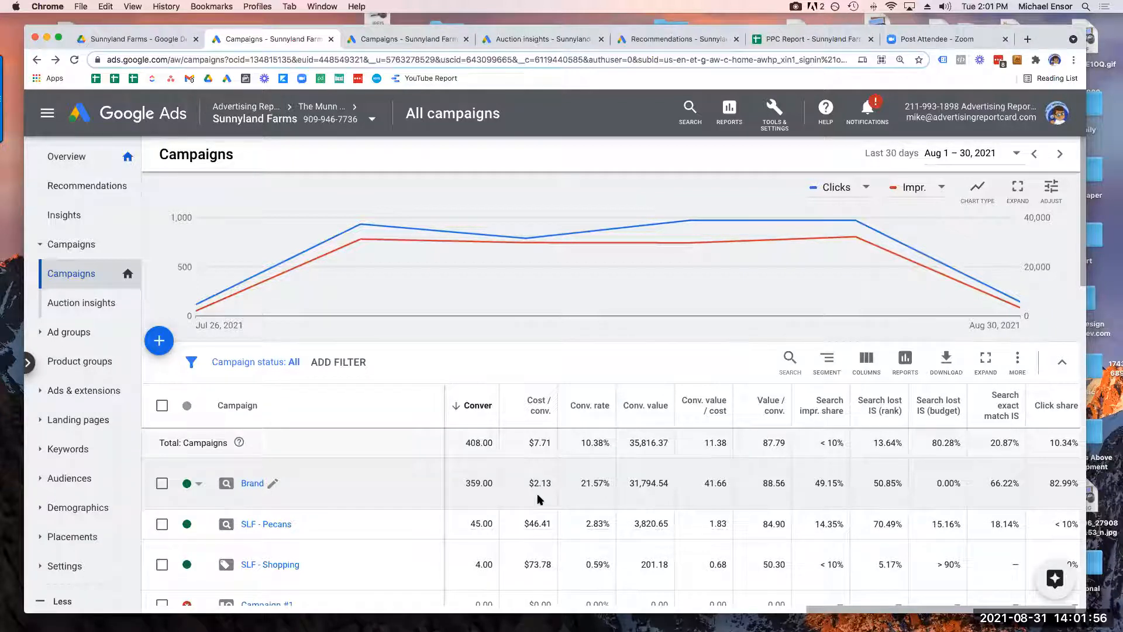
Switch to the Brand campaign's Auction insights report and examine the nuts.com competitor row
left_click(529, 42)
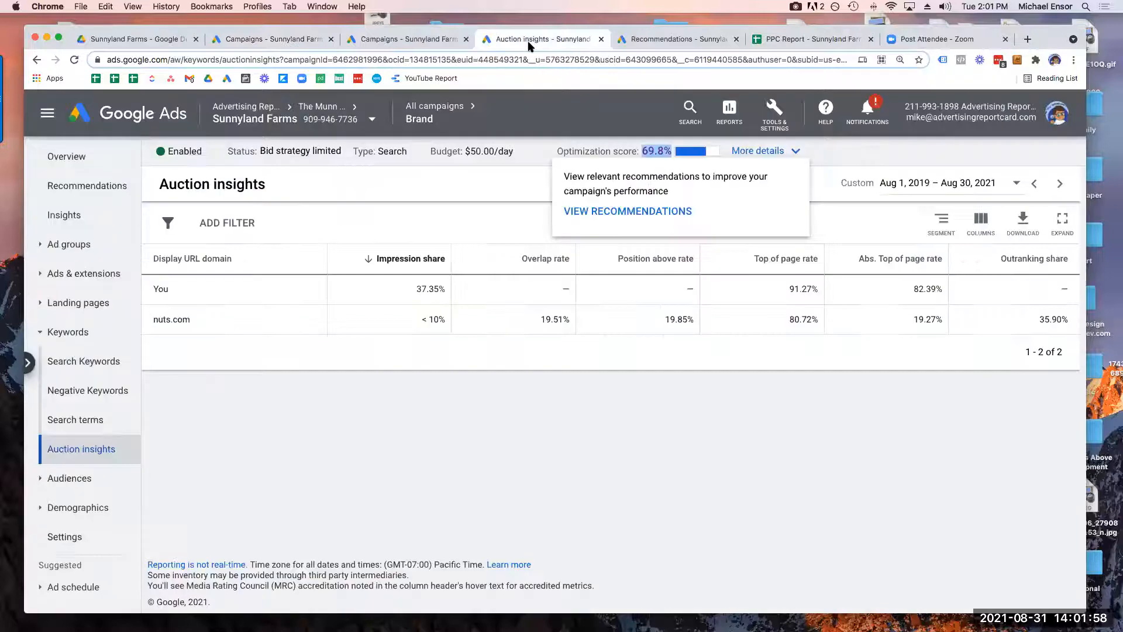
left_click(430, 485)
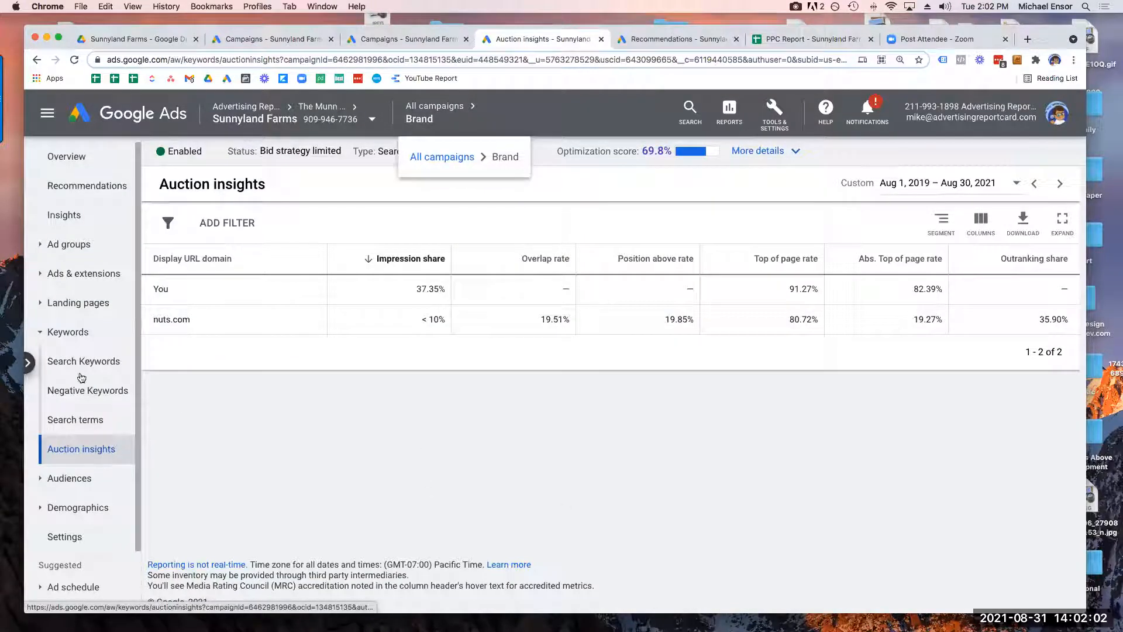
left_click_drag(211, 322, 152, 321)
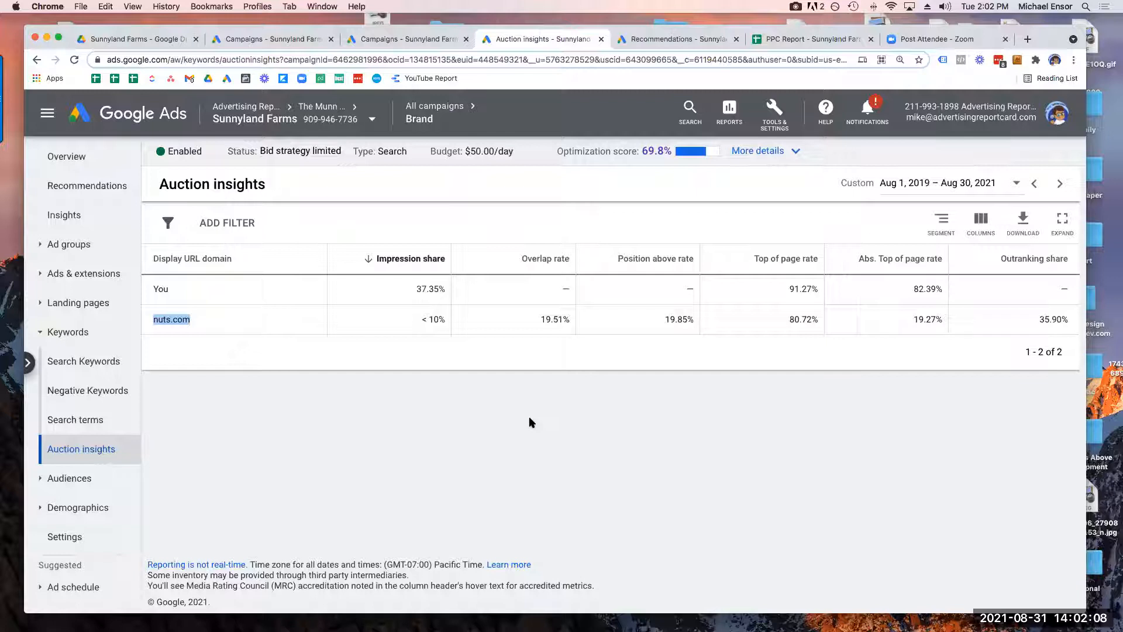
left_click(592, 412)
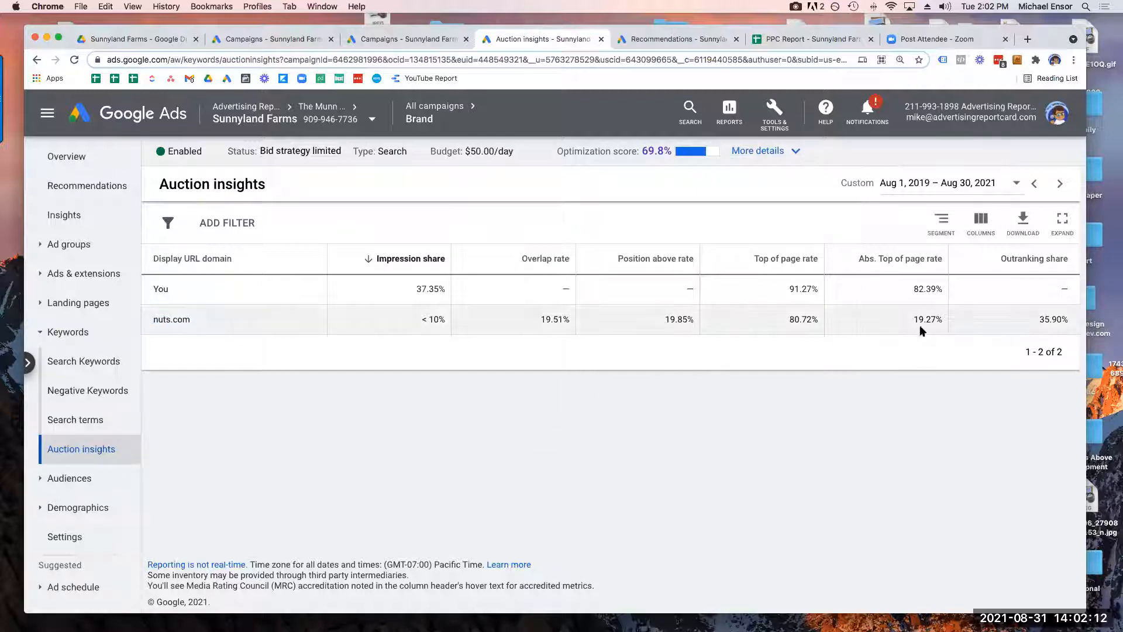
Compare the top of page, absolute top of page and outranking share figures for the account and nuts.com
left_click_drag(786, 319, 831, 320)
left_click(981, 385)
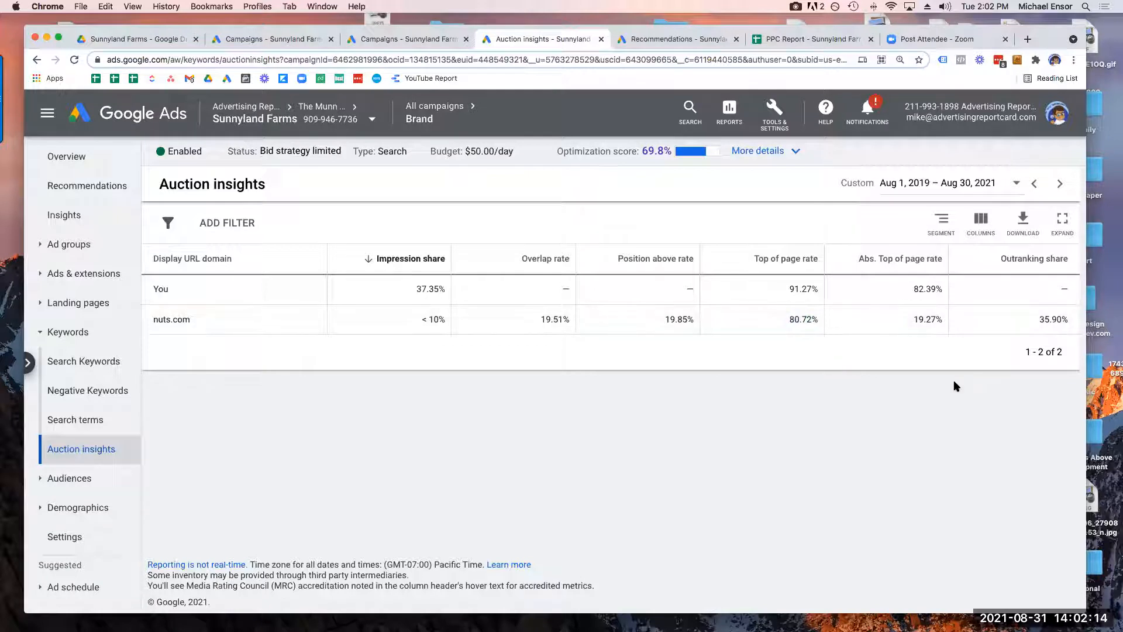
left_click_drag(787, 289, 821, 290)
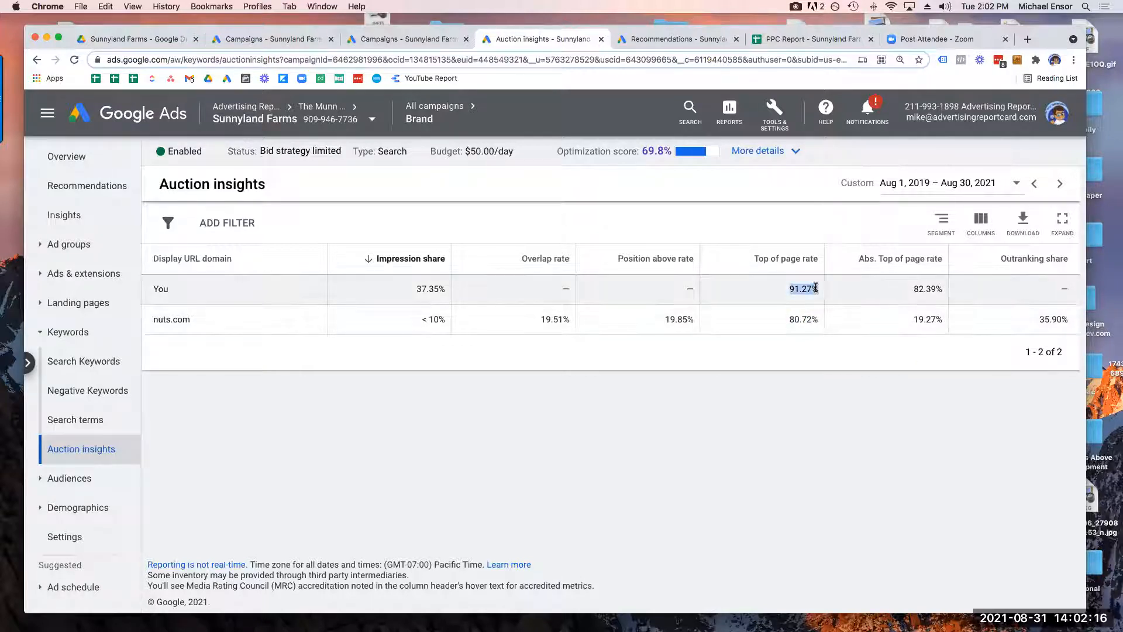
left_click_drag(908, 289, 944, 289)
left_click(960, 433)
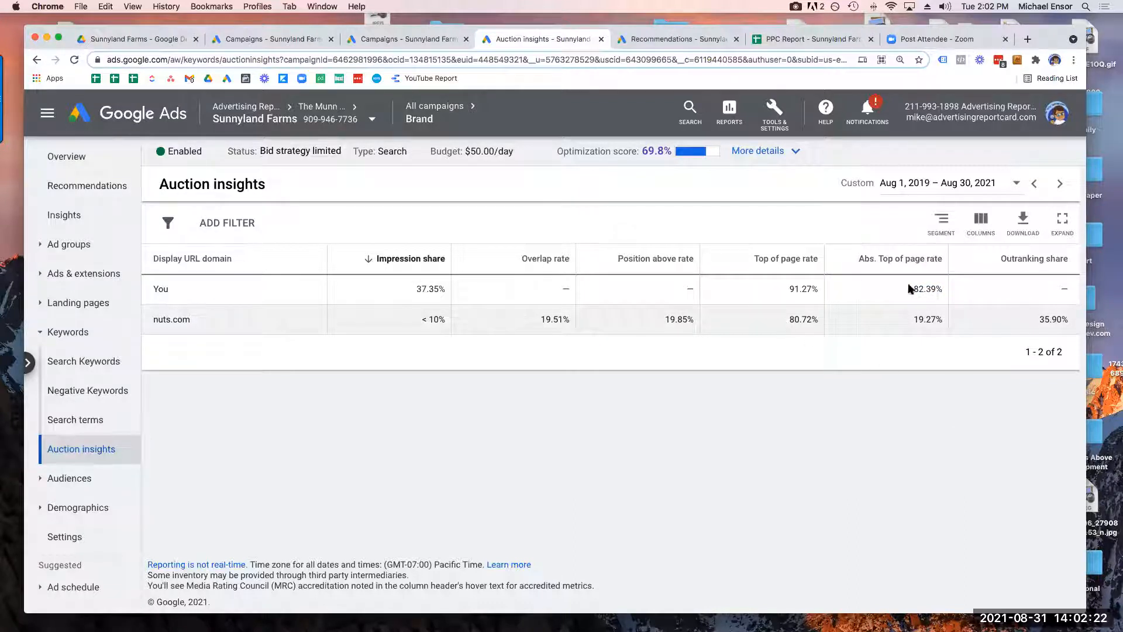
left_click_drag(1031, 322, 1077, 321)
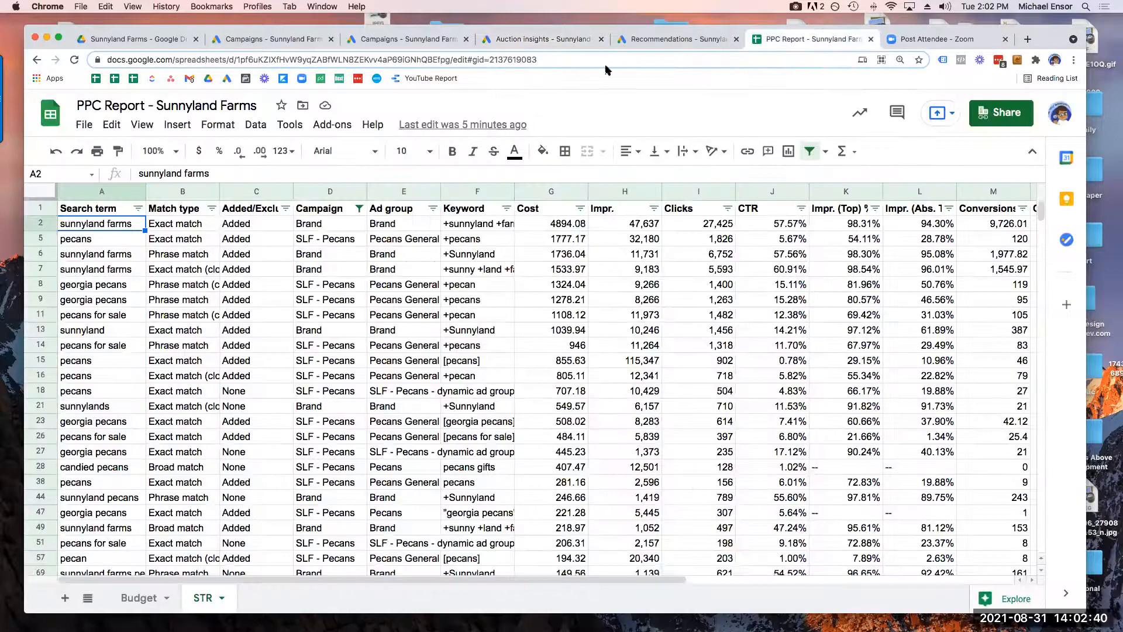
Review the Maximize Search projections on the PPC Report's Budget sheet, from the 26% Lost to Budget row to the additional conversion value
left_click(152, 600)
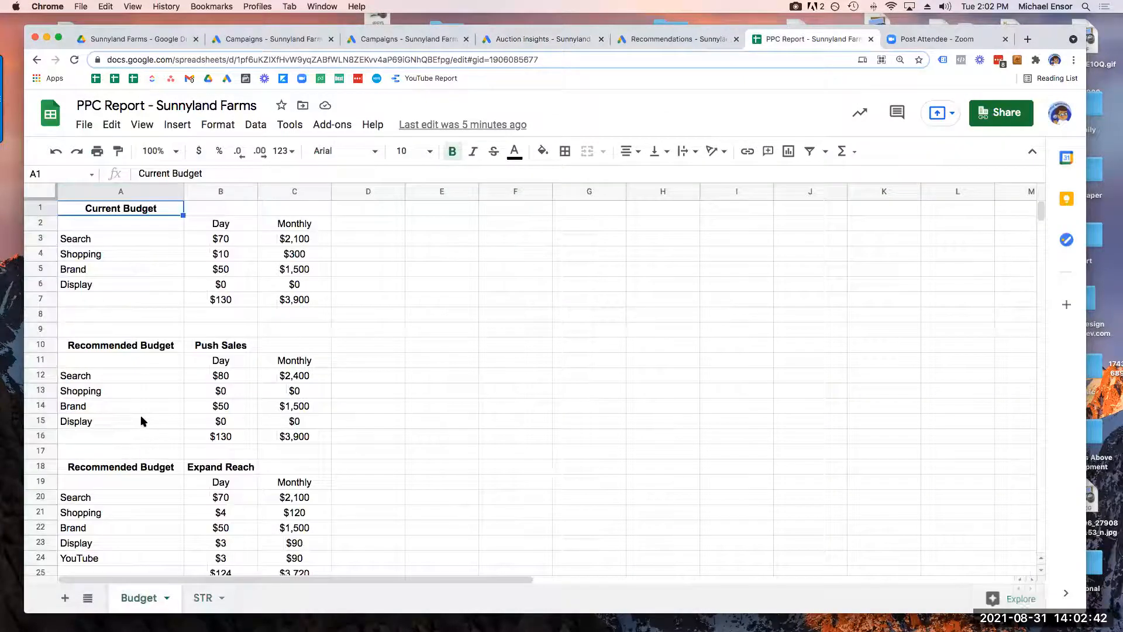
scroll(113, 427, "down", 5)
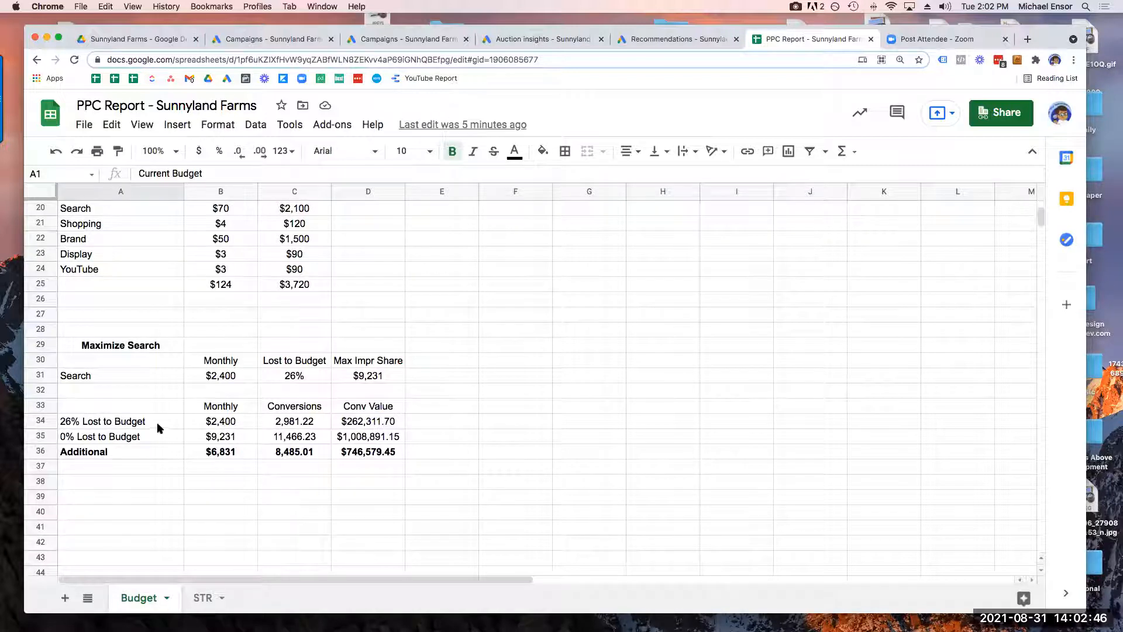
left_click(130, 423)
left_click(229, 423)
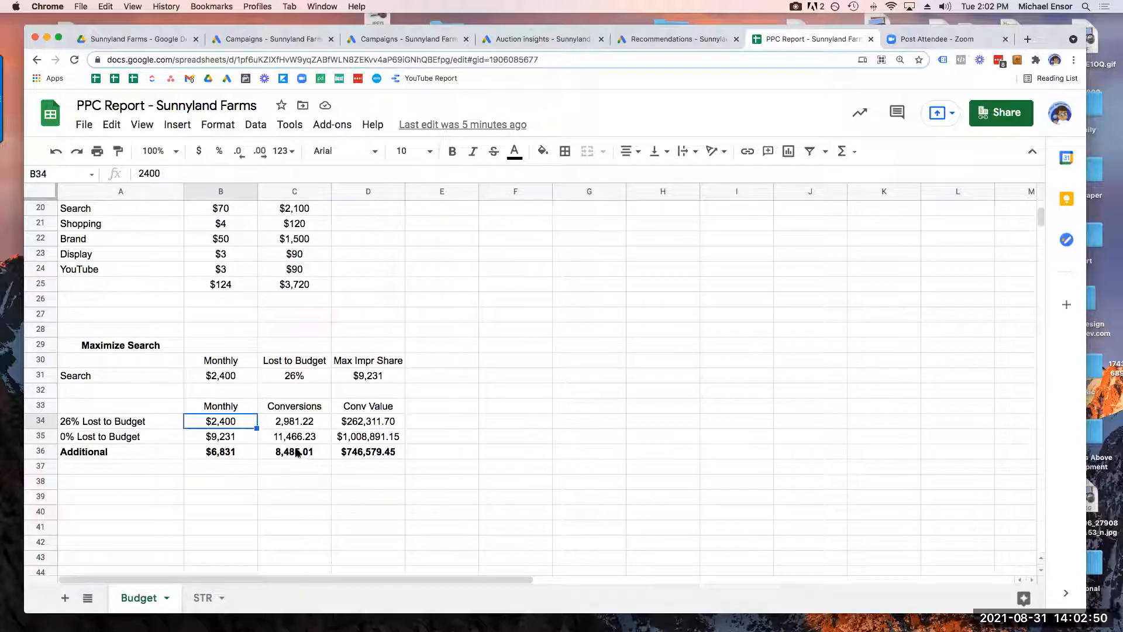
left_click(358, 454)
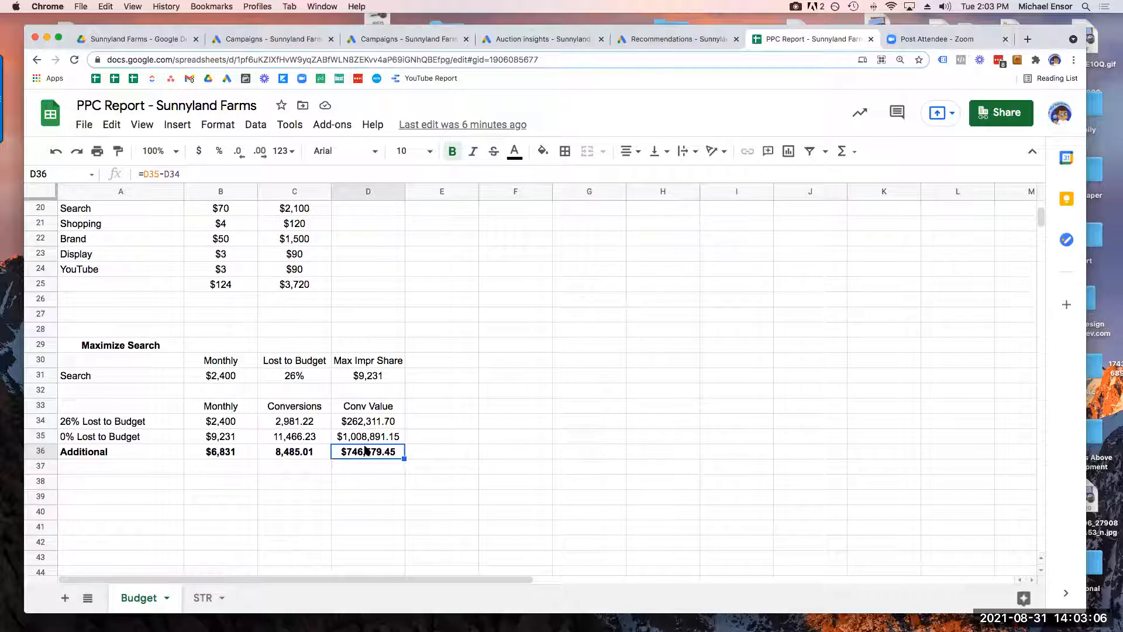
Bring the ClickUp tab into the Google Ads browser window and view the screenshot of pecan search terms and keywords
left_click(283, 46)
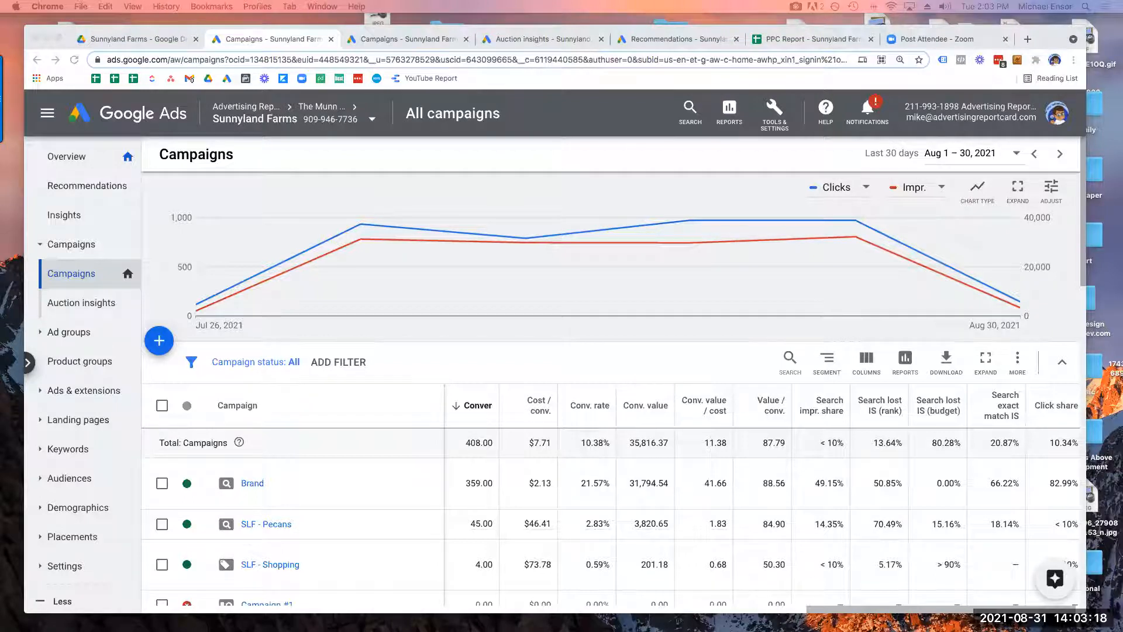
left_click_drag(582, 100, 88, 40)
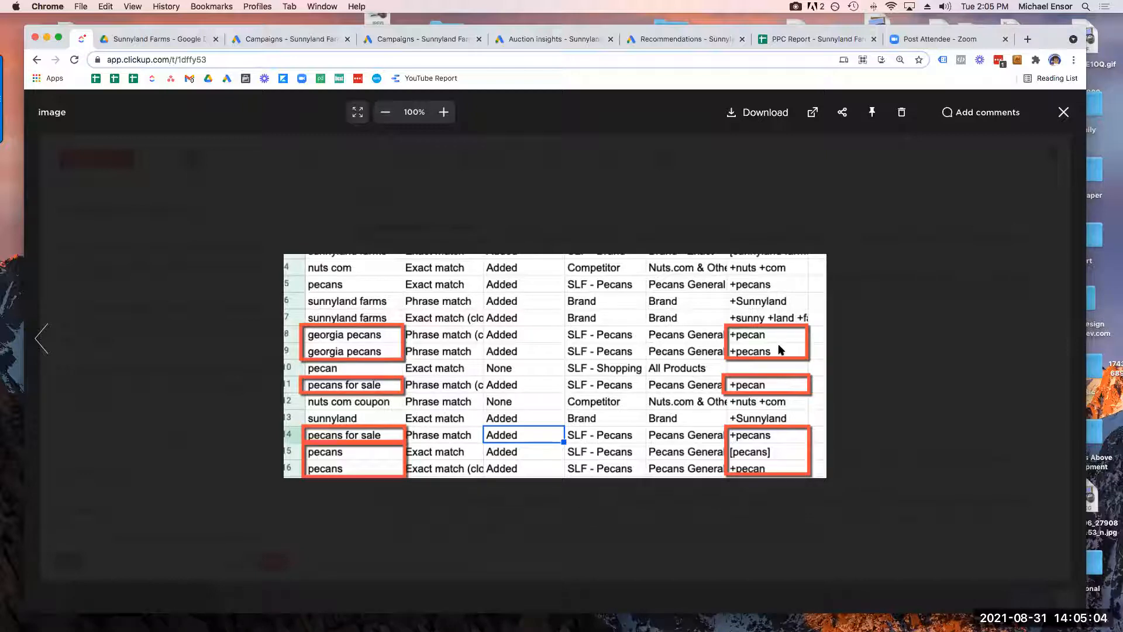
Return to the Google Ads Campaigns page and check the search impression share of SLF - Pecans
left_click(292, 40)
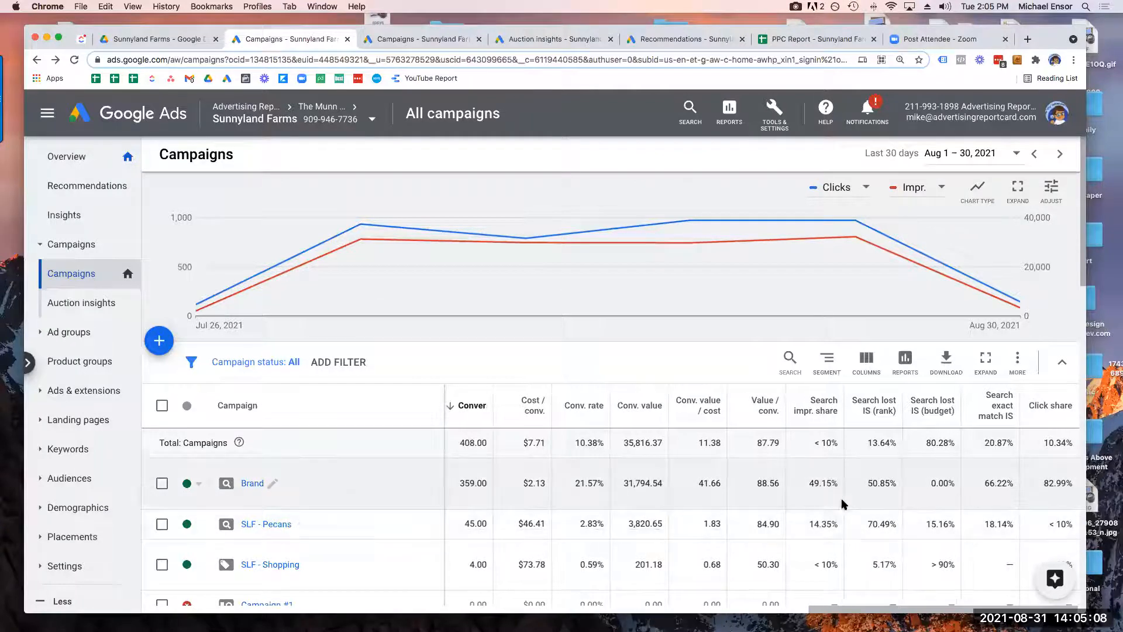
scroll(806, 486, "down", 3)
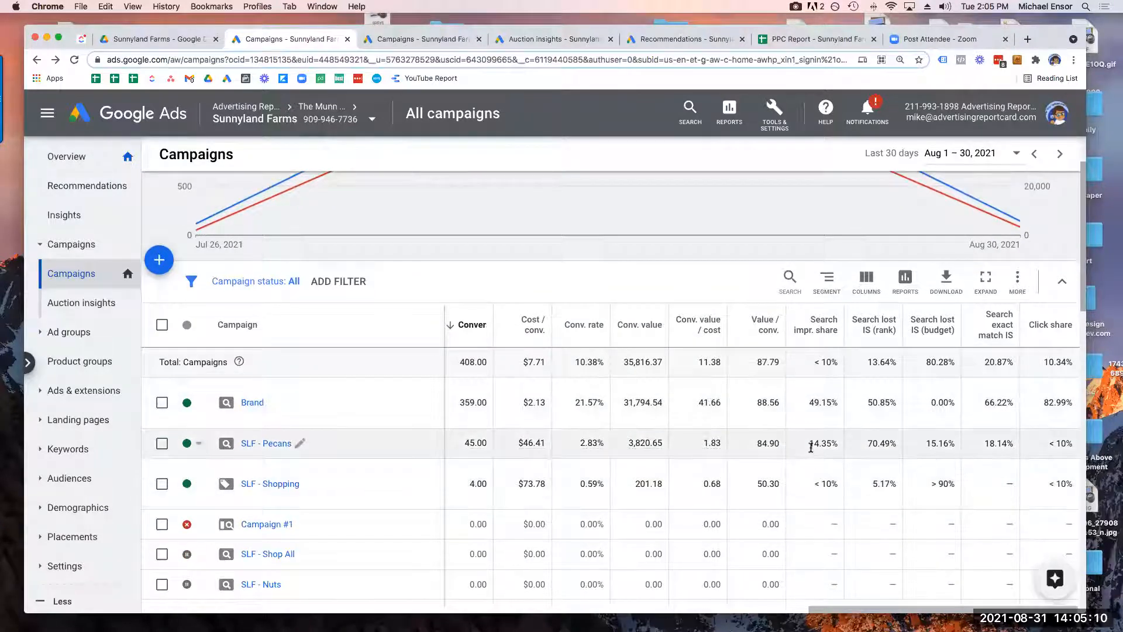
left_click_drag(809, 455, 841, 455)
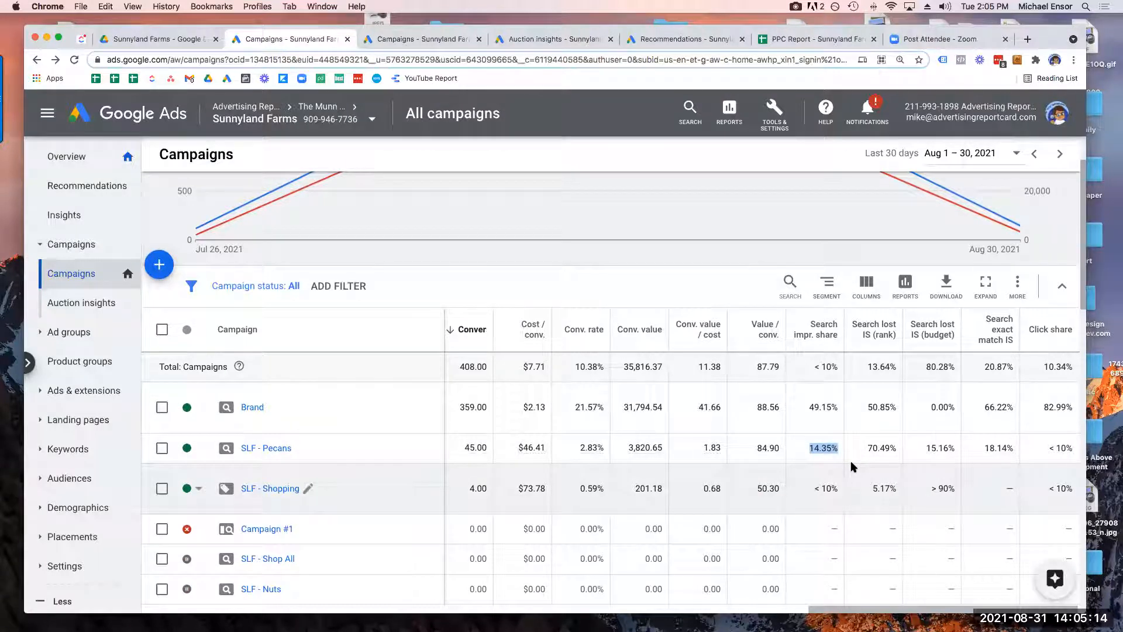
left_click(837, 450)
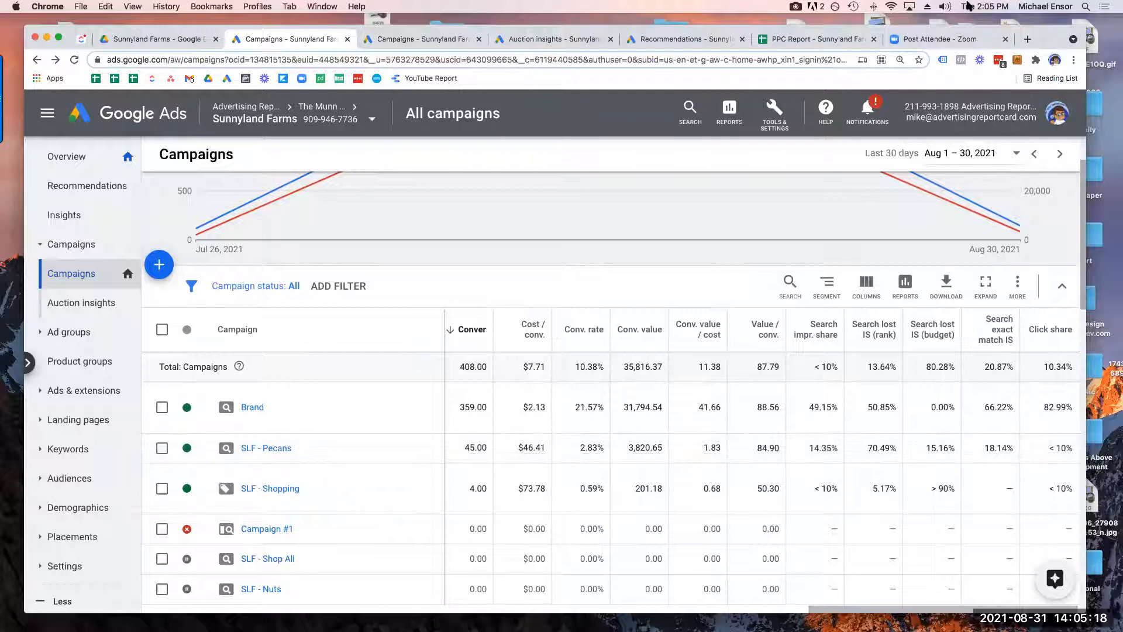
left_click(891, 6)
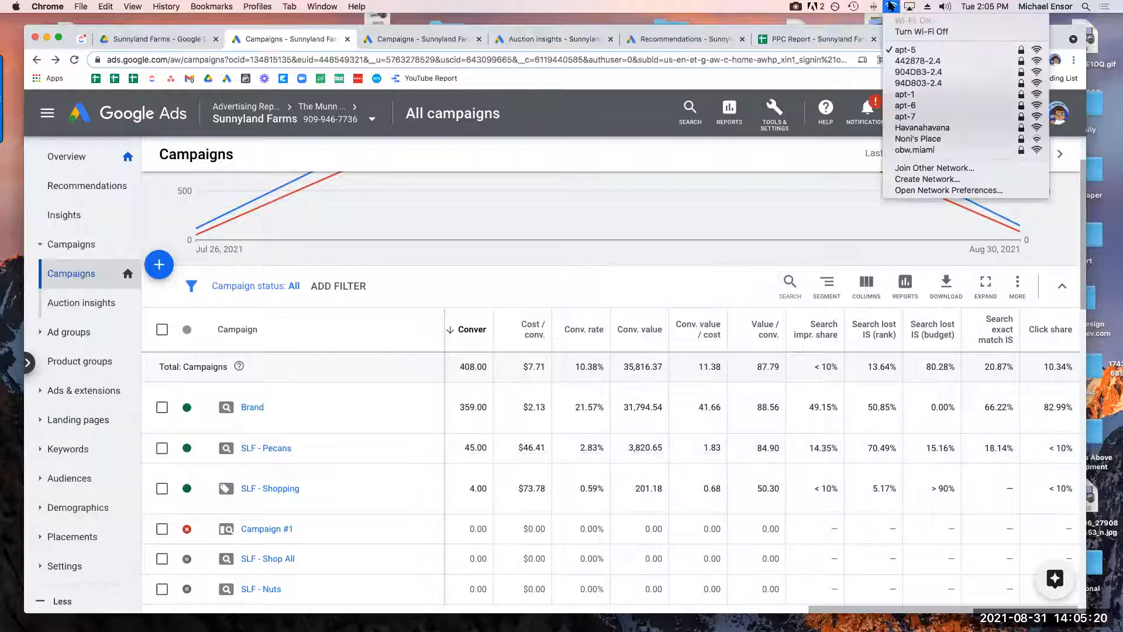
left_click(891, 6)
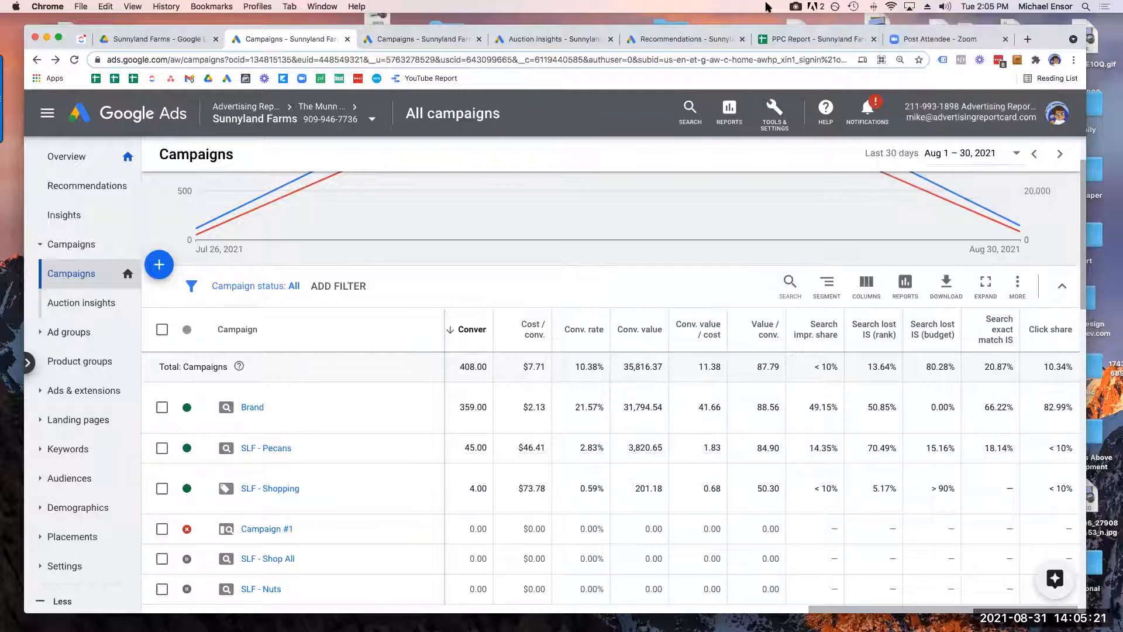
left_click(873, 7)
left_click(873, 6)
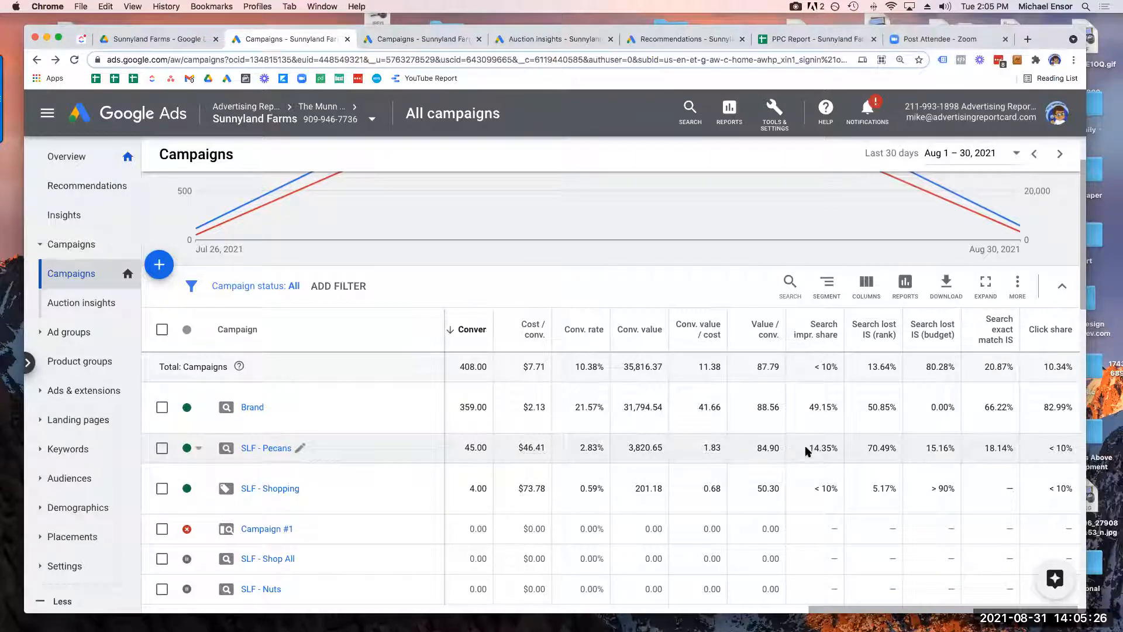
Reopen the Sunnyland Farms ClickUp task, enlarge the page and read the Additional Campaign Types and Budget Allocation notes
left_click(82, 39)
key("super+w")
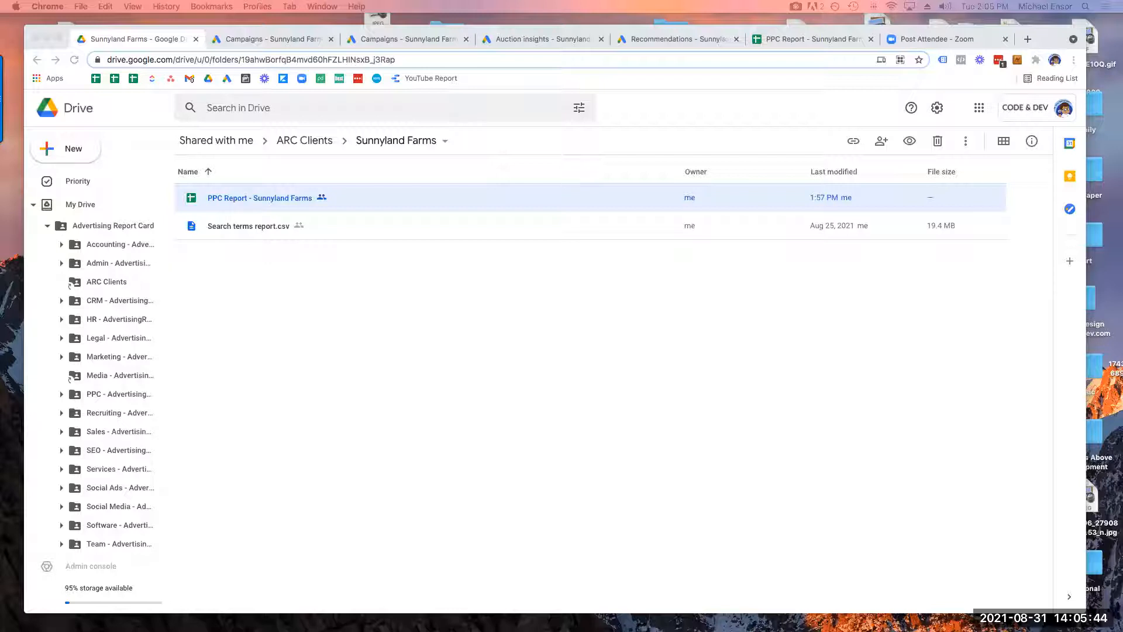
left_click_drag(47, 49, 138, 38)
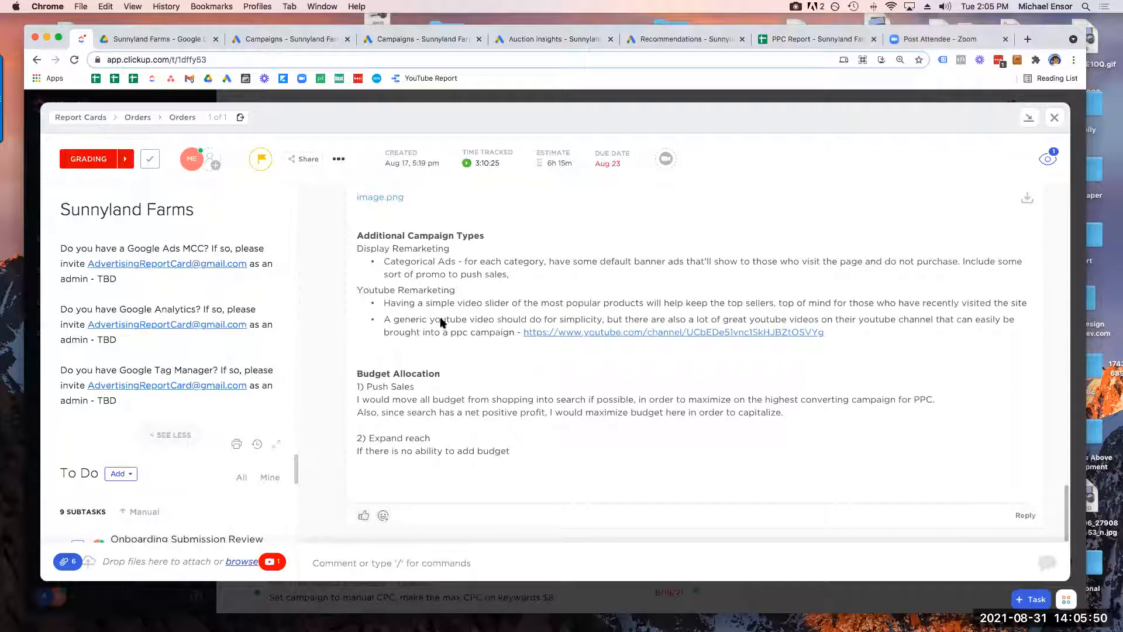
key("super+plus")
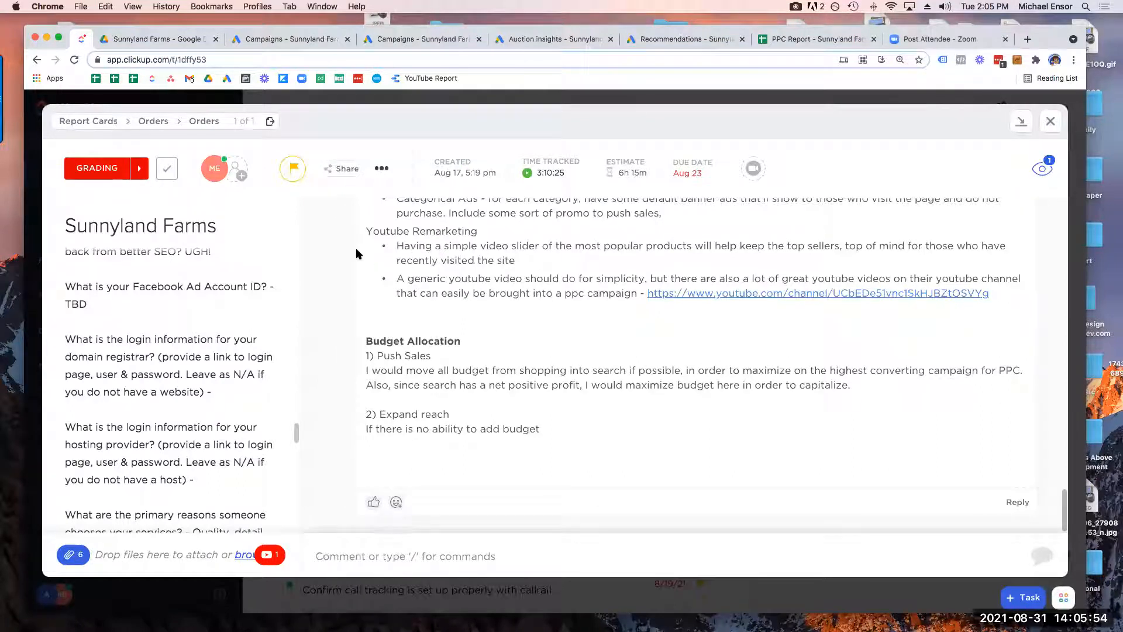
scroll(356, 250, "up", 3)
scroll(353, 312, "up", 1)
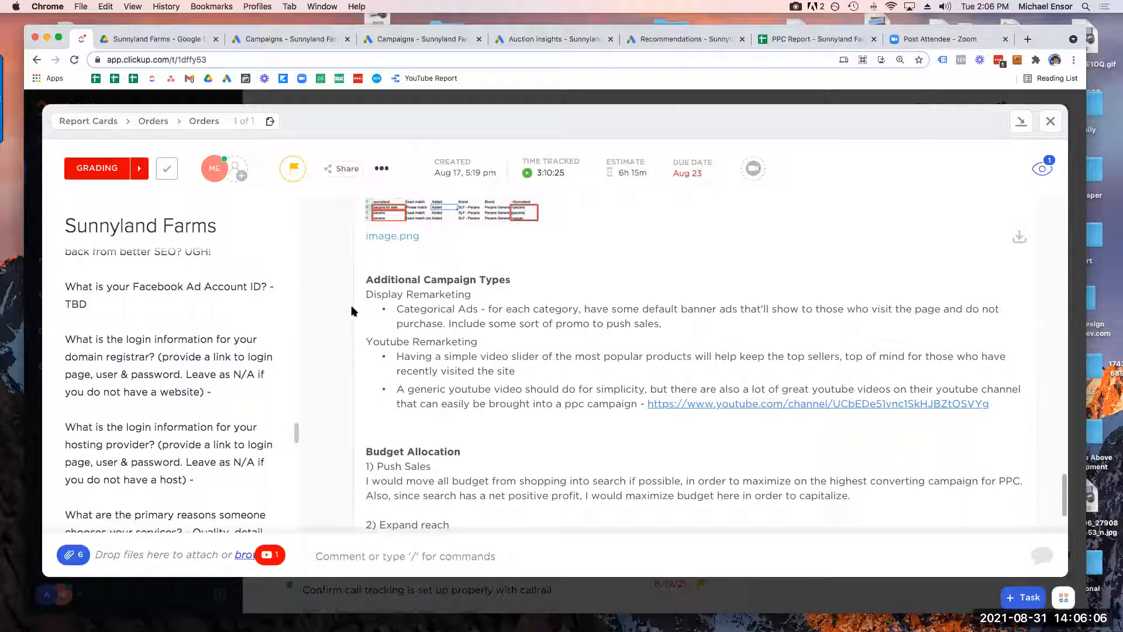
Switch to the Google Ads Campaigns page and check the Brand campaign's average CPC
left_click(287, 39)
scroll(761, 398, "left", 10)
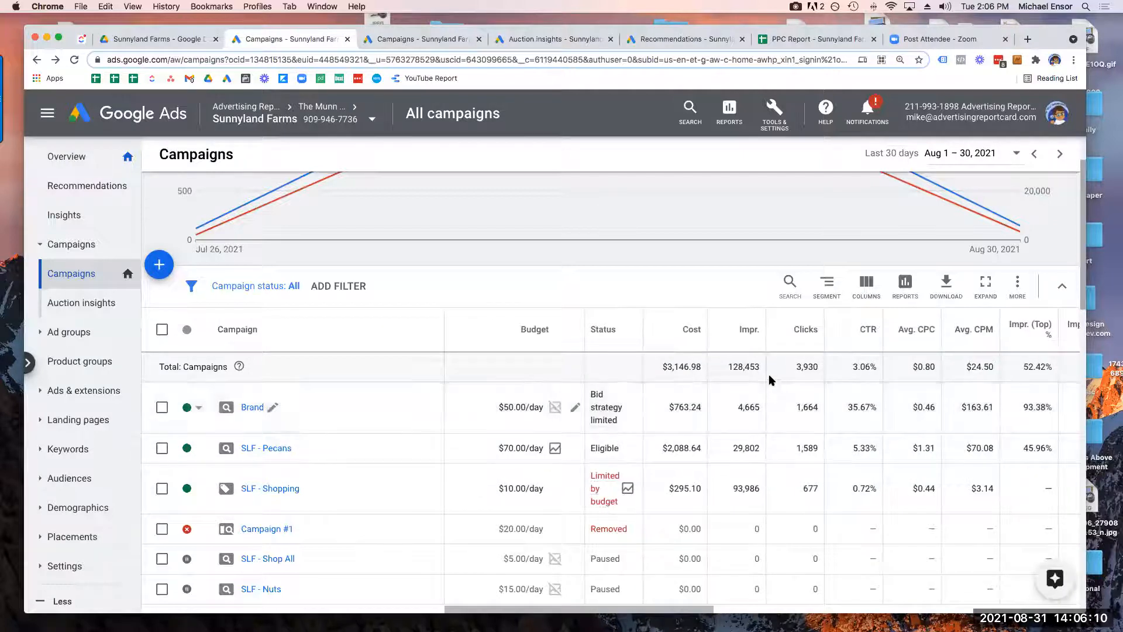
scroll(799, 386, "right", 5)
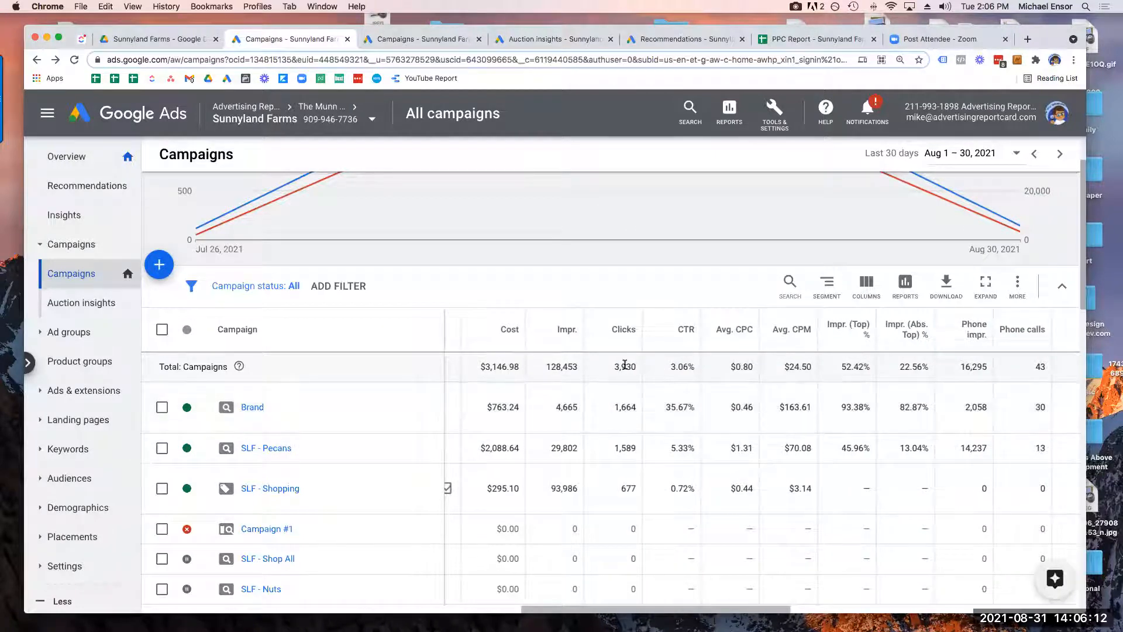
scroll(620, 367, "right", 2)
left_click_drag(641, 410, 665, 412)
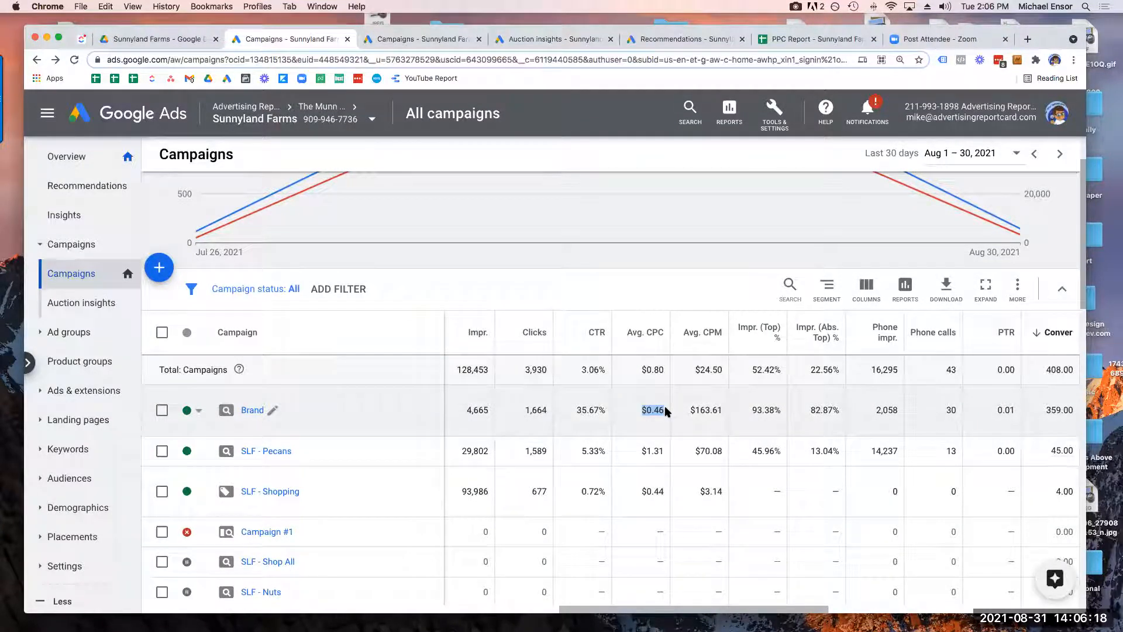
left_click(665, 408)
scroll(665, 408, "right", 1)
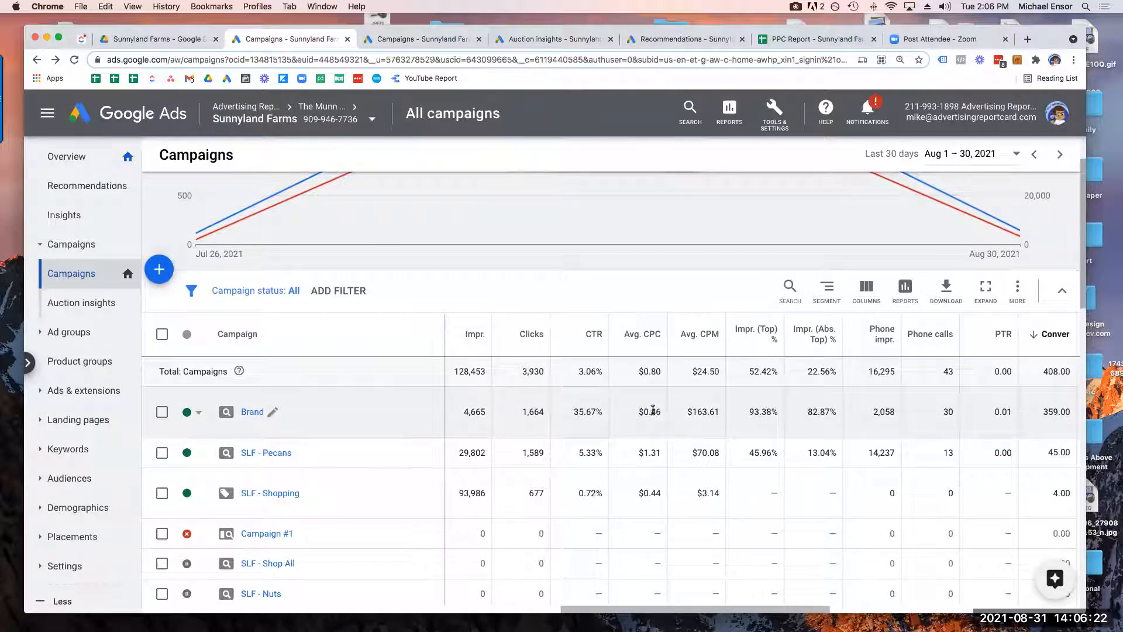
Check the average CPC and conversion rate of the SLF - Pecans campaign
scroll(653, 409, "down", 3)
left_click_drag(612, 373, 670, 381)
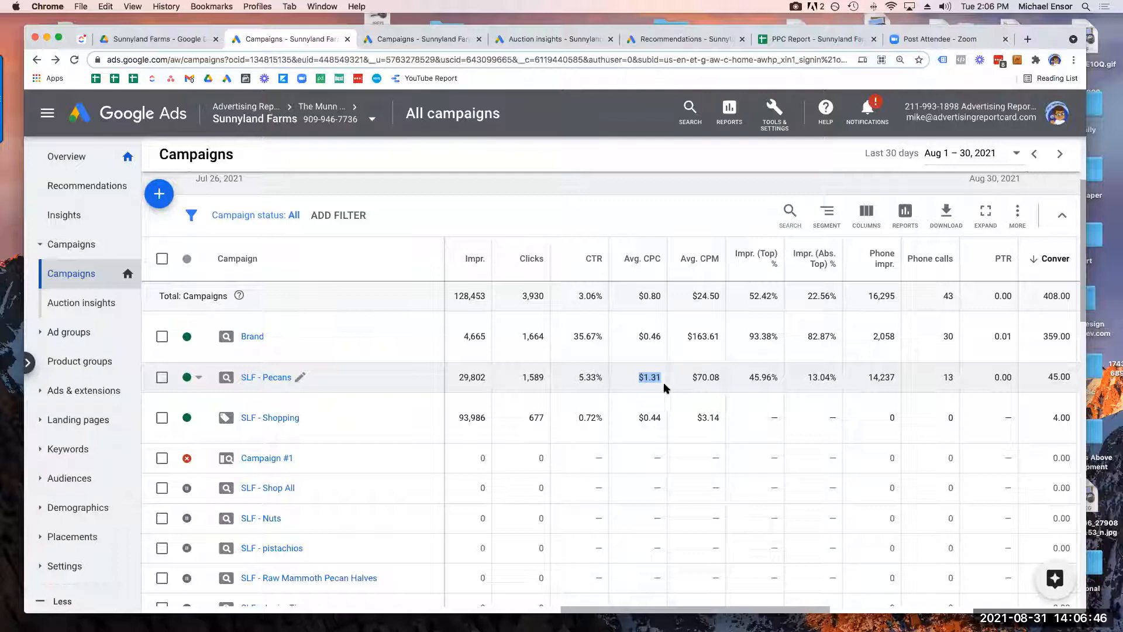
scroll(660, 381, "right", 10)
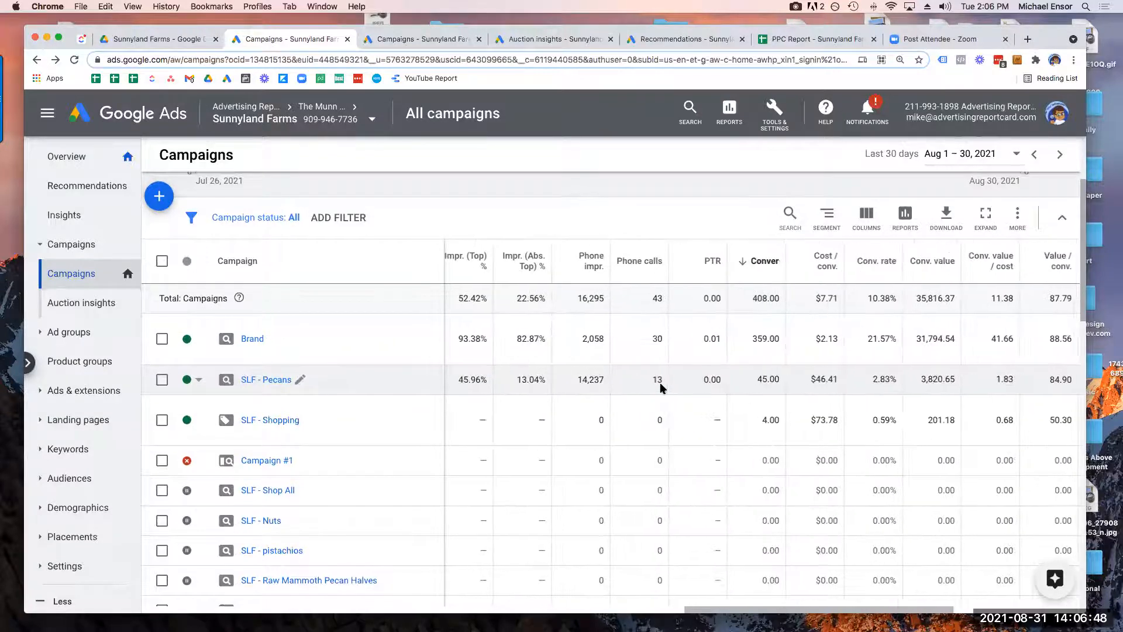
scroll(819, 380, "right", 3)
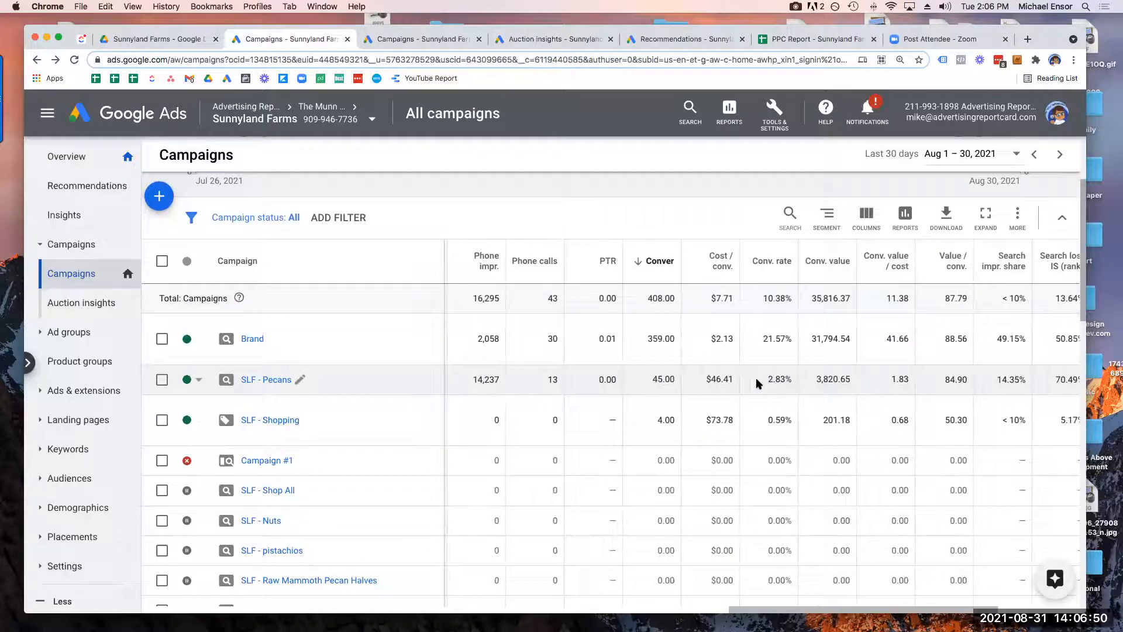
left_click_drag(751, 380, 800, 383)
scroll(778, 391, "left", 3)
scroll(777, 392, "right", 3)
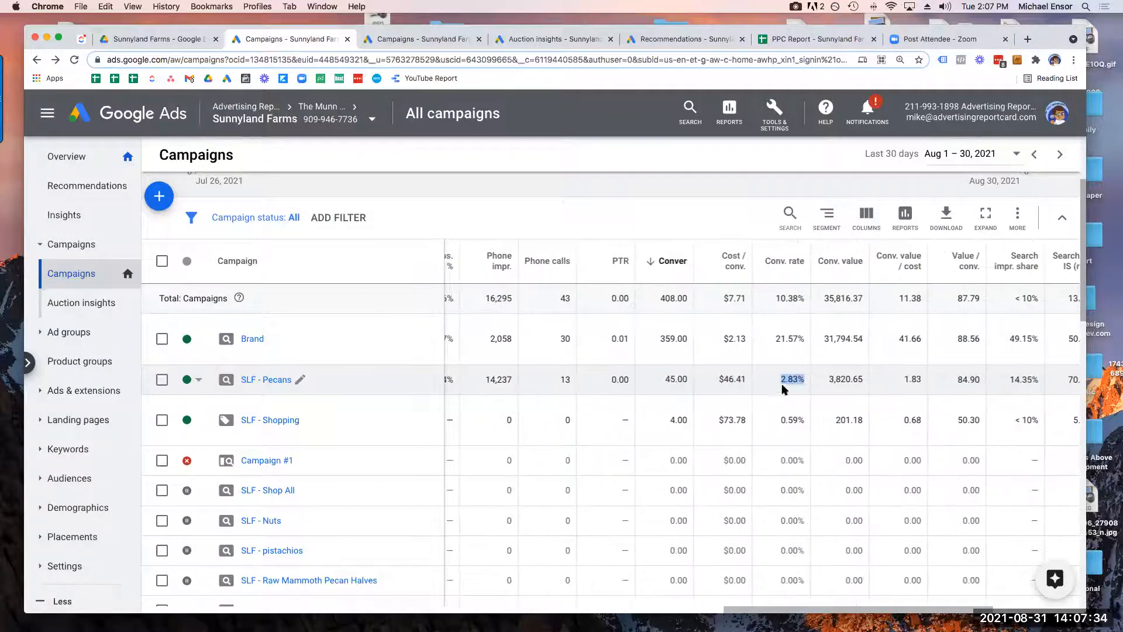
Check the conversion value of SLF - Pecans, then bring its cost, impressions and clicks columns back into view
left_click_drag(822, 378, 884, 384)
left_click(869, 385)
scroll(738, 383, "left", 4)
scroll(735, 387, "left", 6)
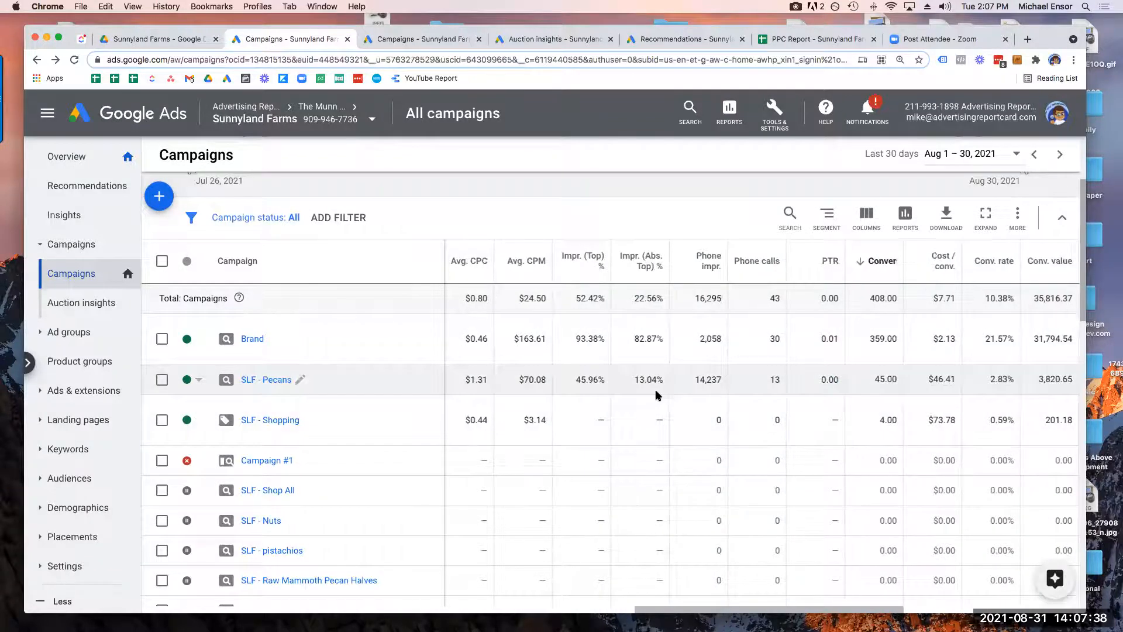
scroll(659, 381, "left", 1)
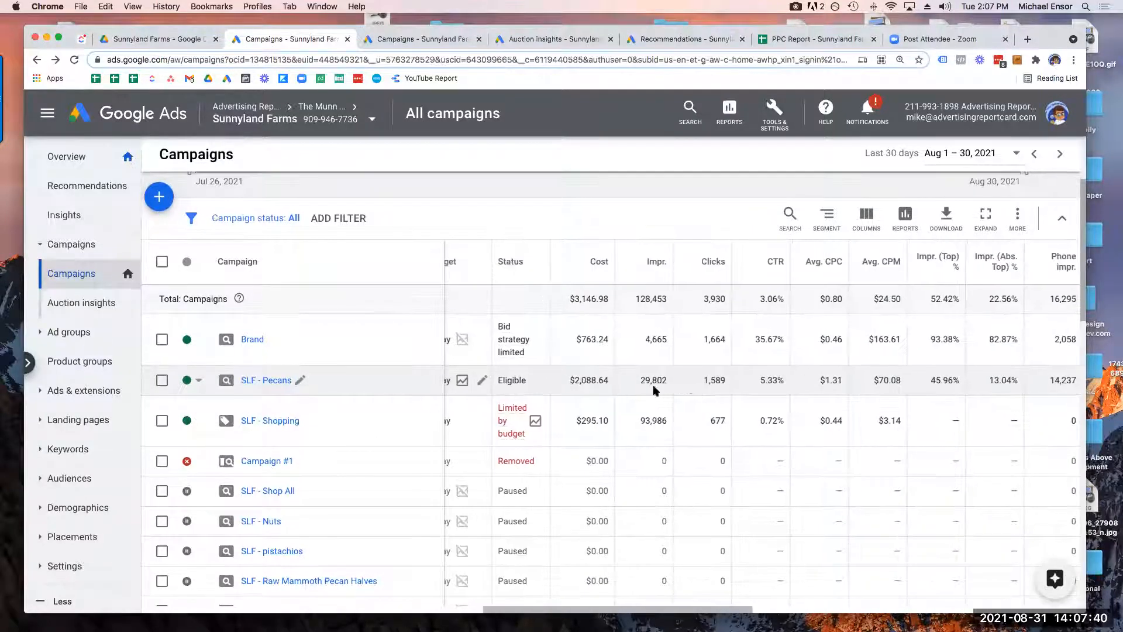
Compare the average CPC of the SLF - Pecans and SLF - Shopping campaigns
left_click_drag(818, 382, 844, 391)
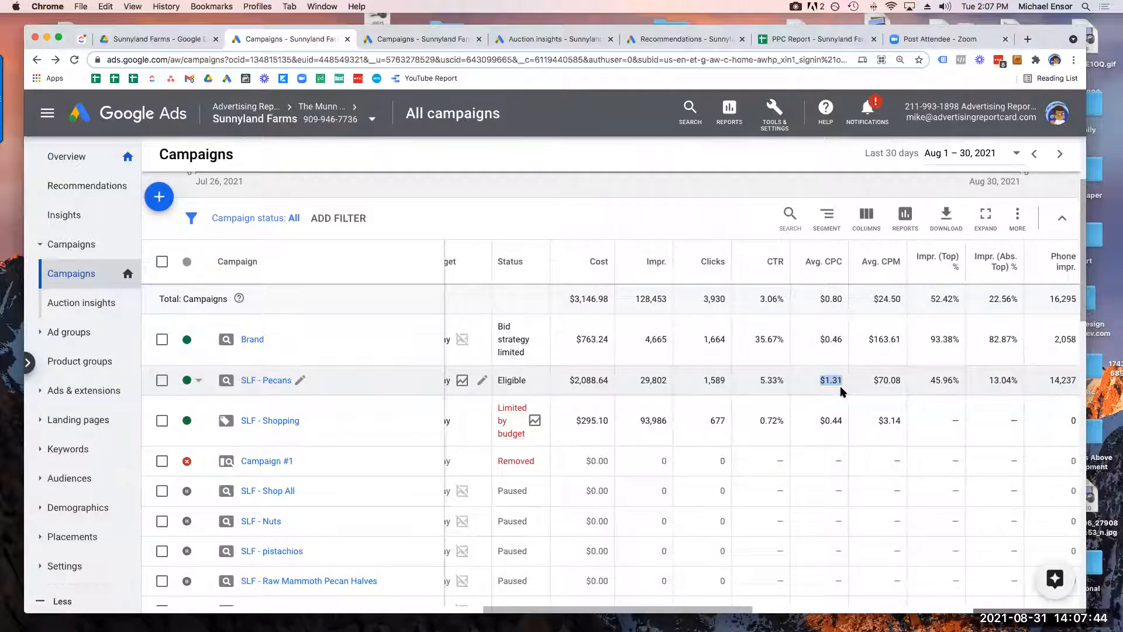
left_click(842, 388)
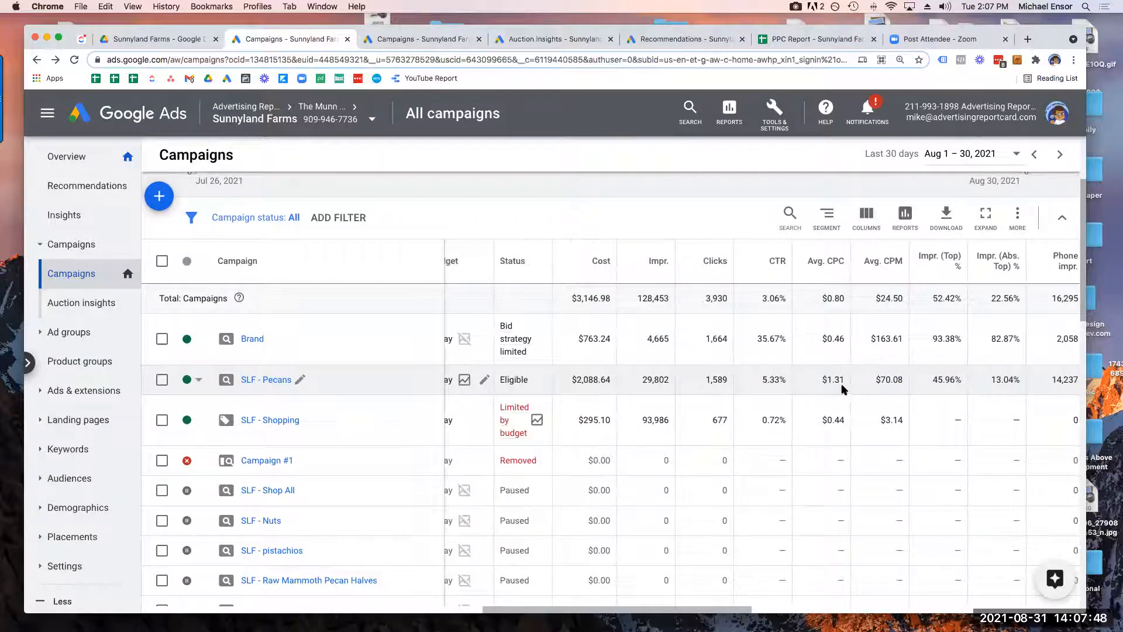
mouse_move(820, 421)
left_mouse_down()
mouse_move(846, 422)
mouse_move(823, 420)
left_mouse_up()
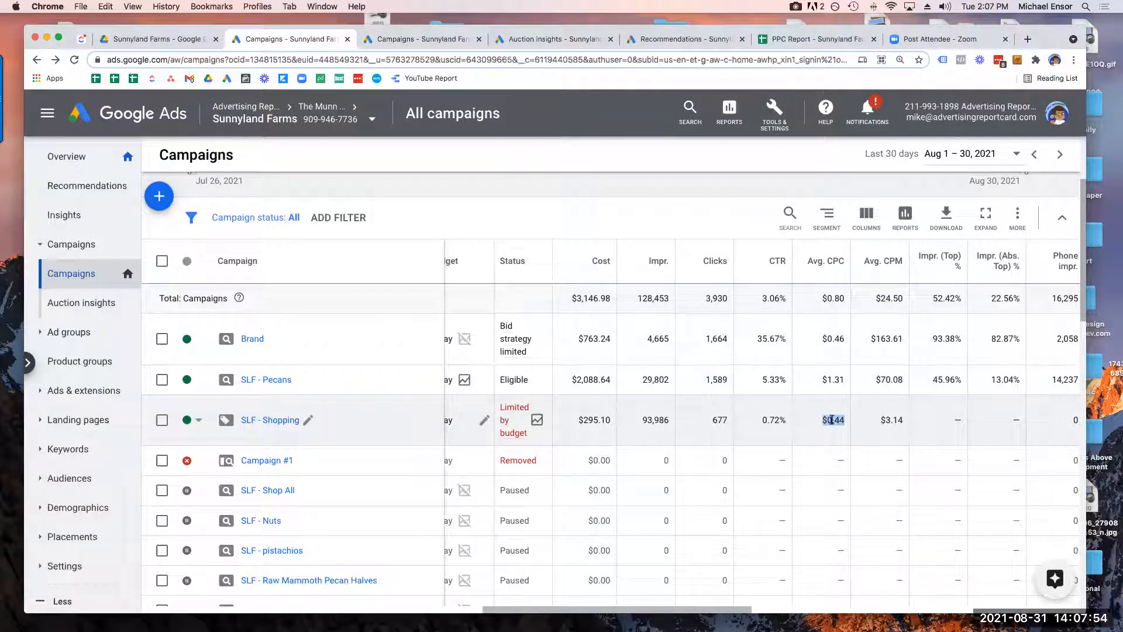
Check the average CPM of SLF - Shopping and read the definition of the Avg. CPM metric
scroll(836, 420, "right", 3)
left_click_drag(724, 421, 746, 421)
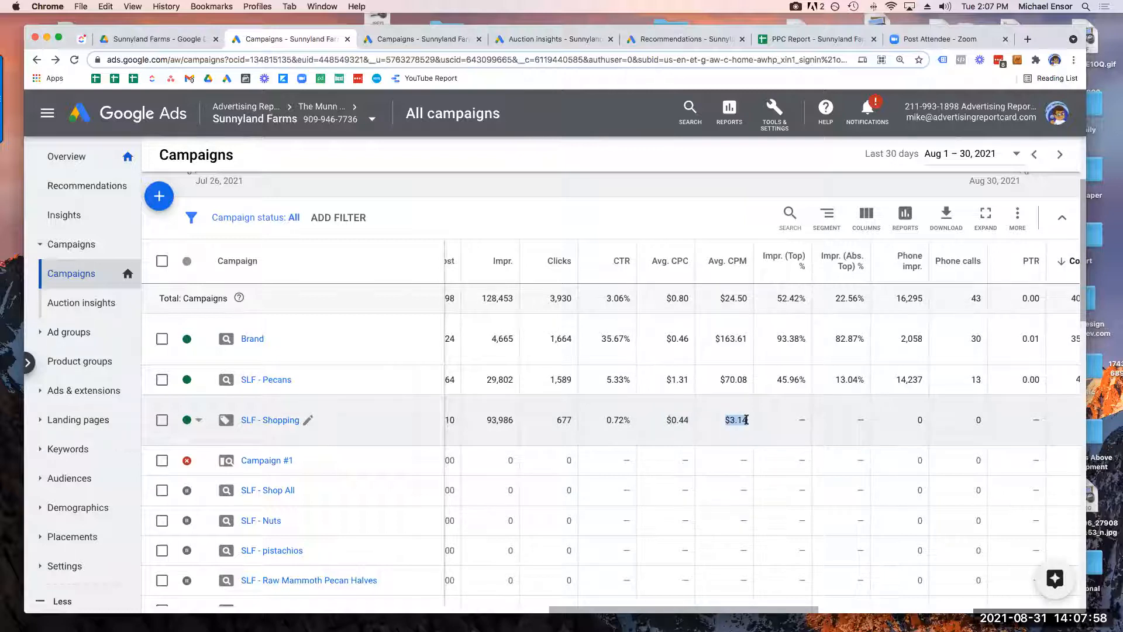
mouse_move(721, 266)
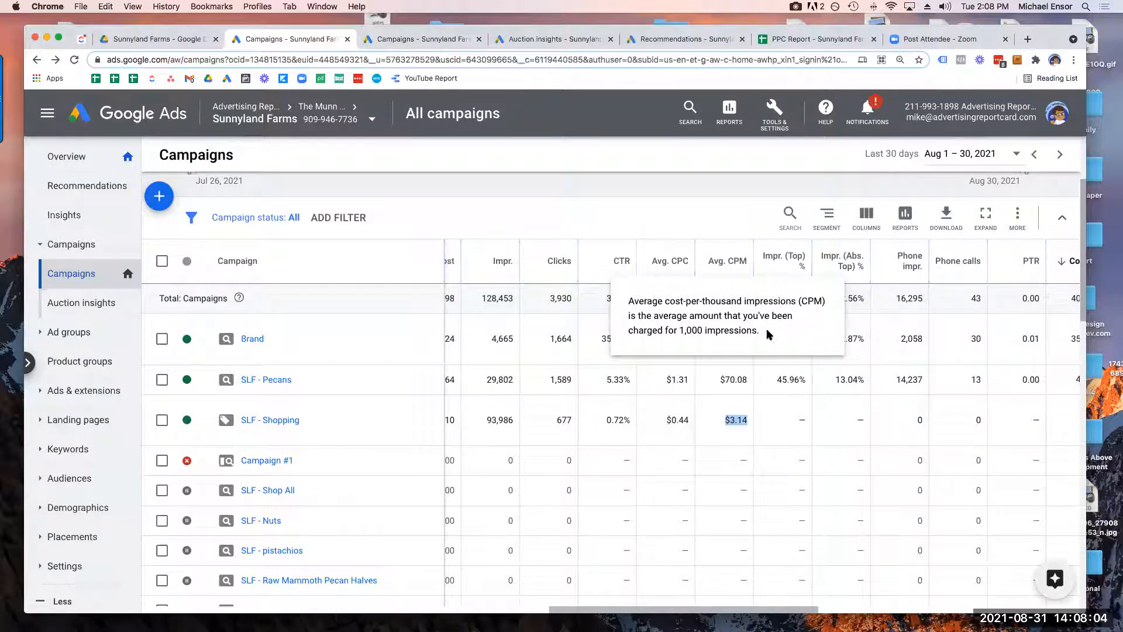
left_click_drag(761, 333, 691, 335)
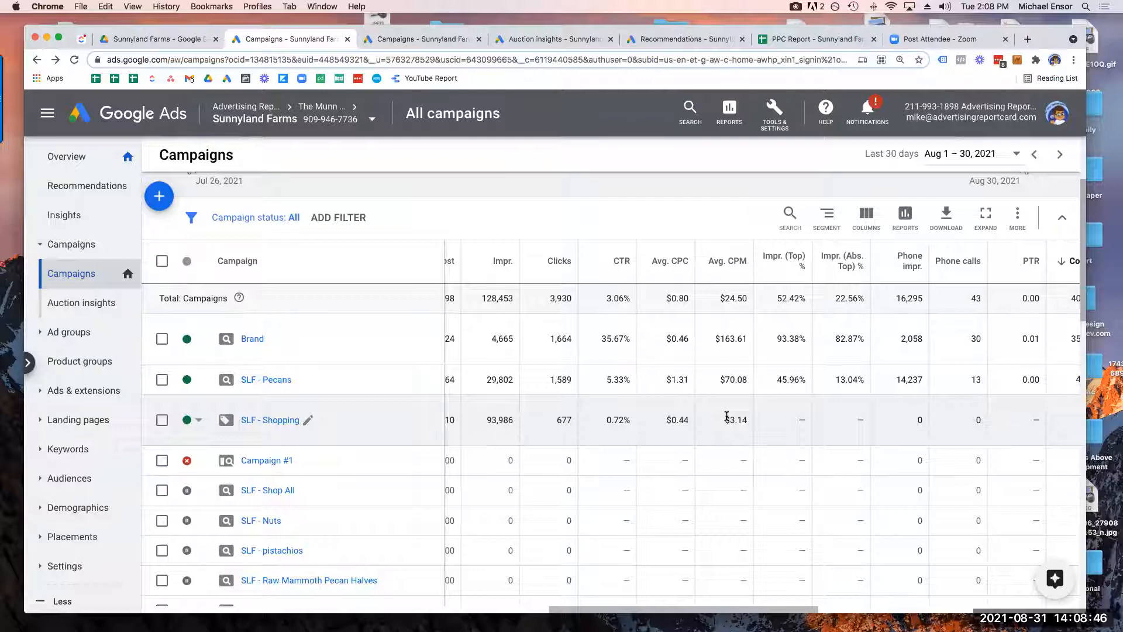
Recheck the average CPC of SLF - Shopping against that of SLF - Pecans
left_click_drag(689, 420, 669, 418)
left_click(668, 419)
left_click_drag(667, 378, 688, 382)
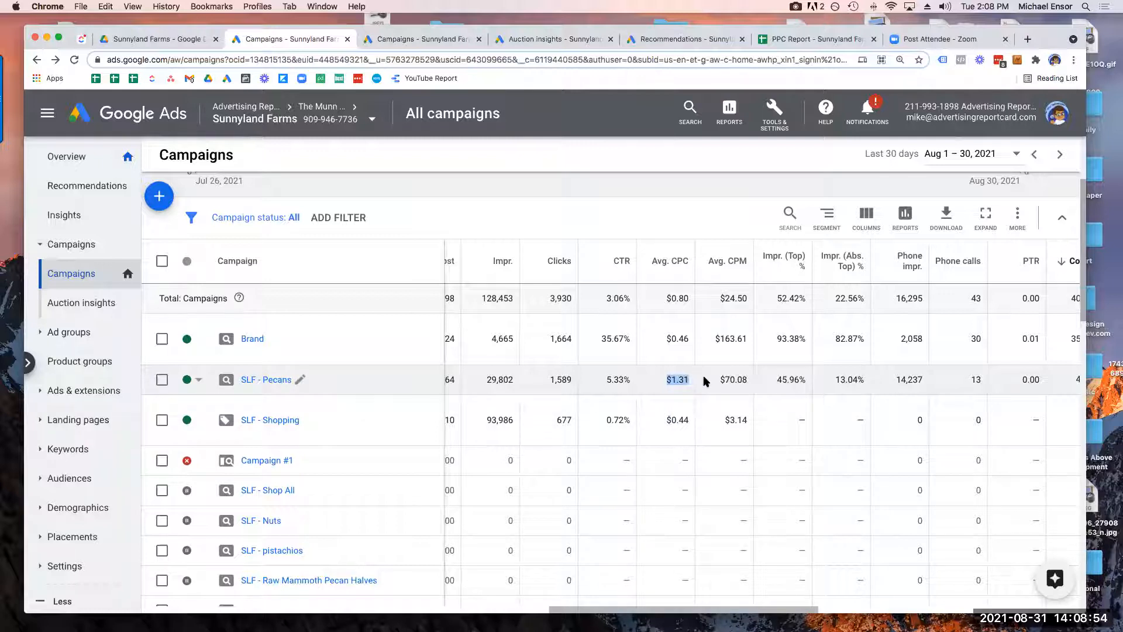
left_click(705, 378)
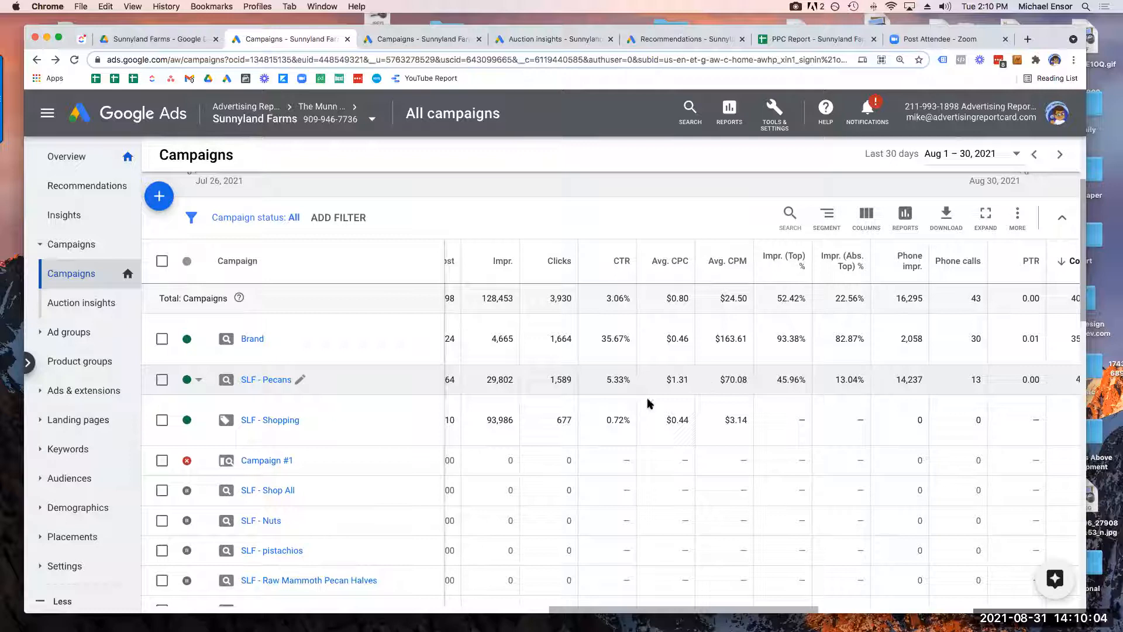
Compare the CTR of SLF - Shopping with SLF - Pecans and recheck the Shopping campaign's average CPM
left_click_drag(631, 421, 598, 430)
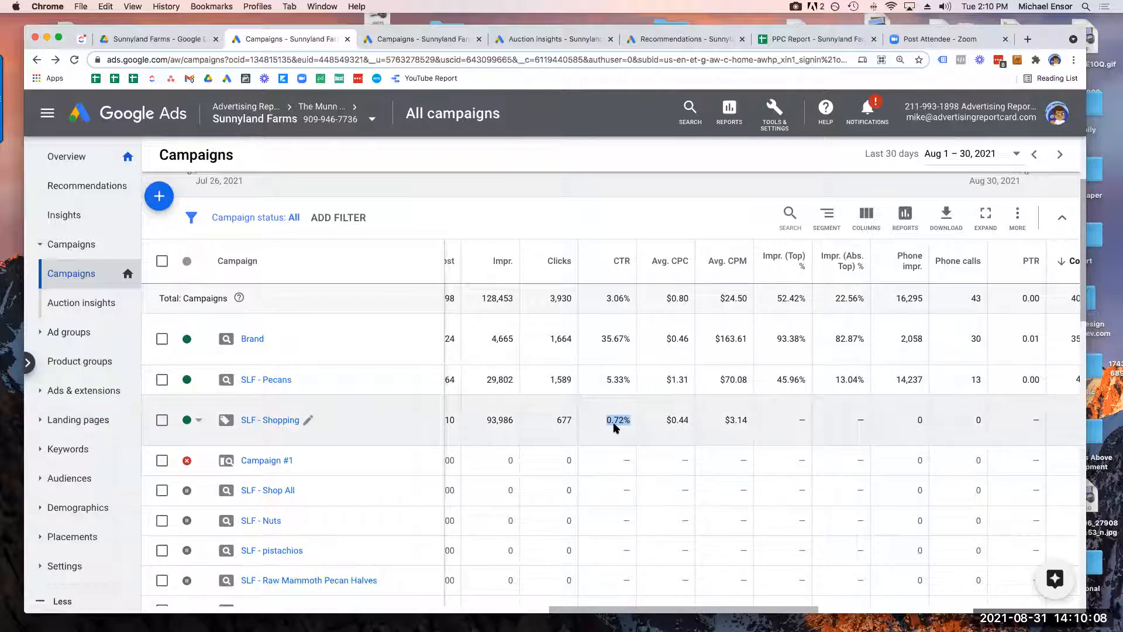
left_click_drag(630, 379, 578, 422)
left_click(605, 433)
left_click_drag(605, 420, 631, 420)
left_click_drag(717, 426, 749, 425)
left_click(727, 430)
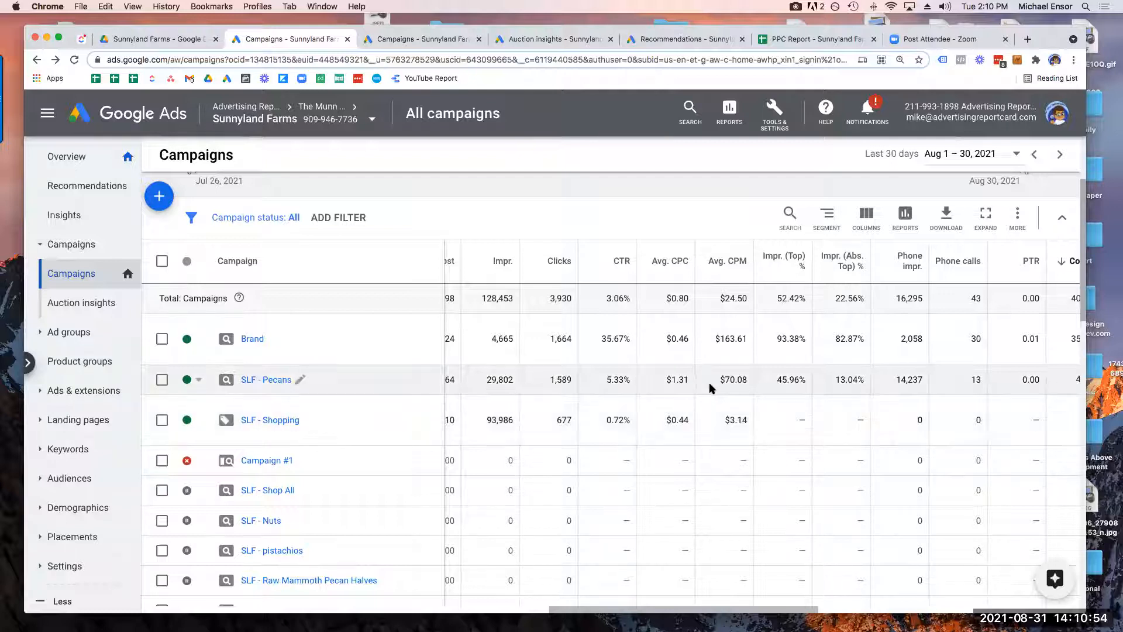
Examine the search impression share of SLF - Pecans and its search impression share lost to rank
scroll(710, 387, "left", 3)
scroll(710, 388, "right", 5)
scroll(709, 385, "left", 4)
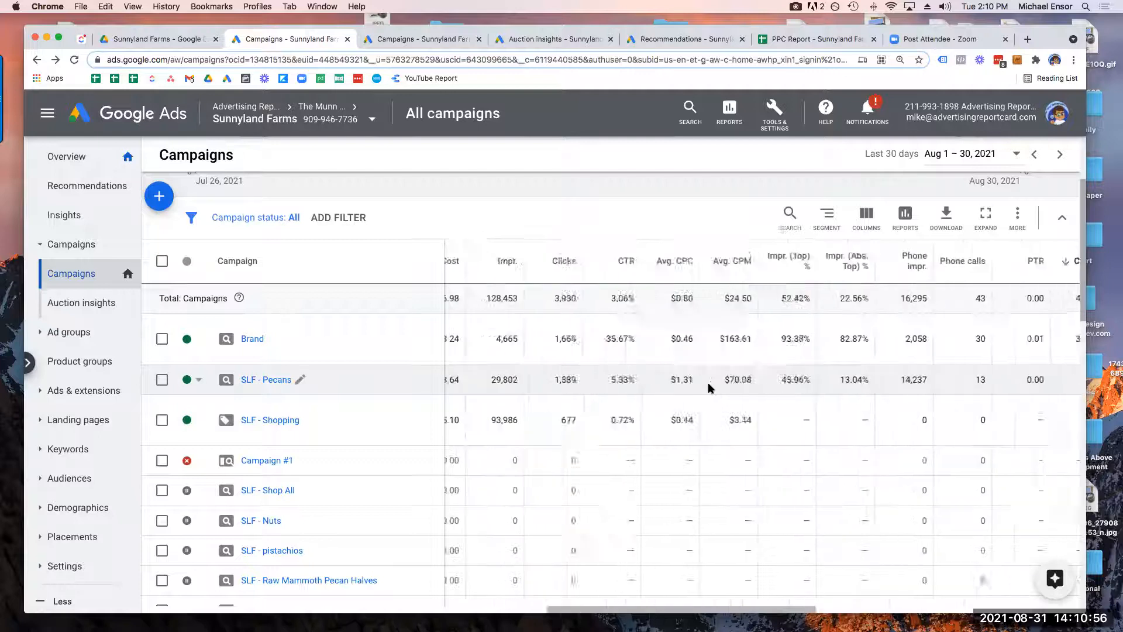
scroll(709, 385, "right", 3)
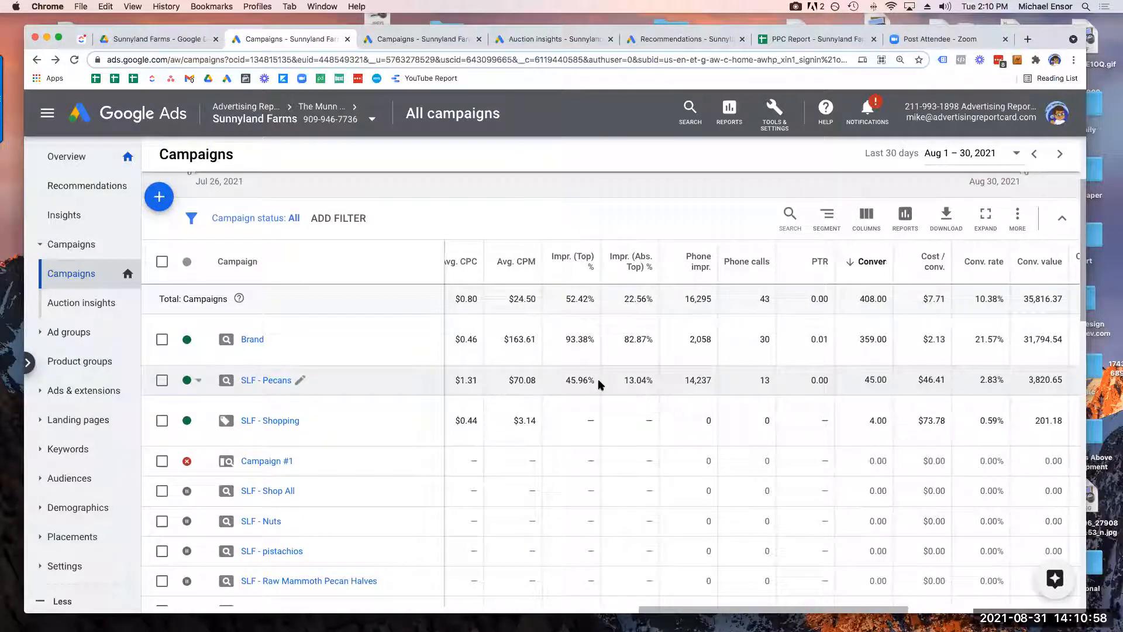
left_click_drag(616, 384, 708, 383)
scroll(708, 384, "right", 5)
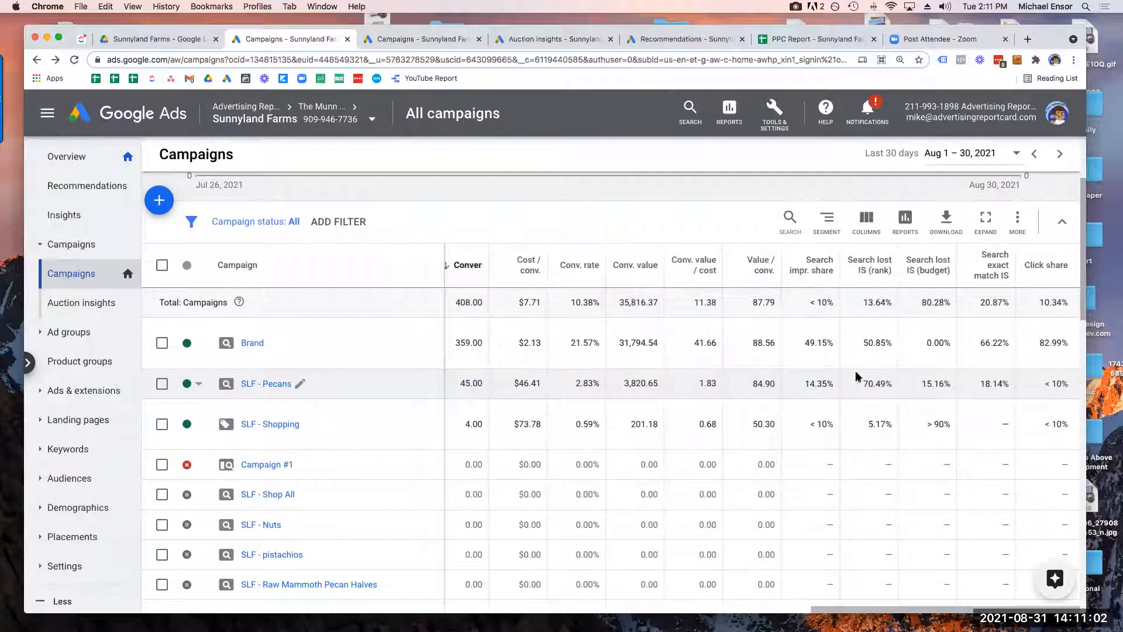
left_click_drag(860, 384, 888, 383)
left_click(887, 383)
double_click(866, 385)
left_click(788, 388)
double_click(830, 385)
Read the definition of Impr. (Top) %, check the top impression rates and bring the campaigns' daily budgets into view
scroll(768, 386, "left", 10)
scroll(770, 386, "right", 10)
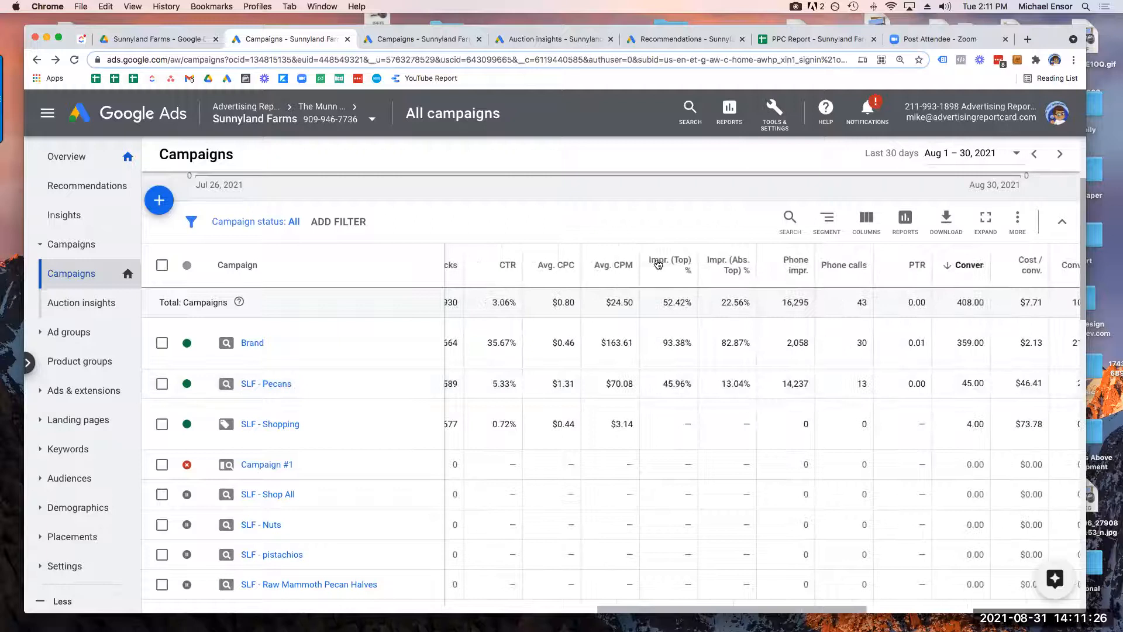
mouse_move(678, 269)
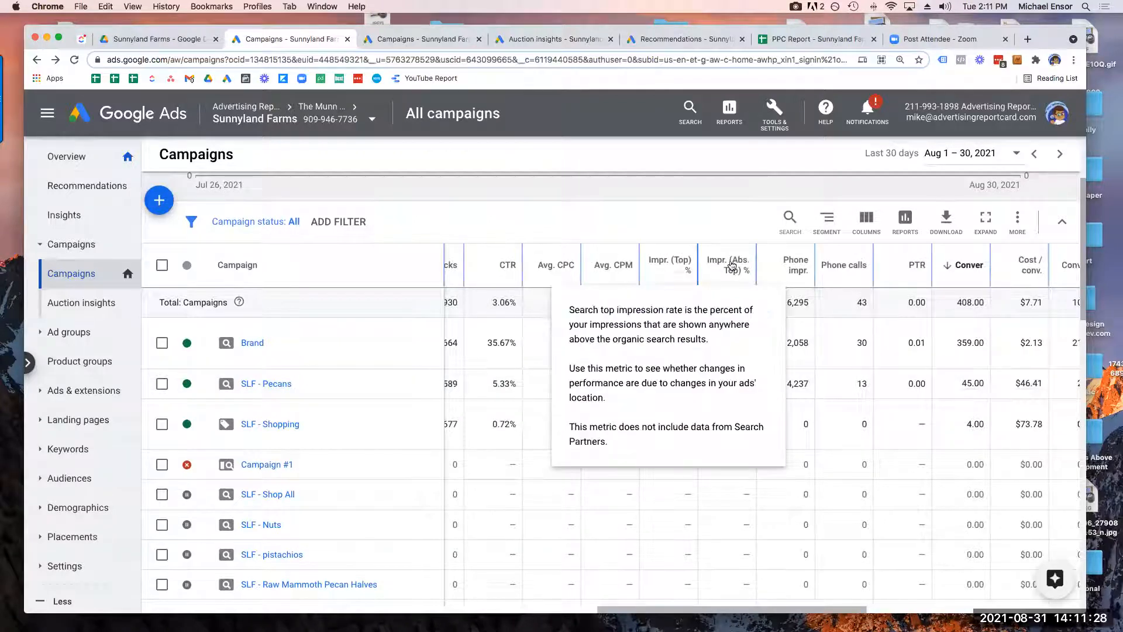
mouse_move(731, 265)
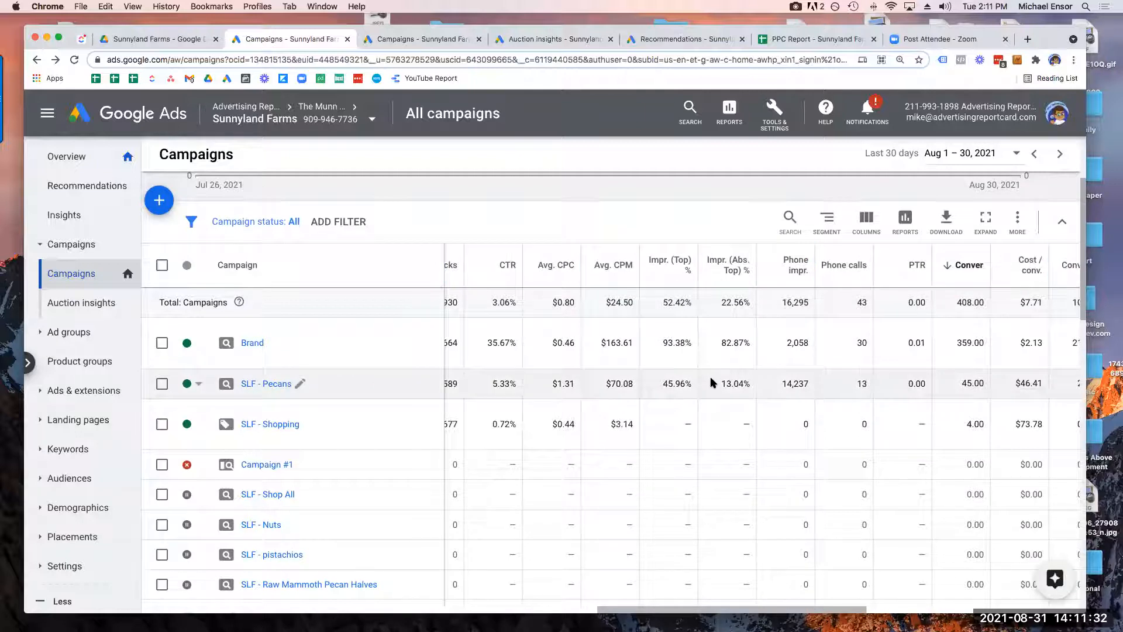
scroll(712, 385, "right", 10)
scroll(712, 384, "right", 8)
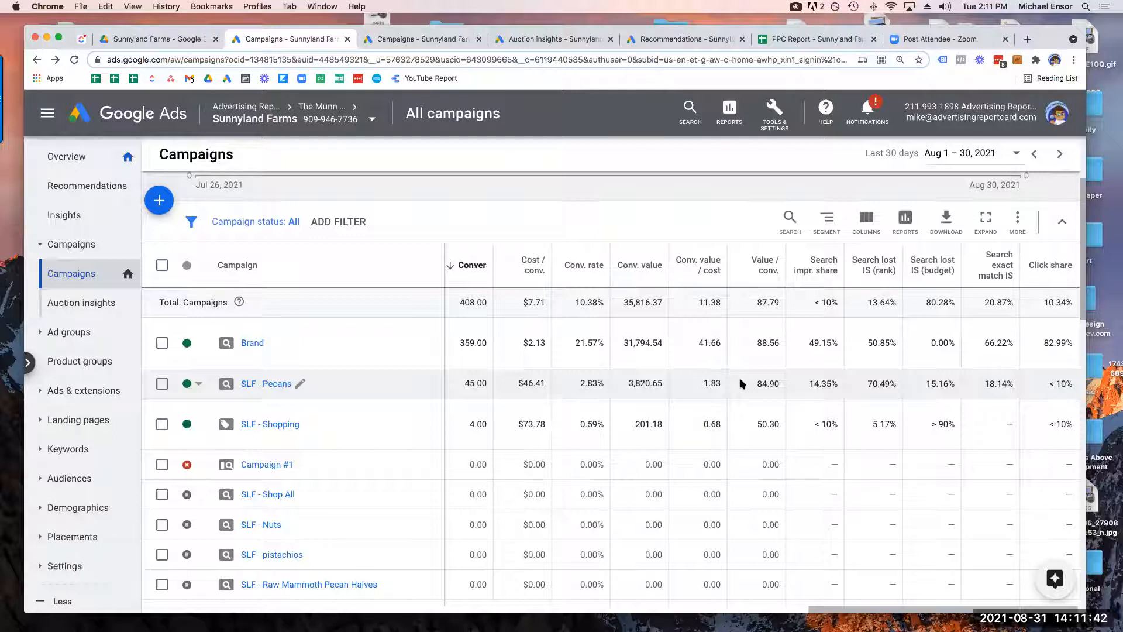
scroll(737, 384, "left", 10)
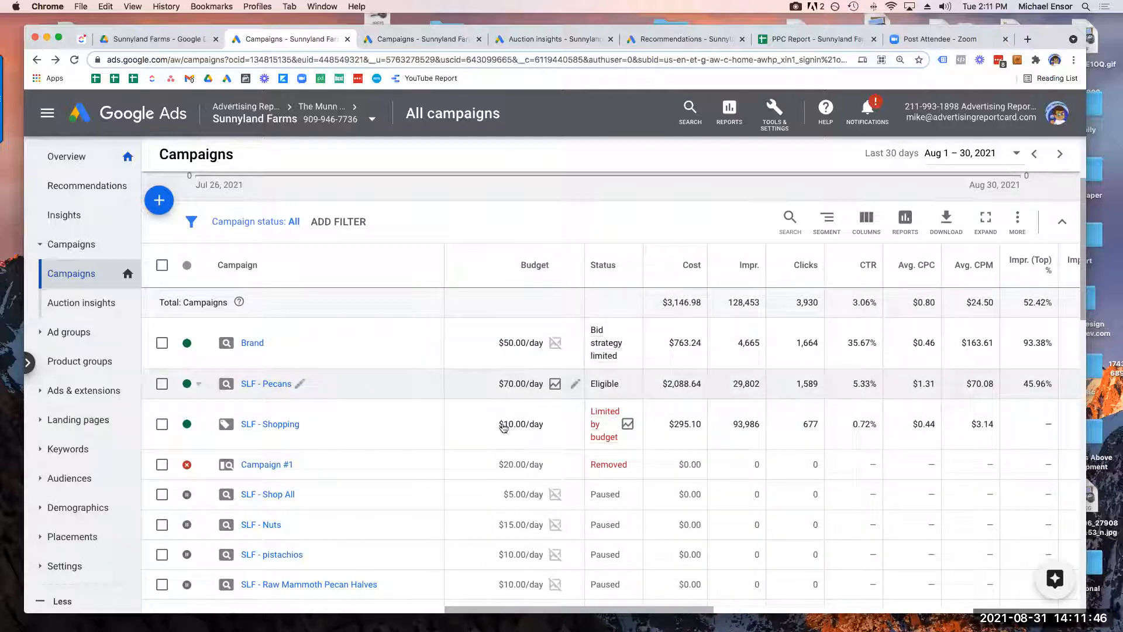
Switch to the PPC Report spreadsheet and review the monthly total and daily amounts of the Current Budget table
left_click(819, 39)
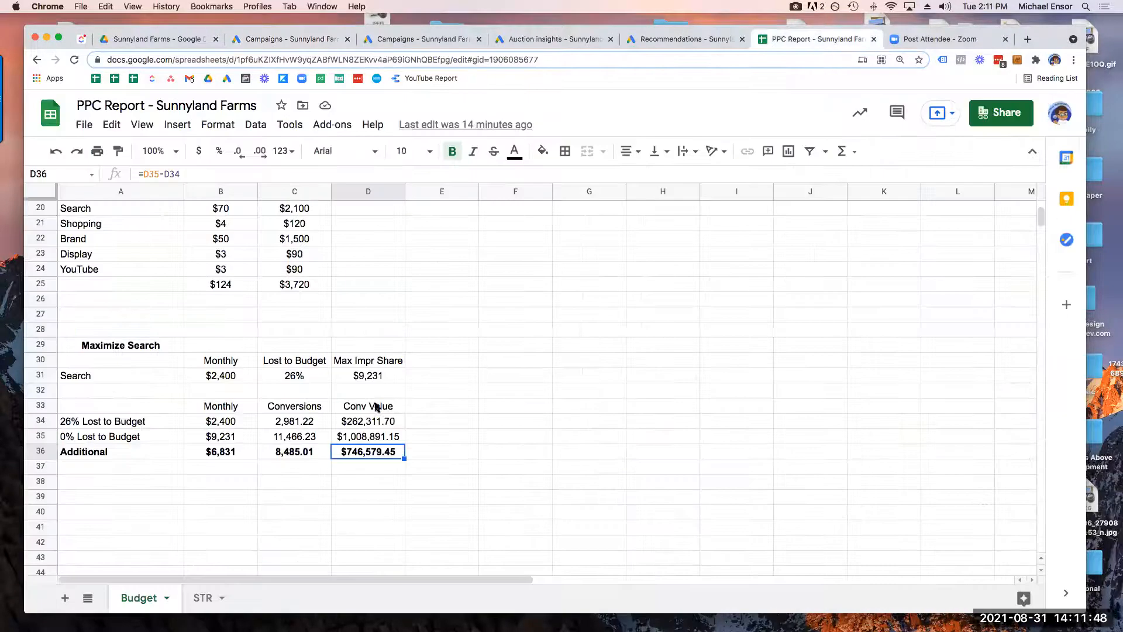
scroll(175, 419, "up", 1)
scroll(174, 413, "up", 8)
left_click(336, 251)
left_click(296, 300)
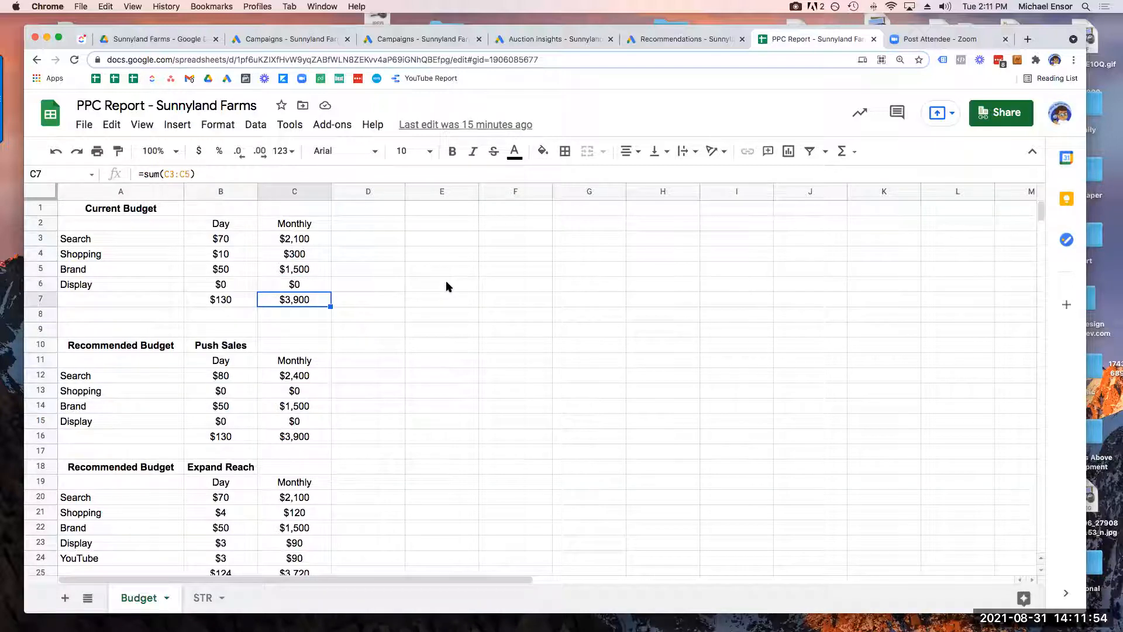
key("Left")
key("Up")
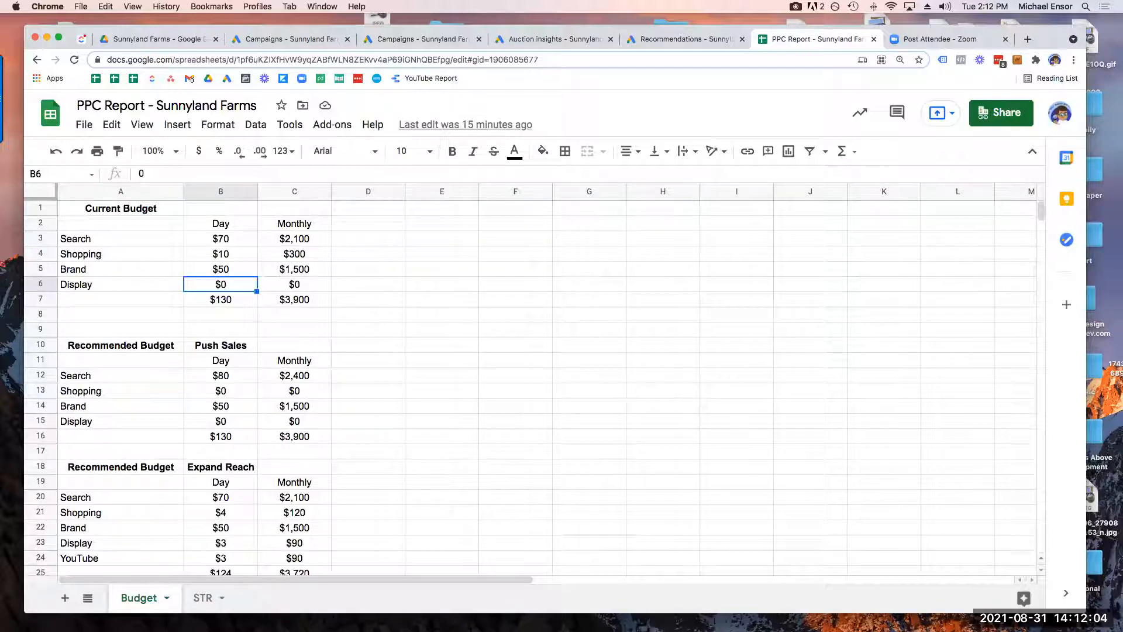
Review the daily Search, Shopping and Brand amounts in the Push Sales recommended budget
key("Down")
key("Down")
key("Down")
key("Down")
key("Down")
key("Down")
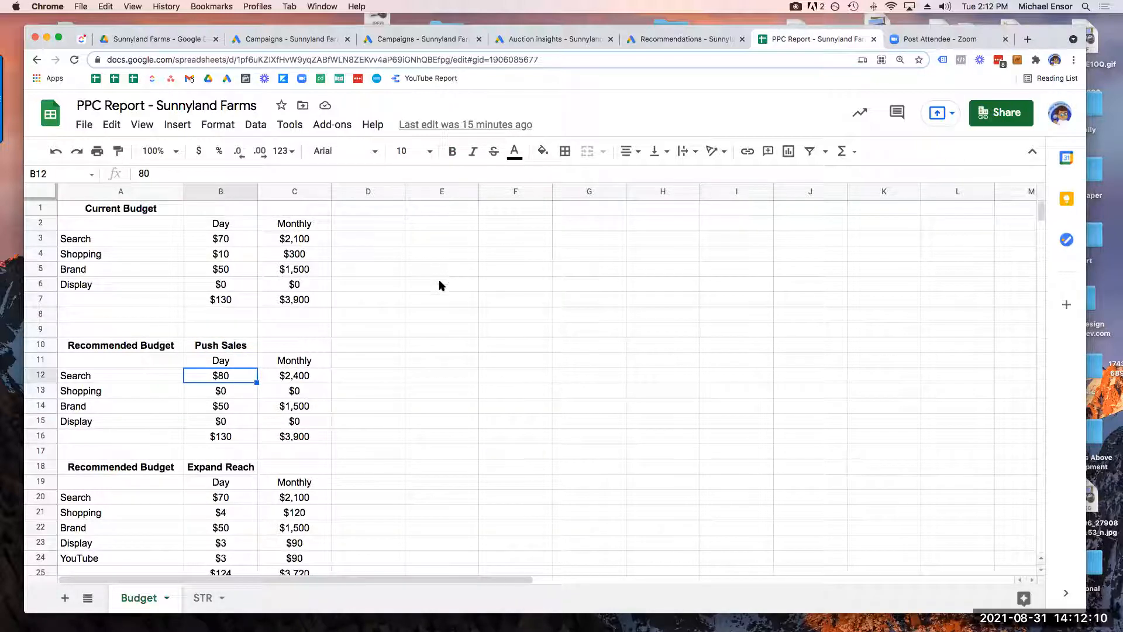
left_click(241, 395)
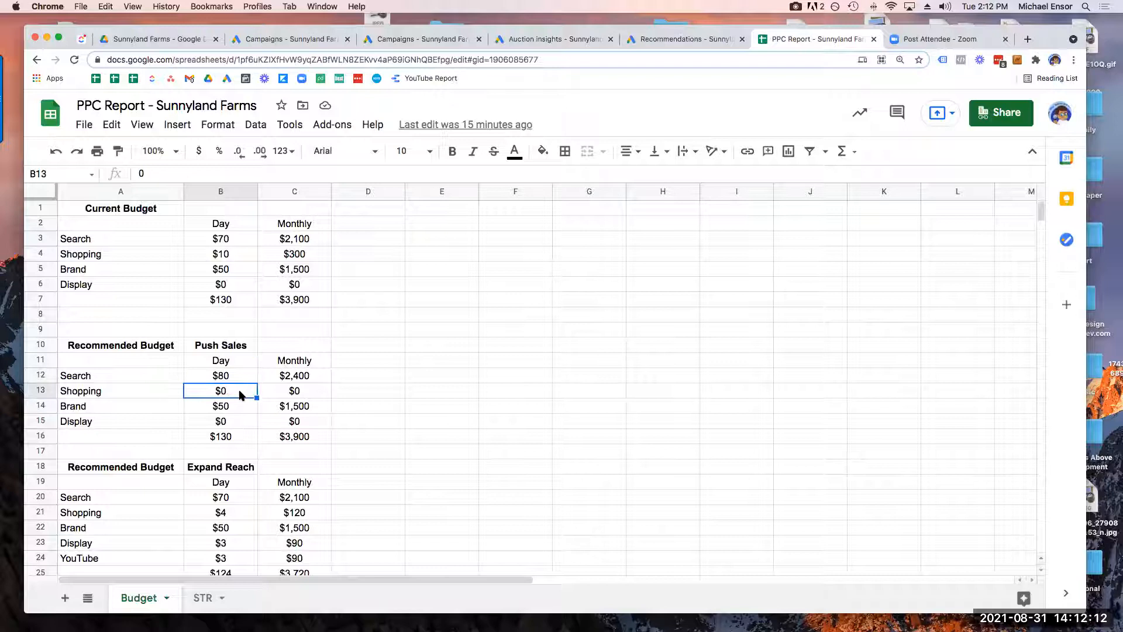
key("Up")
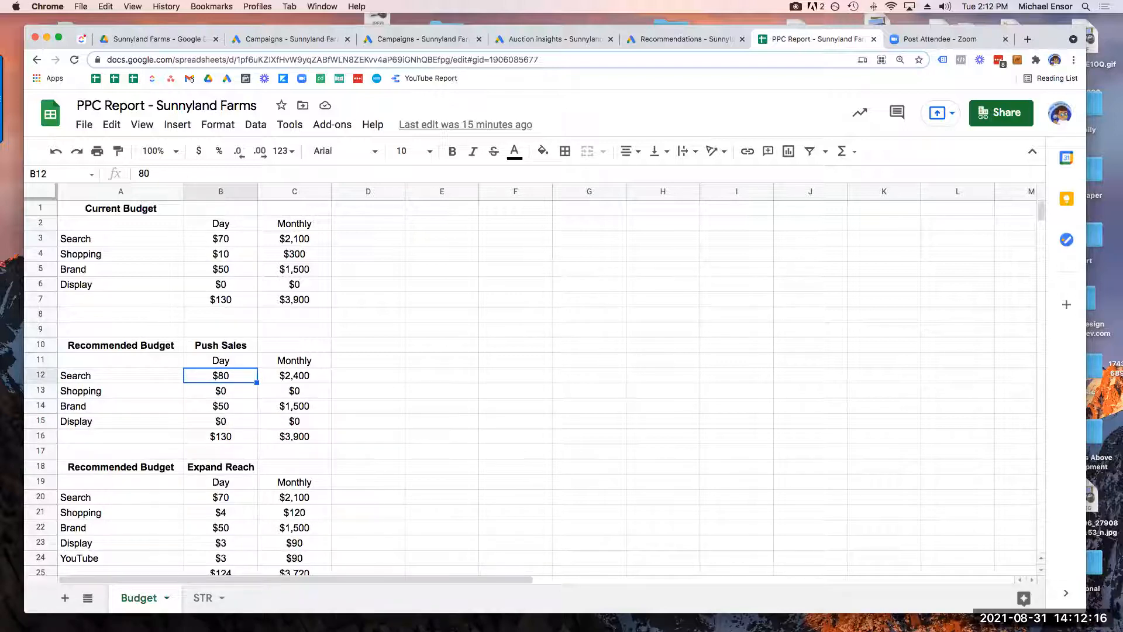
key("Down")
key("Down")
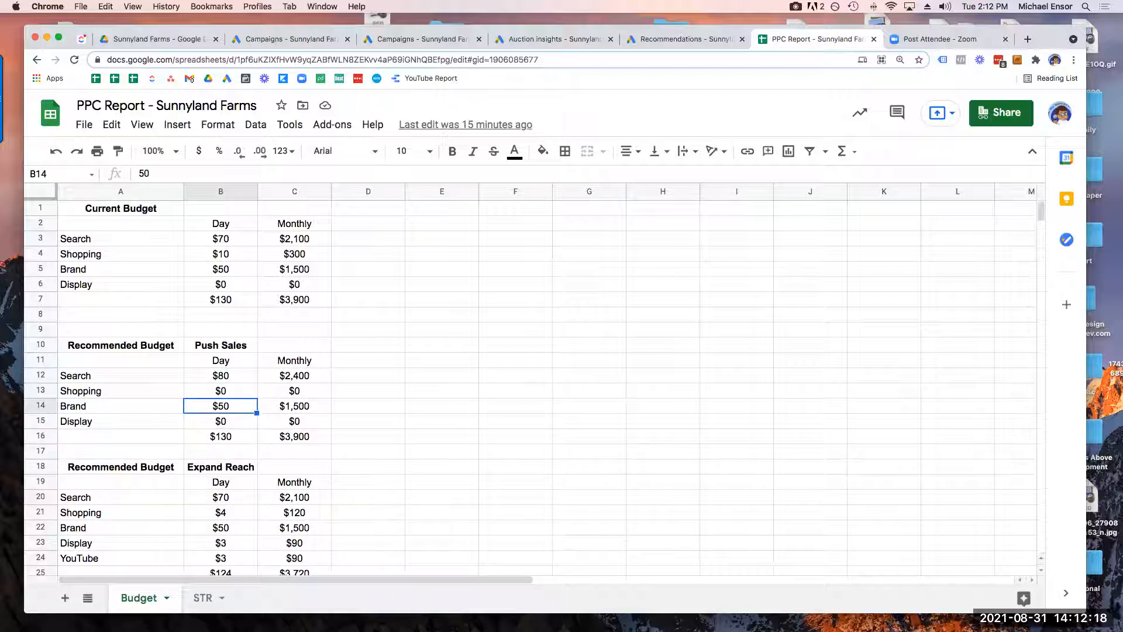
key("Up")
key("Up")
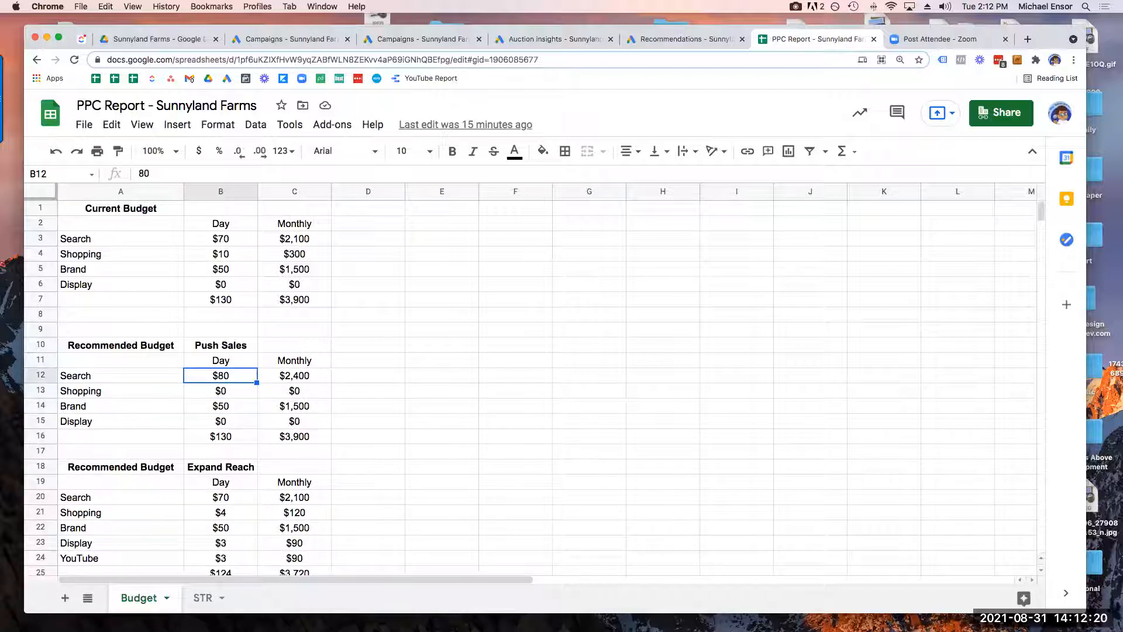
Switch to the Google Ads campaigns report for Aug 1, 2019 – Aug 30, 2021 and compare SLF - Pecans and SLF - Shopping conversion rates
left_click(541, 40)
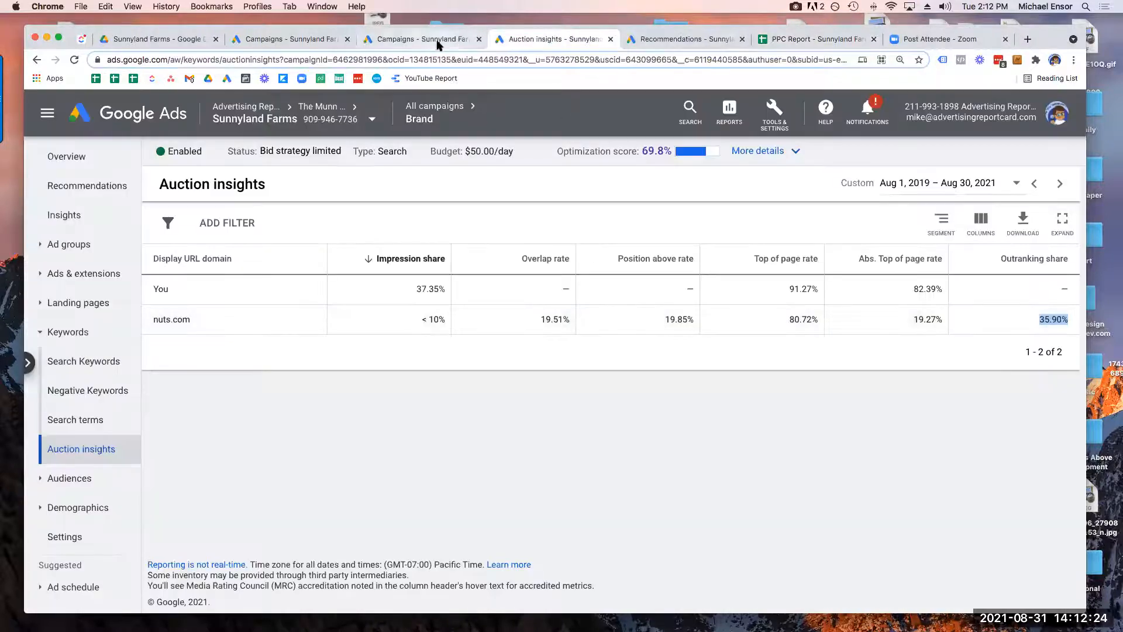
left_click(438, 40)
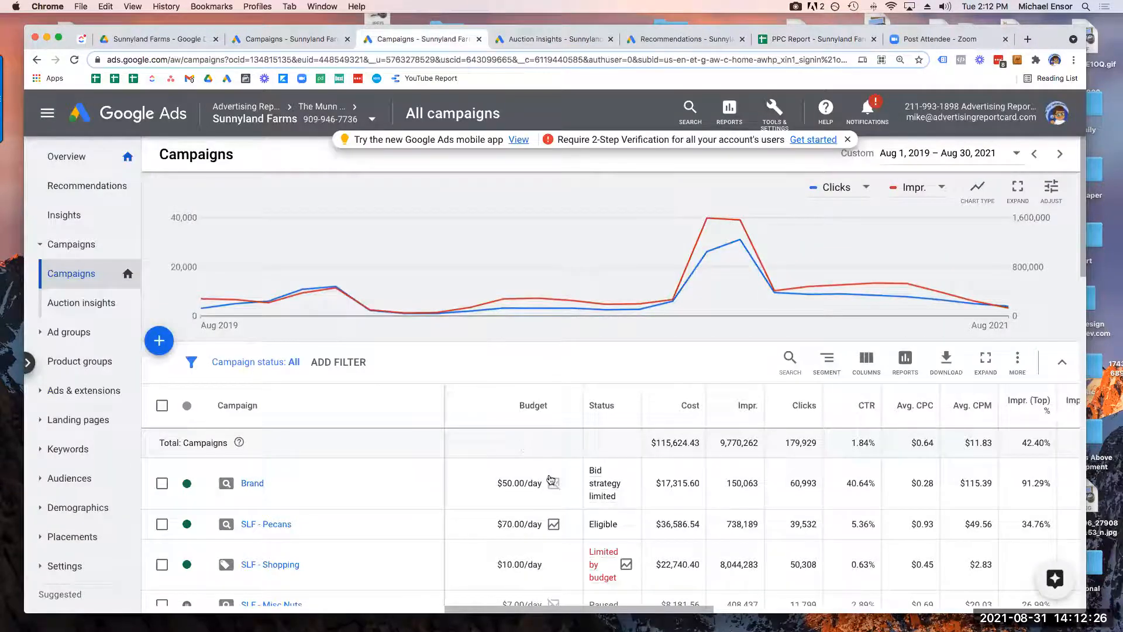
scroll(550, 479, "down", 1)
scroll(735, 446, "right", 5)
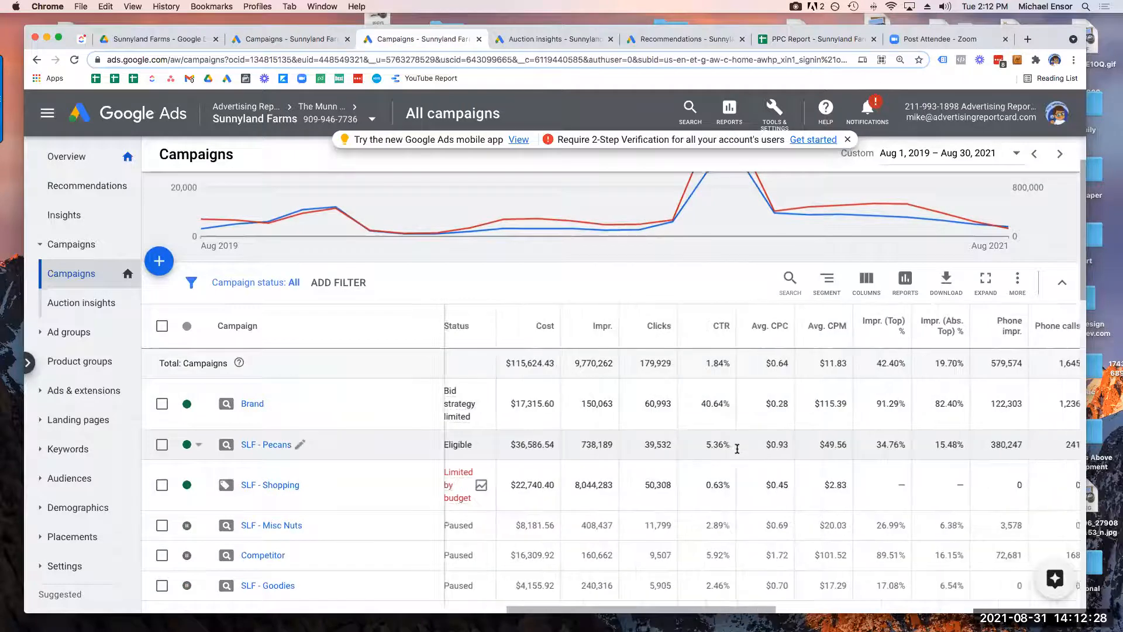
scroll(737, 449, "right", 2)
scroll(678, 448, "right", 4)
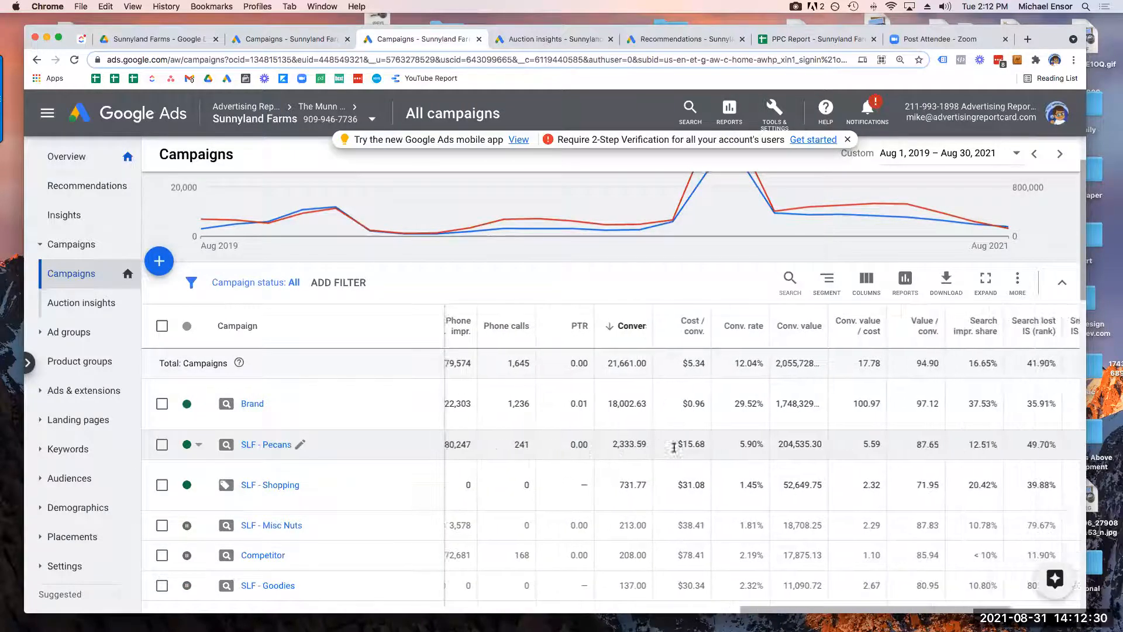
mouse_move(602, 448)
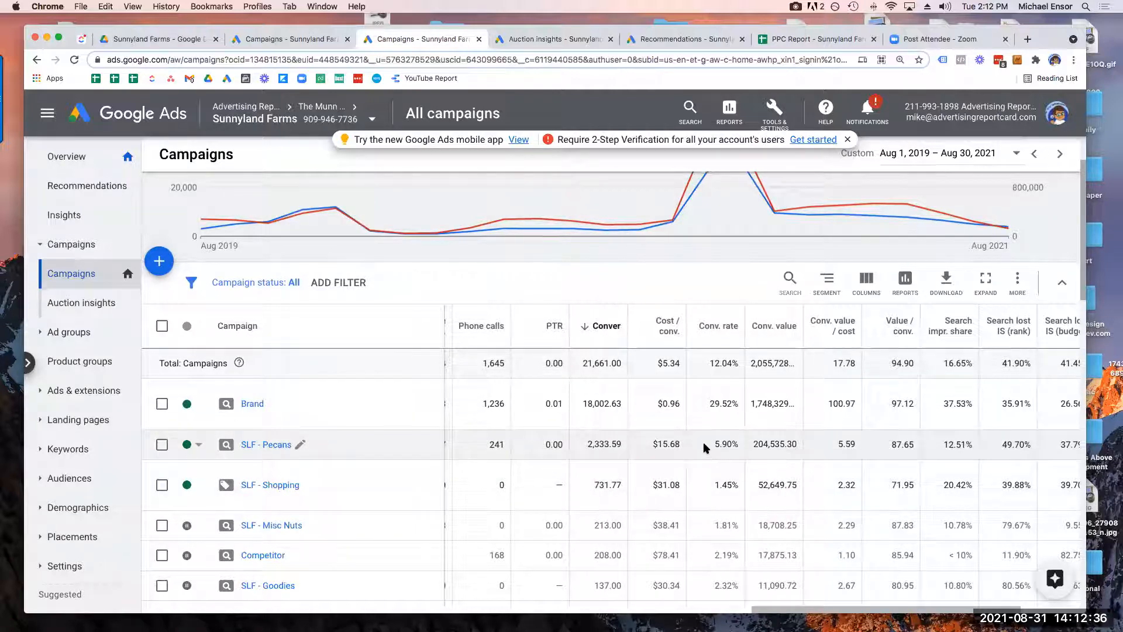
left_click_drag(705, 447, 742, 445)
left_click_drag(709, 489, 736, 484)
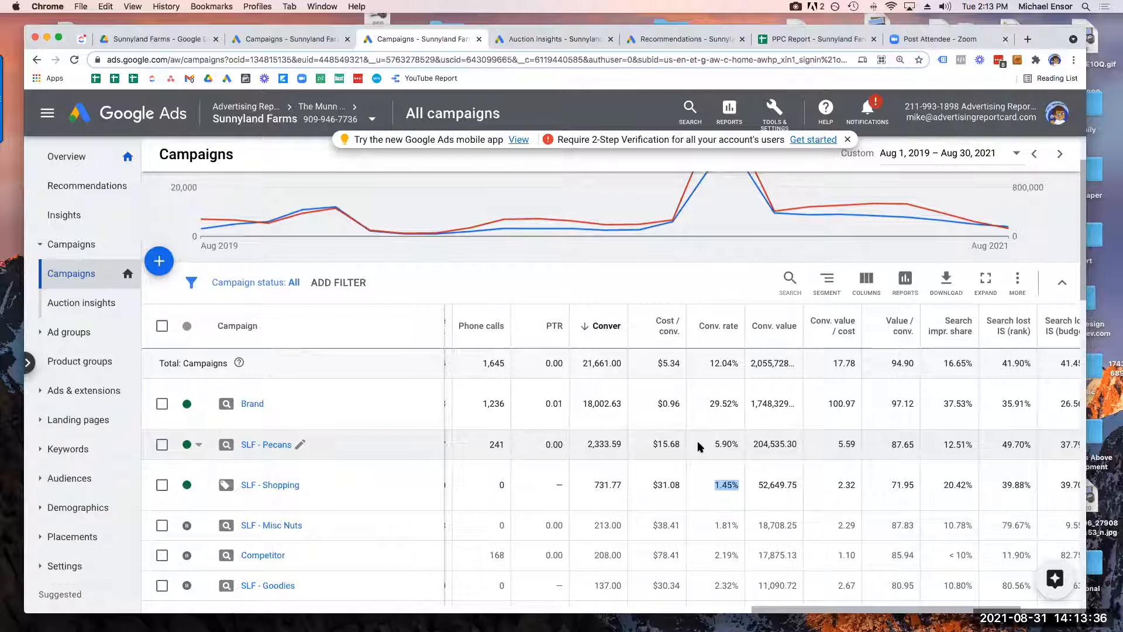
Return to the PPC Report spreadsheet, select the Push Sales heading and enlarge the page for easier reading
left_click(811, 39)
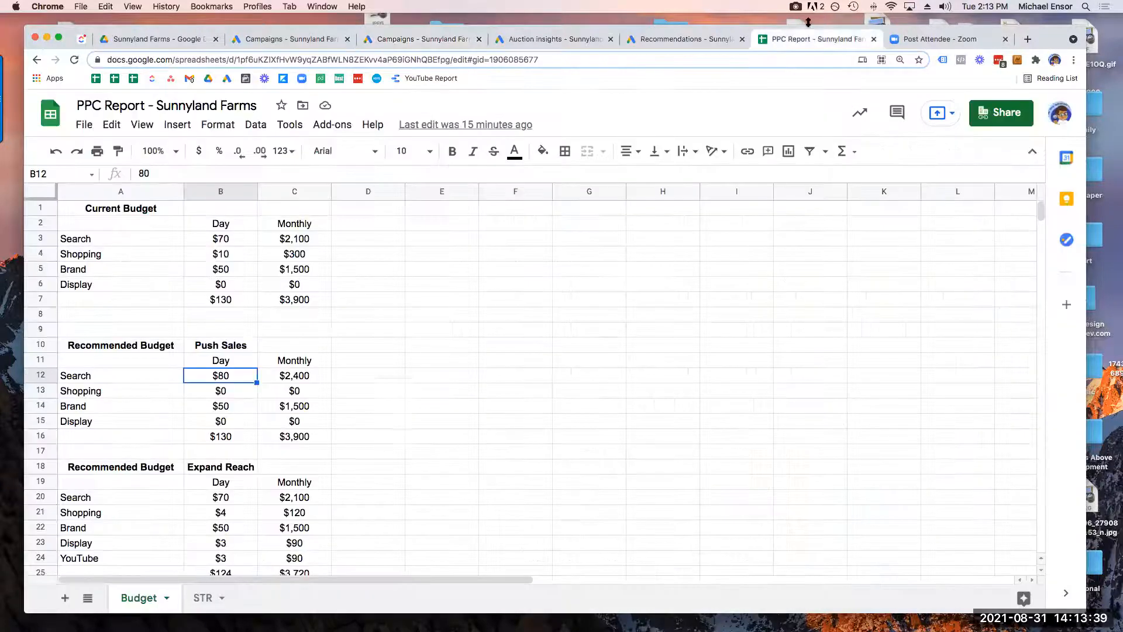
left_click(356, 345)
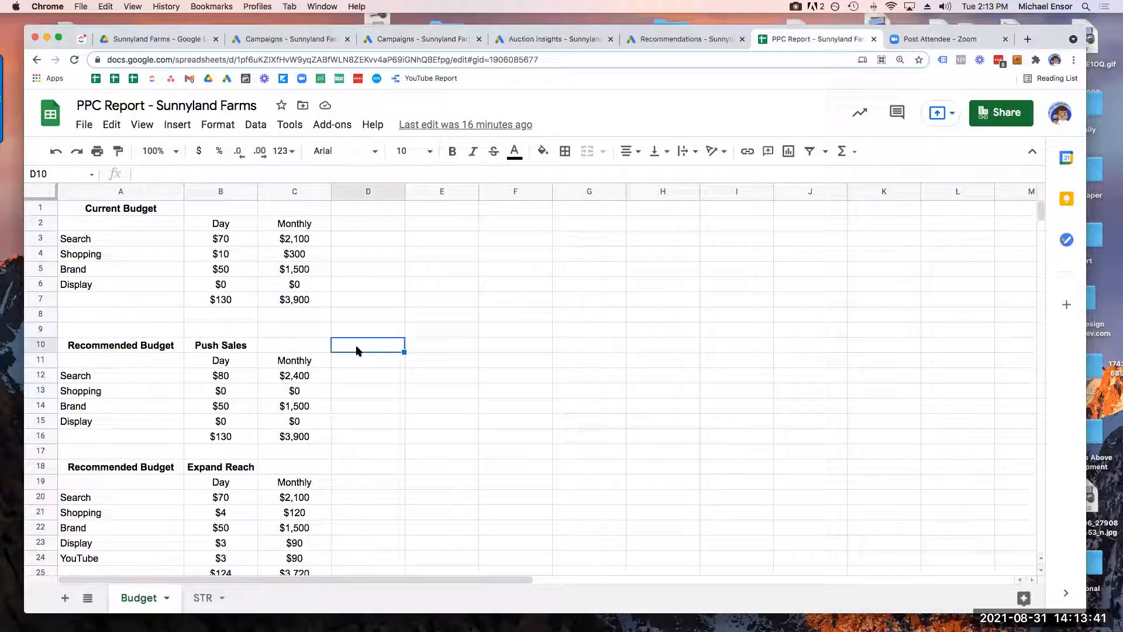
left_click(226, 349)
key("super+equal")
key("super+equal")
key("super+equal")
key("super+equal")
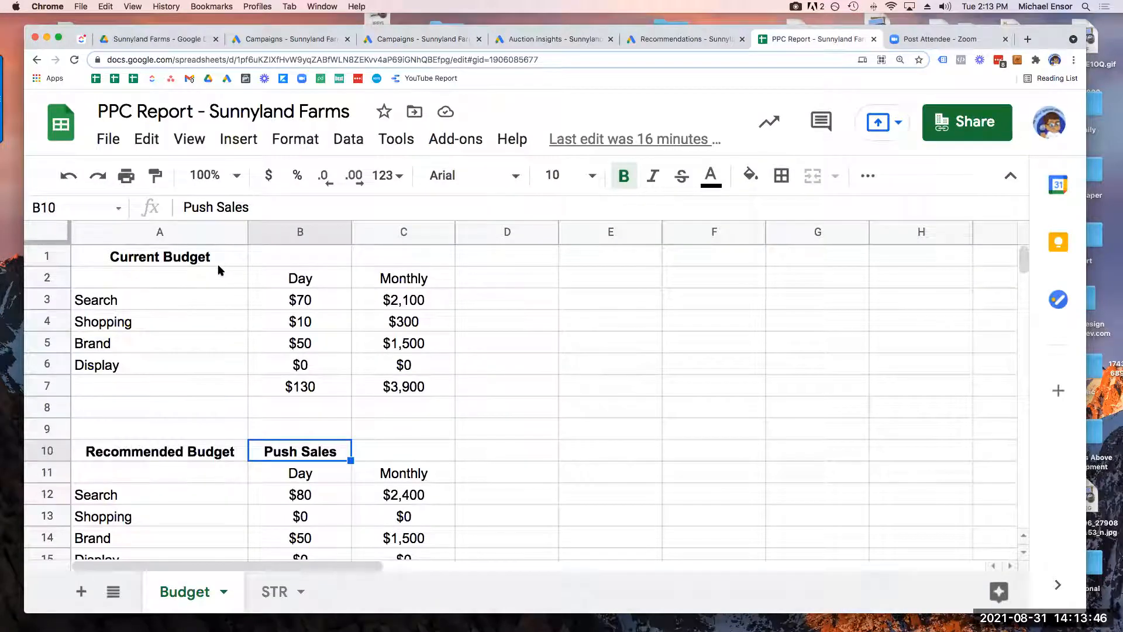
Review the Push Sales recommended budget, checking the daily Shopping amount and returning to the table's heading
scroll(220, 272, "down", 2)
scroll(219, 272, "down", 2)
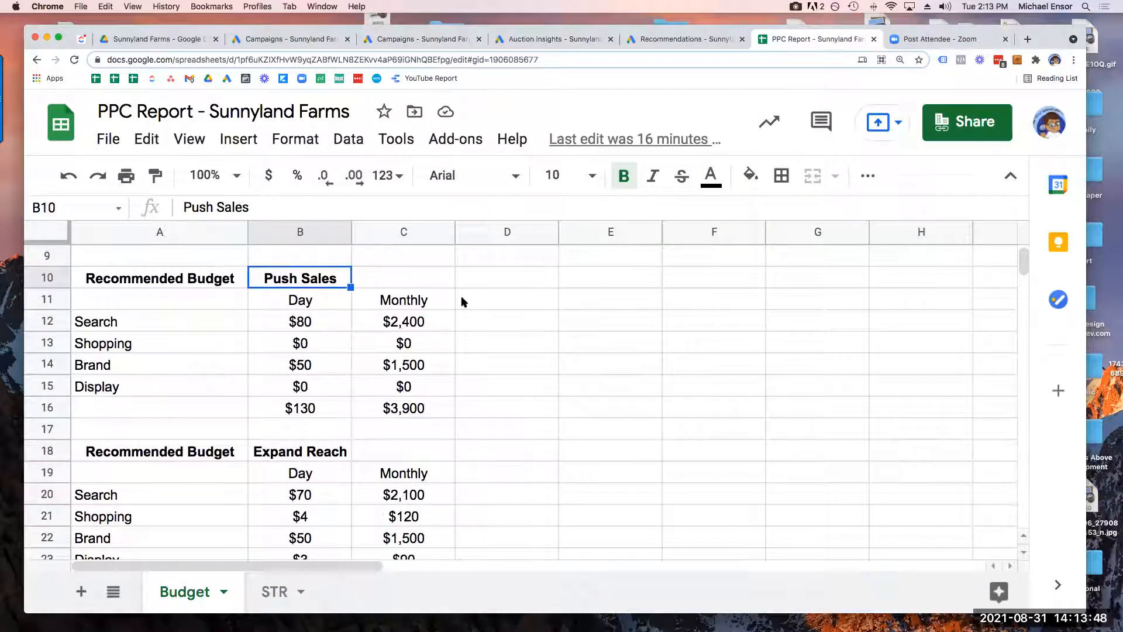
left_click(464, 301)
left_click(337, 349)
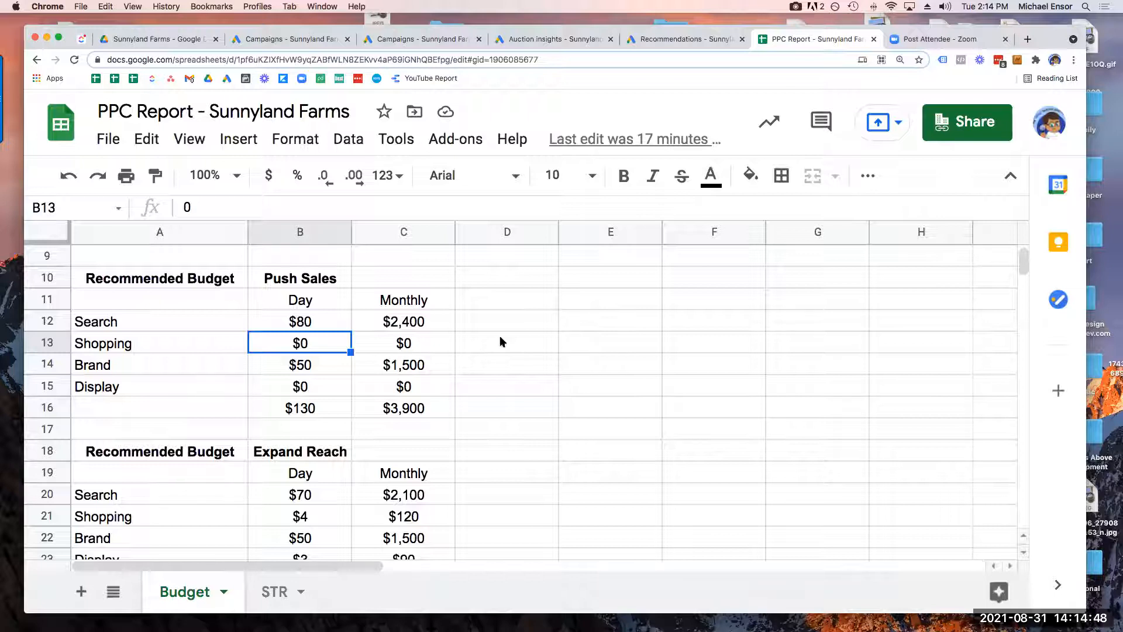
left_click(256, 278)
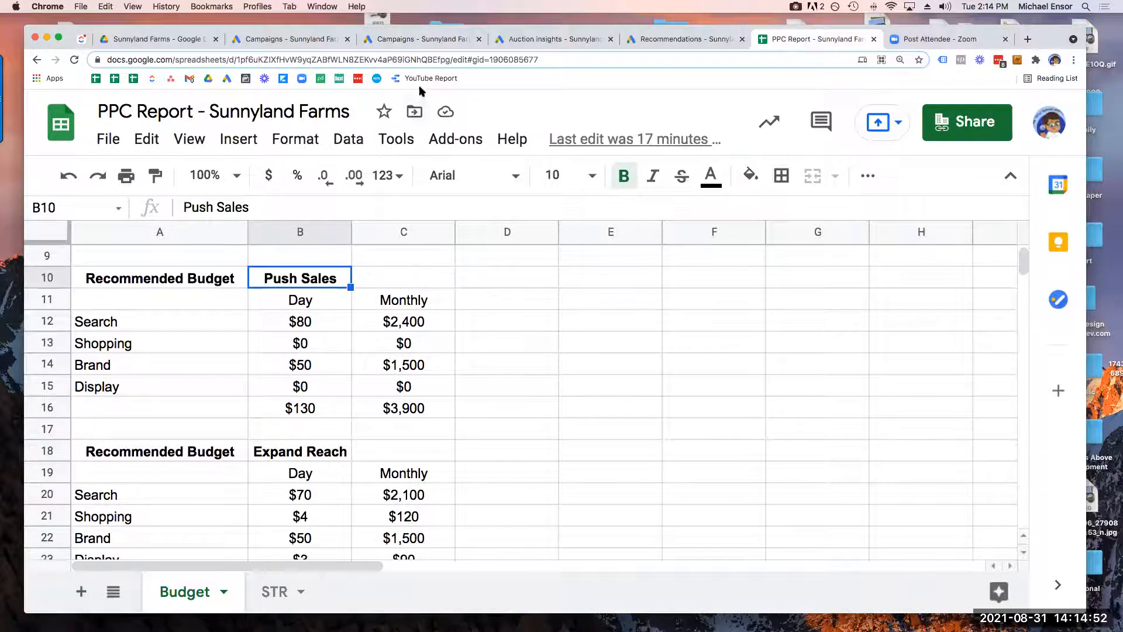
Switch to the Google Ads campaigns report, check the impression share columns and open the SLF - Pecans campaign, closing the notification banner
left_click(413, 40)
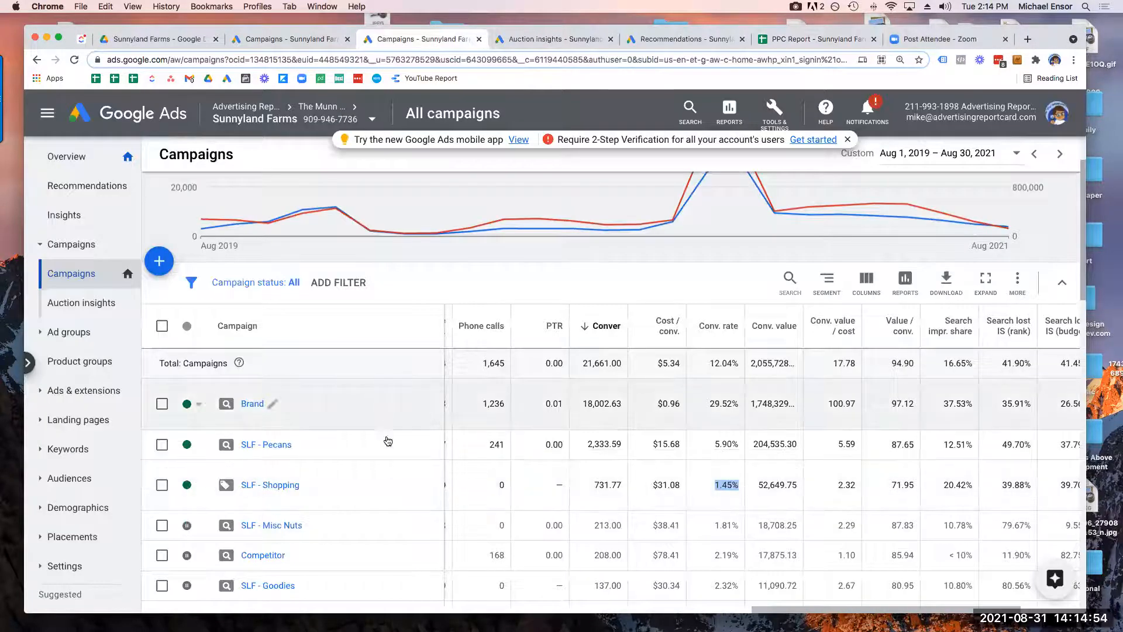
scroll(427, 449, "right", 5)
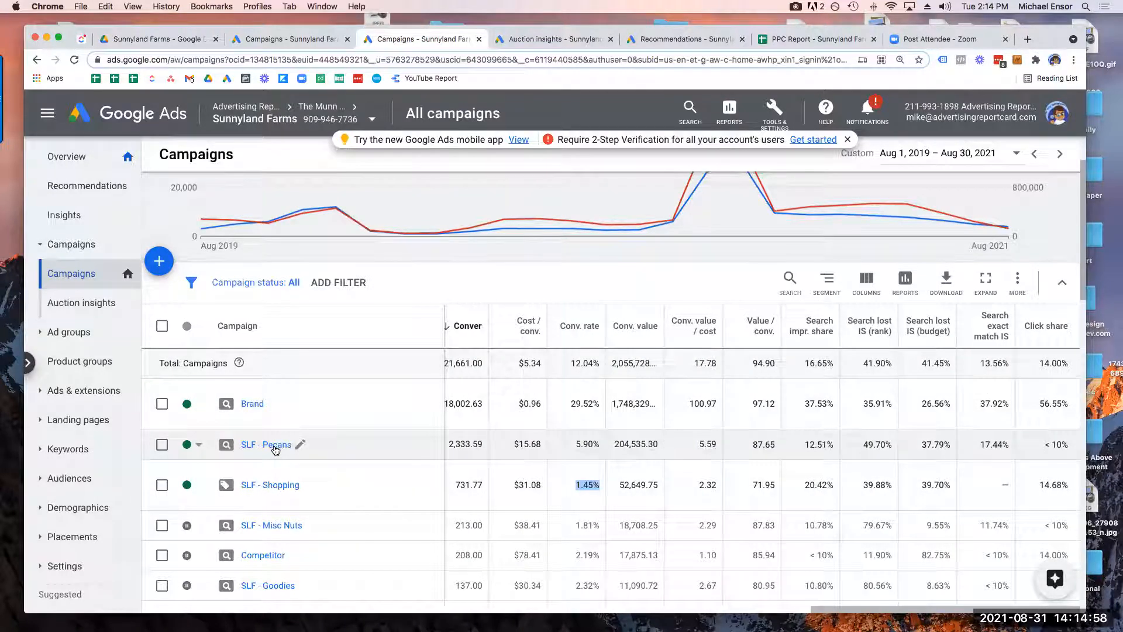
left_click(275, 446)
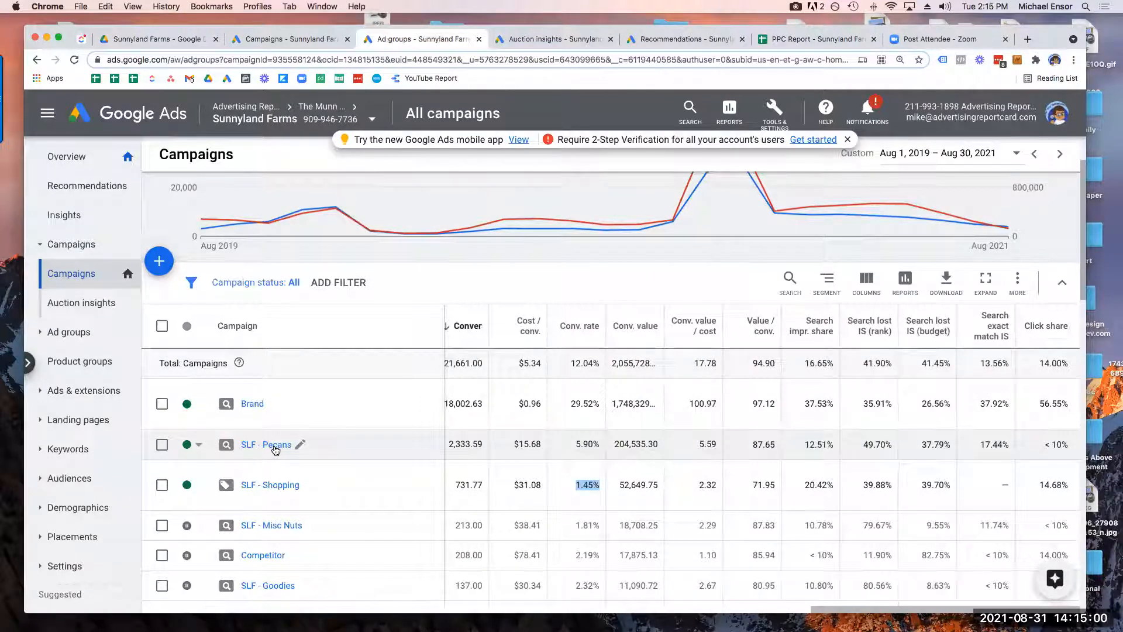
left_click(848, 140)
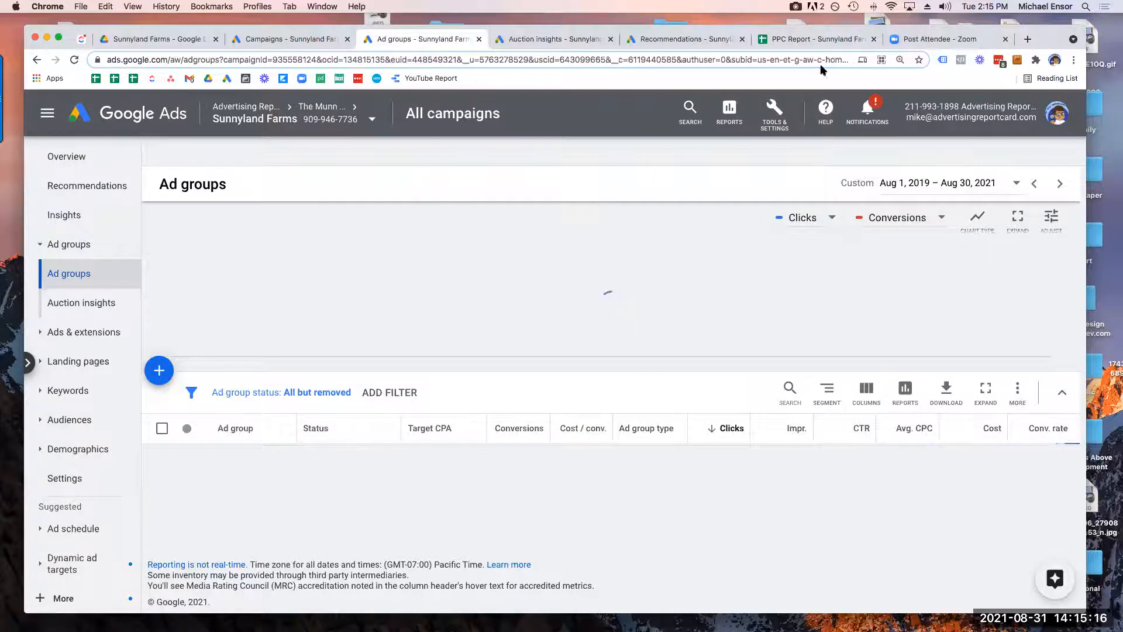
Switch to the PPC Report spreadsheet and check the monthly total of the Current Budget table
left_click(796, 41)
scroll(336, 405, "up", 3)
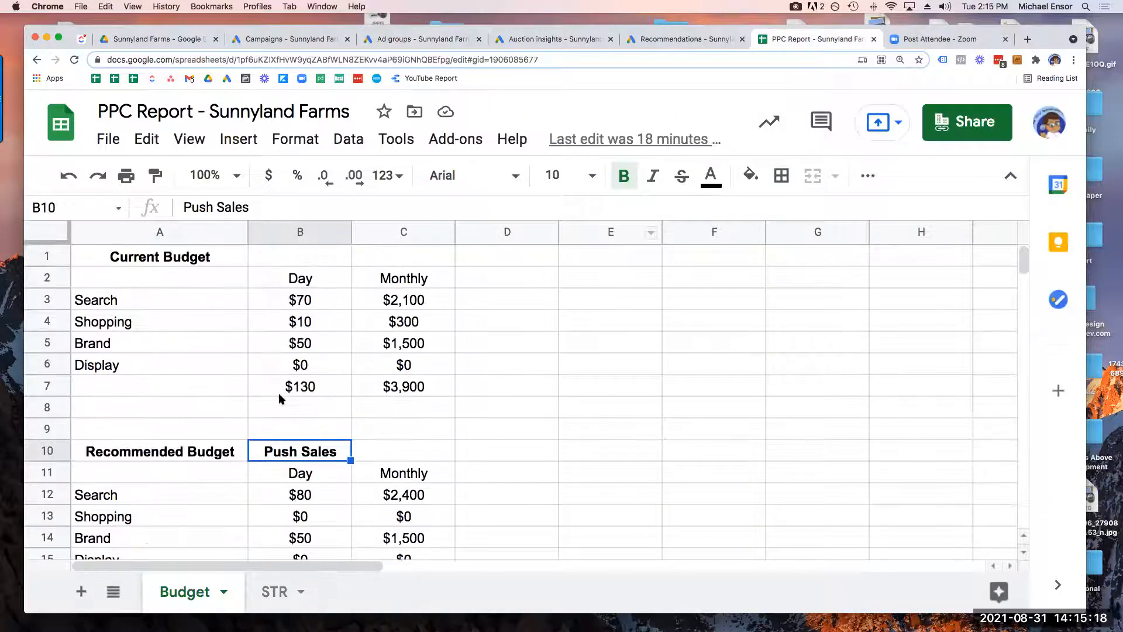
left_click(393, 390)
scroll(467, 433, "down", 2)
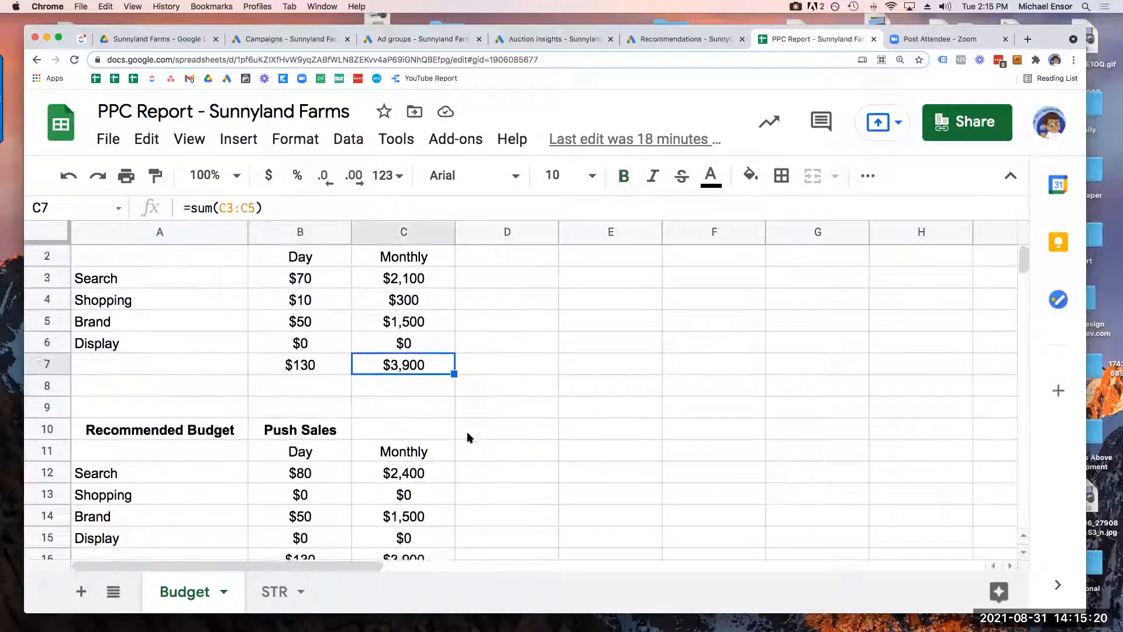
Return to the SLF - Pecans ad groups in Google Ads and open the recommendations behind the campaign's optimization score
left_click(680, 41)
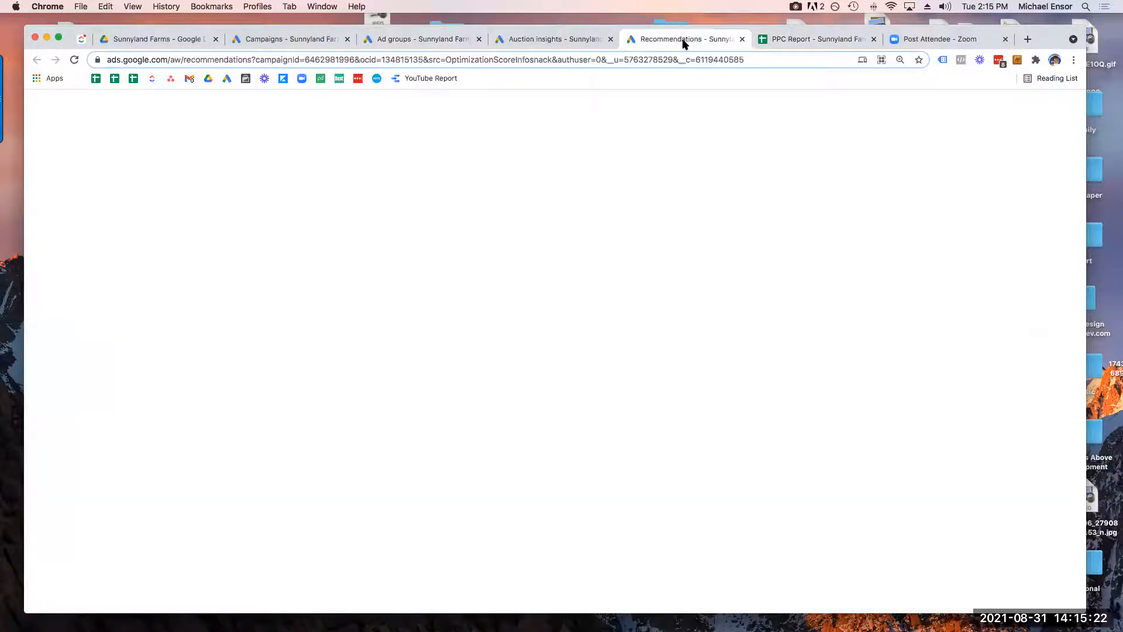
left_click(517, 42)
left_click(433, 39)
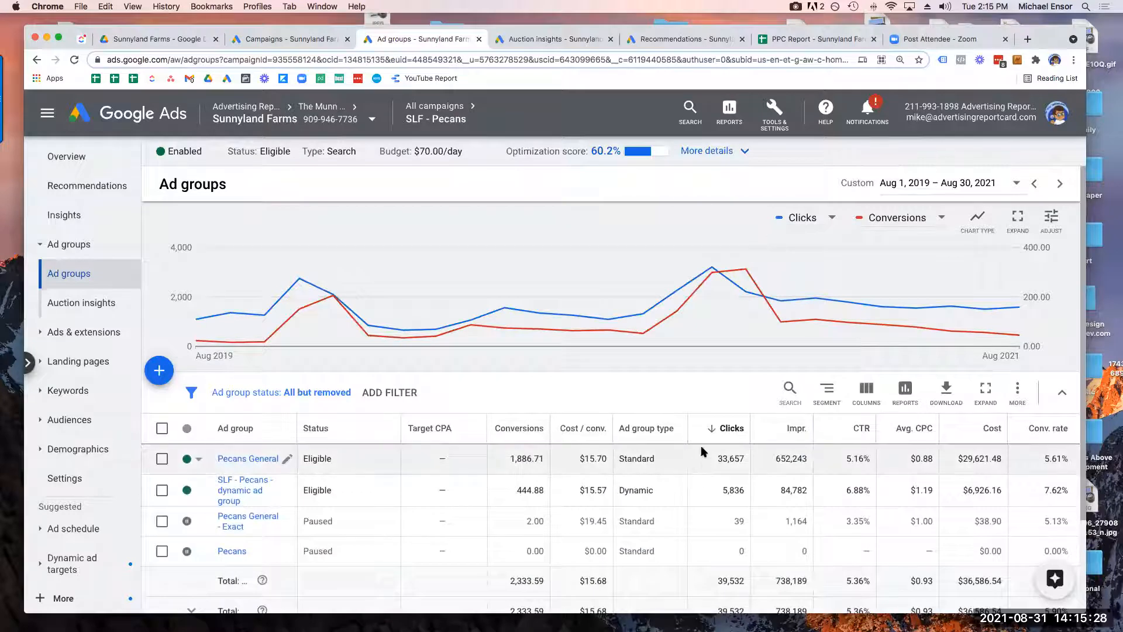
left_click(604, 151)
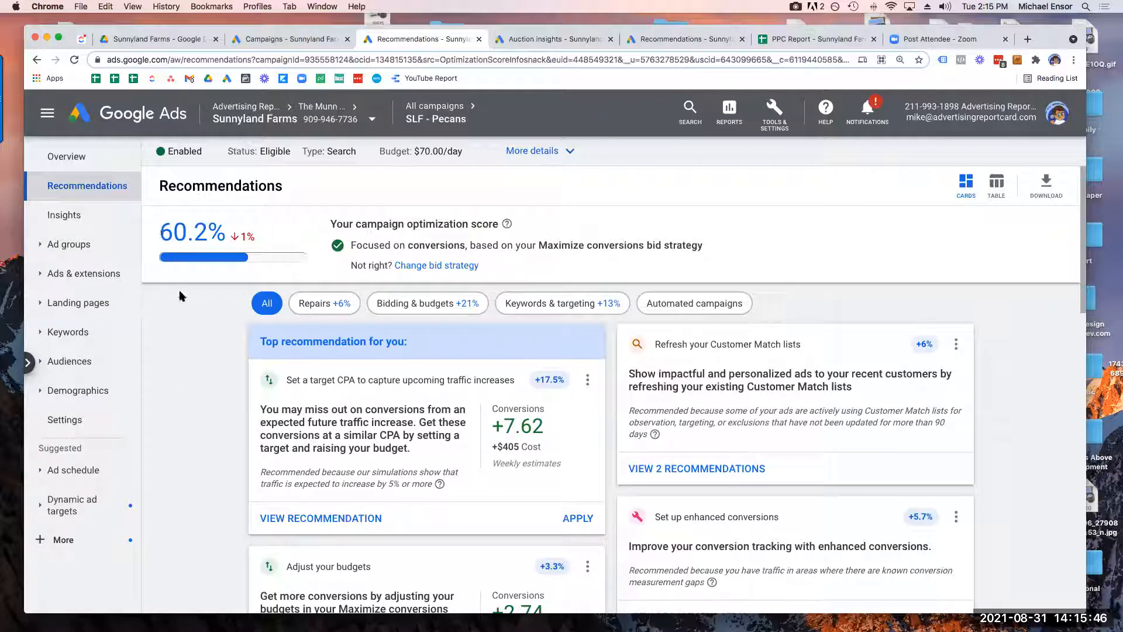
Dismiss the Google Ads mobile app recommendation, giving "I don't think this will improve my performance" as the reason
scroll(228, 343, "down", 15)
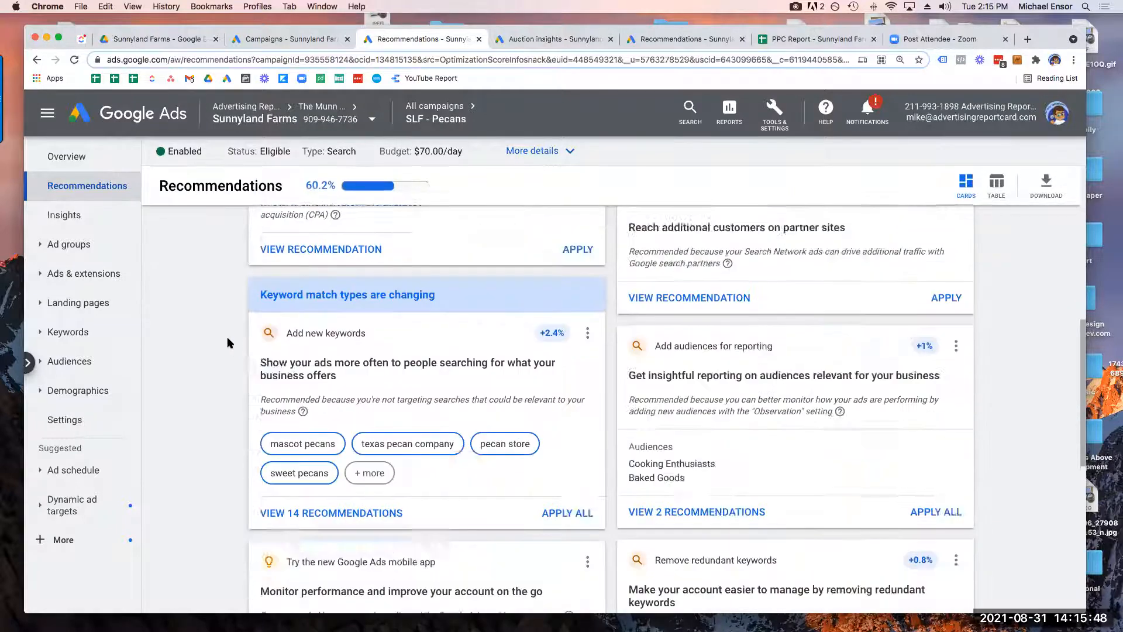
scroll(228, 344, "up", 3)
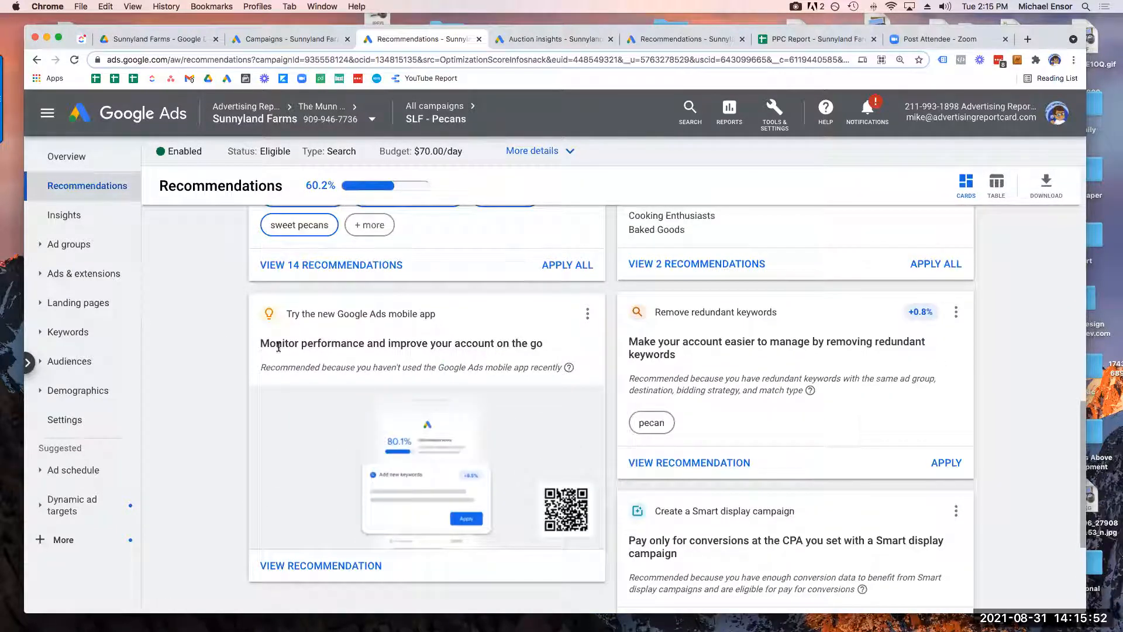
scroll(240, 350, "down", 3)
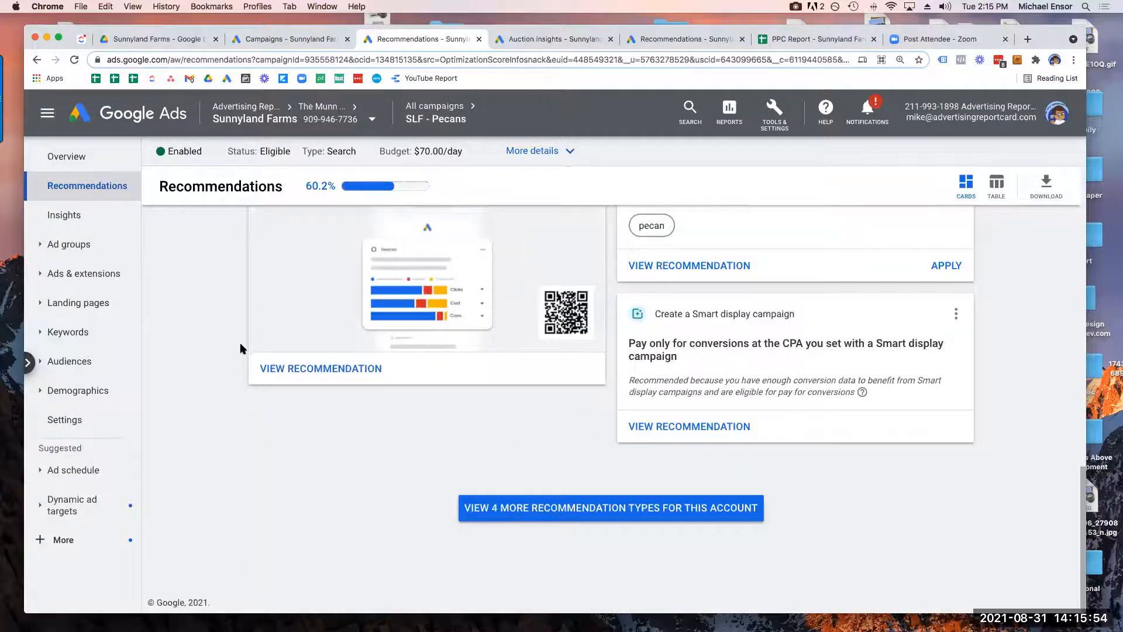
scroll(482, 360, "up", 3)
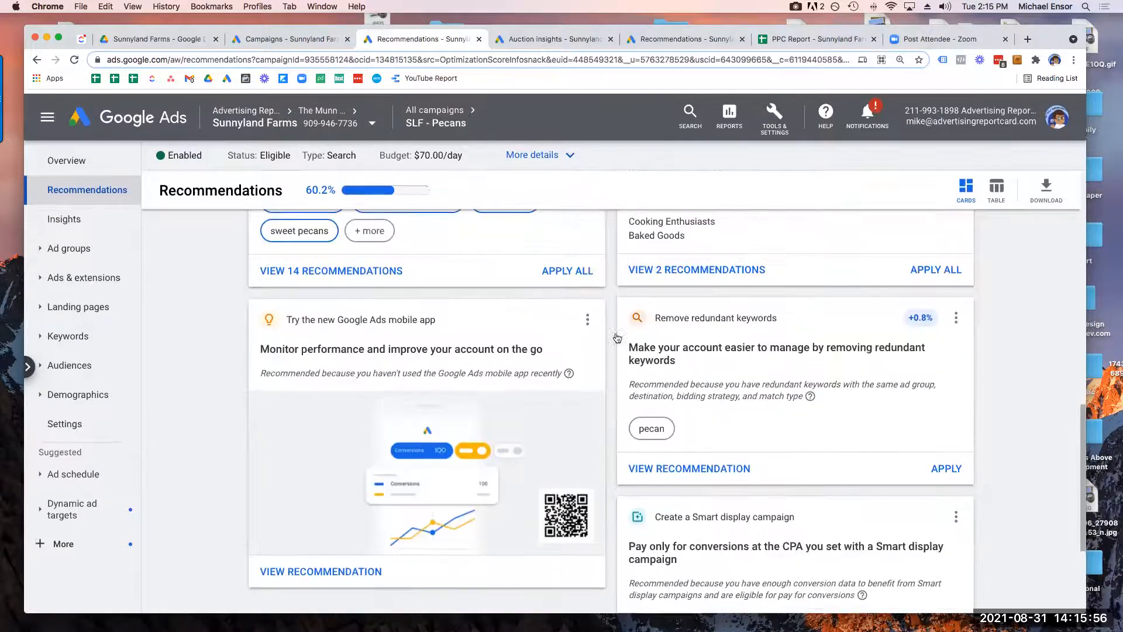
left_click(588, 318)
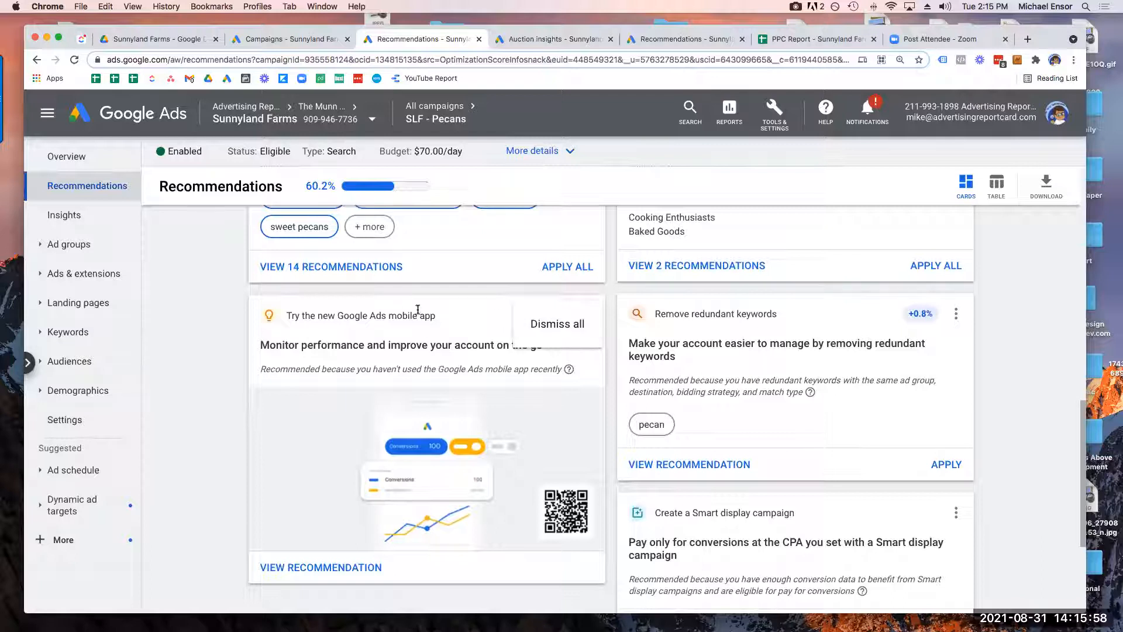
left_click(579, 329)
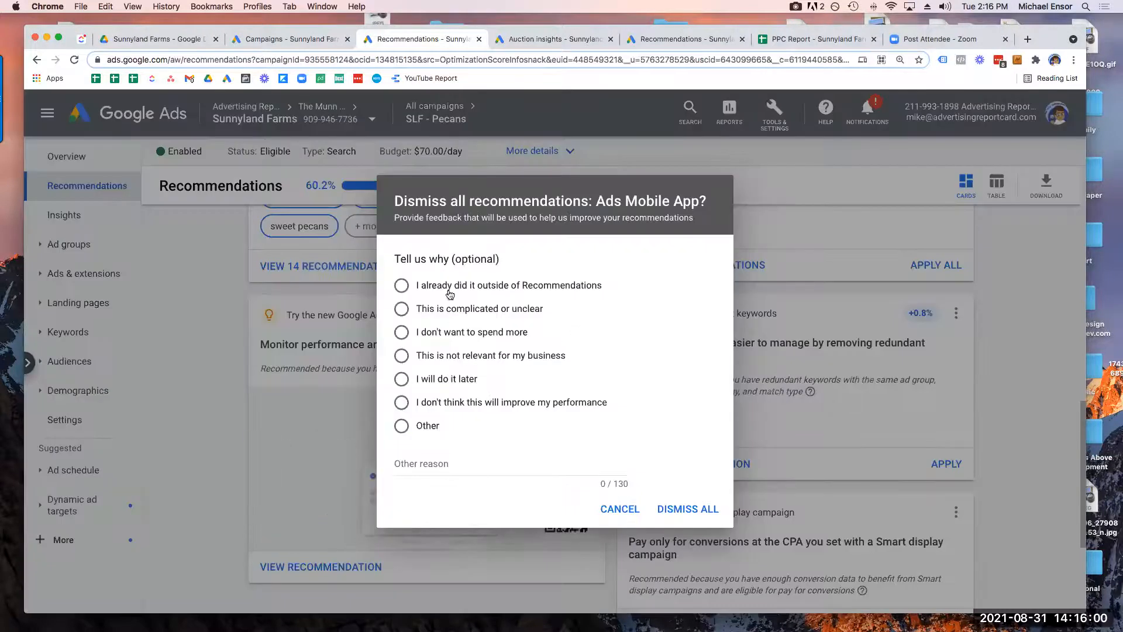
left_click(490, 406)
left_click(684, 508)
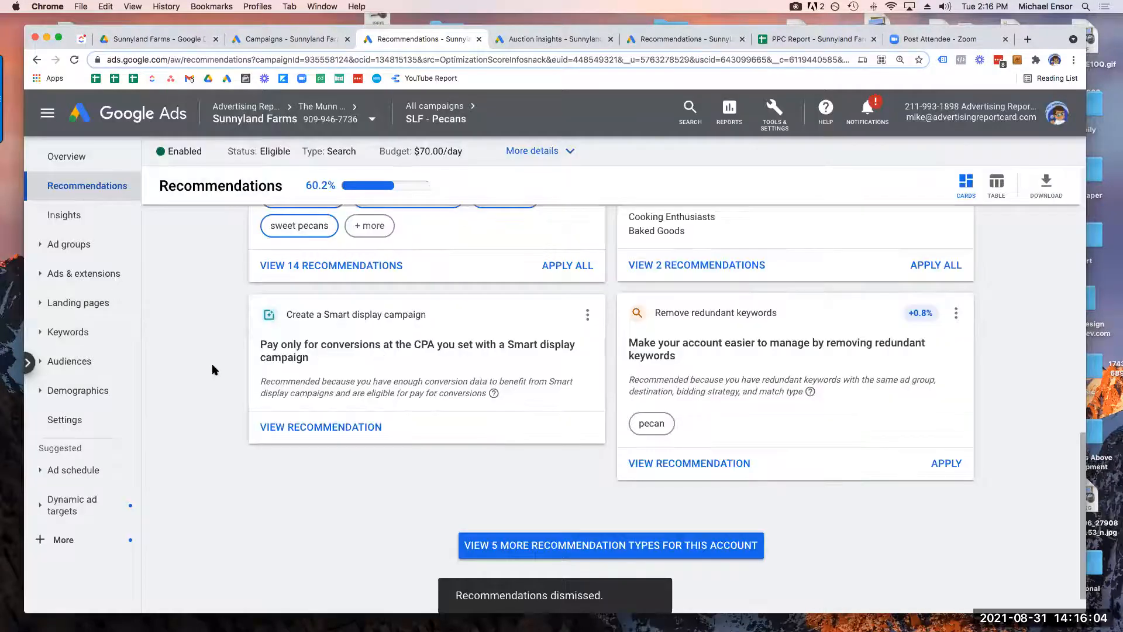
Review the SLF - Pecans recommendations, examining the weekly conversion and cost estimates for setting a target CPA and adjusting budgets
scroll(246, 353, "up", 5)
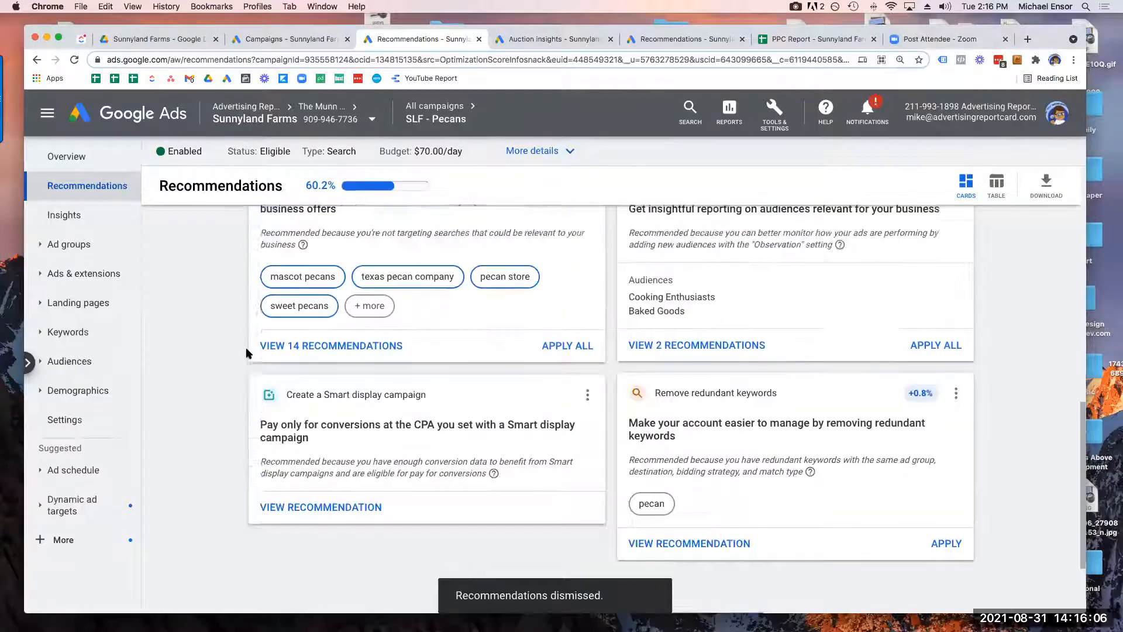
scroll(246, 353, "up", 4)
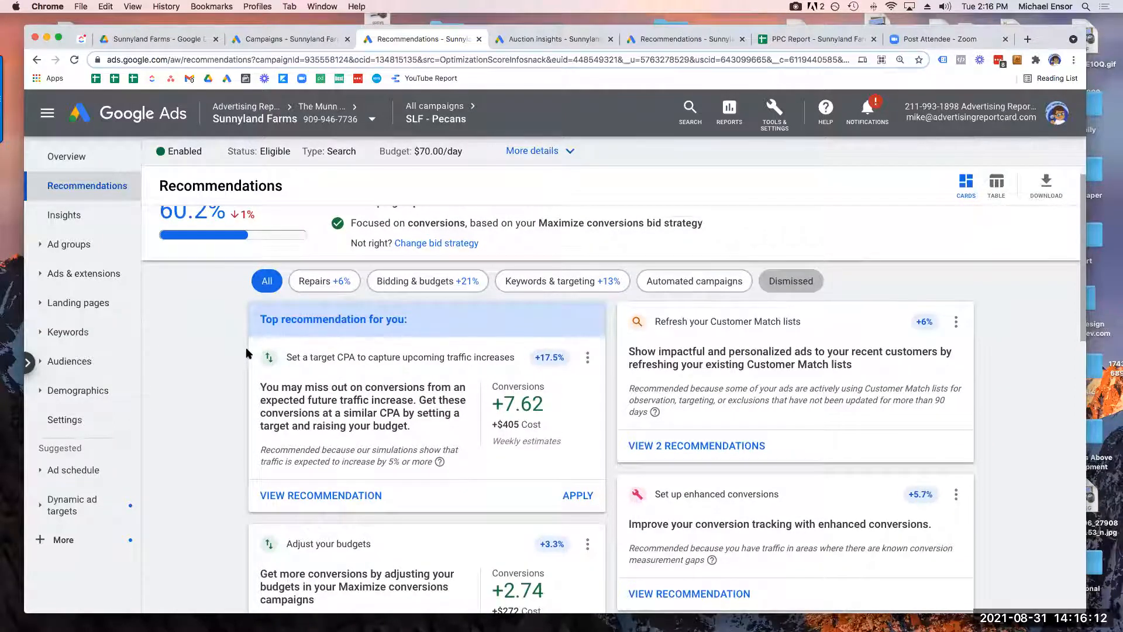
scroll(247, 353, "up", 1)
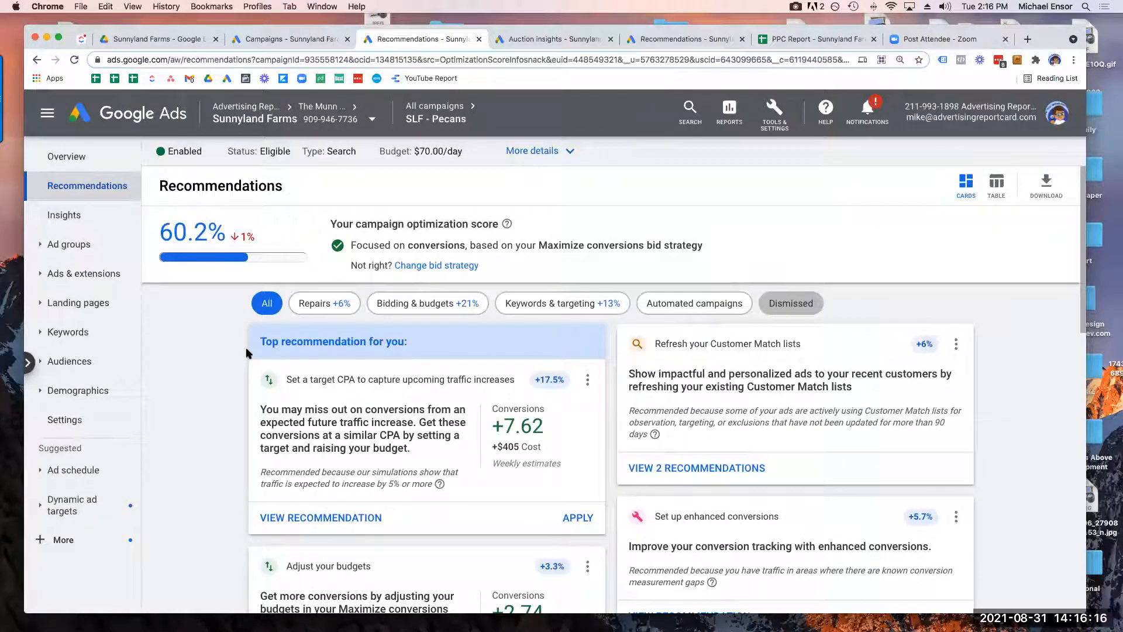
scroll(247, 352, "down", 2)
scroll(246, 352, "down", 2)
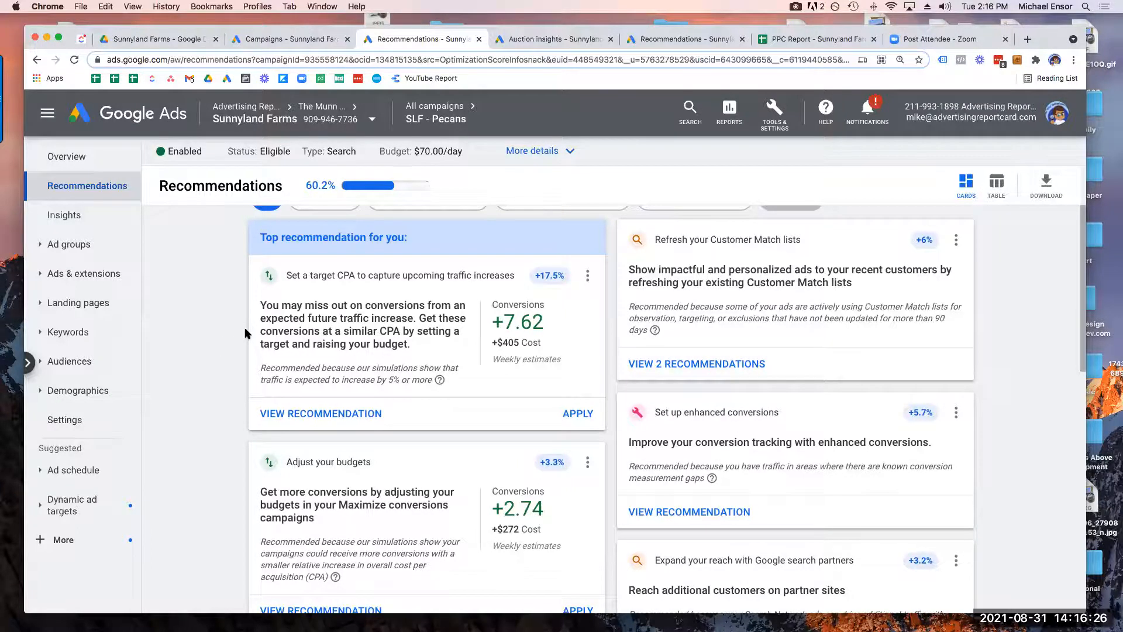
scroll(245, 332, "down", 3)
scroll(353, 315, "up", 2)
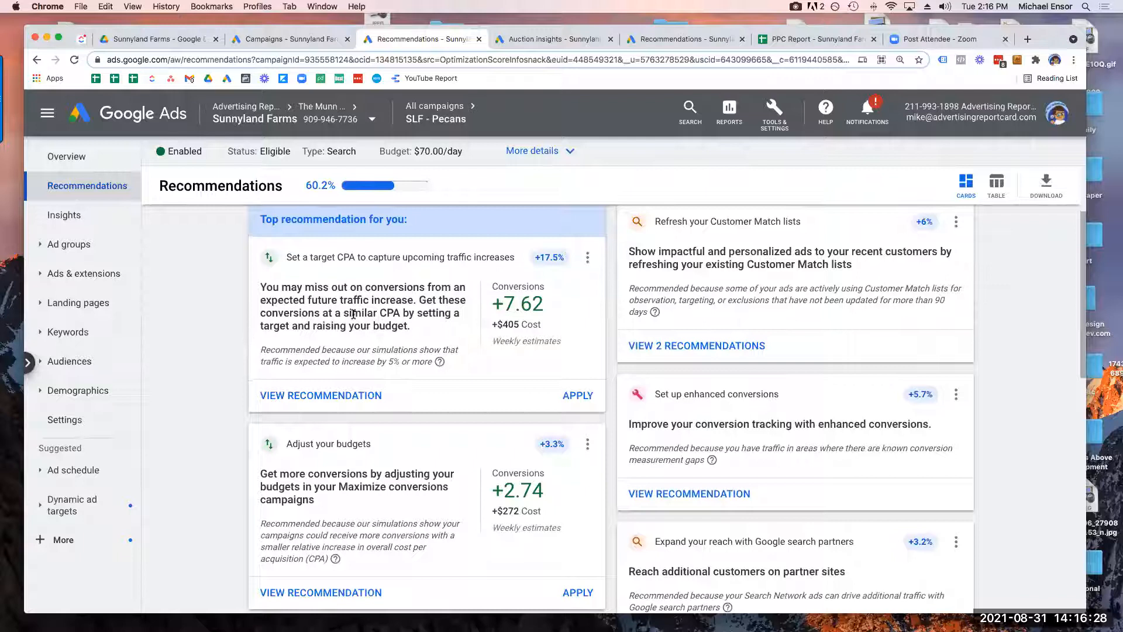
mouse_move(495, 280)
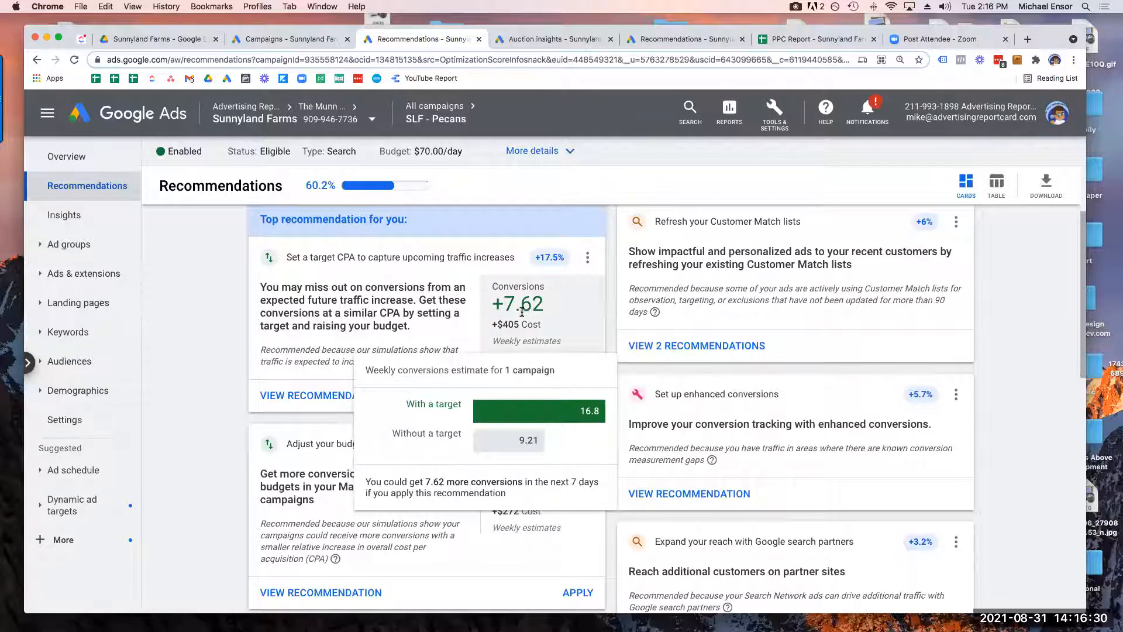
mouse_move(522, 490)
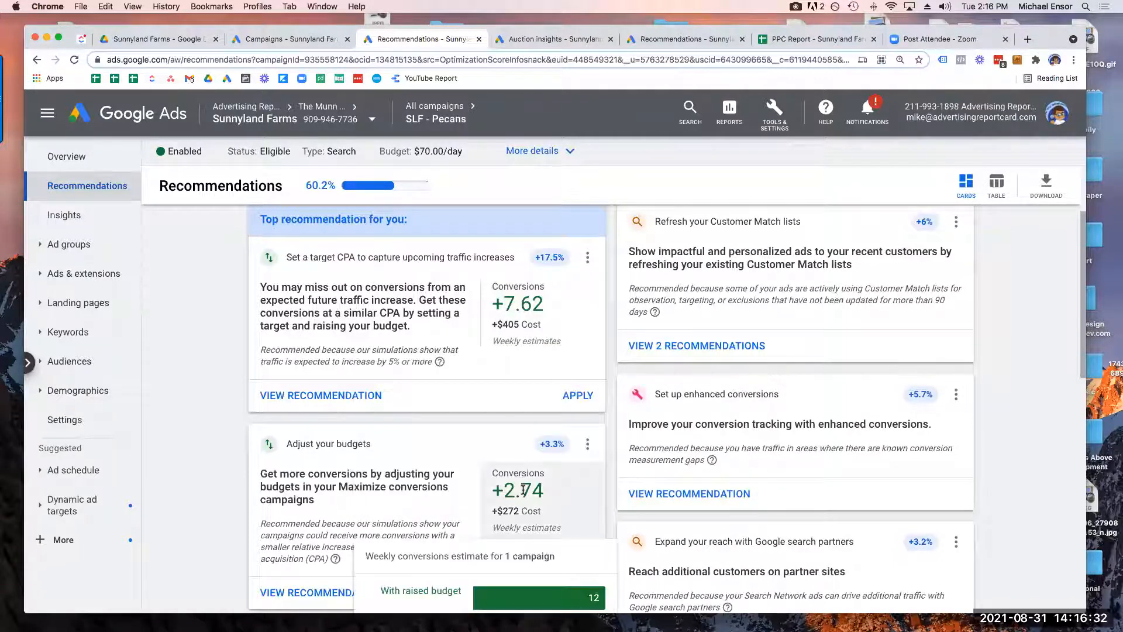
scroll(523, 489, "down", 2)
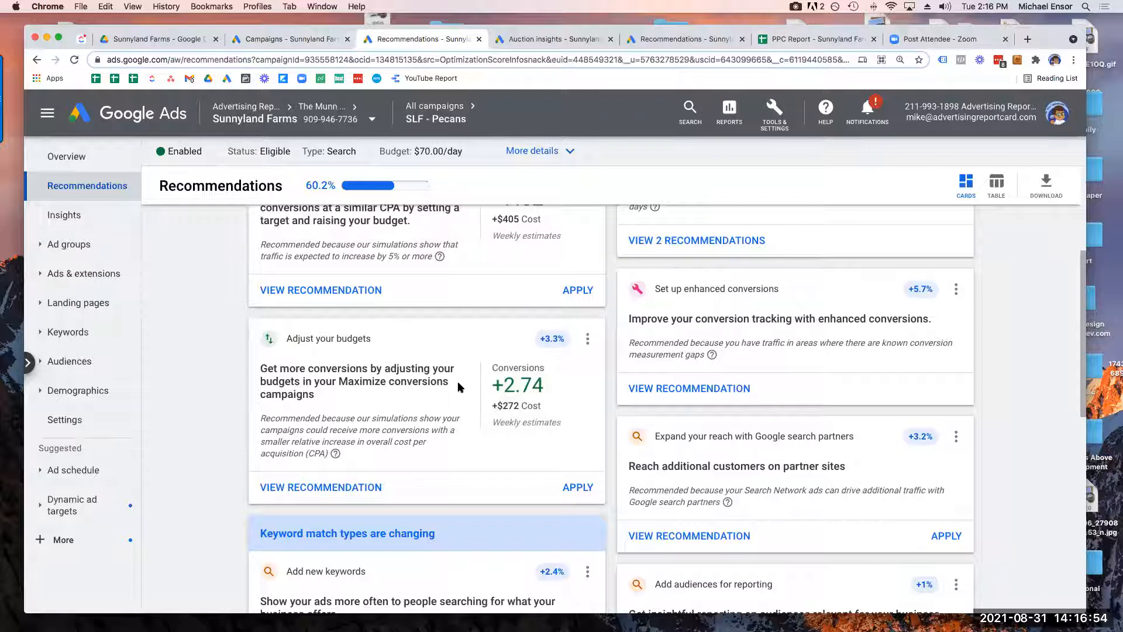
mouse_move(515, 399)
Switch to the PPC Report spreadsheet and review the Push Sales and Expand Reach recommended budgets
left_click(806, 40)
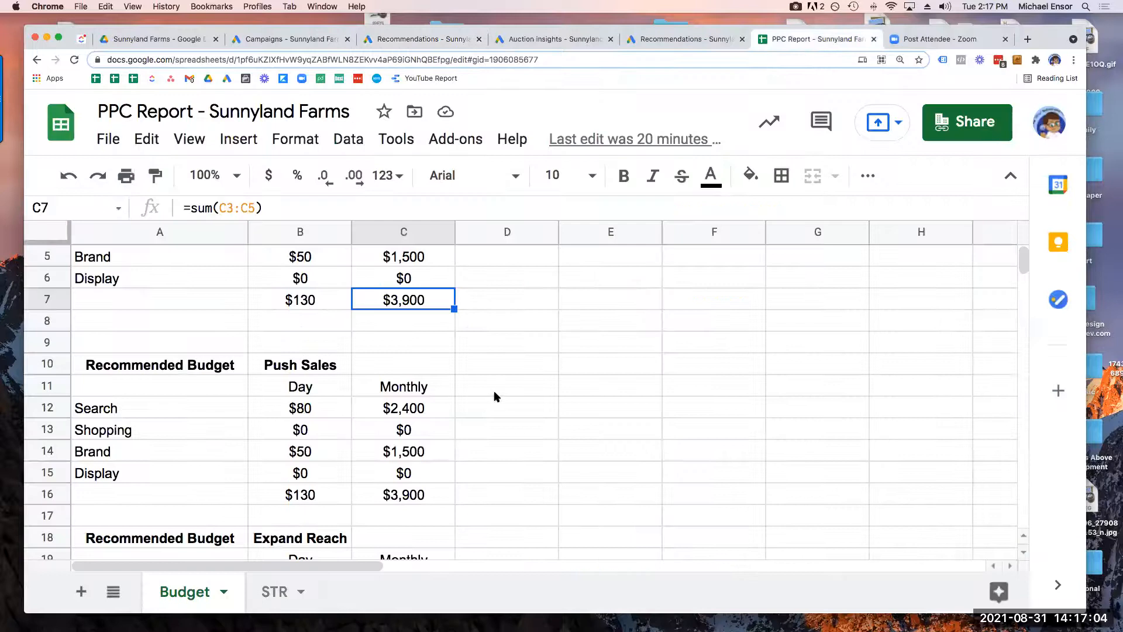
scroll(482, 358, "down", 3)
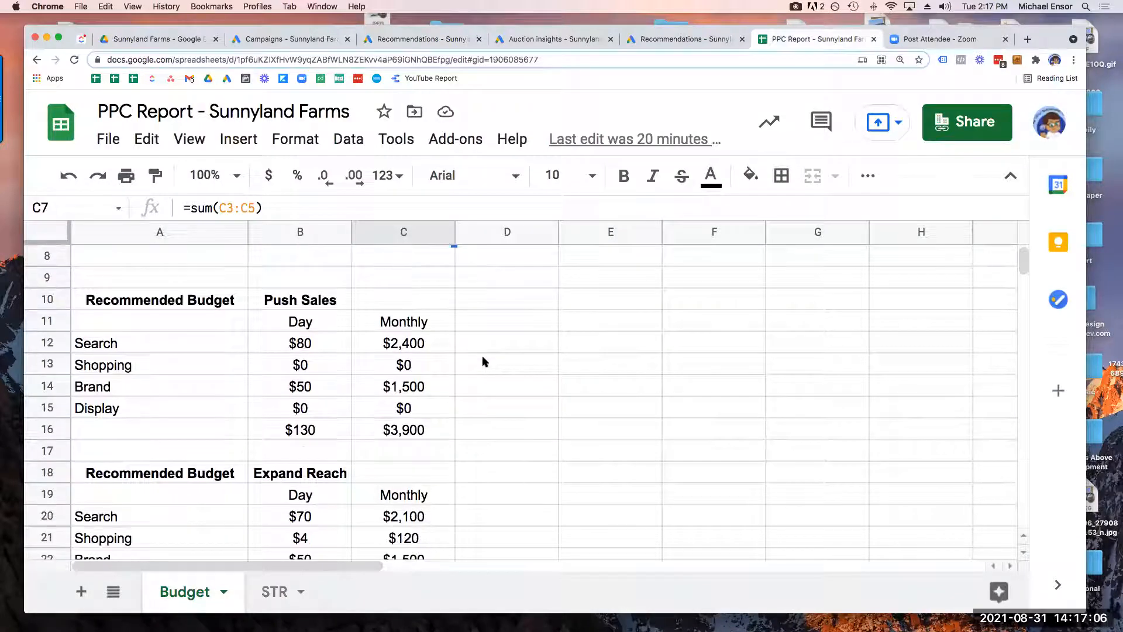
scroll(483, 361, "down", 1)
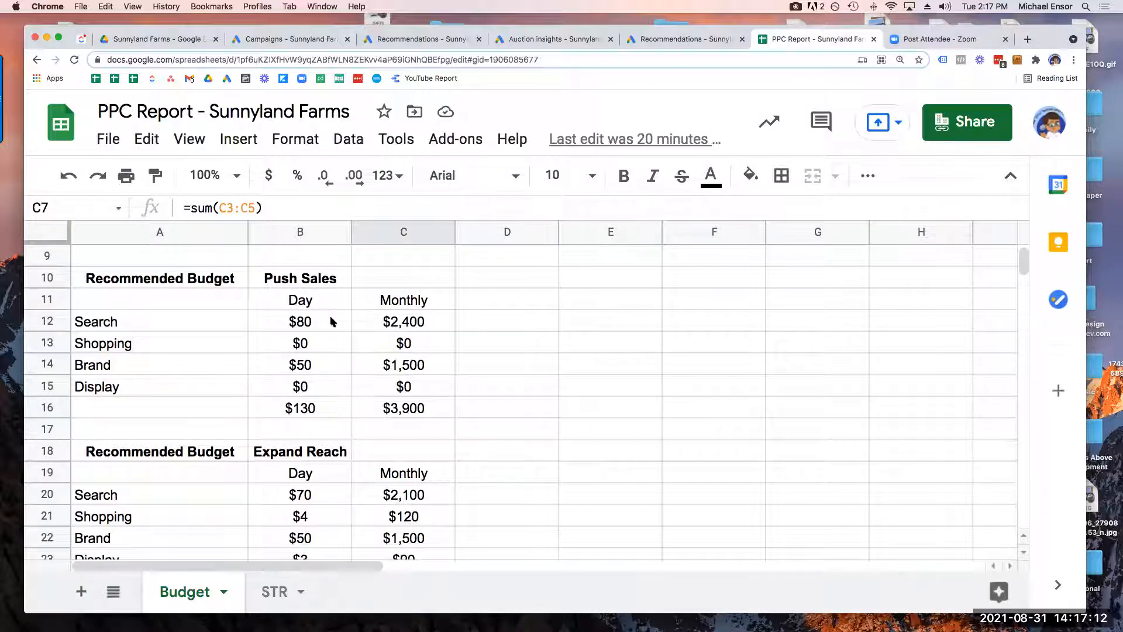
scroll(331, 321, "down", 5)
scroll(331, 321, "down", 3)
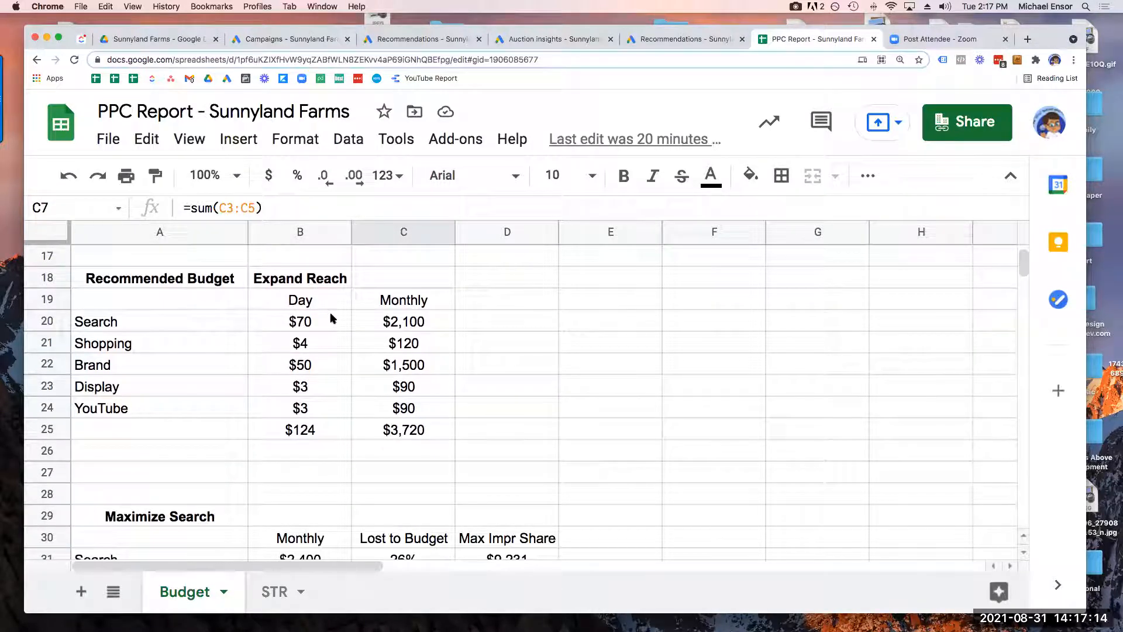
Review the daily and monthly Search amounts in the Expand Reach recommended budget
left_click(208, 328)
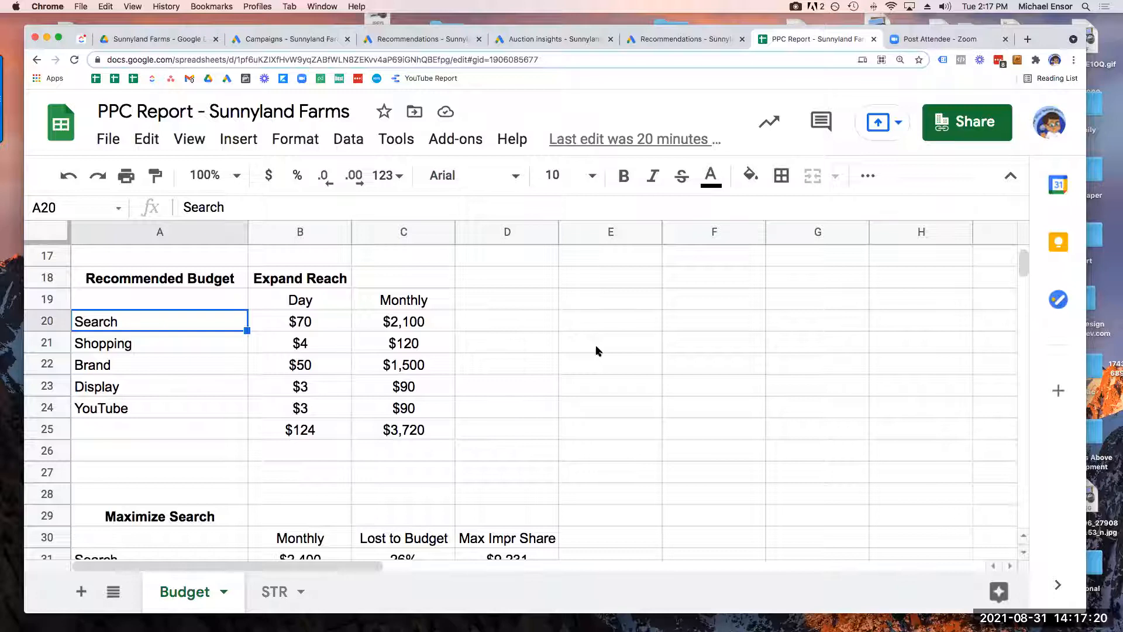
key("Right")
key("Right")
key("Right")
key("Left")
key("Left")
key("Left")
key("Right")
key("Right")
key("Up")
key("Up")
key("Left")
key("Down")
key("Down")
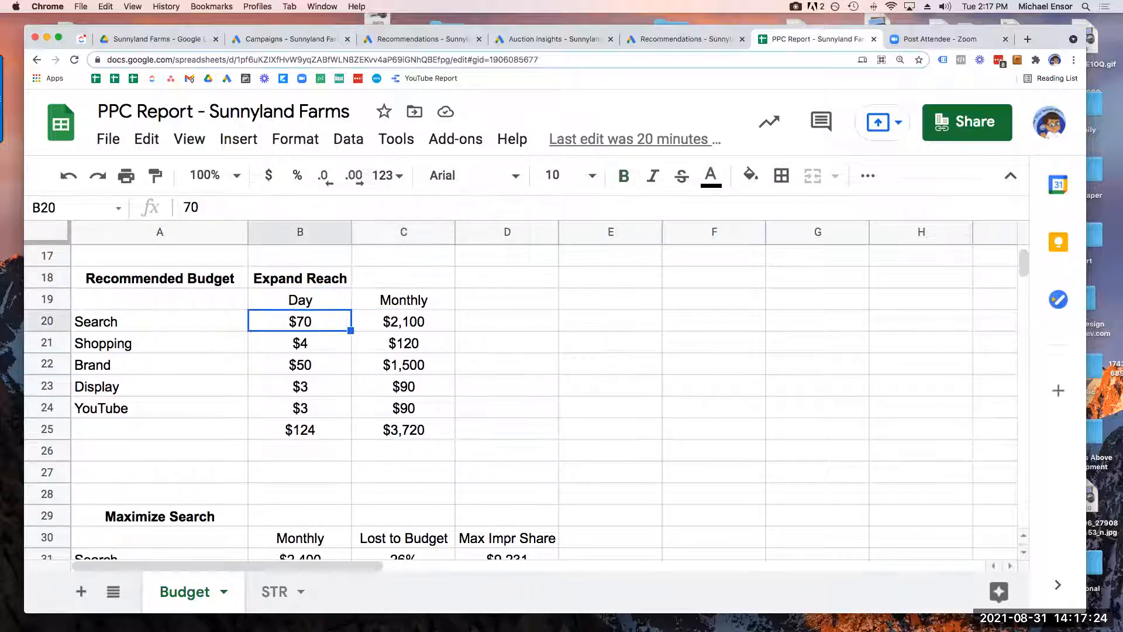
key("Right")
key("Right")
key("Left")
key("Left")
Check the daily Brand and Shopping amounts in the Expand Reach recommended budget
key("Down")
key("Down")
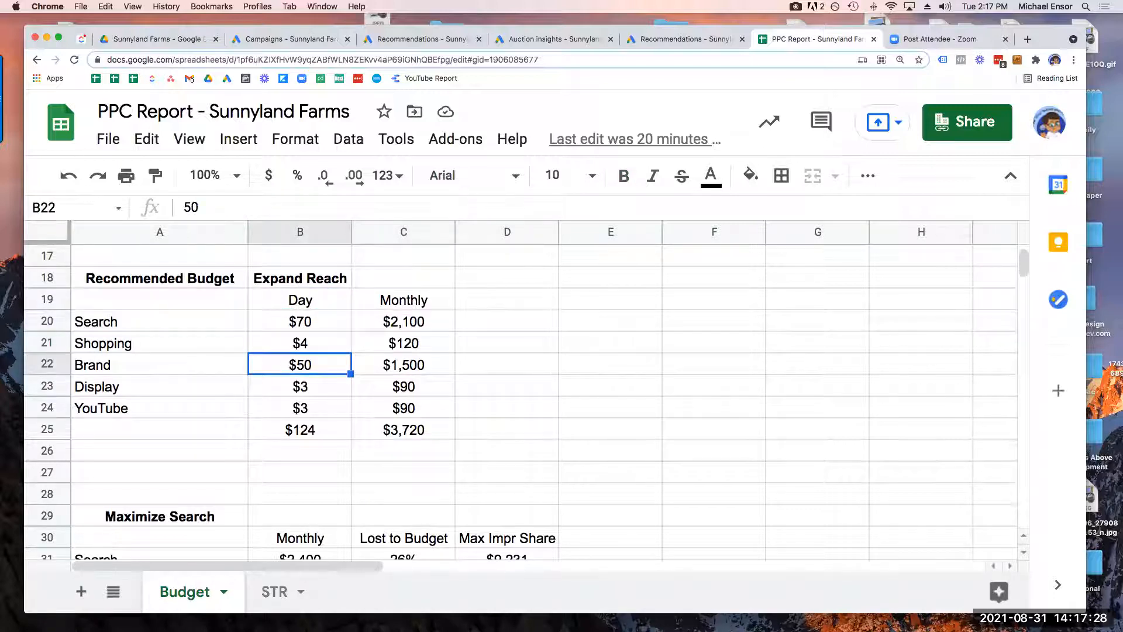
key("Up")
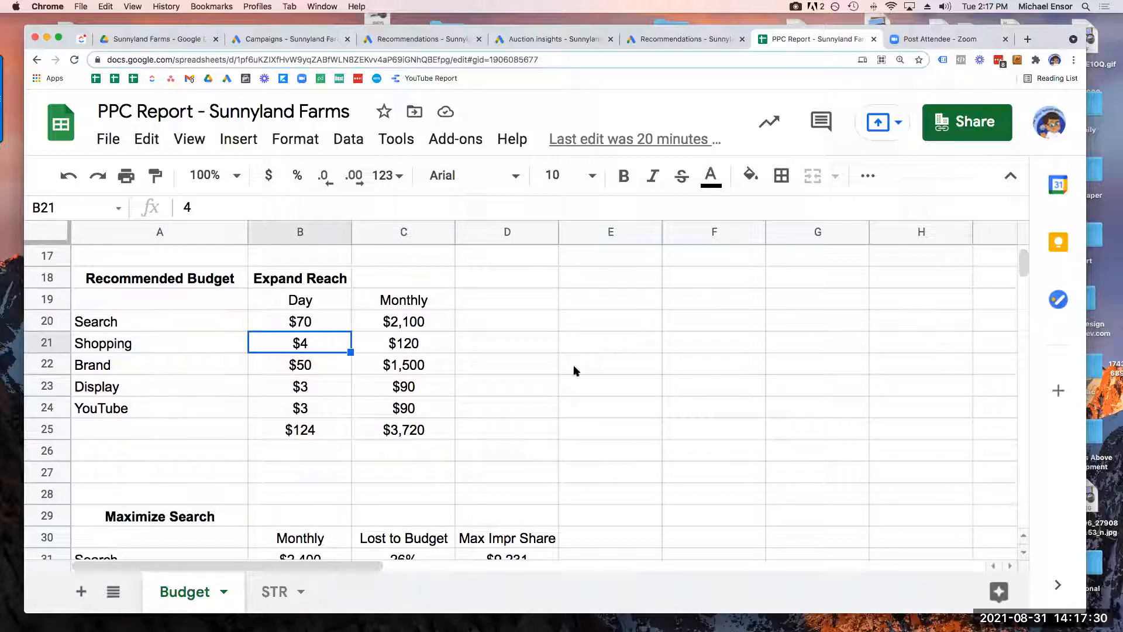
Correct the Expand Reach daily total in B25 to =sum(B20:B24) and copy the formula to the monthly total in C25
left_click(345, 435)
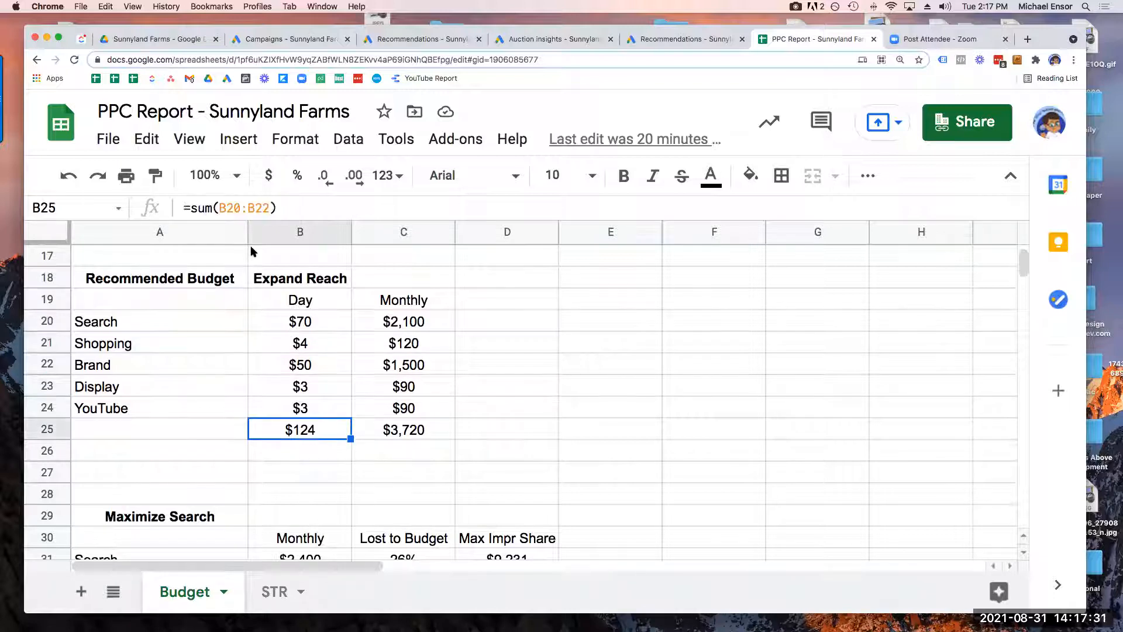
left_click(249, 210)
left_click(271, 207)
key("BackSpace")
type("4")
key("Return")
key("Up")
key("ctrl+c")
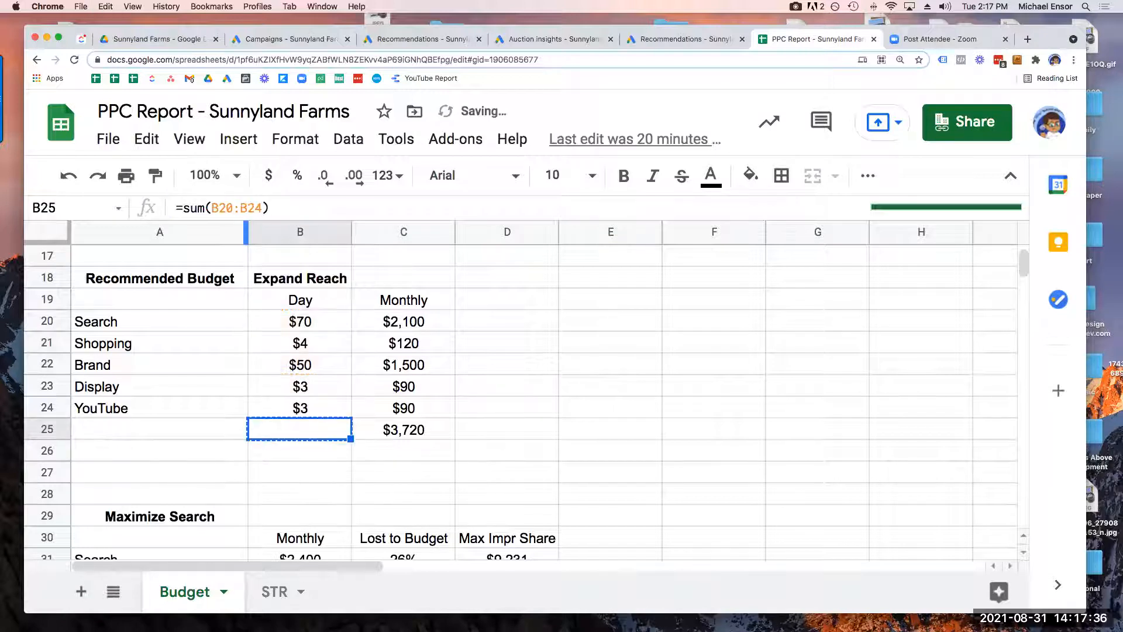
key("Right")
key("ctrl+v")
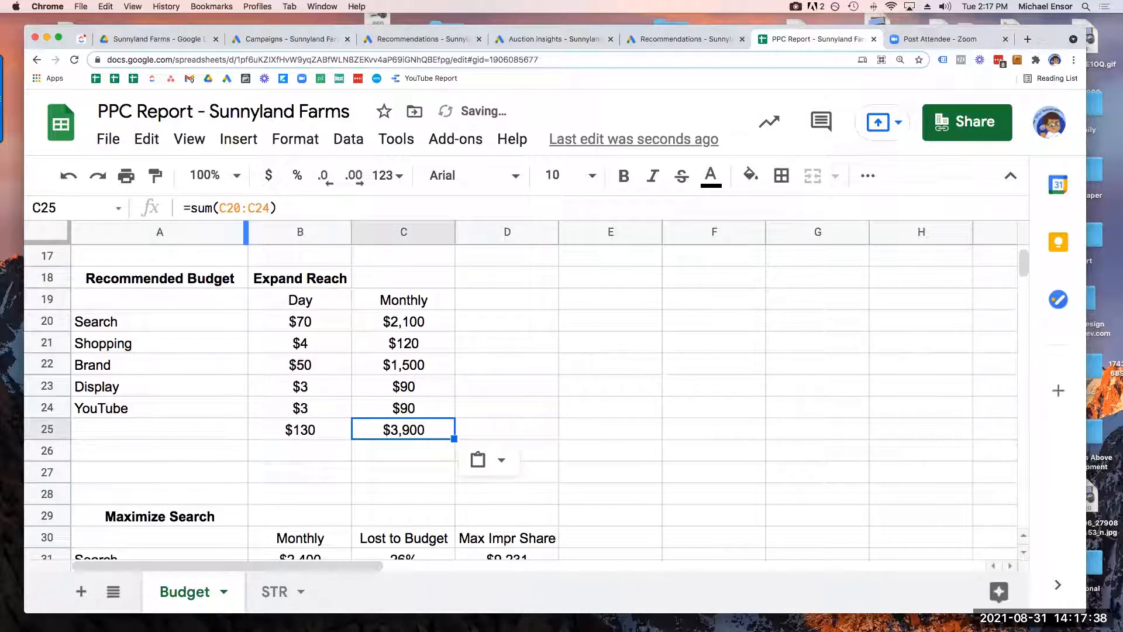
Compare the Expand Reach daily Search and Shopping amounts with the Current Budget and Push Sales tables
left_click(323, 326)
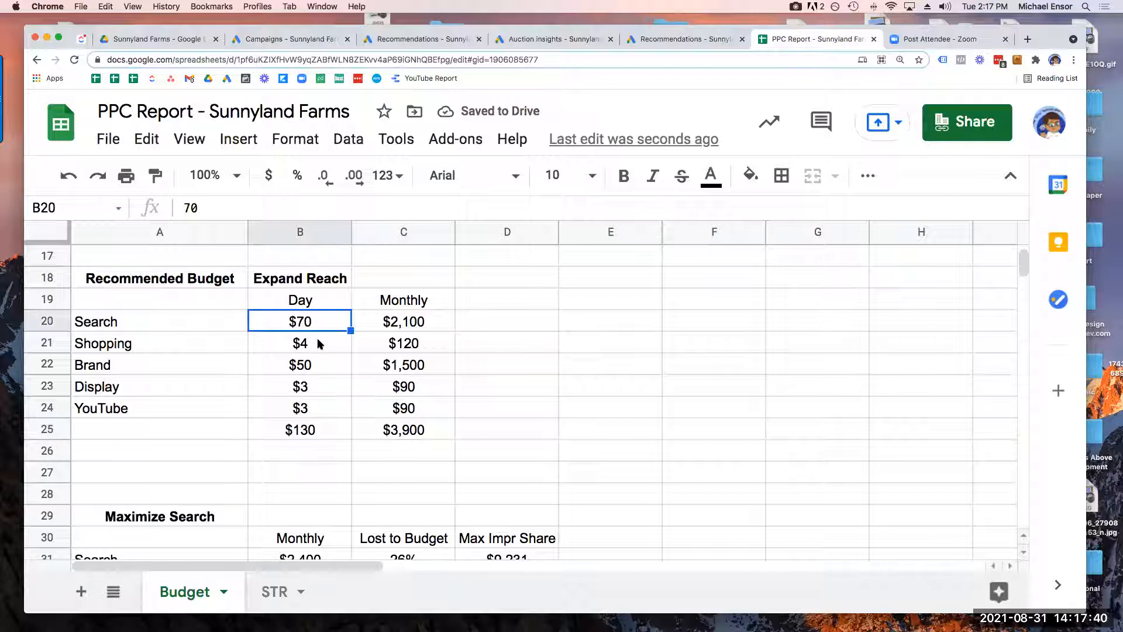
left_click(319, 343)
scroll(426, 433, "up", 5)
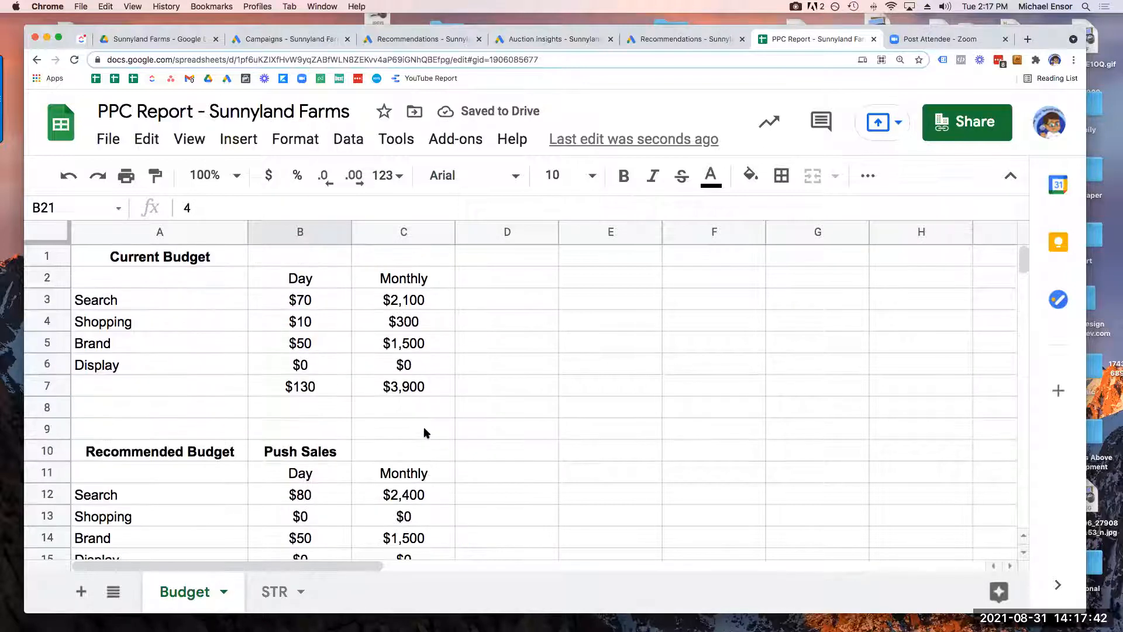
scroll(425, 432, "down", 6)
scroll(425, 432, "up", 2)
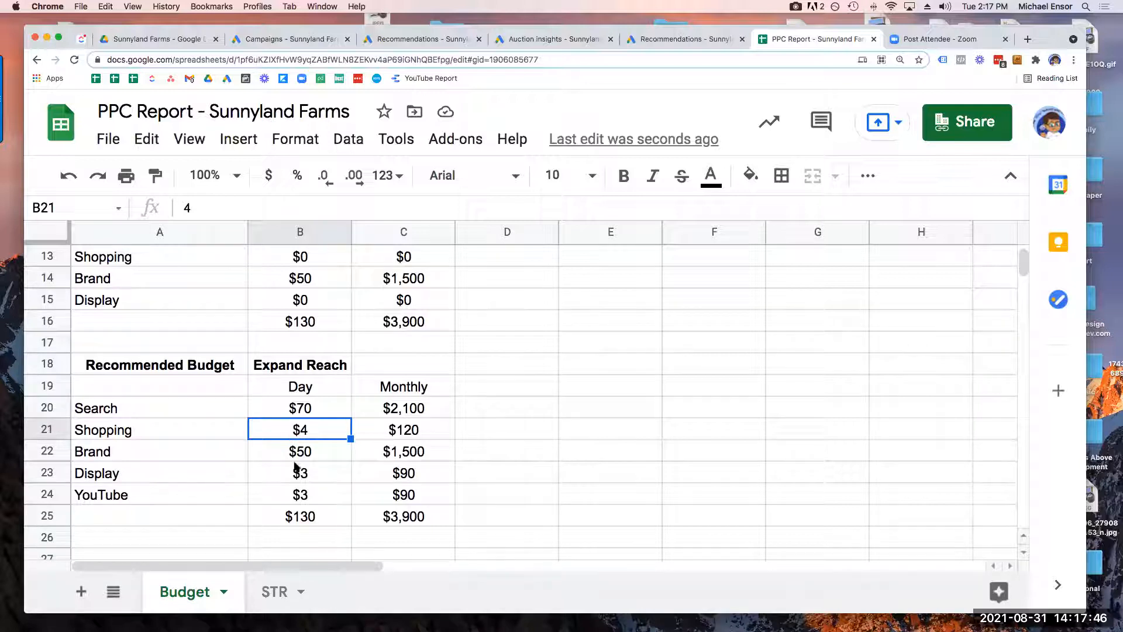
Move the Brand row above the Shopping row in the Expand Reach budget
left_click(46, 450)
left_click_drag(47, 450, 305, 451)
left_click(305, 451)
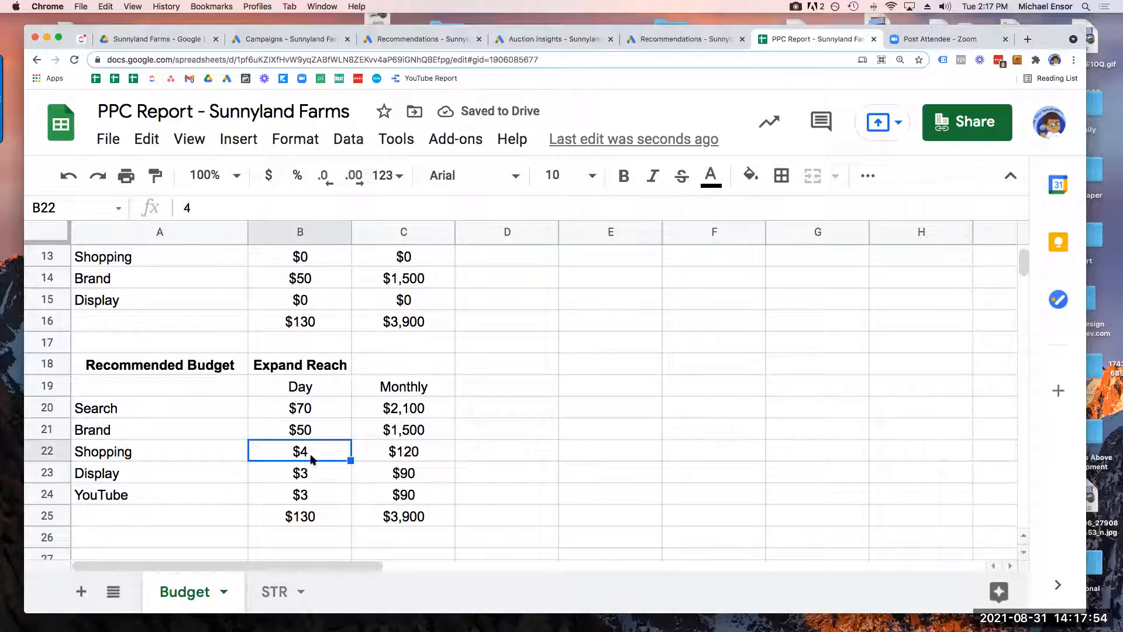
Check the daily Display and YouTube amounts and YouTube's monthly amount in the Expand Reach budget
left_click(302, 477)
left_click(310, 492)
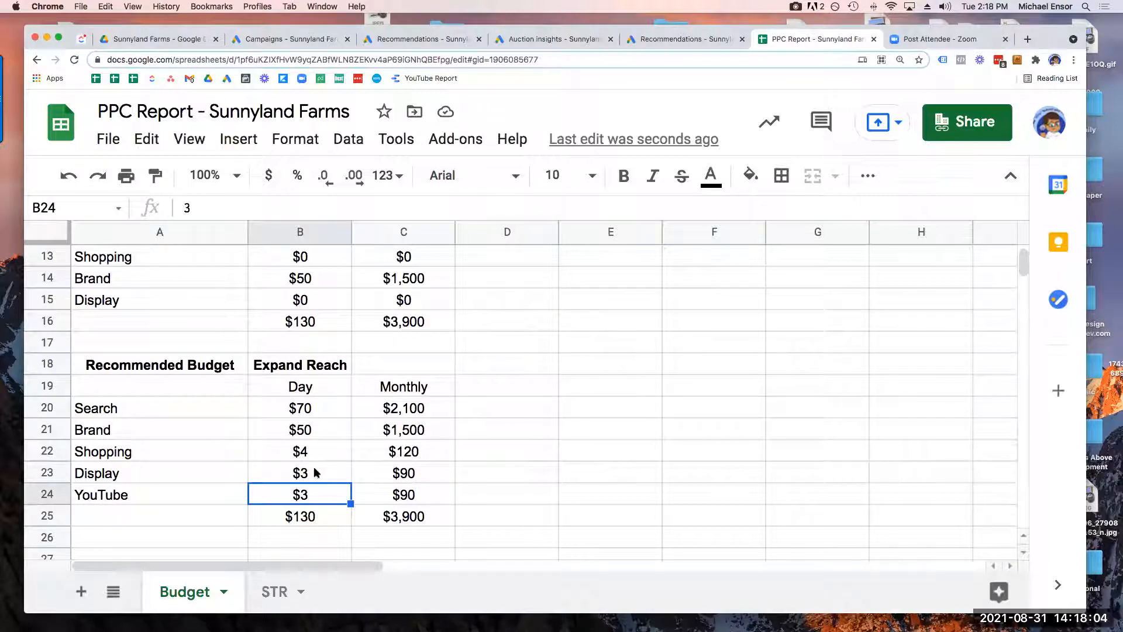
key("Right")
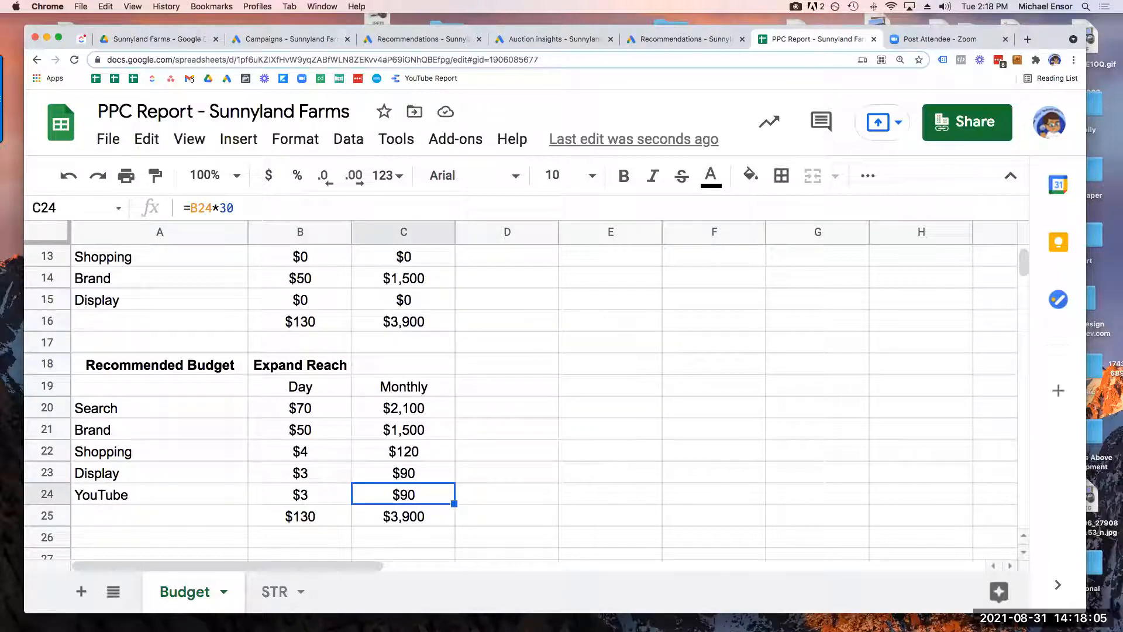
Switch to the Google Ads Campaigns page and check the average CPM of the SLF - Pecans campaign
left_click(287, 40)
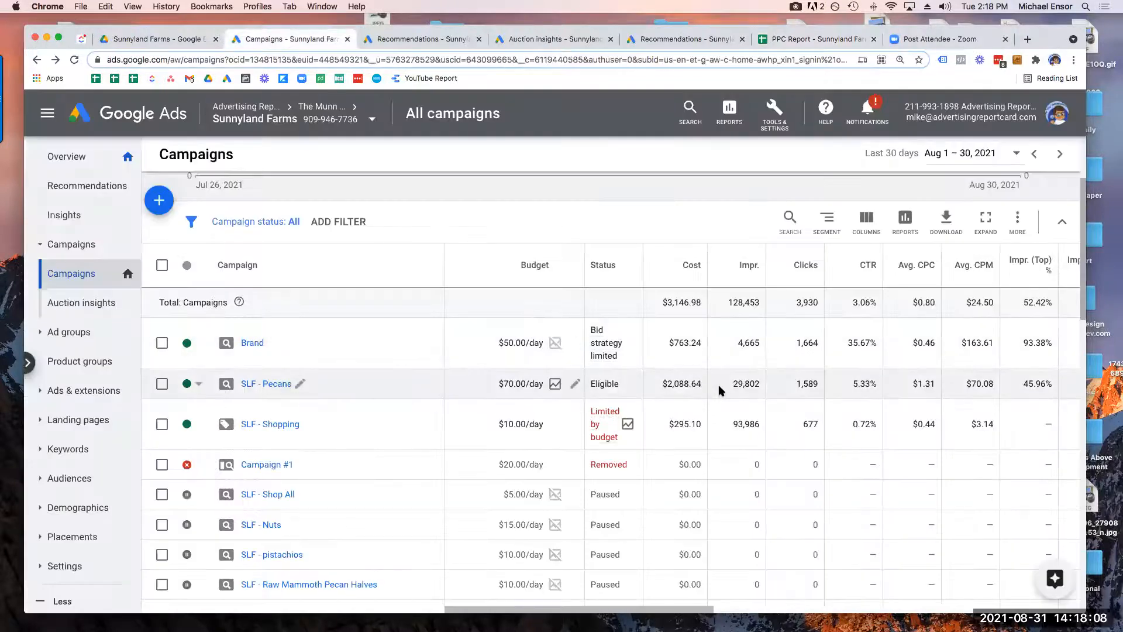
scroll(719, 386, "right", 5)
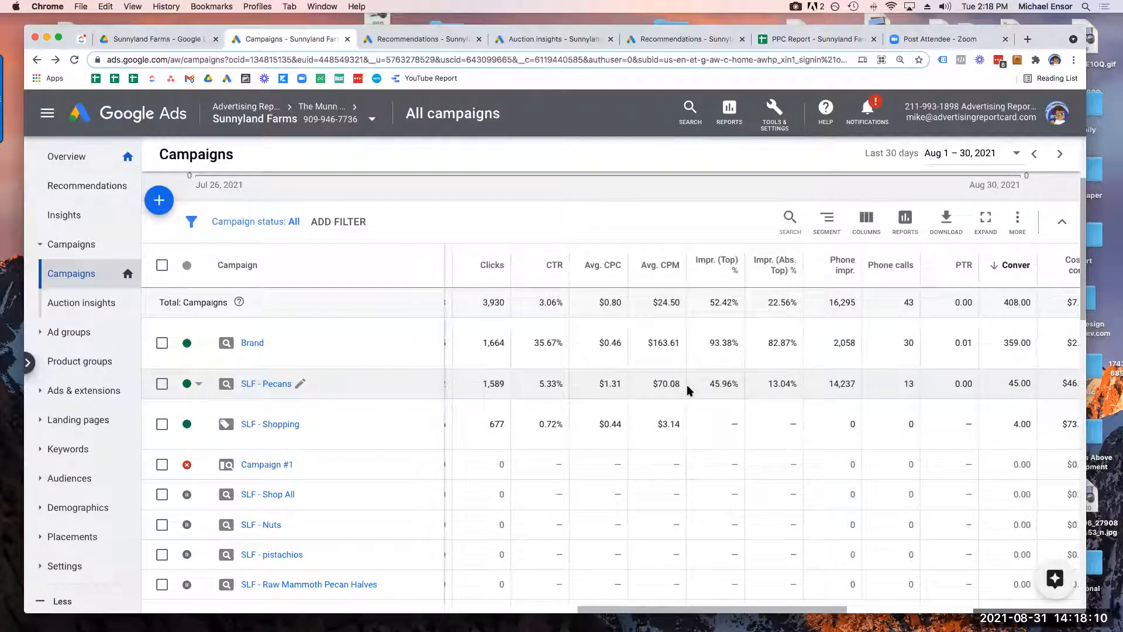
scroll(678, 383, "left", 1)
double_click(726, 386)
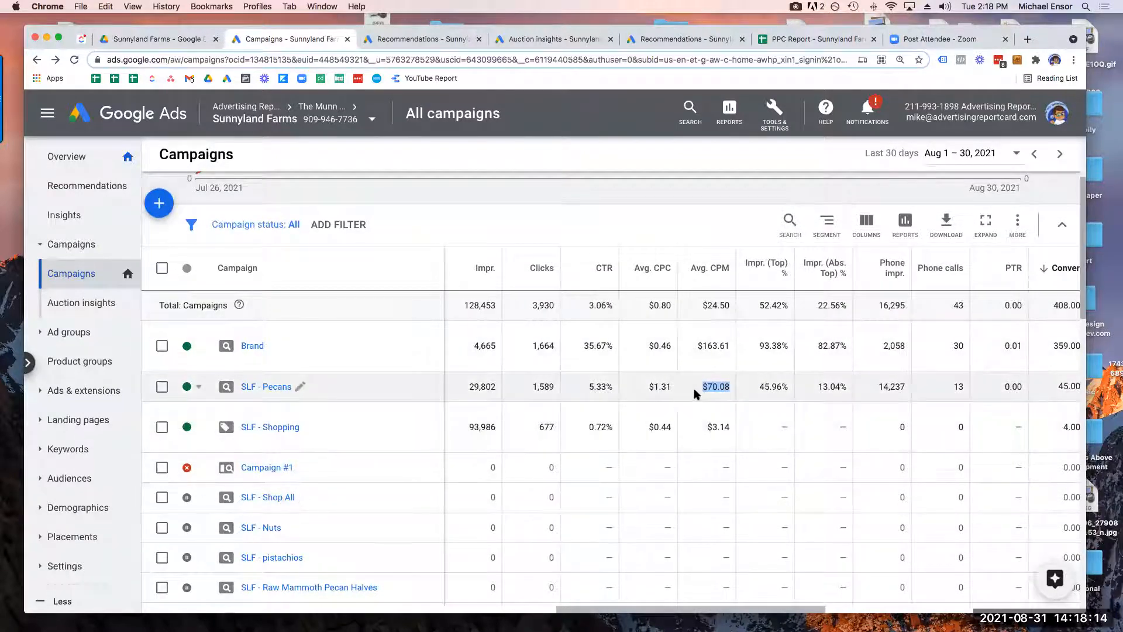
Compare the average CPM of the Brand campaign with the SLF - Pecans and SLF - Shopping campaigns
scroll(694, 388, "left", 5)
scroll(732, 374, "right", 4)
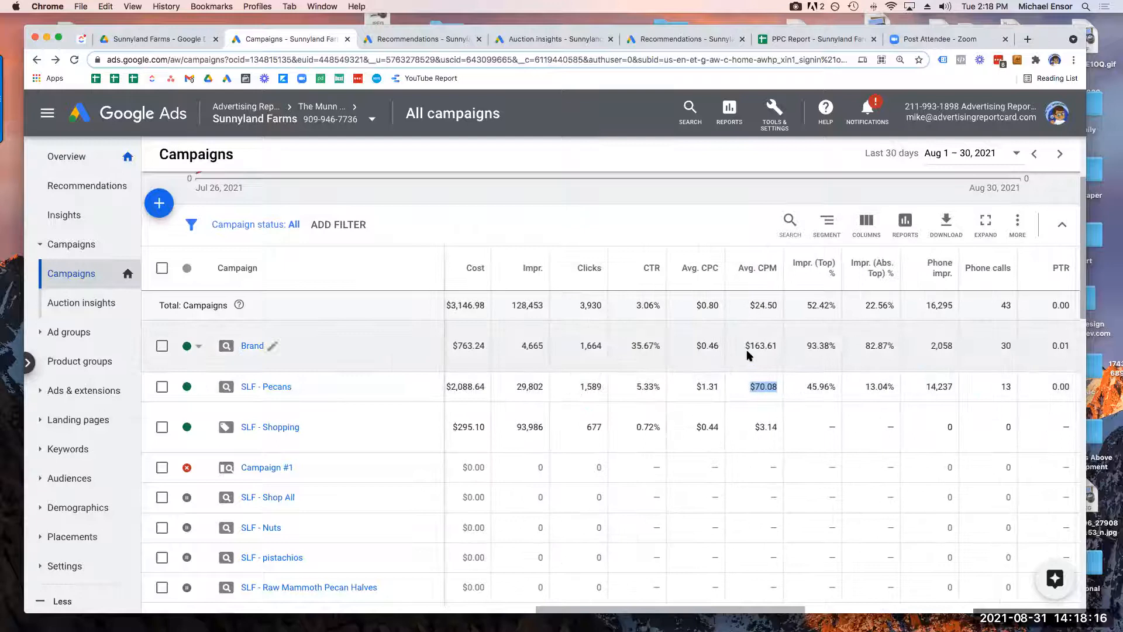
left_click_drag(746, 345, 779, 348)
left_click(778, 346)
scroll(777, 347, "up", 1)
mouse_move(778, 348)
left_mouse_down()
mouse_move(746, 348)
mouse_move(782, 348)
left_mouse_up()
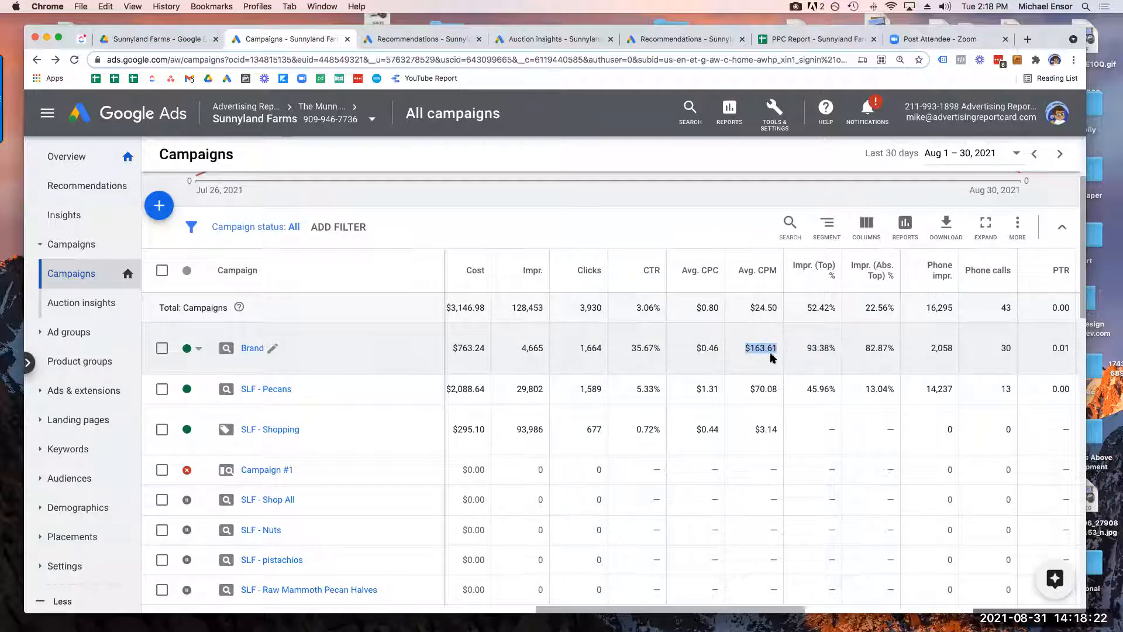
scroll(794, 344, "right", 3)
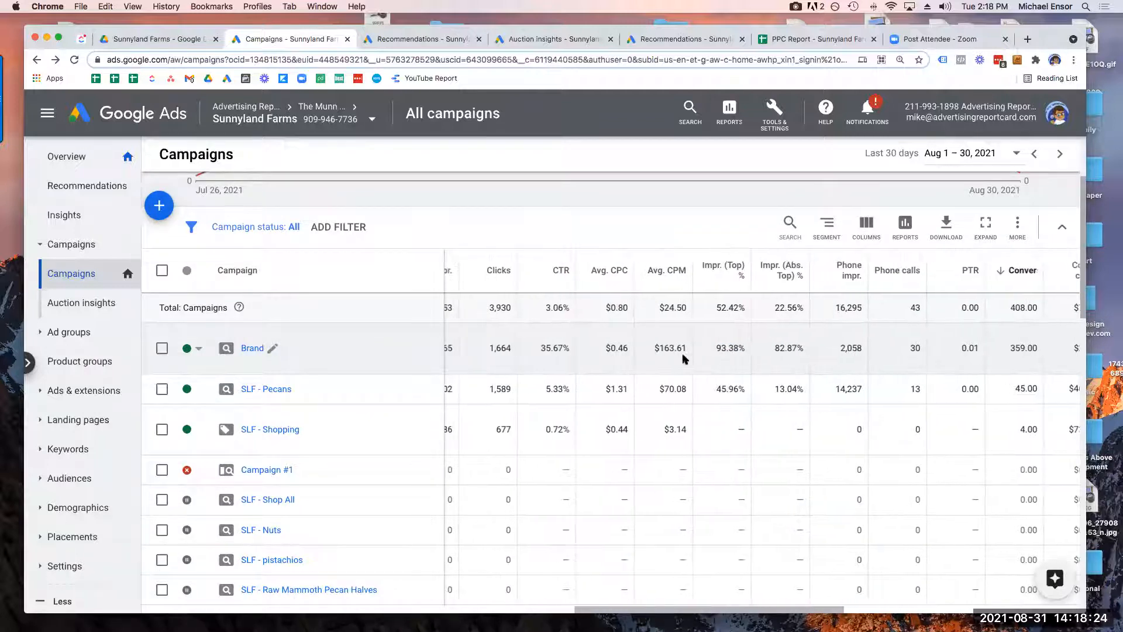
scroll(685, 354, "left", 6)
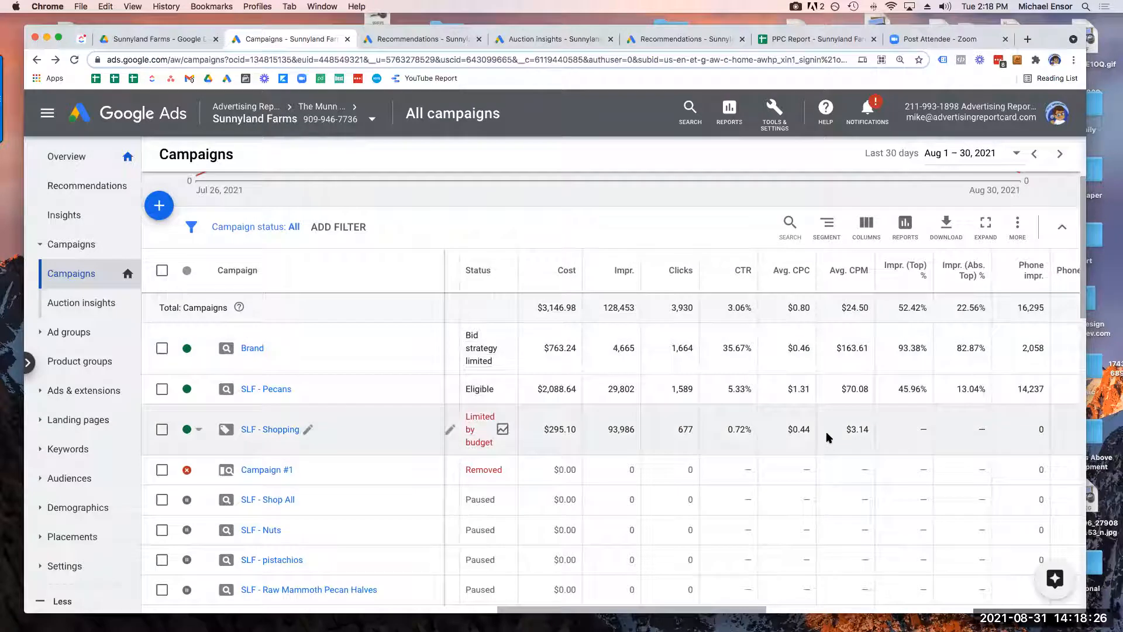
Switch to the PPC Report spreadsheet and enter .10 in D23 on the Expand Reach Display row
left_click(835, 40)
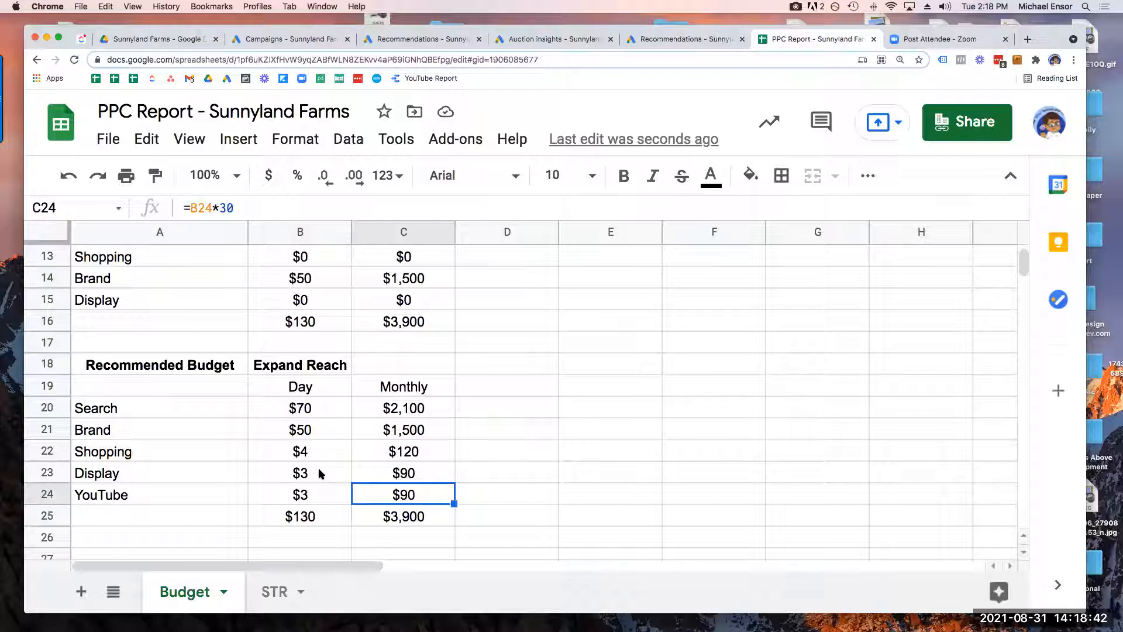
left_click(524, 469)
type(".10")
key("Return")
key("Up")
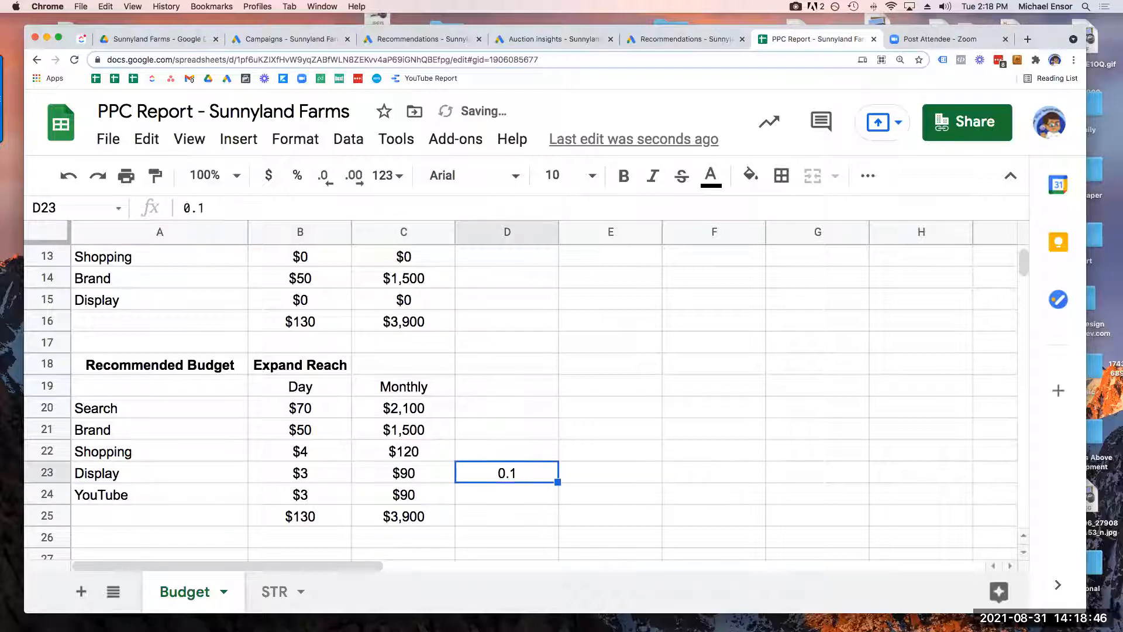
Calculate Display's daily budget divided by its rate in E23 with =B23/D23 and format the cell as Number
key("Right")
type("=")
key("Left")
key("Left")
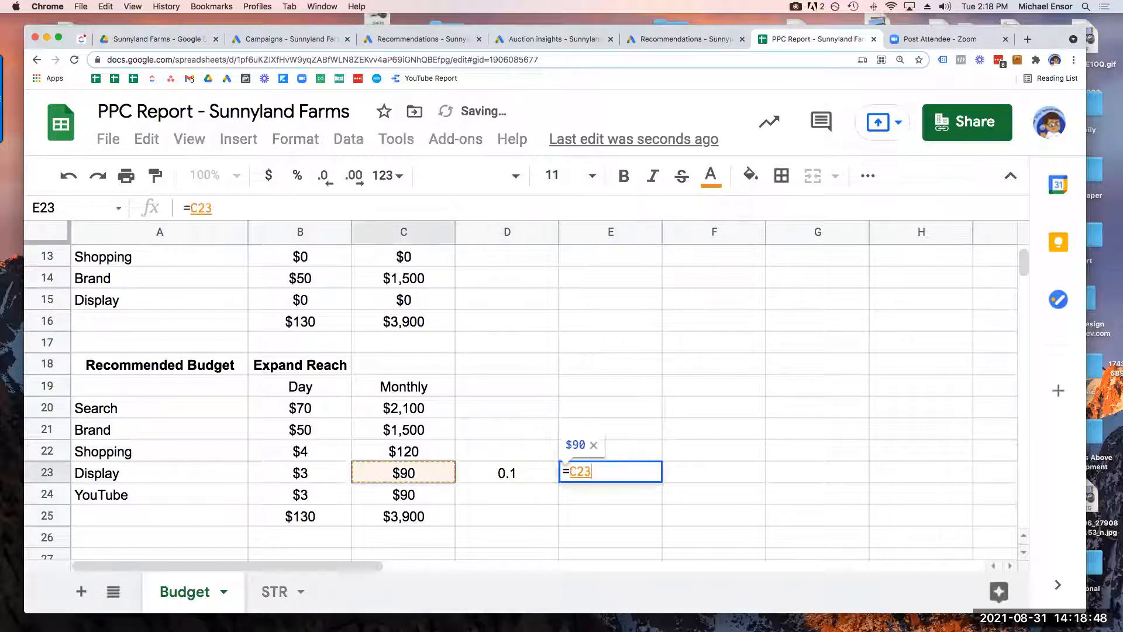
key("Left")
type("/")
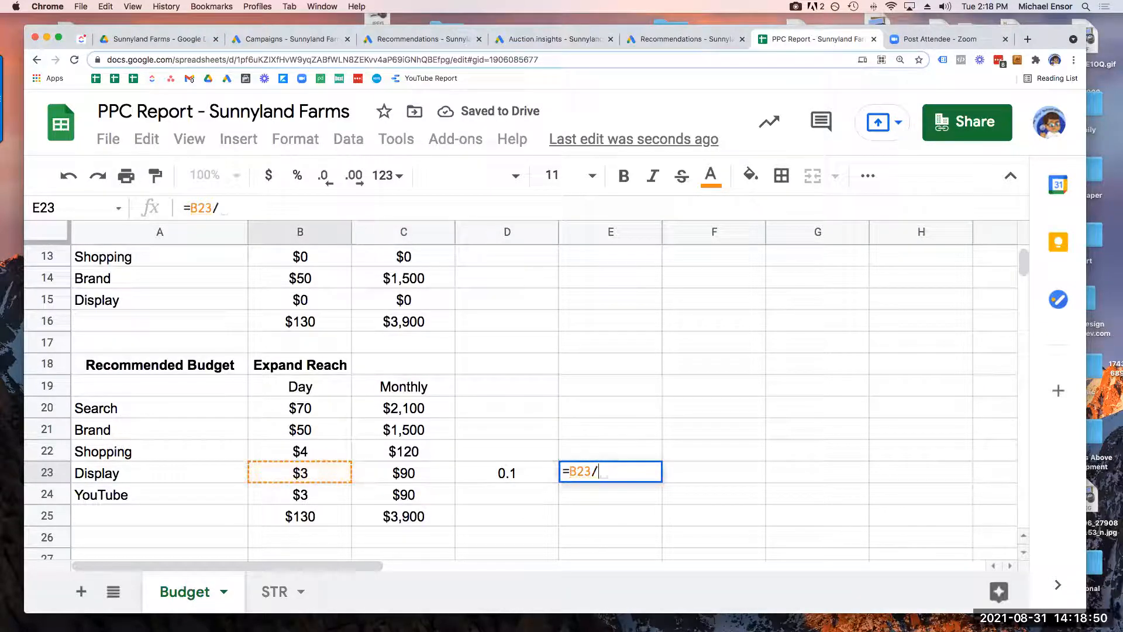
key("Left")
key("Return")
key("Up")
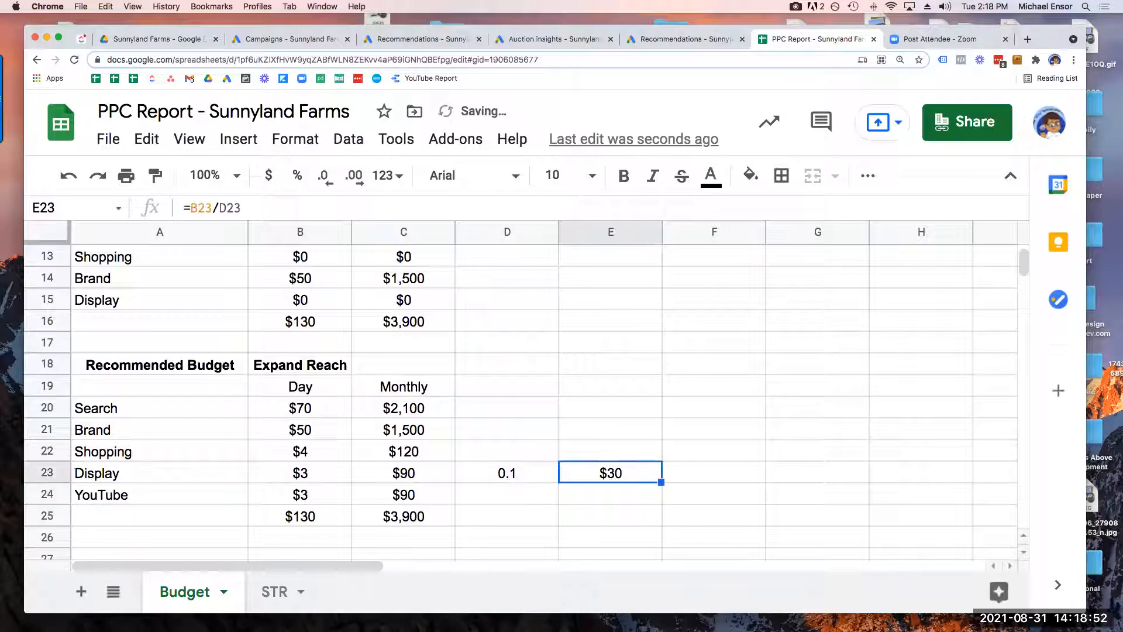
left_click(388, 176)
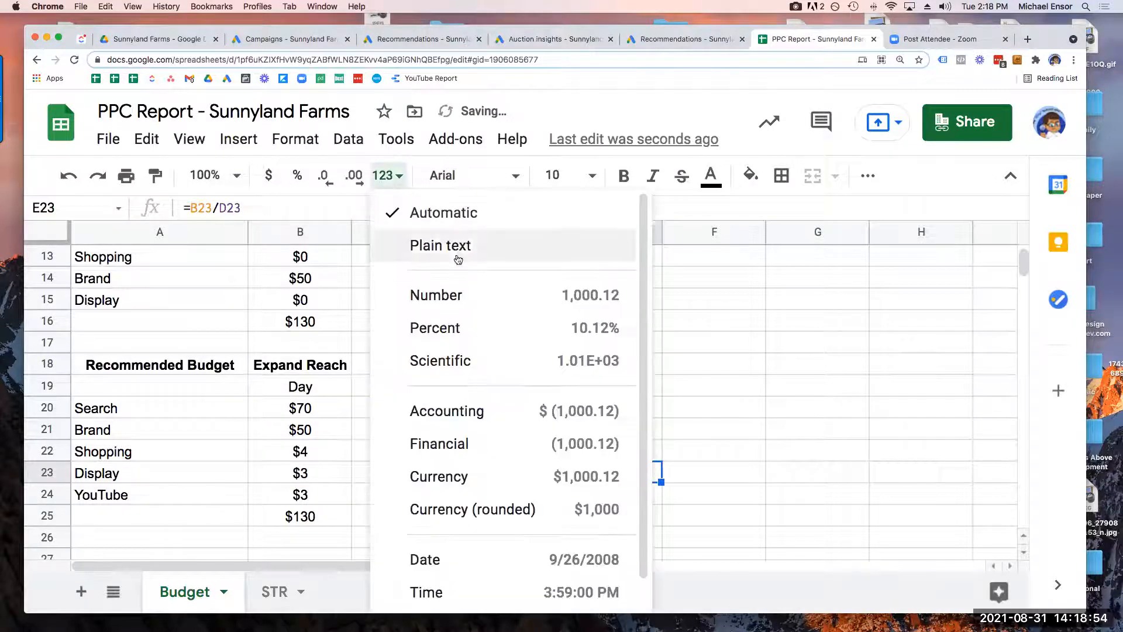
left_click(455, 298)
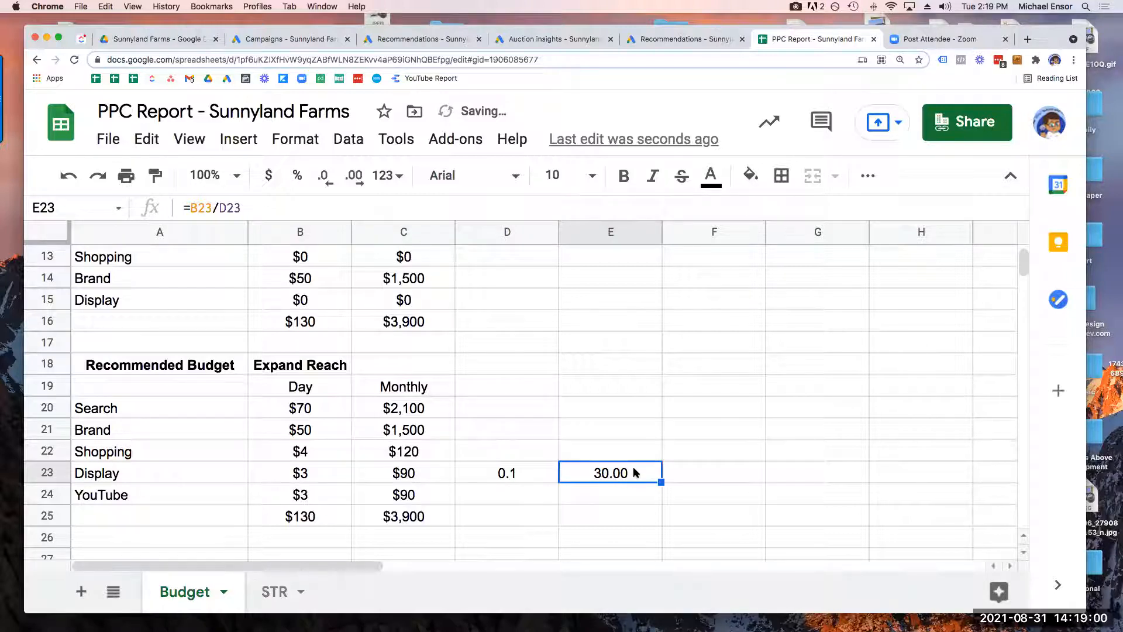
Copy the Display rate and calculation in D23:E23 to the YouTube row, D24:E24
left_click(556, 476)
left_click(578, 479, "shift")
key("ctrl+c")
left_click(519, 493)
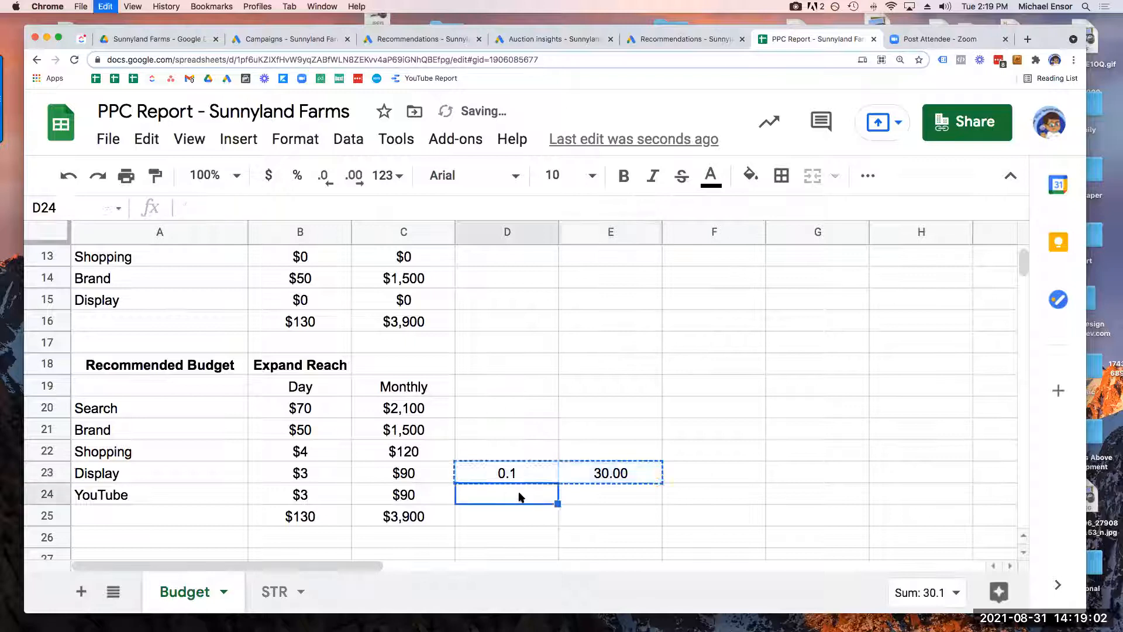
key("ctrl+v")
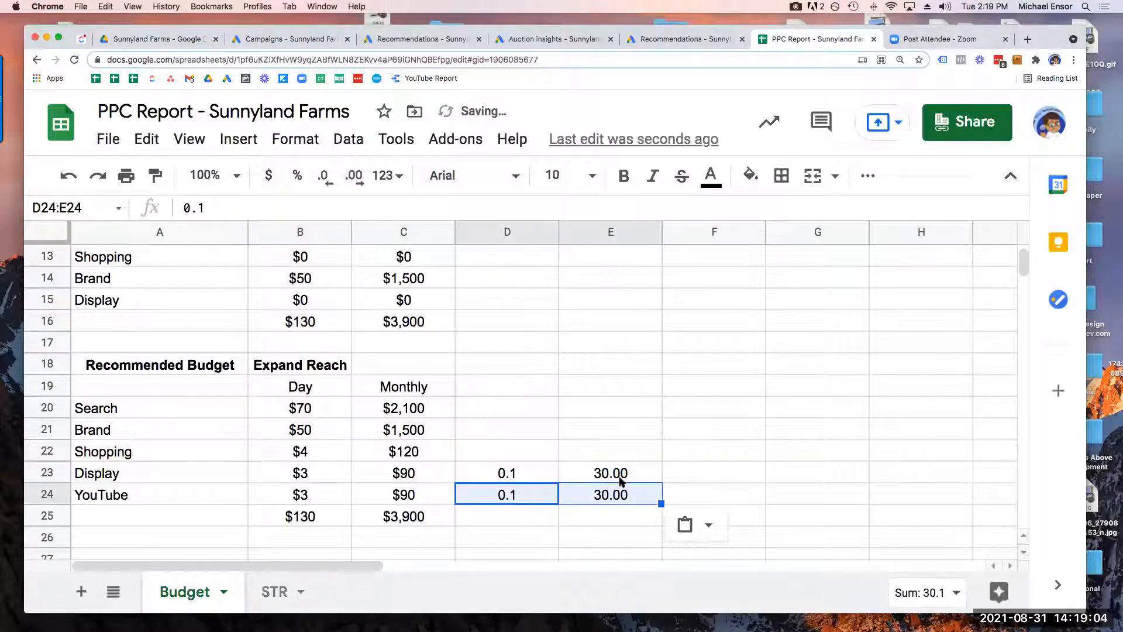
Review the calculated Display and YouTube values in E23:E24 alongside Display's daily budget
left_click_drag(621, 479, 617, 496)
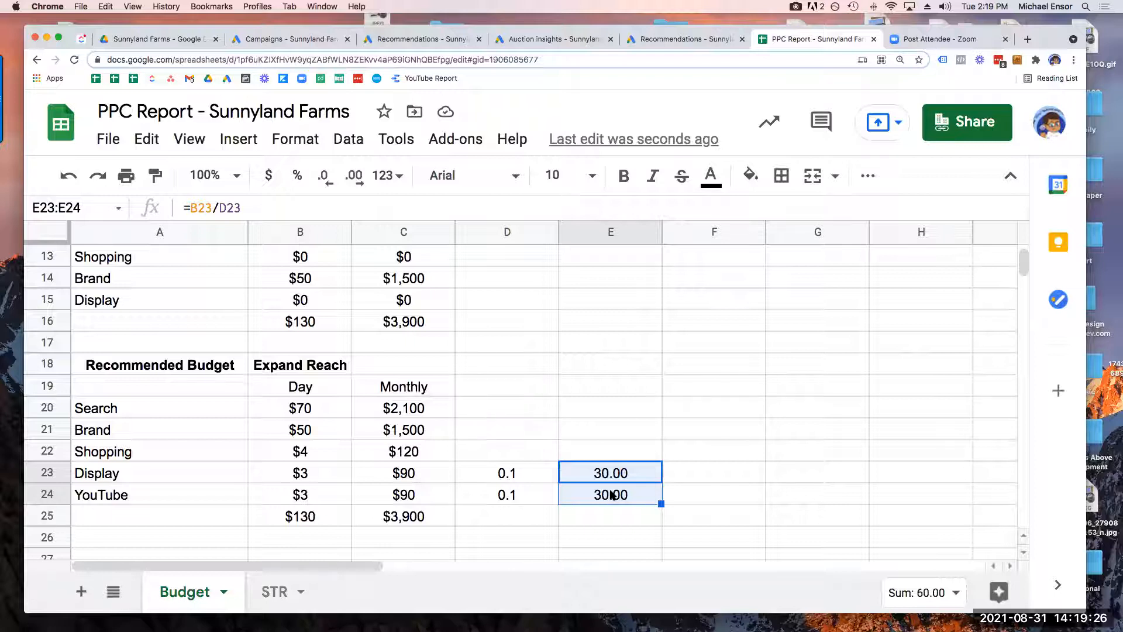
left_click(309, 475)
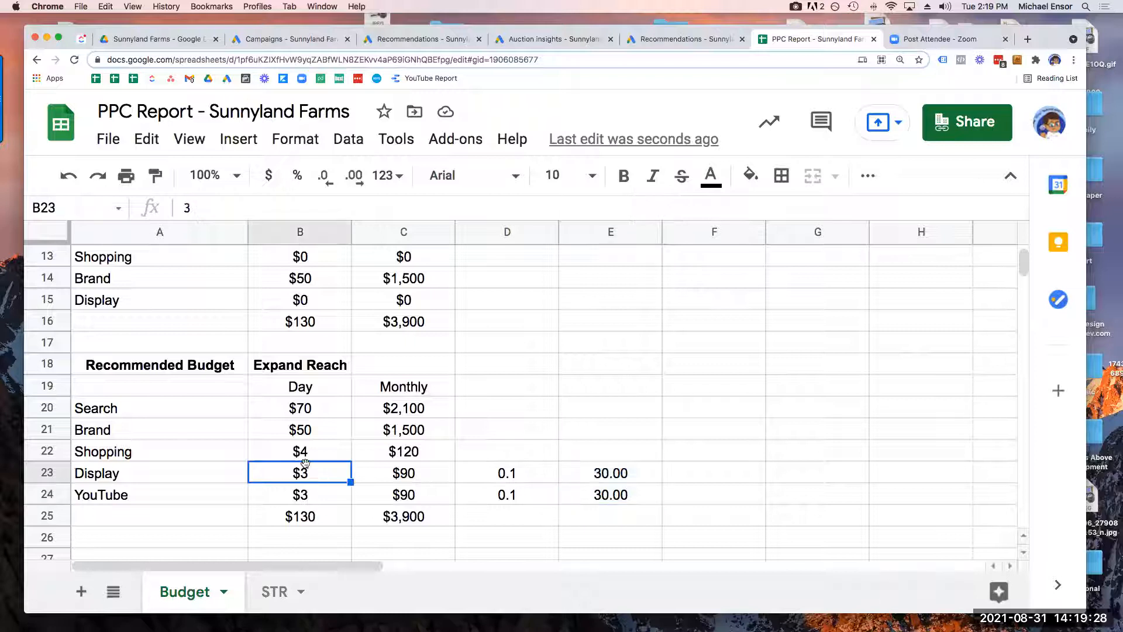
scroll(451, 465, "down", 1)
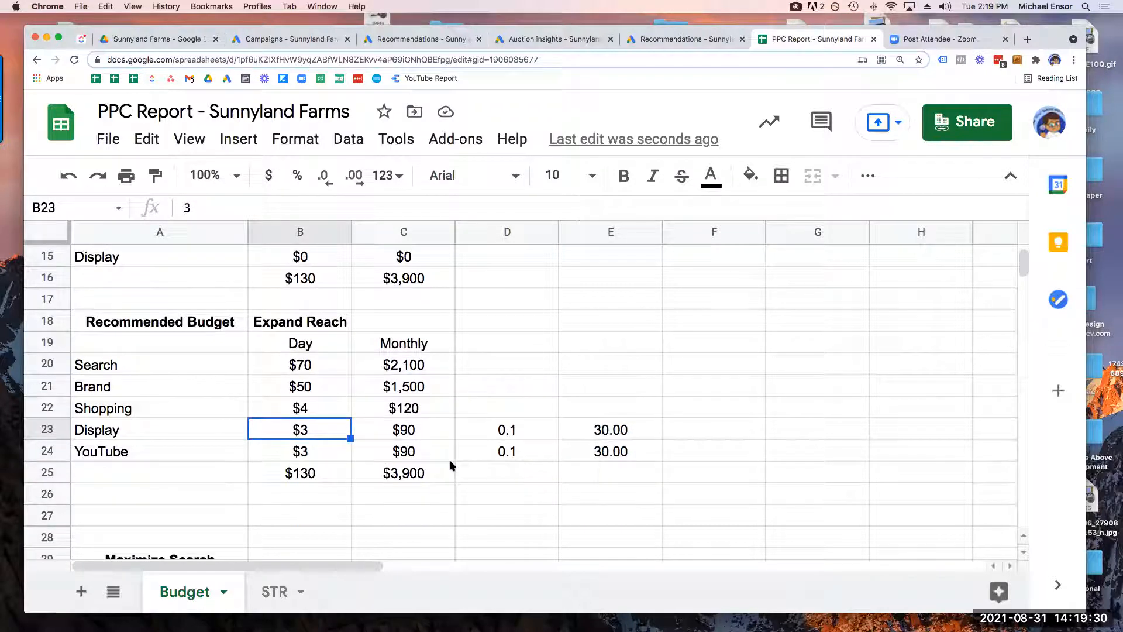
scroll(451, 465, "down", 1)
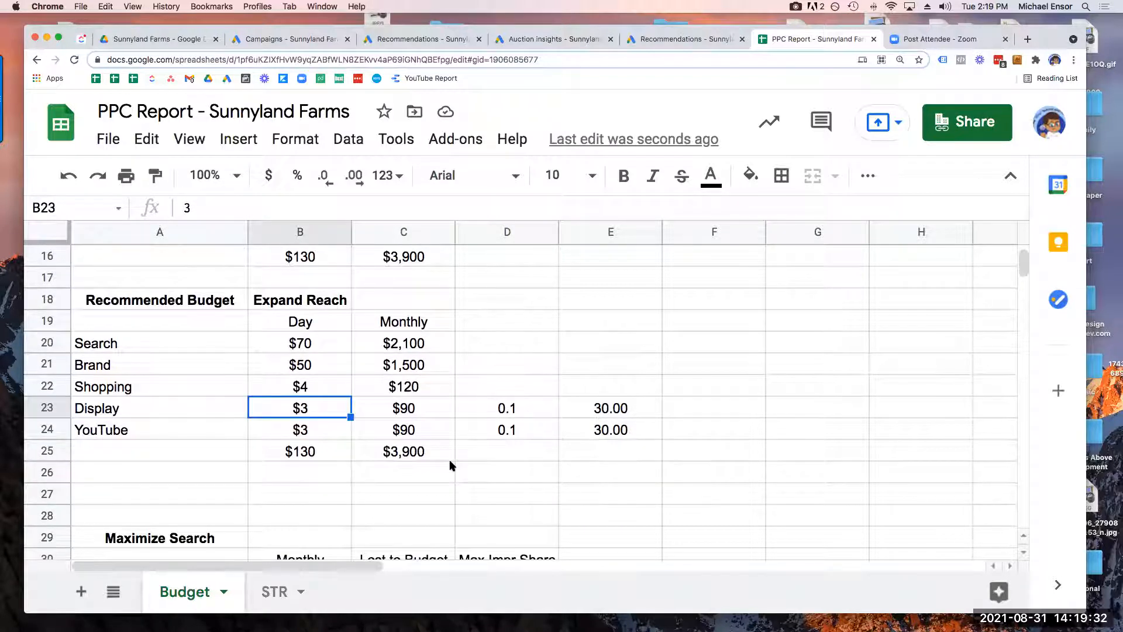
scroll(451, 465, "down", 1)
Set the Display rate in D23 to .03
left_click(511, 386)
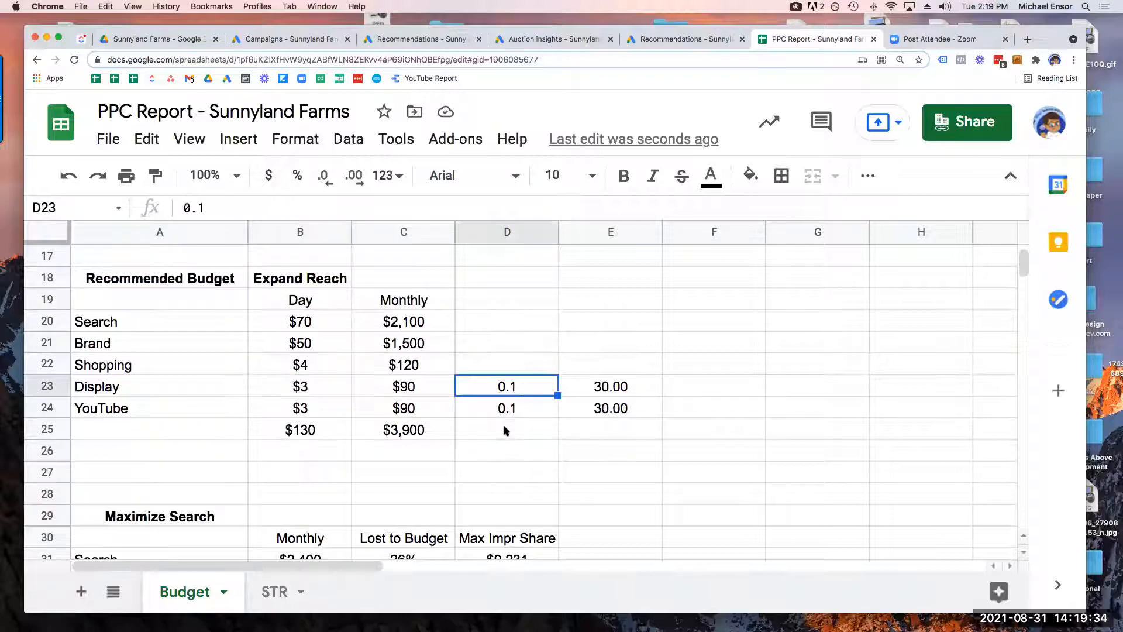
type(".")
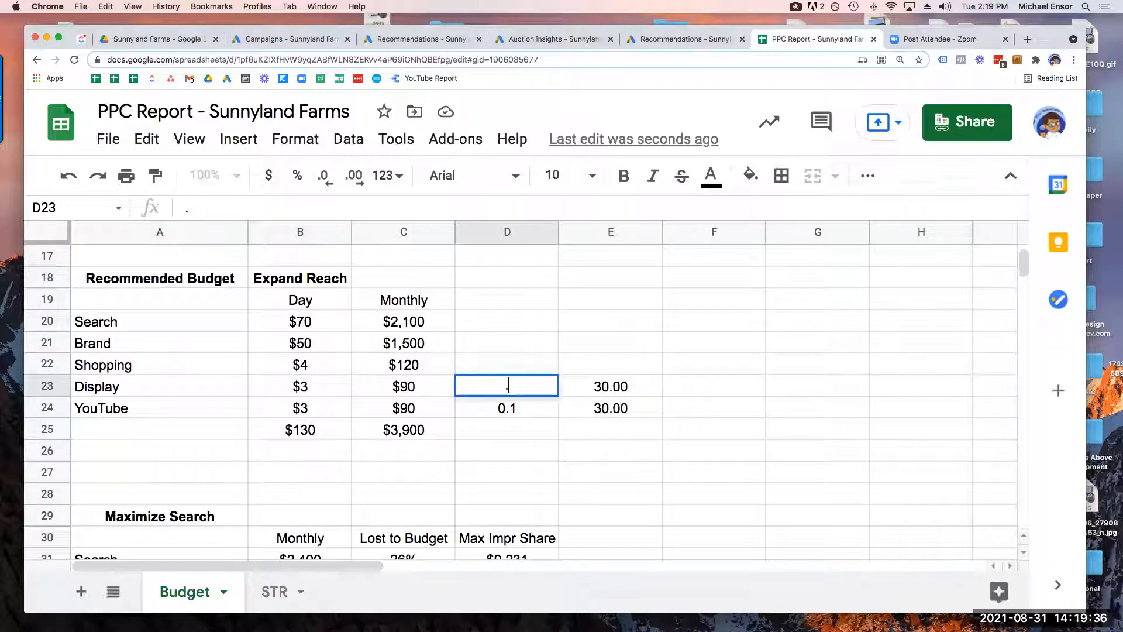
type("03")
key("Return")
key("Up")
key("Right")
Check the Expand Reach daily Shopping amount against SLF - Shopping's conversion metrics in Google Ads, and return to the PPC Report spreadsheet
key("Left")
key("Left")
key("Left")
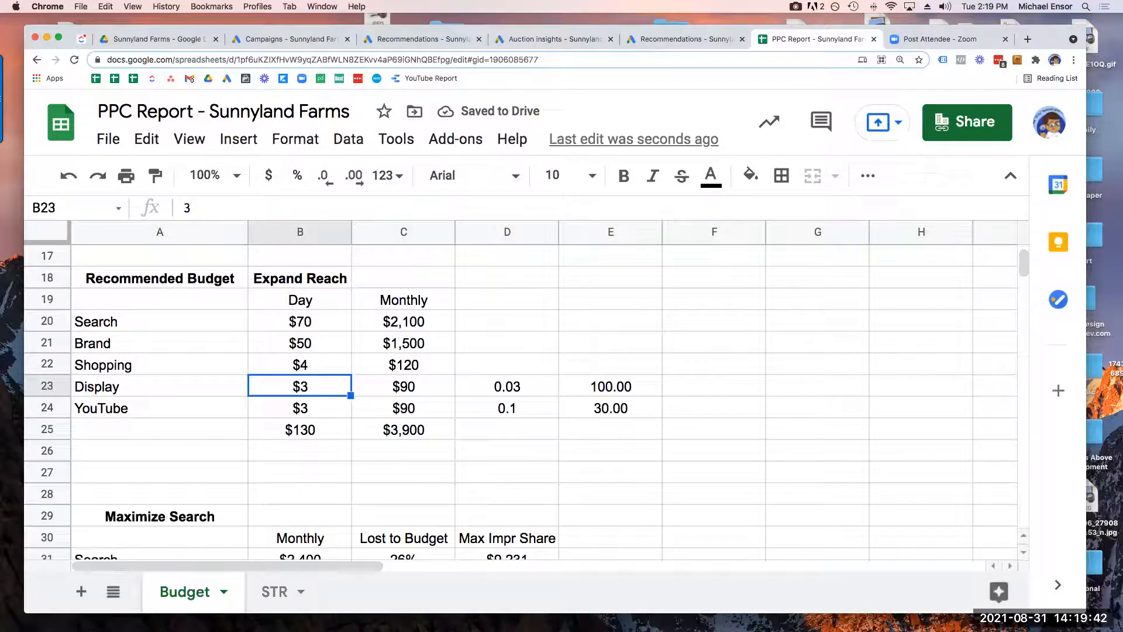
key("Up")
left_click(300, 40)
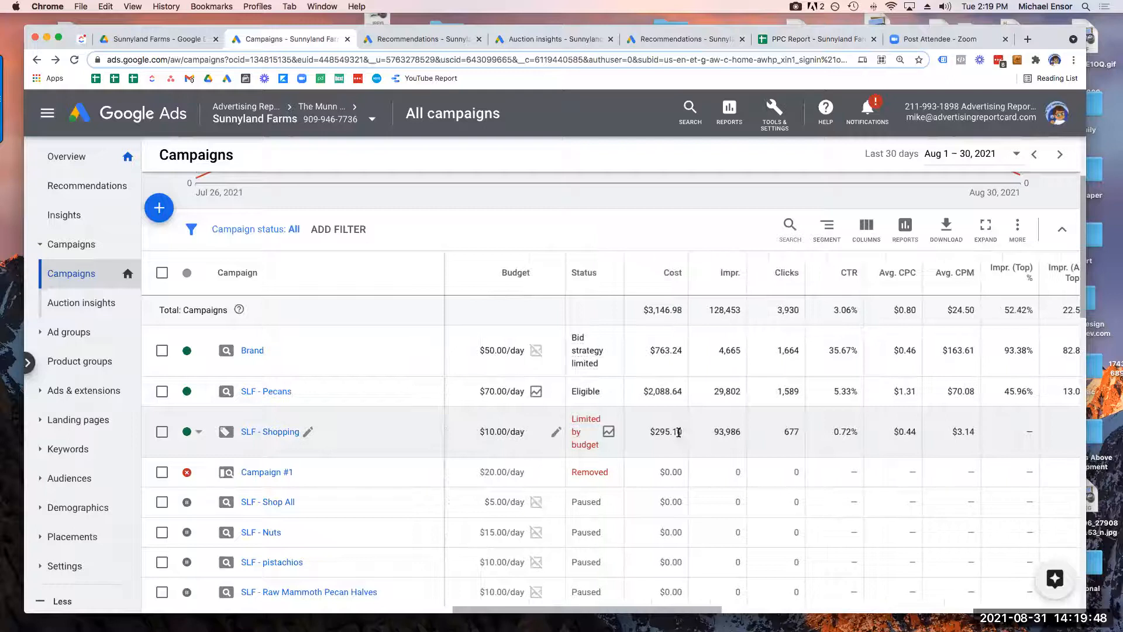
scroll(731, 433, "right", 10)
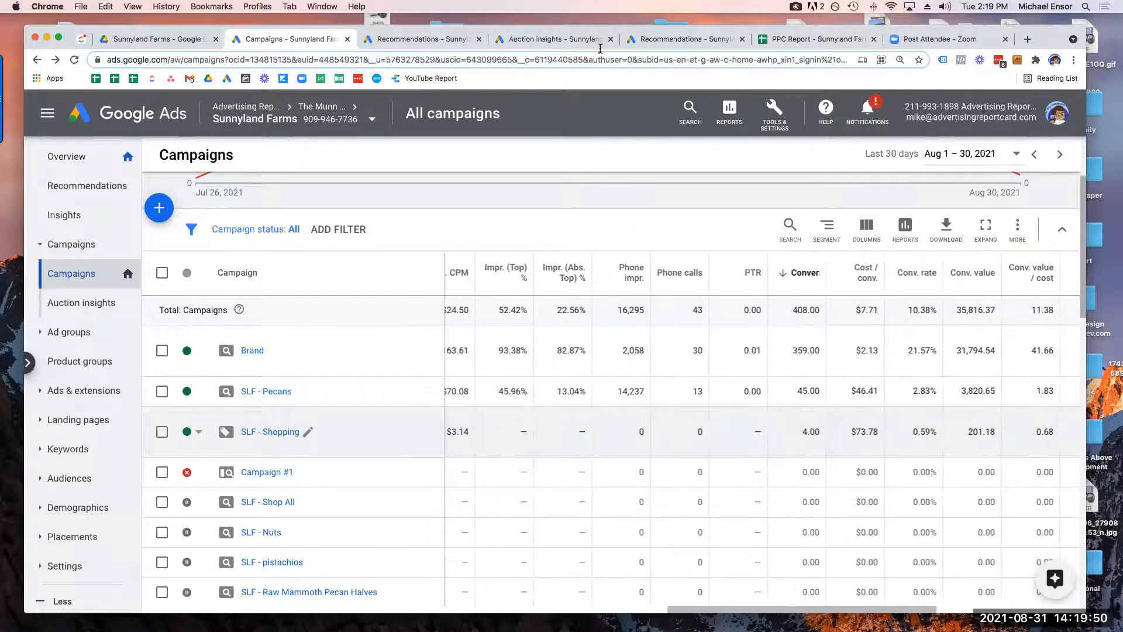
left_click(807, 39)
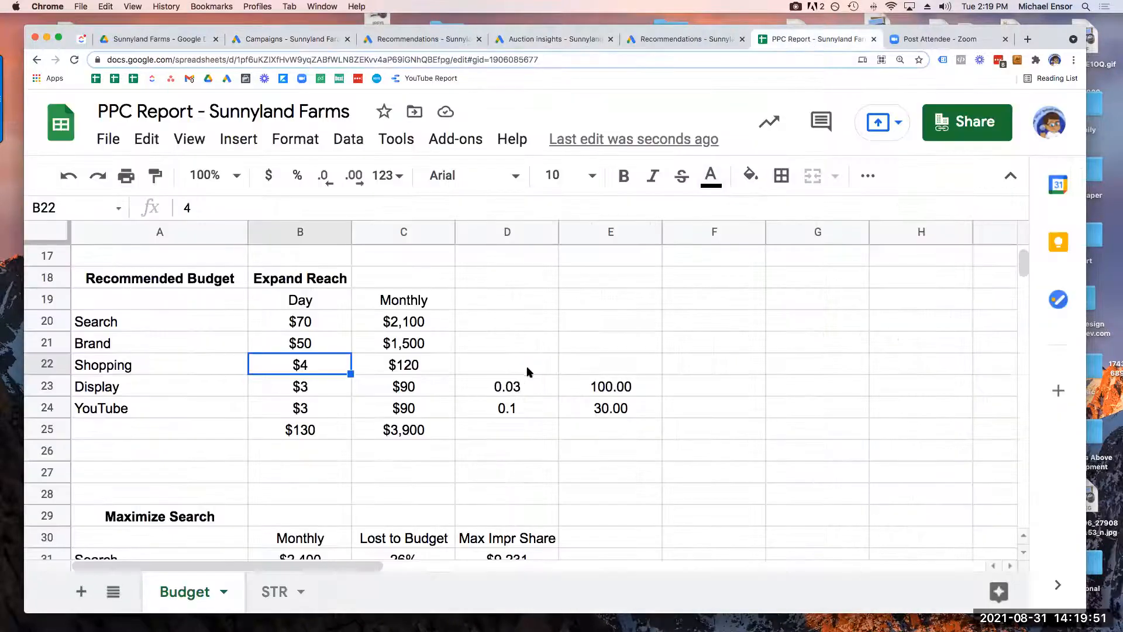
Check the Display calculation in E23, consult the campaign list in Google Ads for the Maximize Search row, and return to the PPC Report spreadsheet
left_click(625, 388)
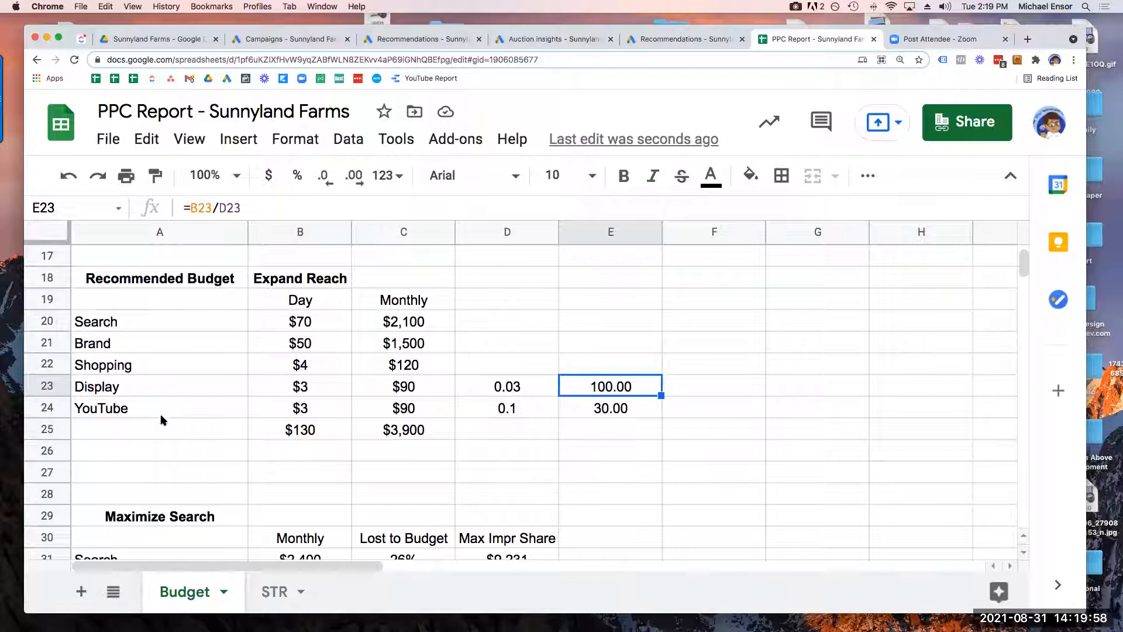
scroll(155, 427, "down", 2)
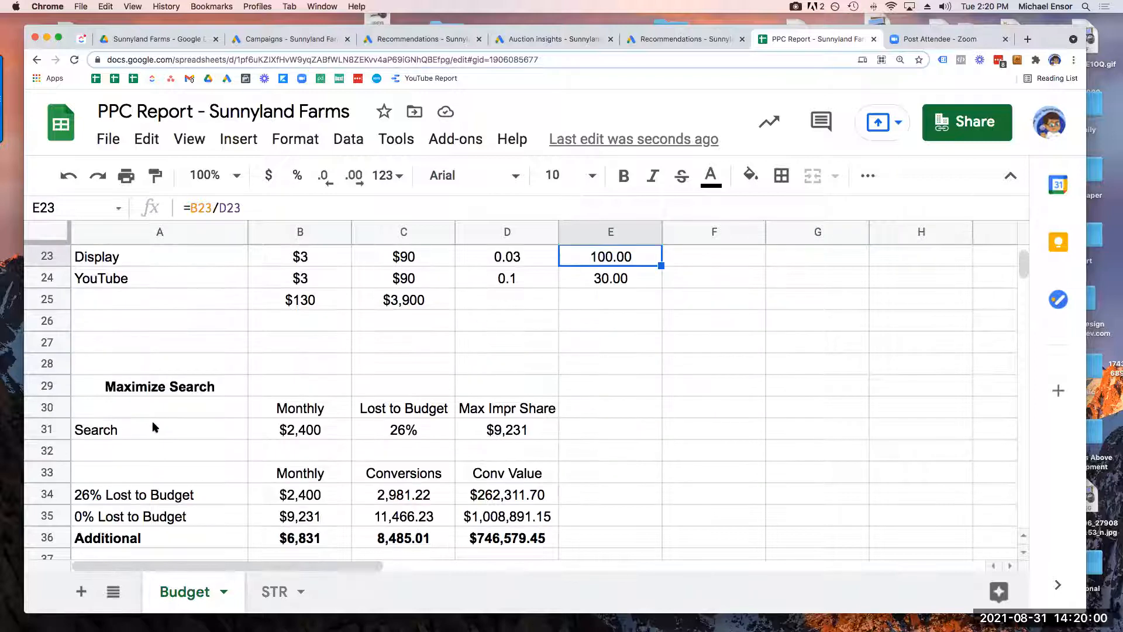
scroll(153, 427, "down", 1)
scroll(155, 427, "down", 1)
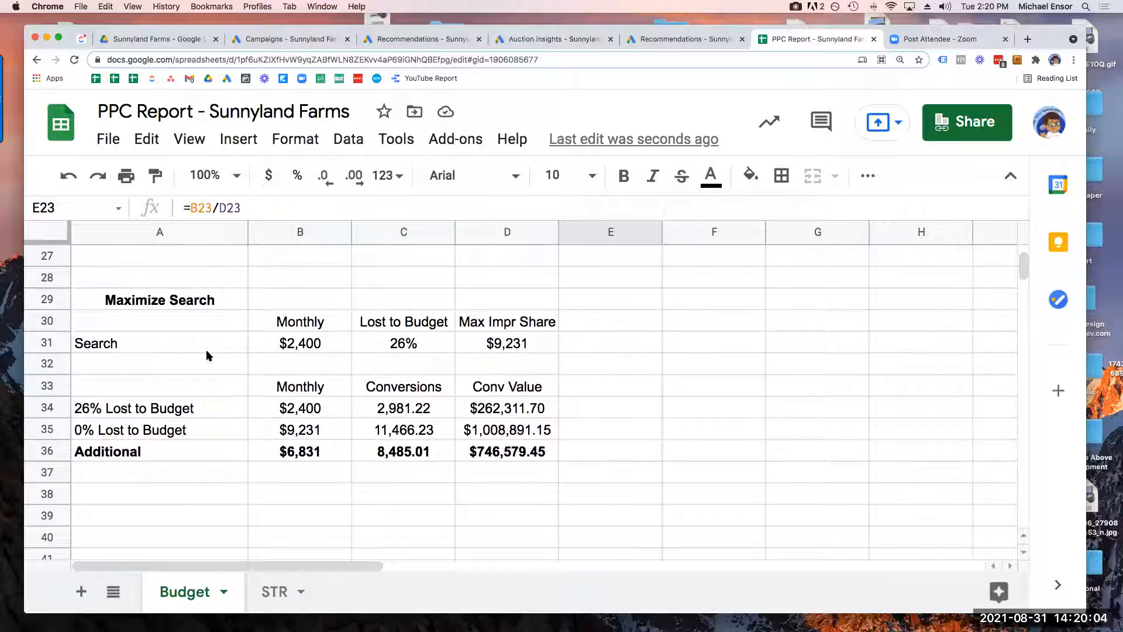
left_click(178, 343)
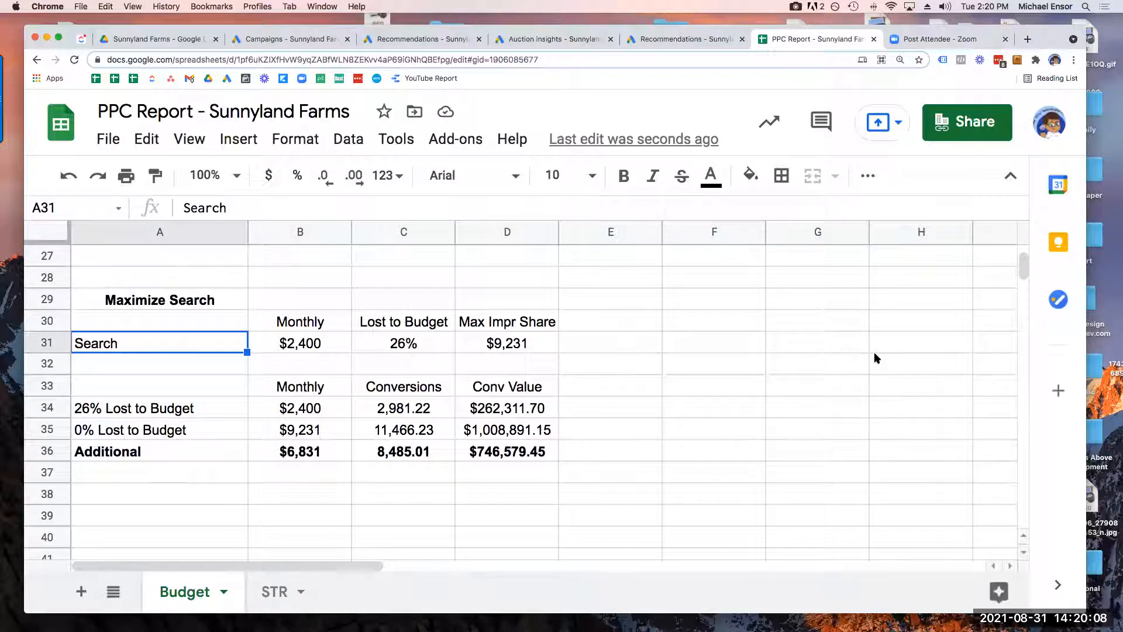
left_click(319, 40)
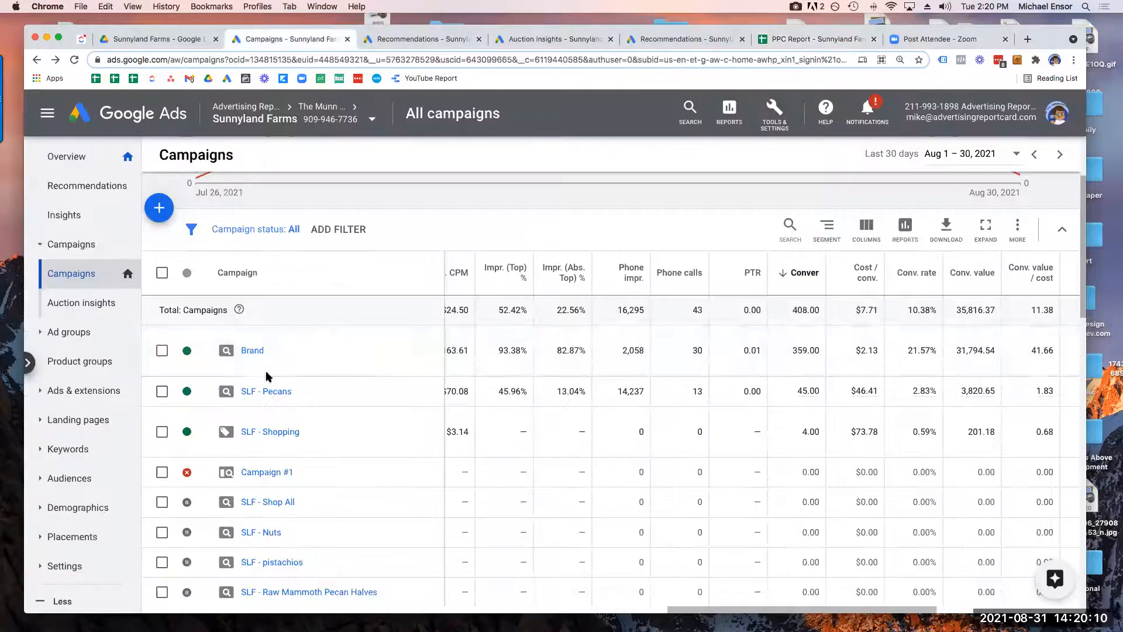
left_click(837, 39)
Examine Search's monthly budget, Lost to Budget share and Max Impr Share formula in B31:D31 of the Maximize Search table
left_click(296, 345)
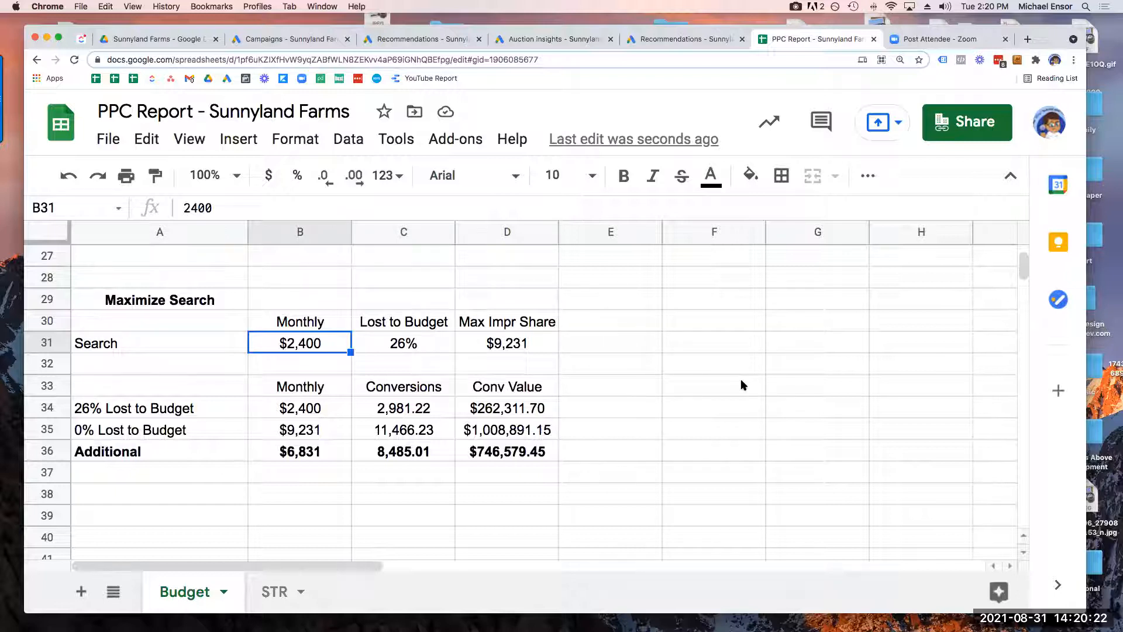
left_click(388, 342)
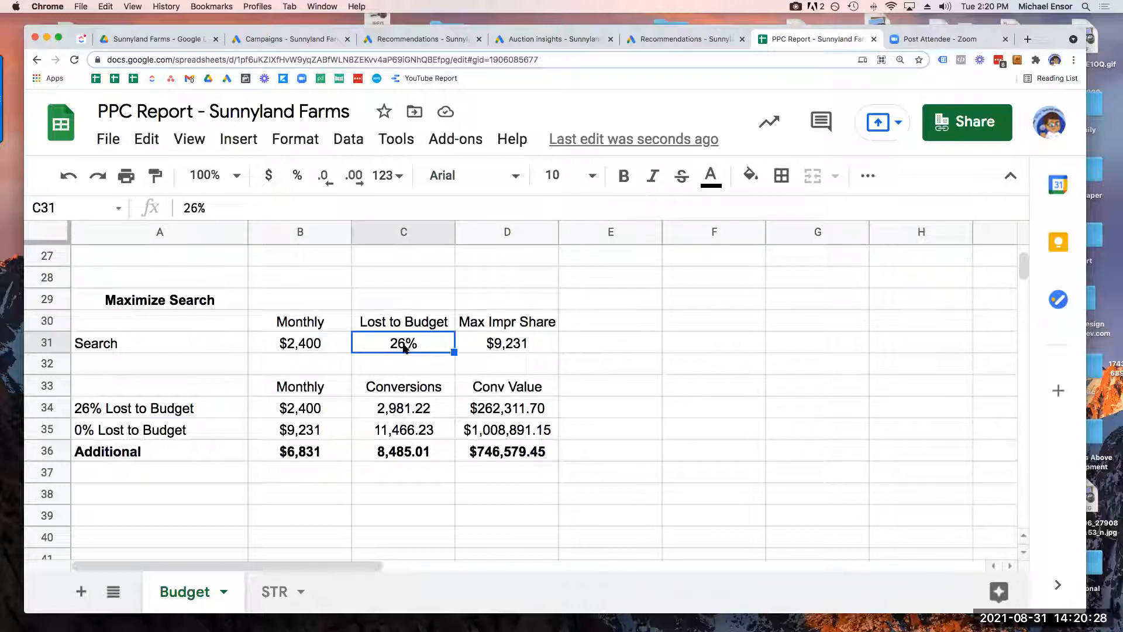
left_click(536, 348)
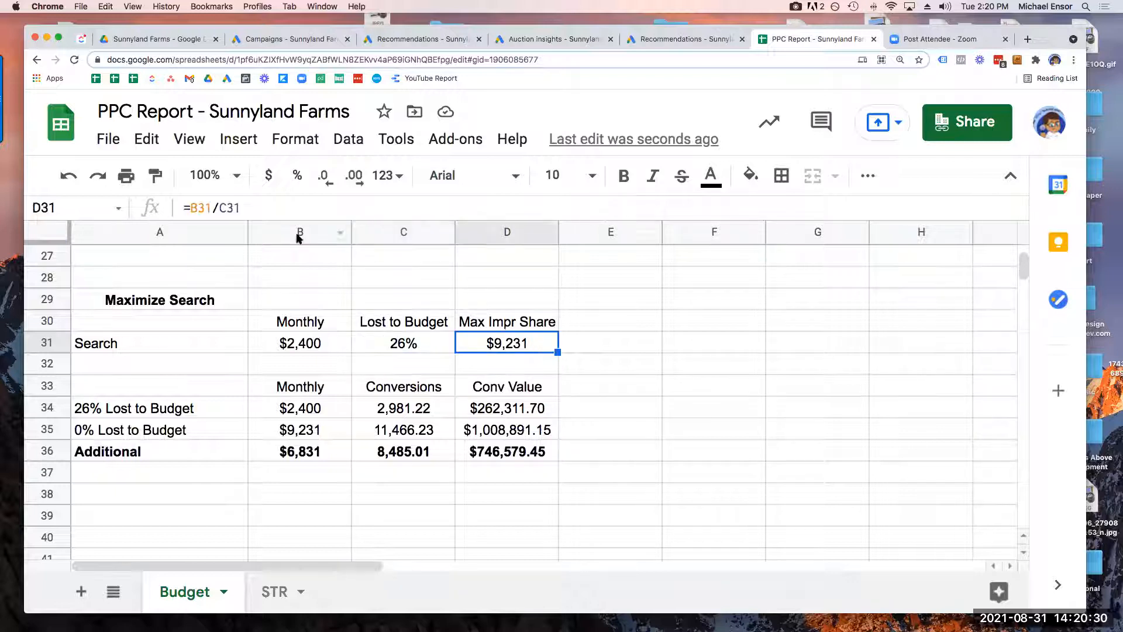
left_click(299, 176)
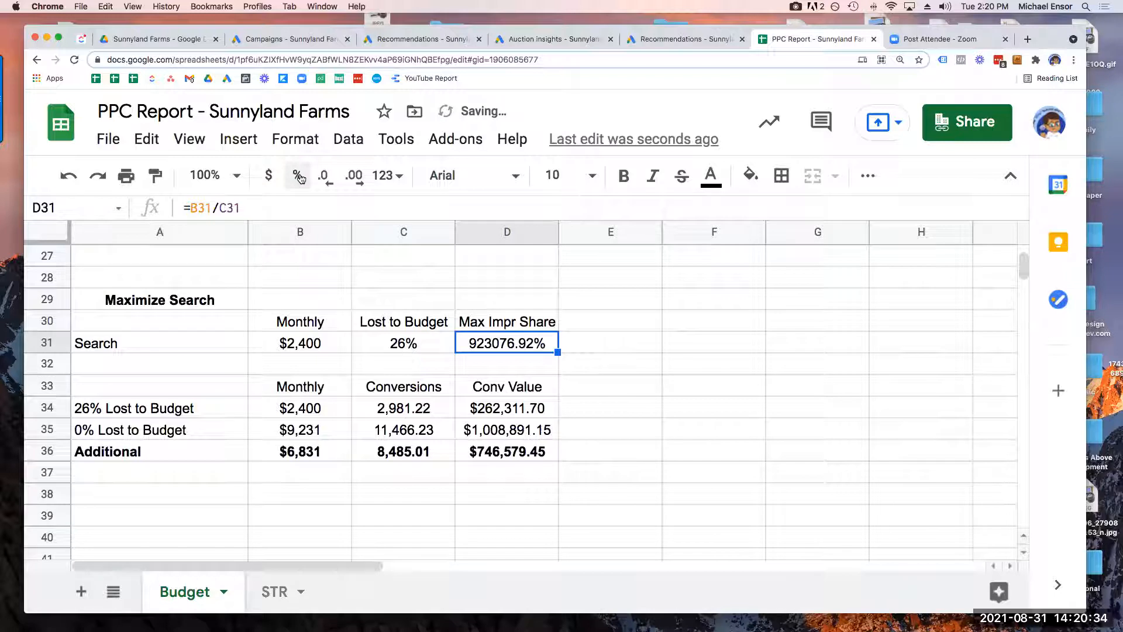
left_click(71, 176)
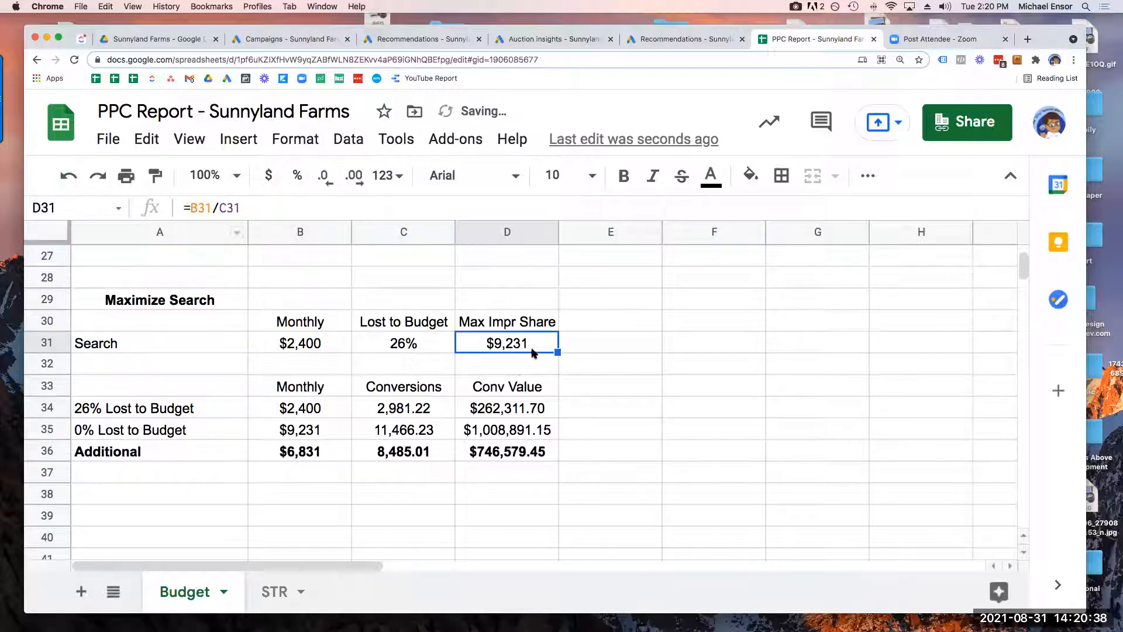
Review the monthly spend, conversions and conversion value in the "26% Lost to Budget" row, A34:D34
left_click(214, 409)
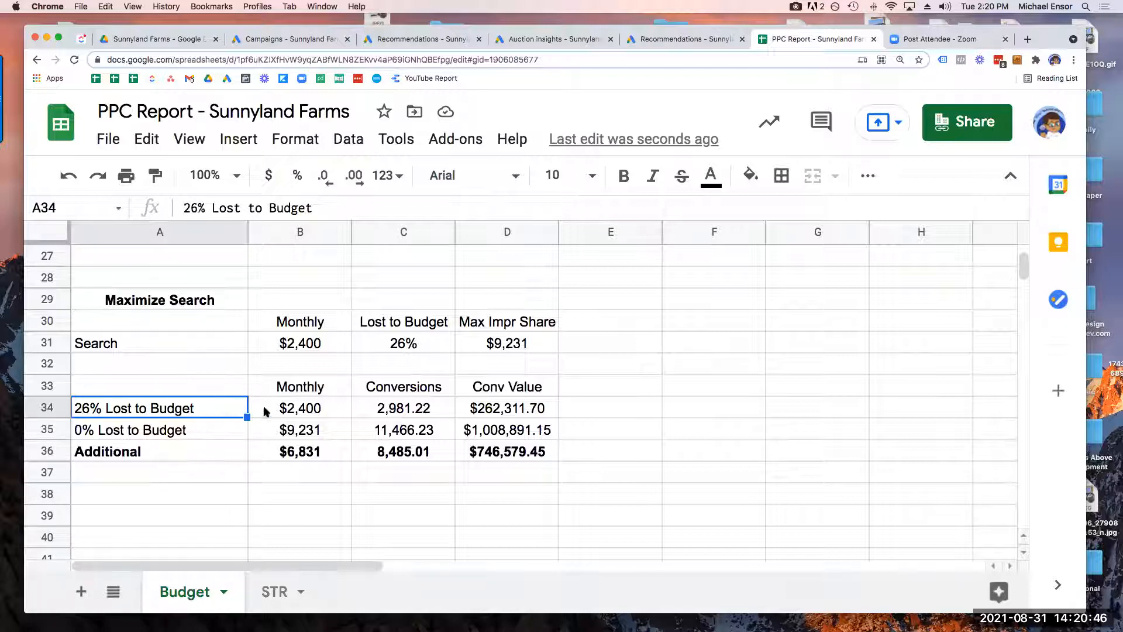
left_click(424, 414)
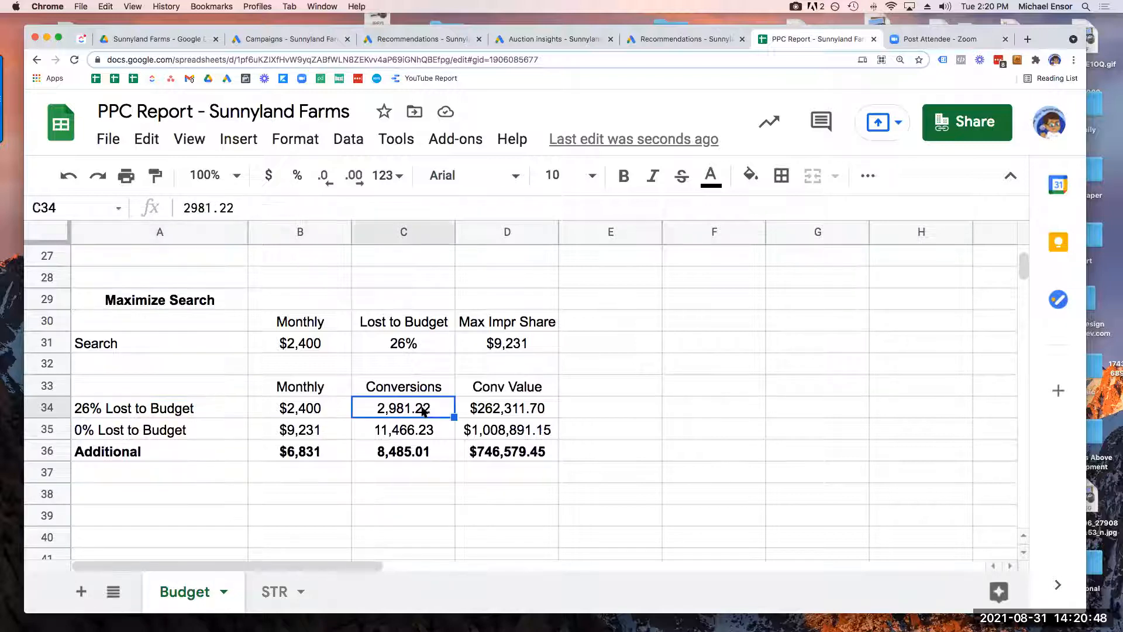
left_click(321, 410)
left_click(520, 409)
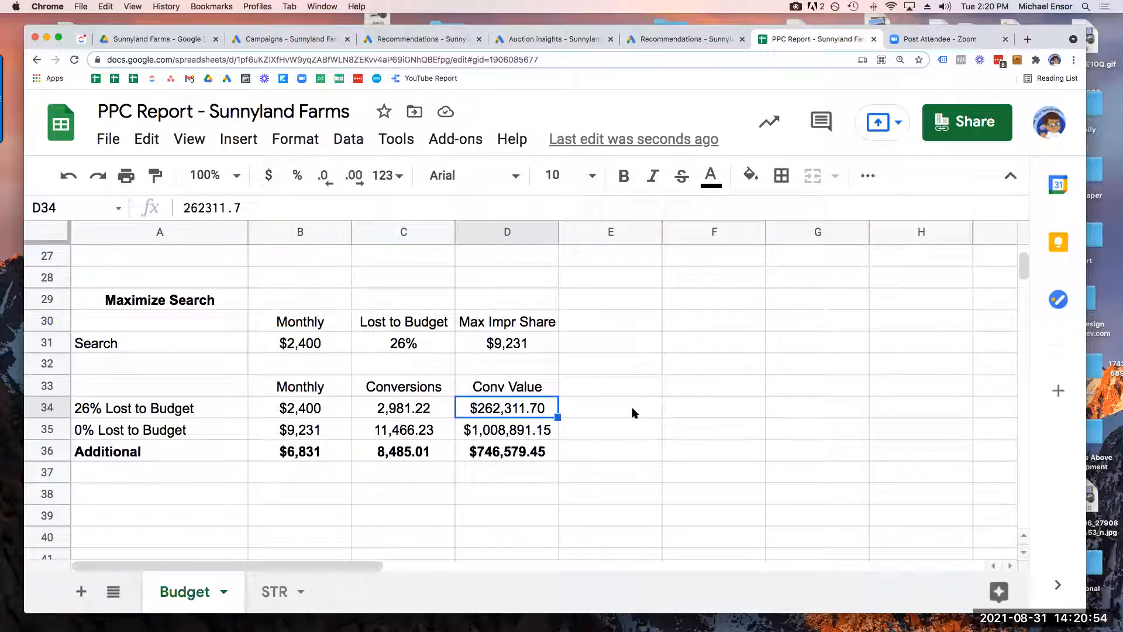
Review the "0% Lost to Budget" row's formulas for monthly spend, conversions and conversion value in B35:D35
key("Down")
key("Left")
key("Left")
key("Left")
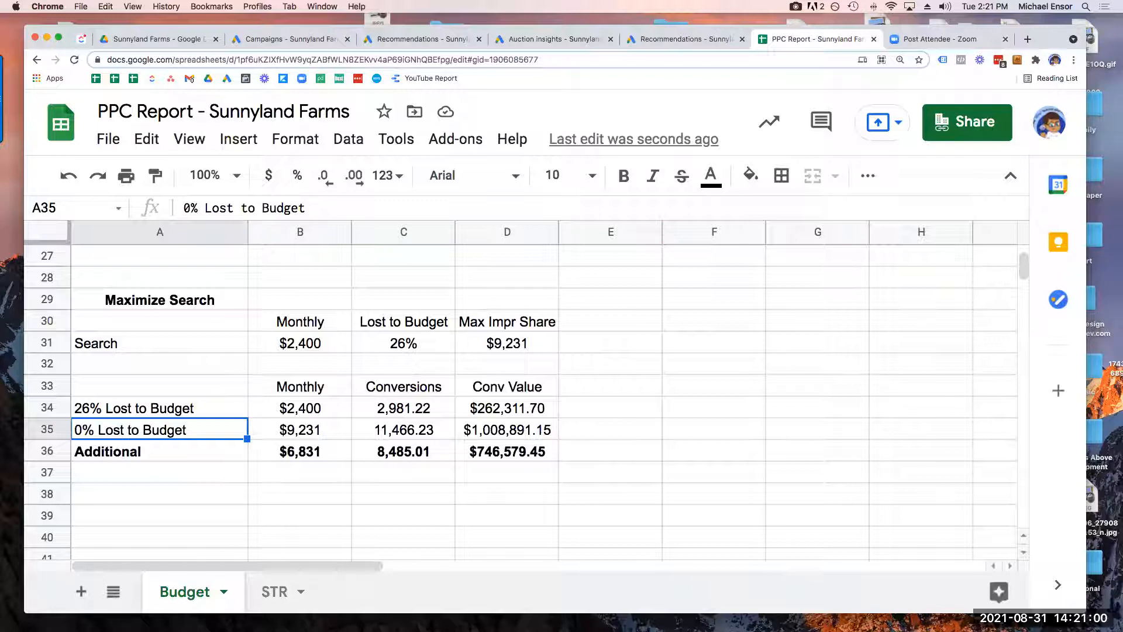
key("Right")
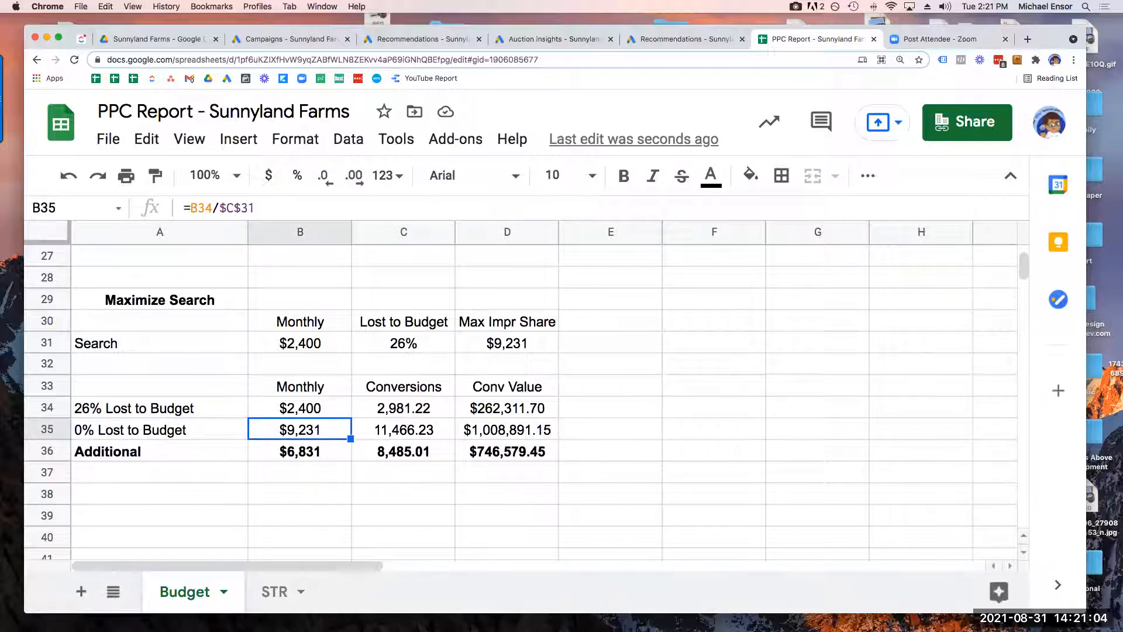
key("Right")
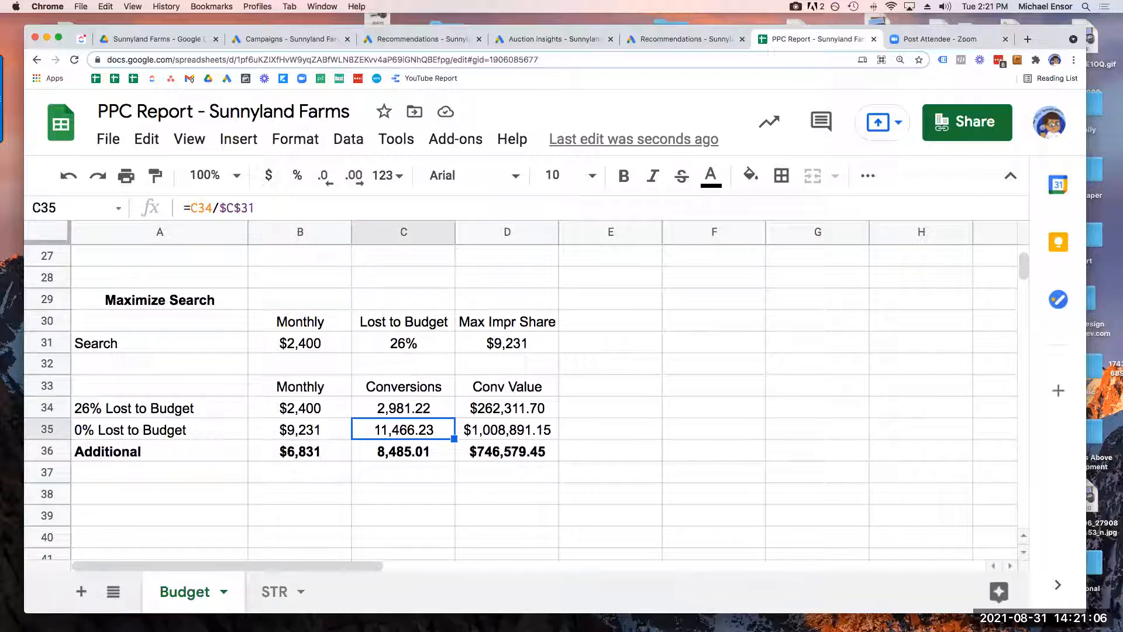
key("Right")
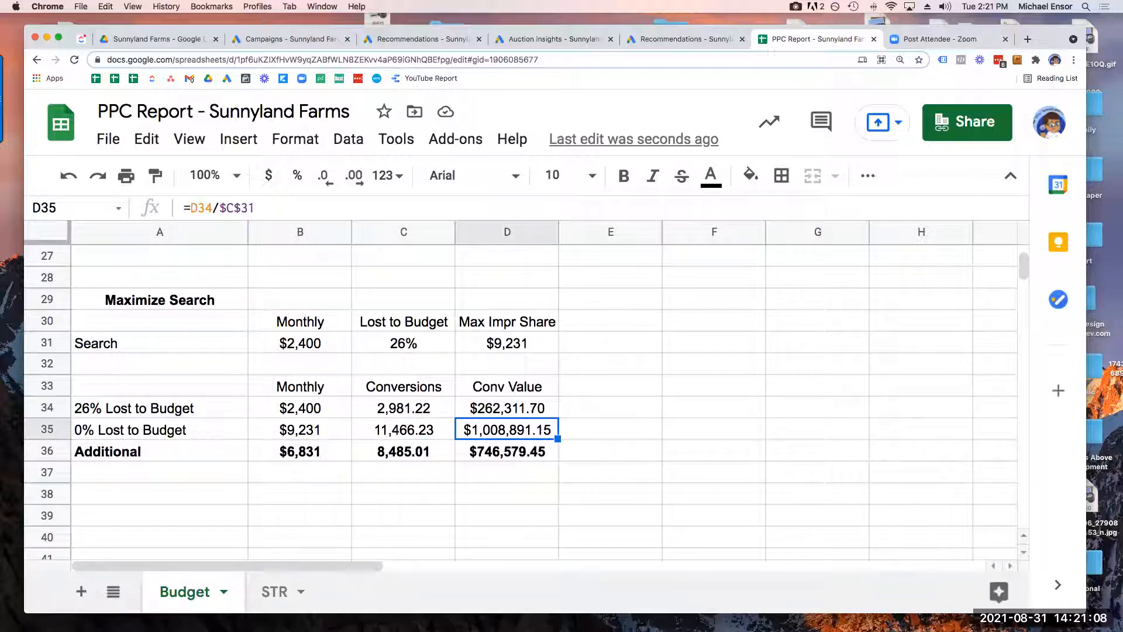
key("Left")
key("Left")
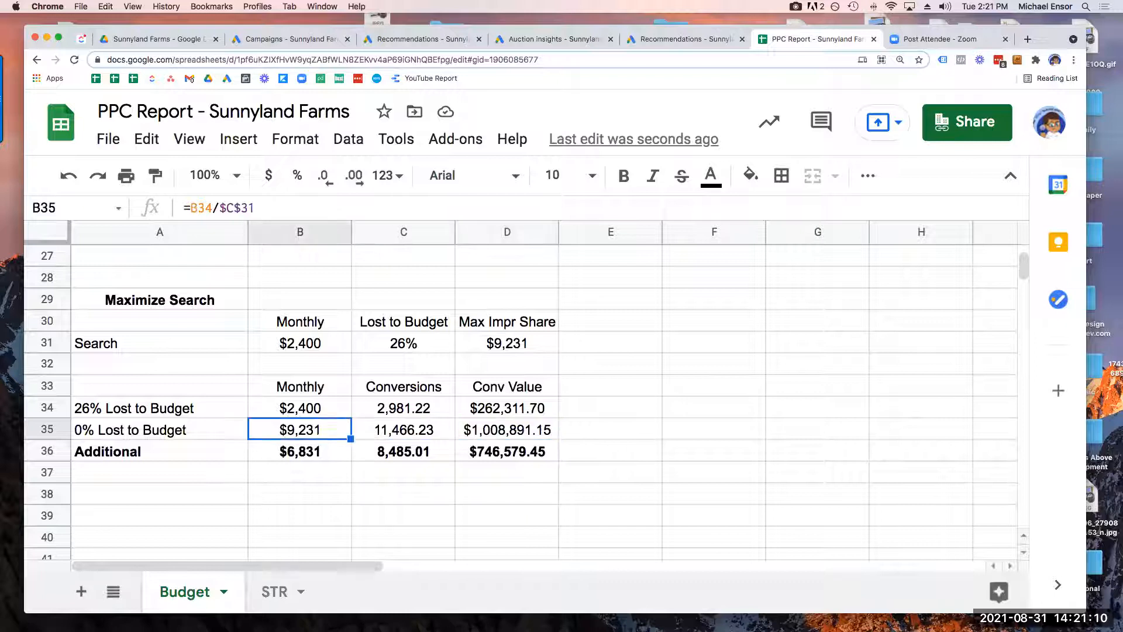
Compare the Additional row's monthly spend and conversion value in B36 and D36 with the "0% Lost to Budget" row
key("Down")
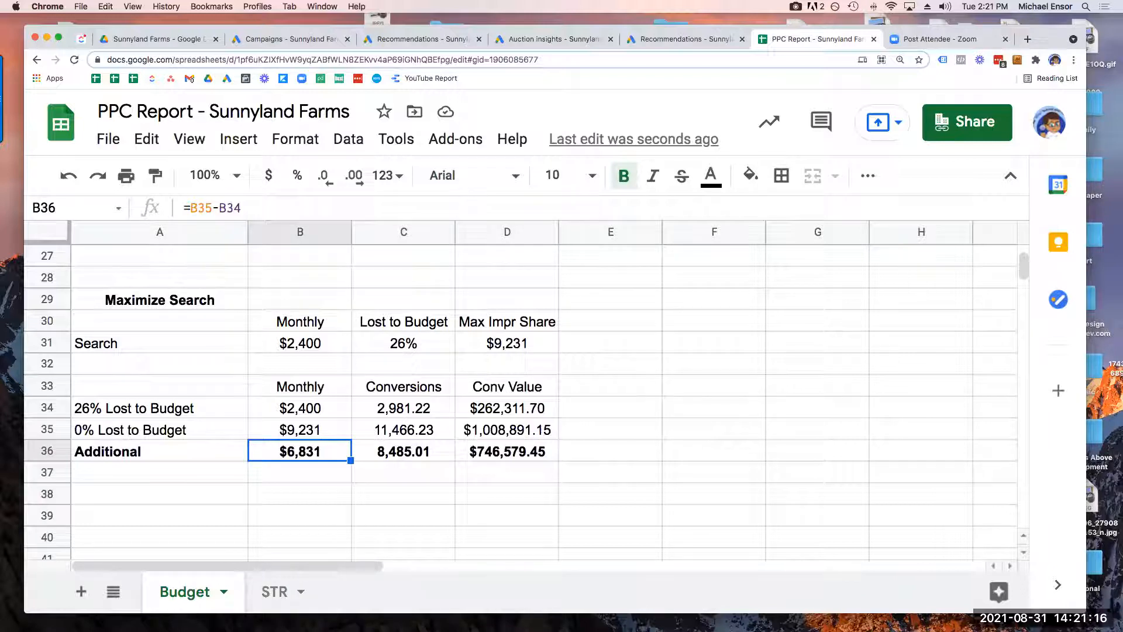
key("Up")
key("Right")
key("Right")
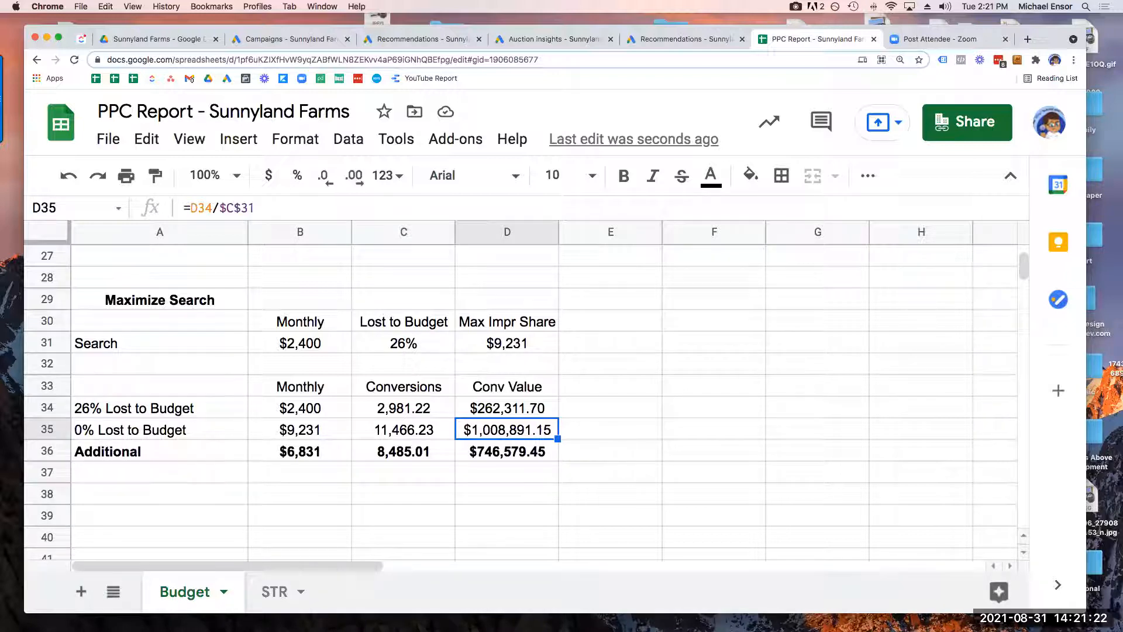
key("Down")
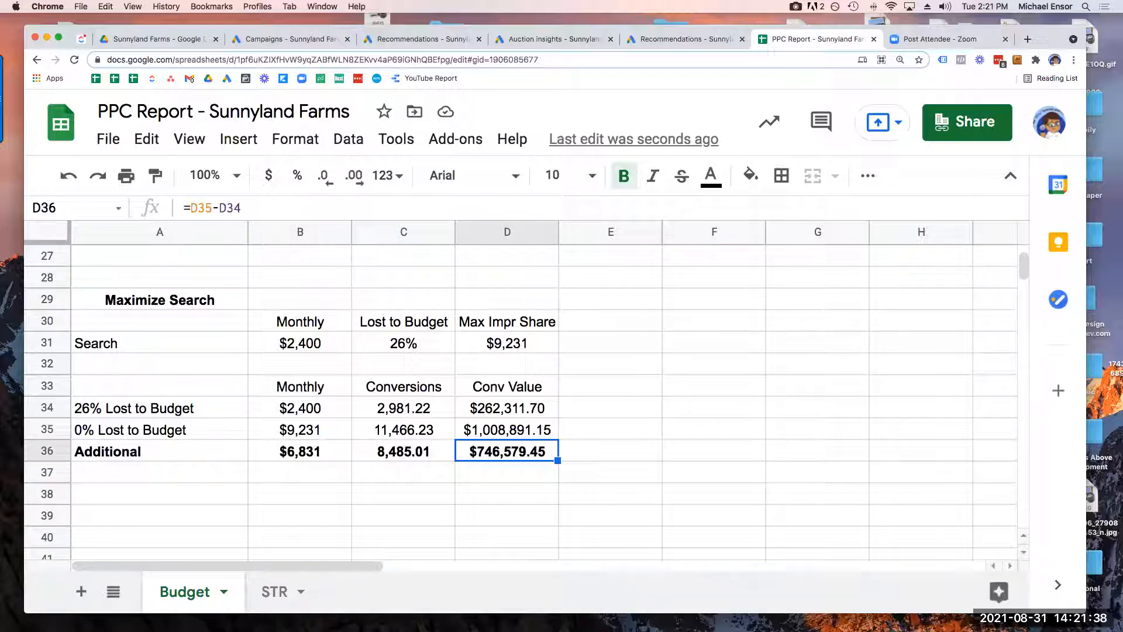
left_click(300, 451)
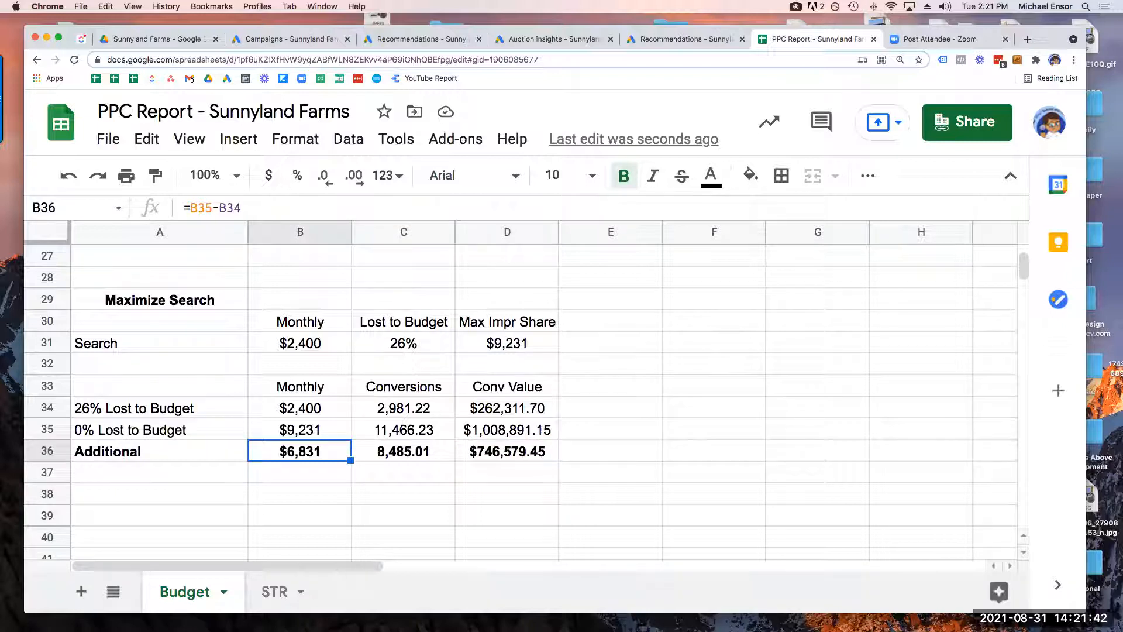
left_click(300, 430)
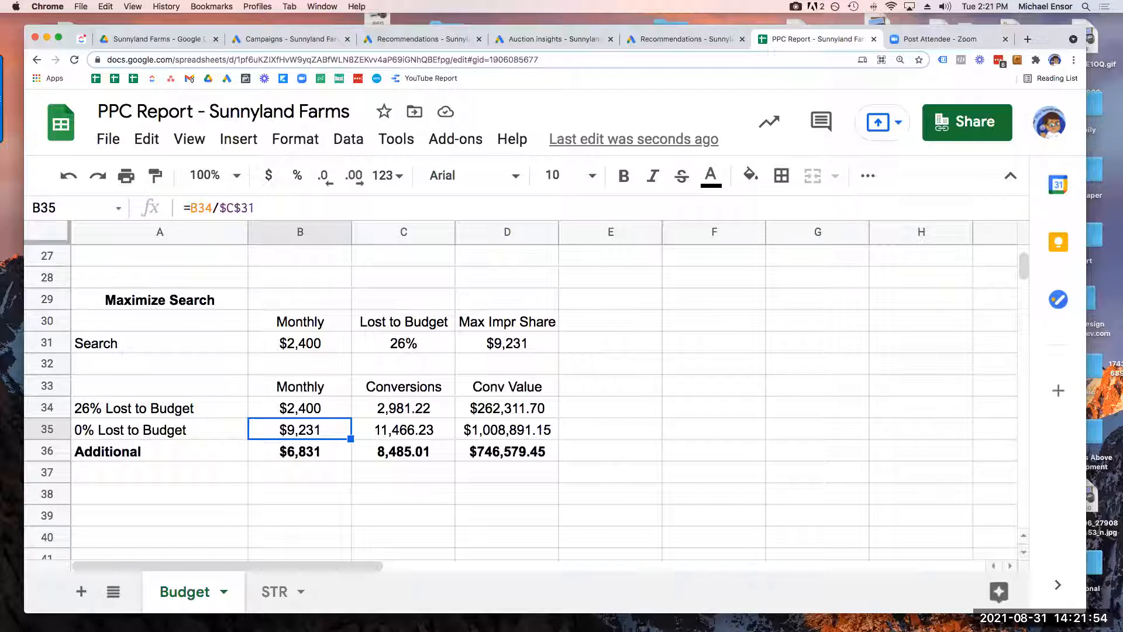
Enter 10% in E34 beside the "26% Lost to Budget" conversion value, formatted as a percentage
key("Up")
key("Right")
key("Right")
key("Right")
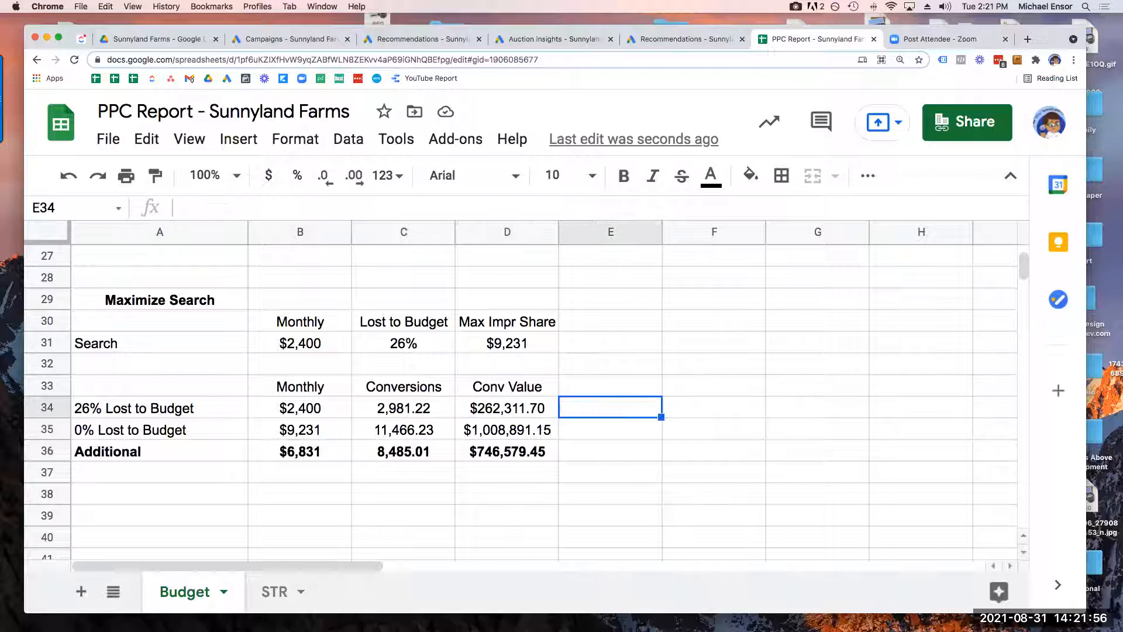
type("10")
key("Return")
key("Up")
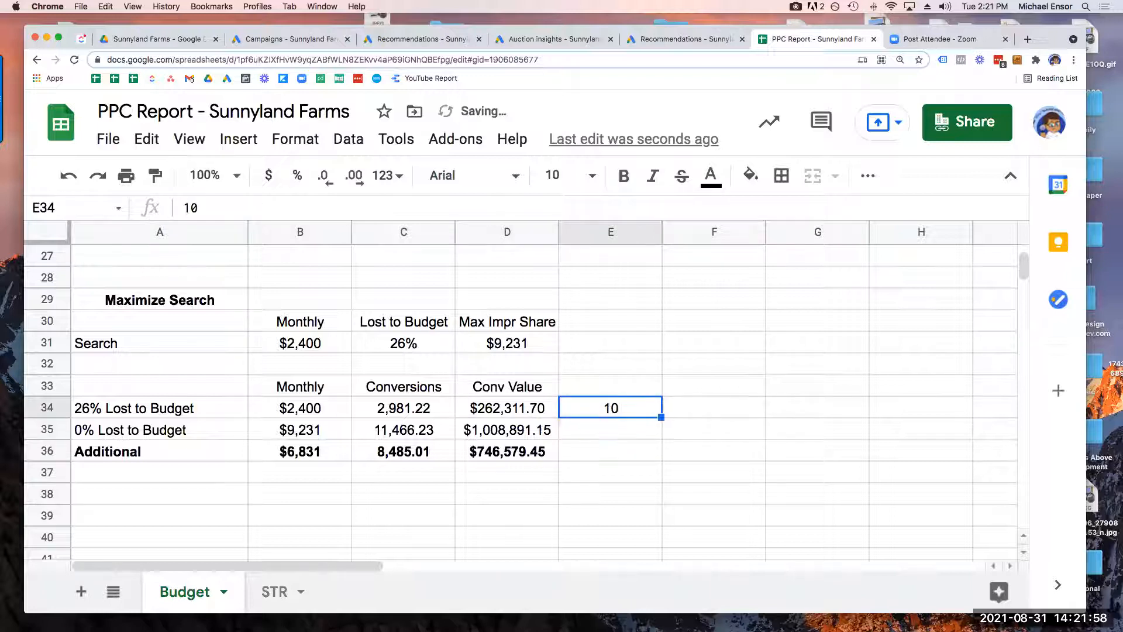
left_click(298, 175)
type("10")
key("Return")
key("Up")
Calculate 10% of the "26% Lost to Budget" conversion value in F34 with =D34*E34
key("Right")
type("=")
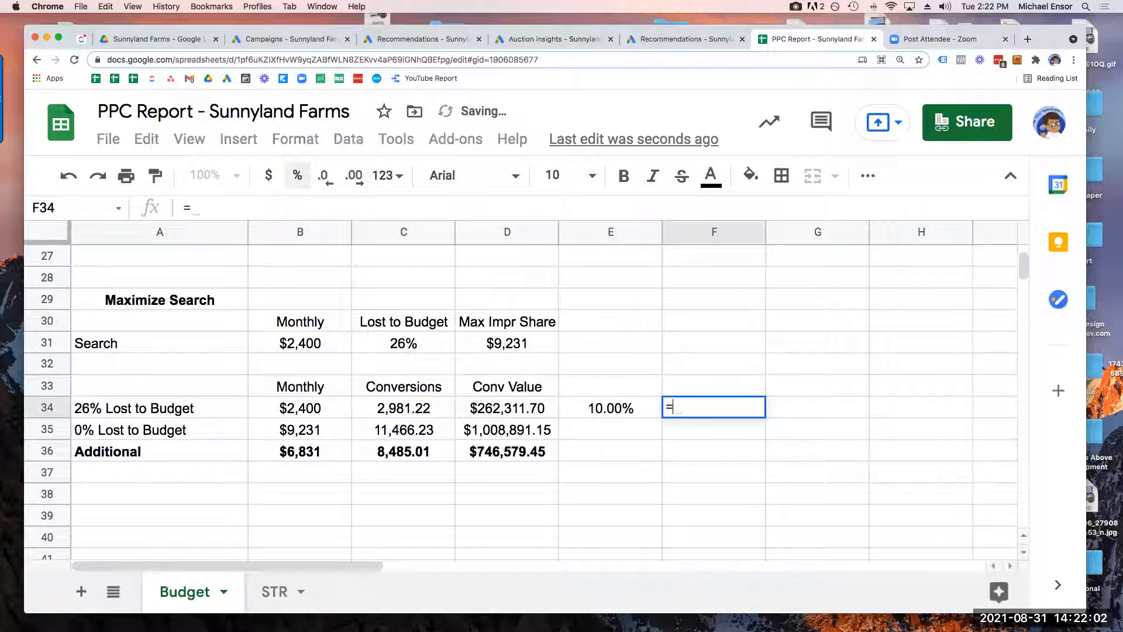
key("Left")
type("*")
key("Left")
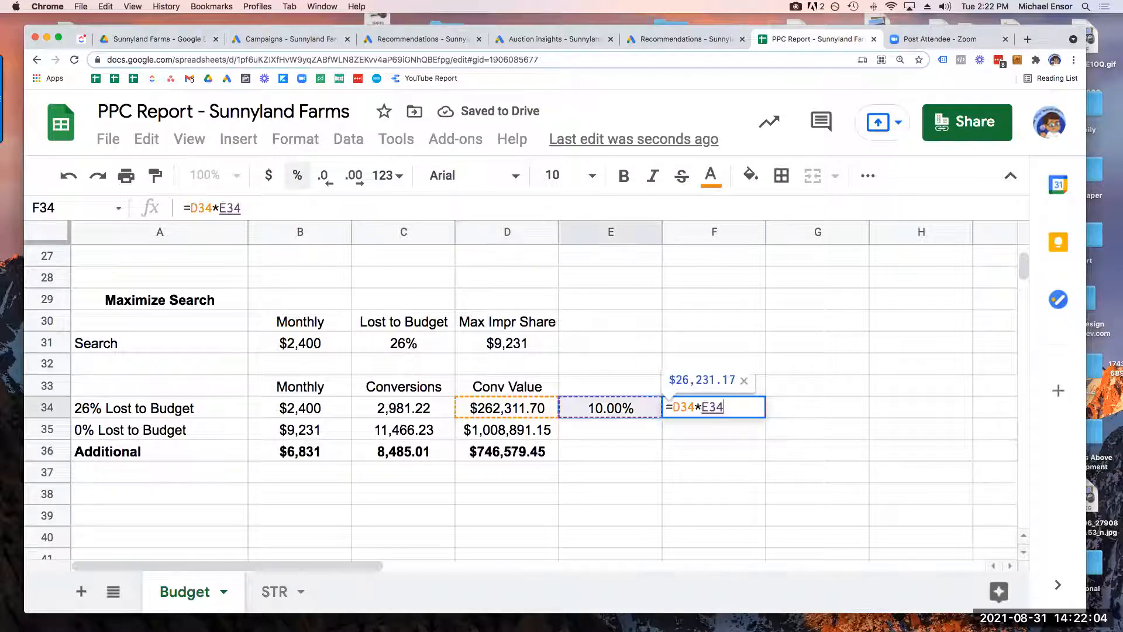
key("Return")
Copy the percentage and calculation in E34:F34 to the "0% Lost to Budget" and Additional rows, E35:F35 and E36:F36
key("Up")
key("Left")
key("shift+Right")
key("super+c")
key("Down")
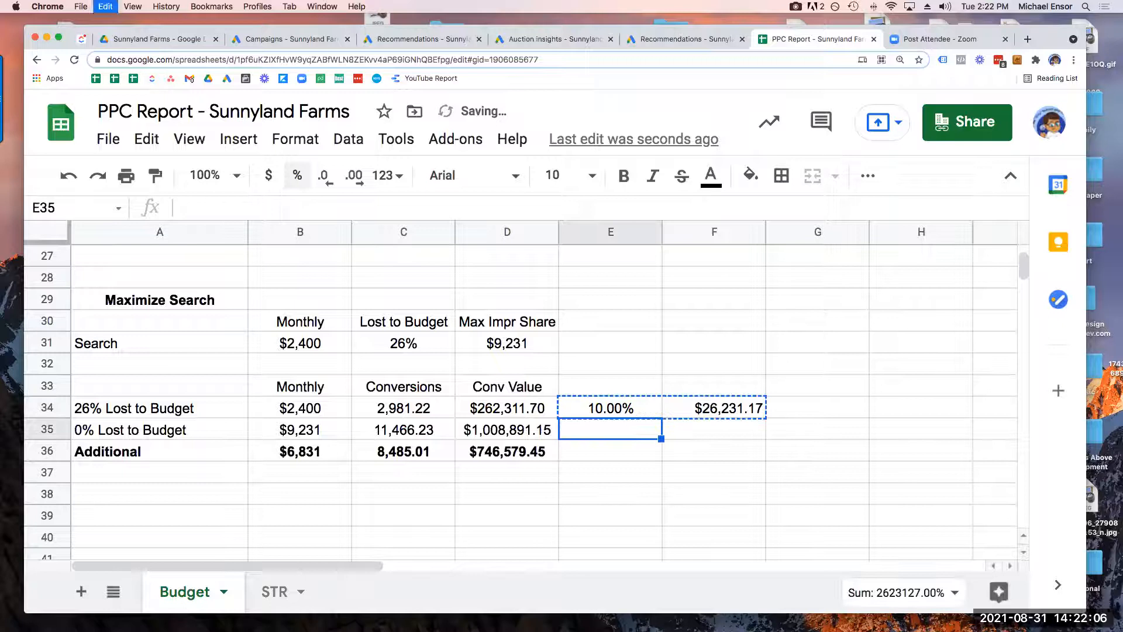
key("super+v")
key("Down")
key("super+v")
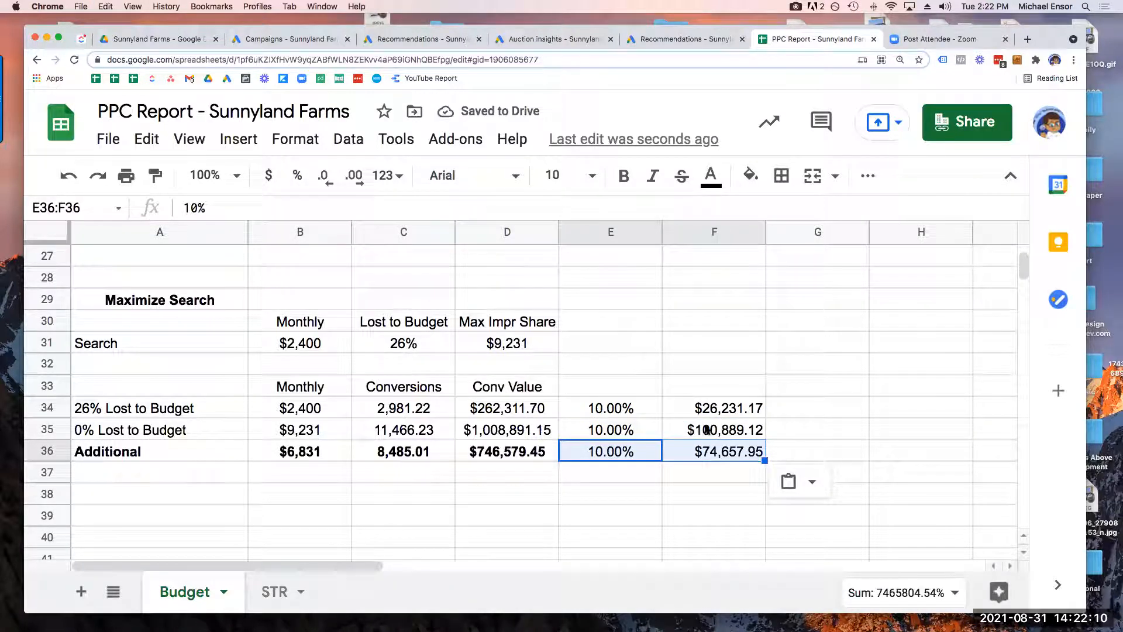
Compare the "0% Lost to Budget" monthly spend in B35 with its 10% calculation in E35:F35 and the Additional spend in B36
left_click(294, 430)
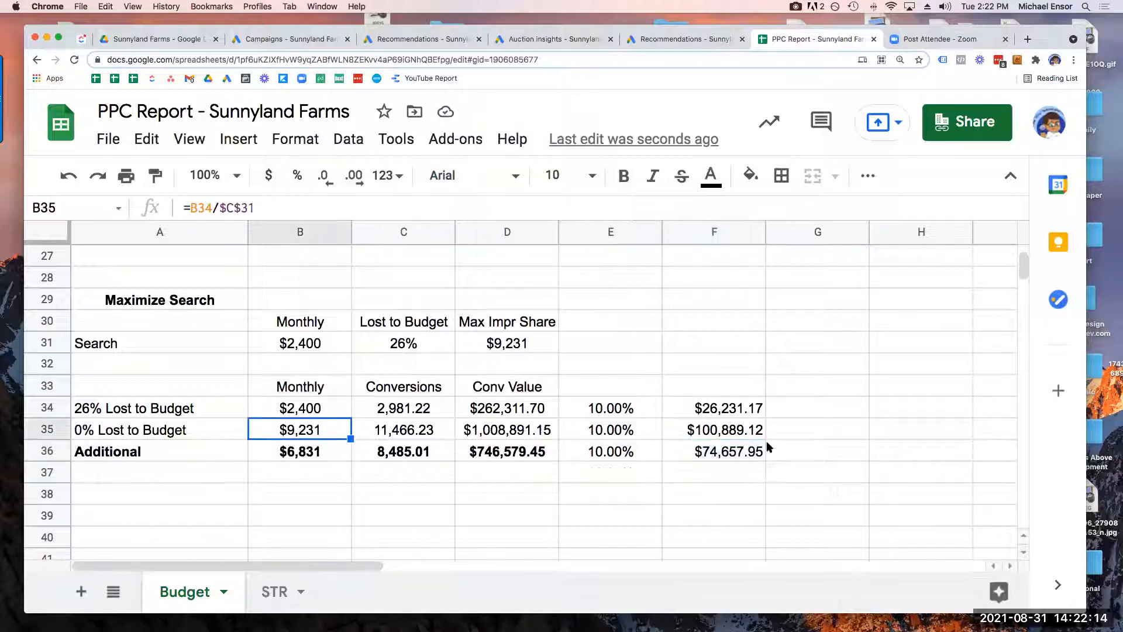
left_click(725, 432)
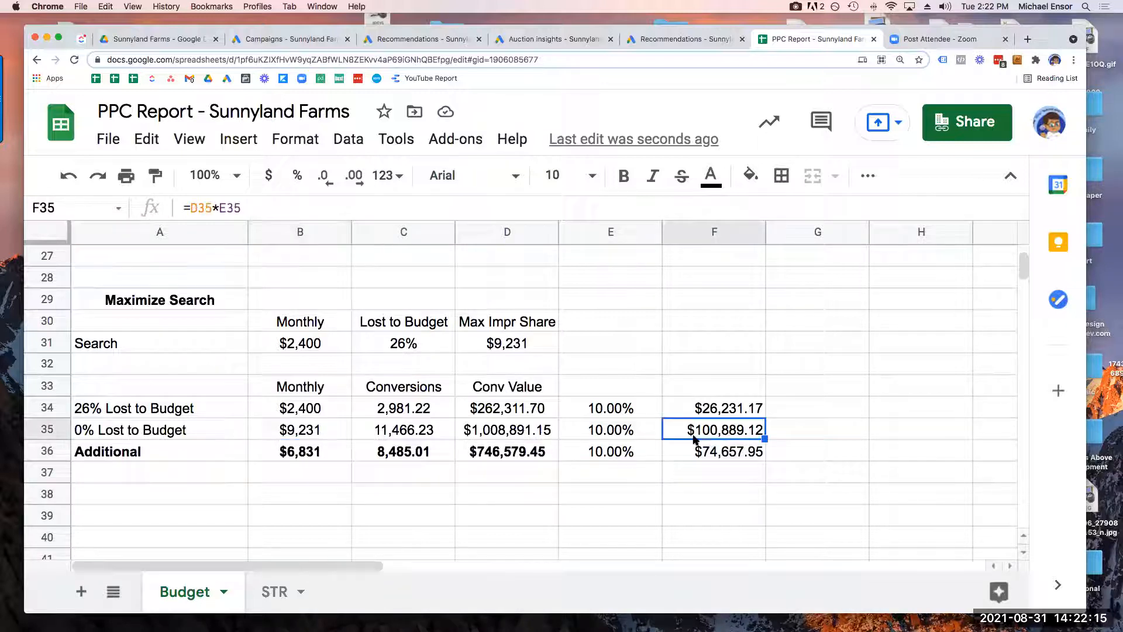
left_click(618, 433)
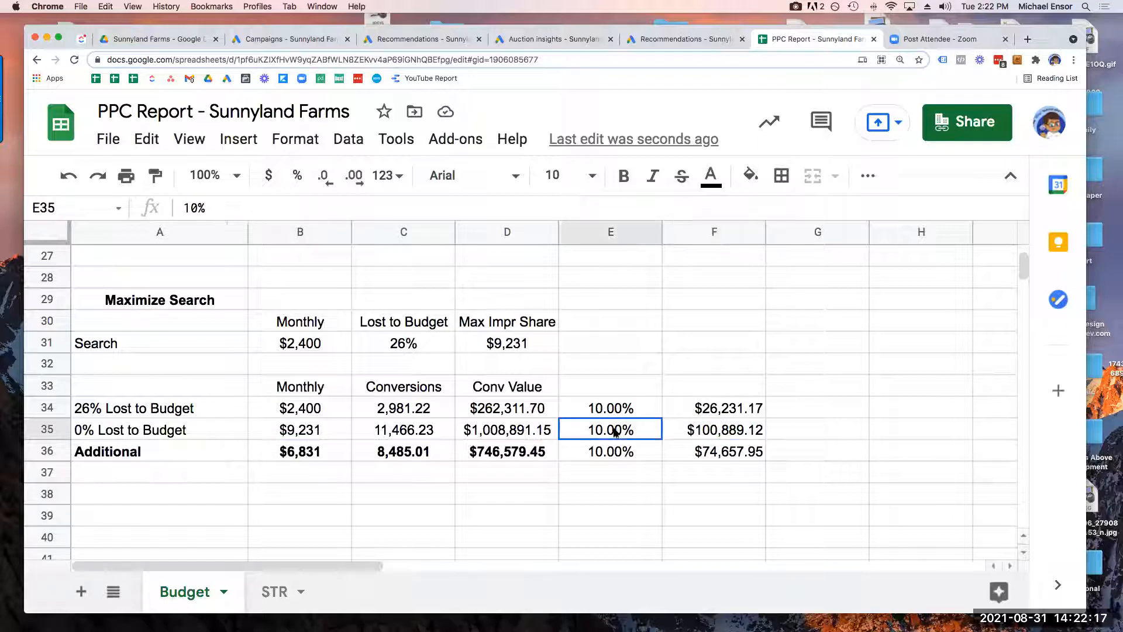
left_click(726, 430)
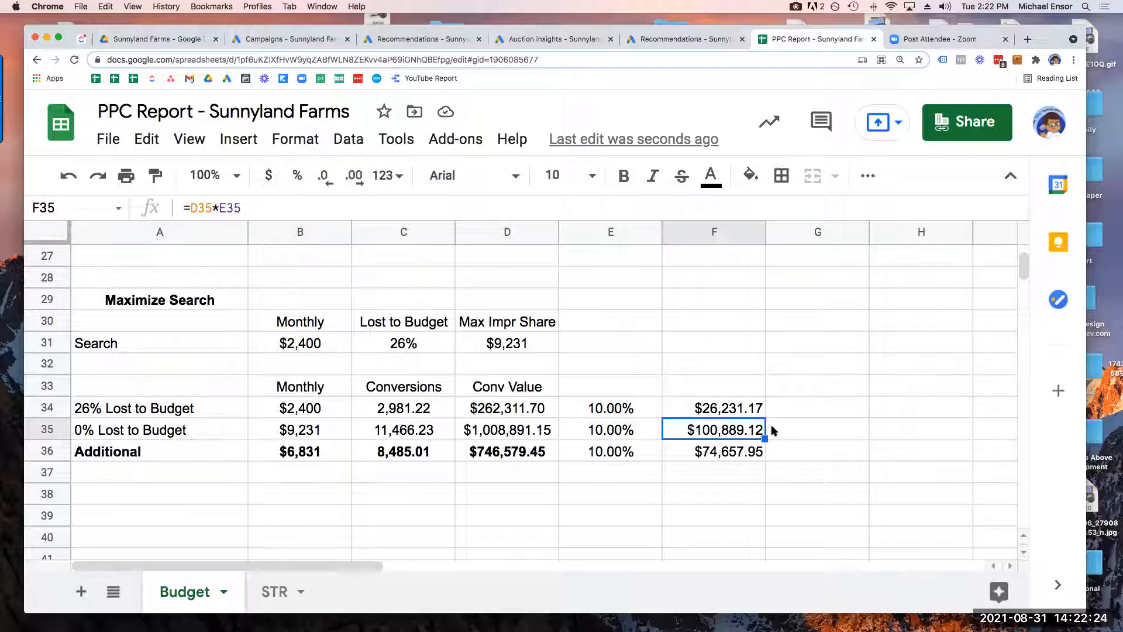
left_click(316, 456)
left_click(334, 431)
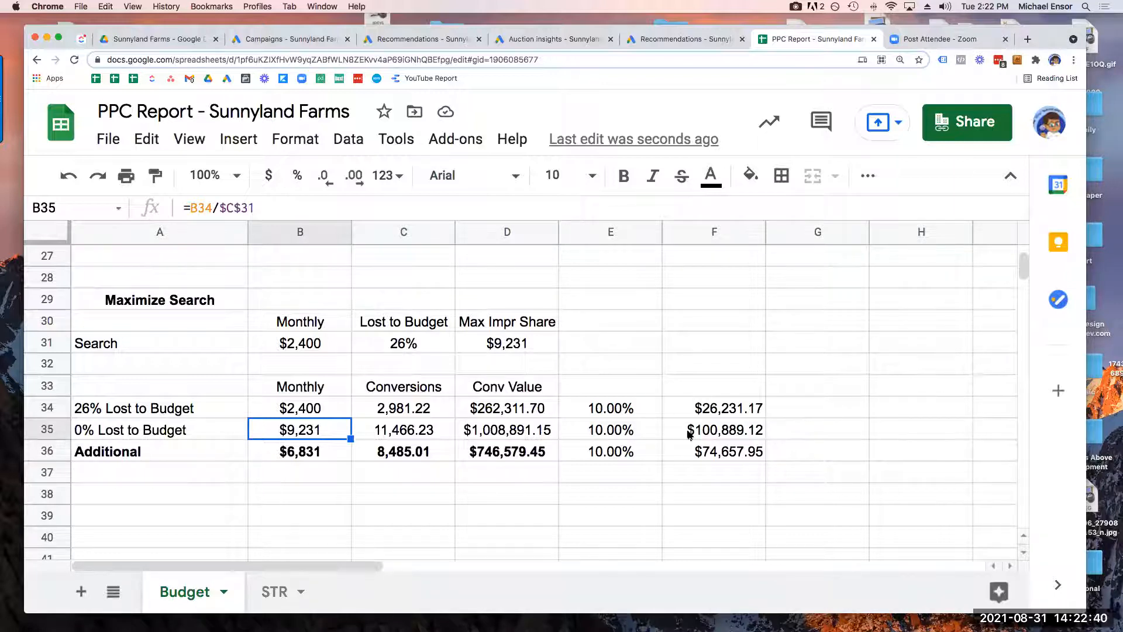
scroll(339, 432, "up", 1)
scroll(340, 432, "up", 5)
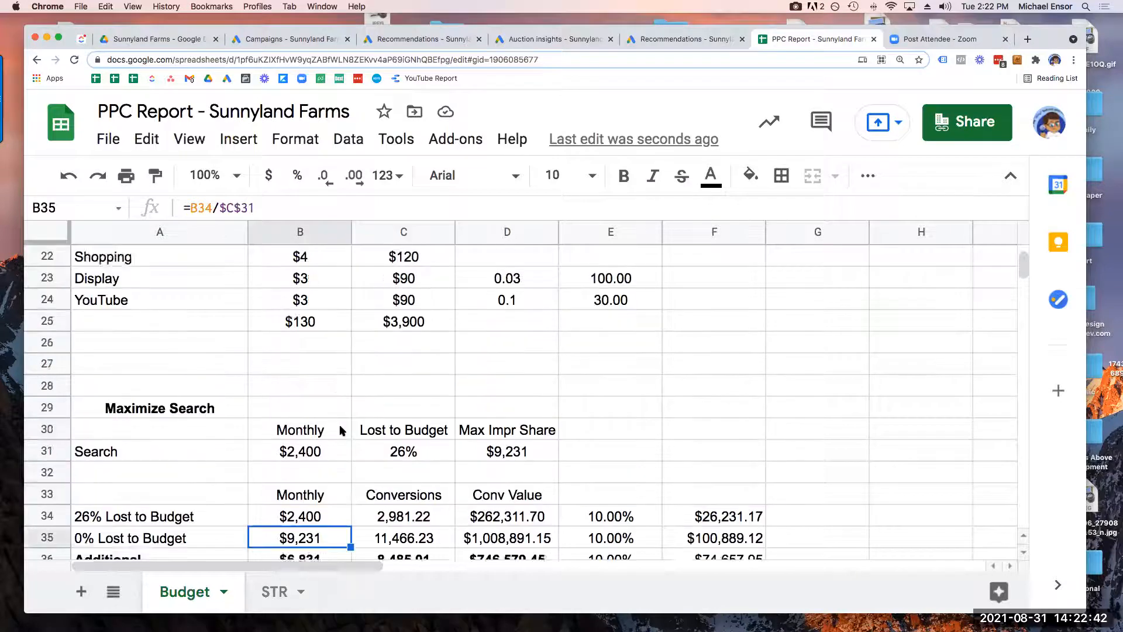
Switch to the Google Ads campaigns table and compare cost, conversion and impression-share metrics for the Brand and SLF - Pecans campaigns
scroll(340, 432, "down", 2)
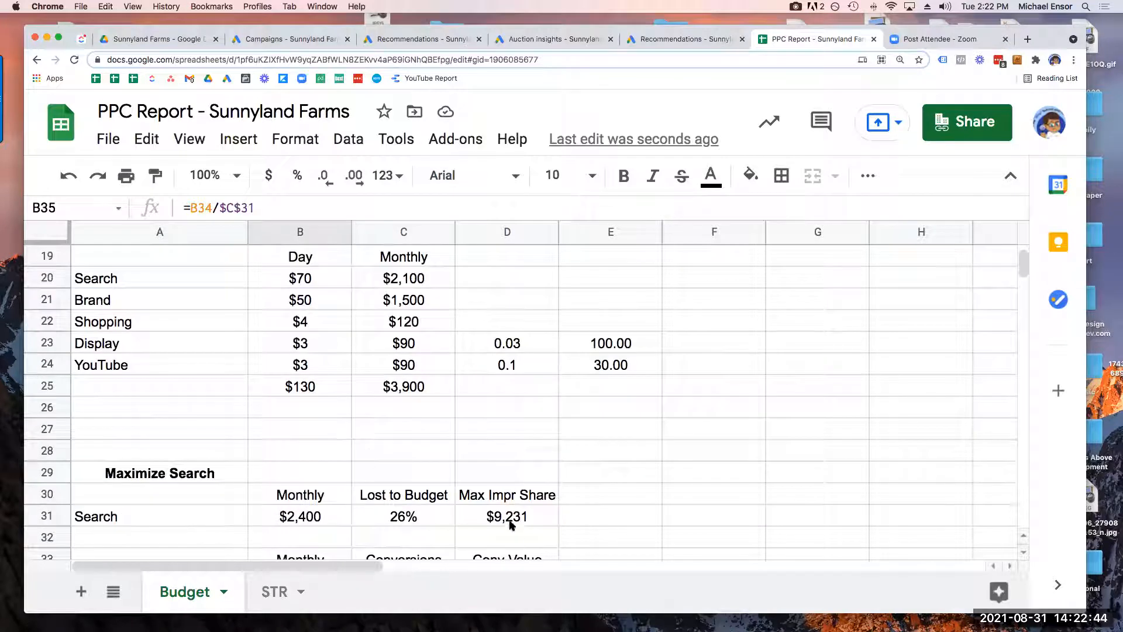
left_click(314, 45)
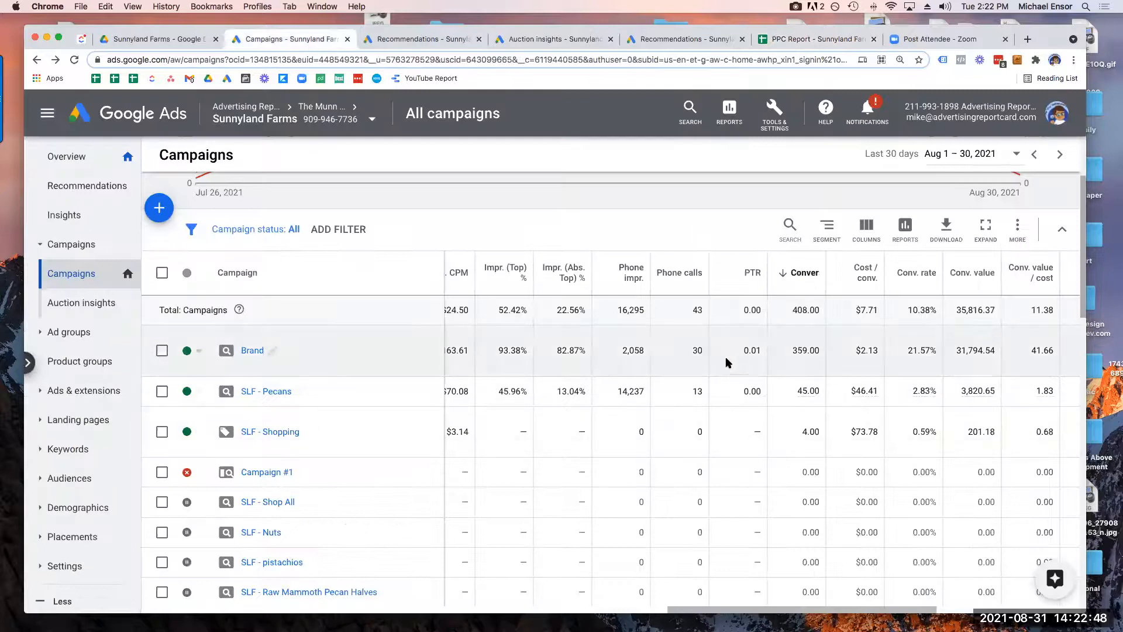
scroll(726, 392, "right", 5)
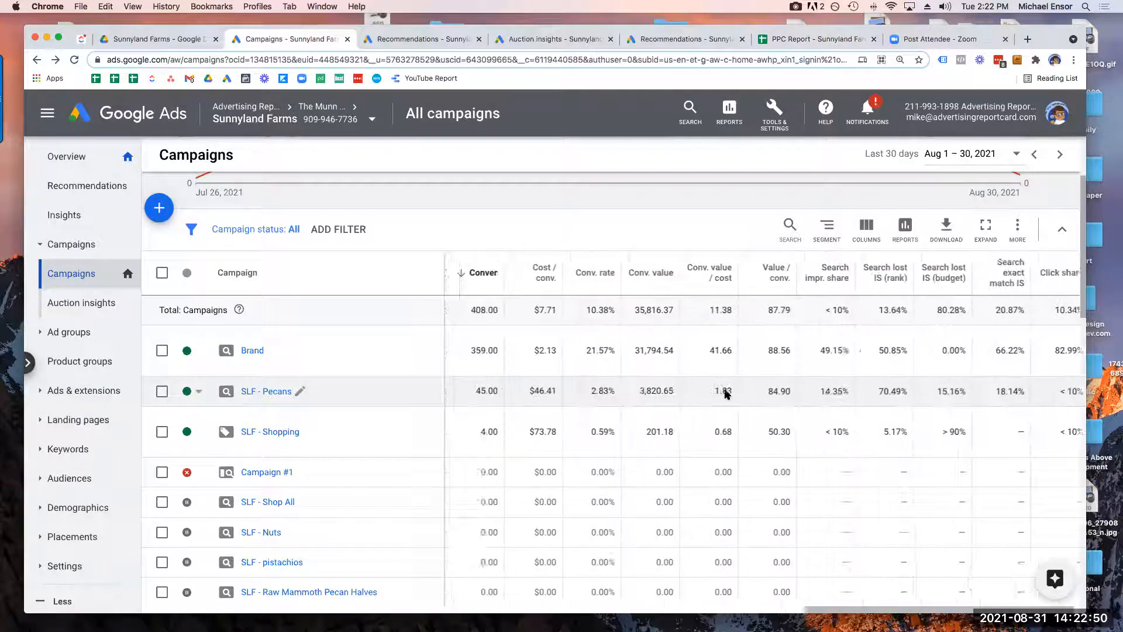
scroll(904, 383, "left", 10)
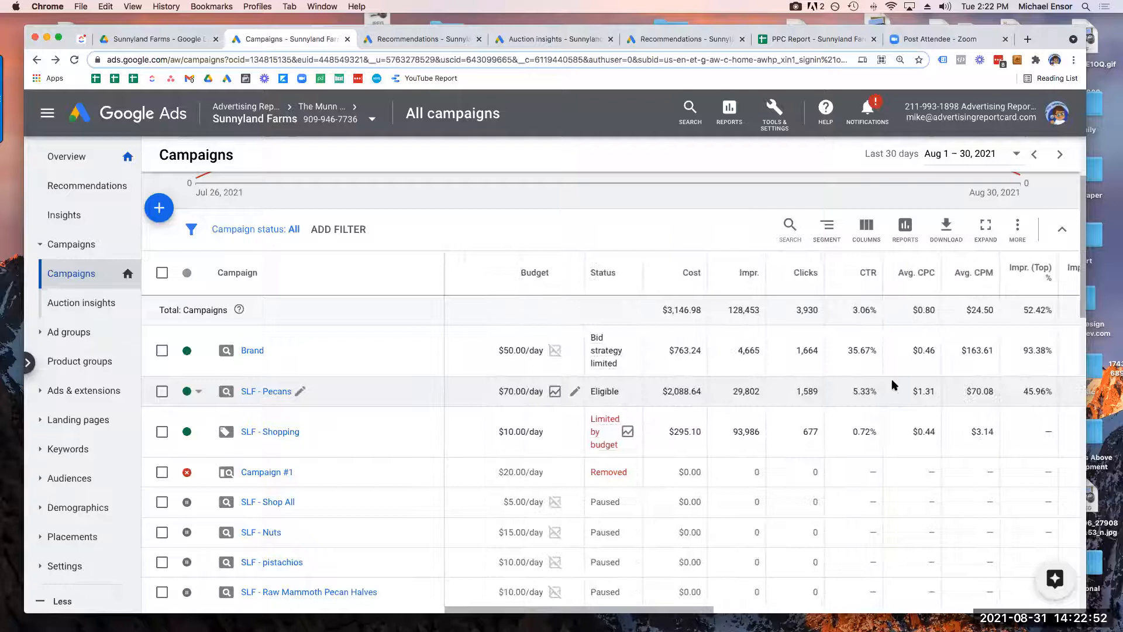
scroll(894, 386, "right", 5)
scroll(893, 385, "down", 1)
scroll(892, 380, "left", 5)
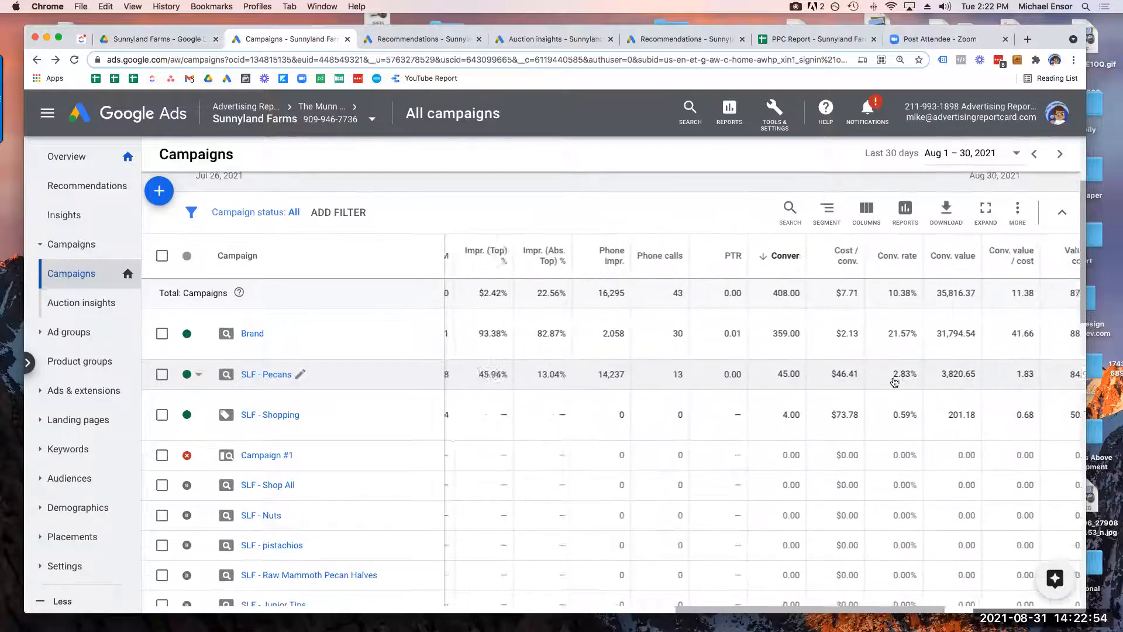
scroll(643, 389, "up", 1)
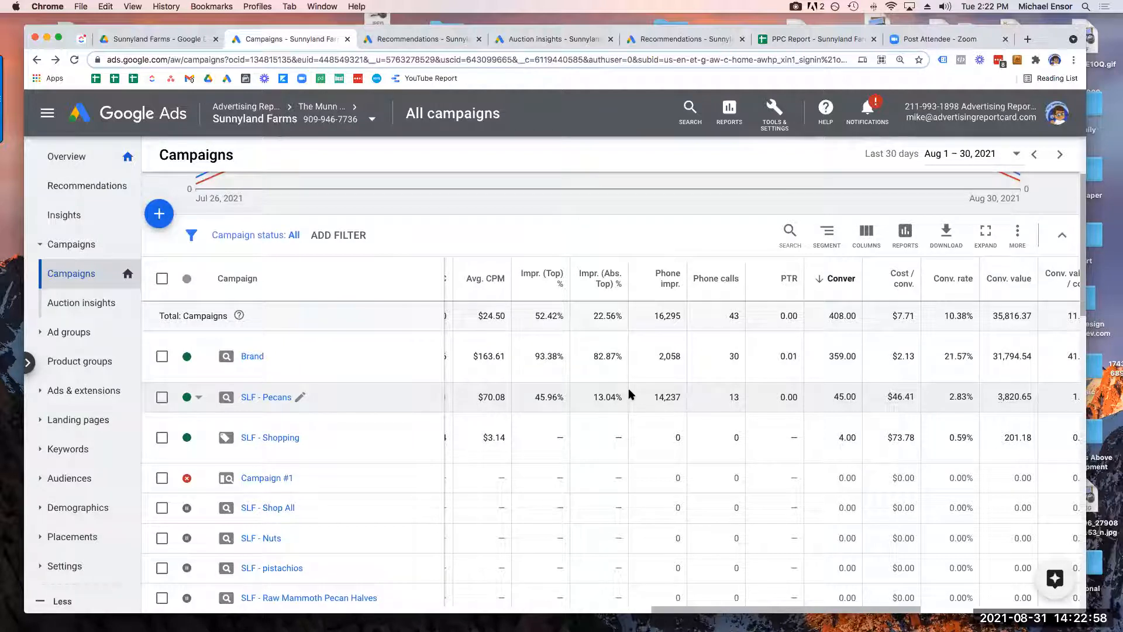
Examine the SLF - Pecans campaign's search impression share lost to rank
scroll(632, 393, "right", 10)
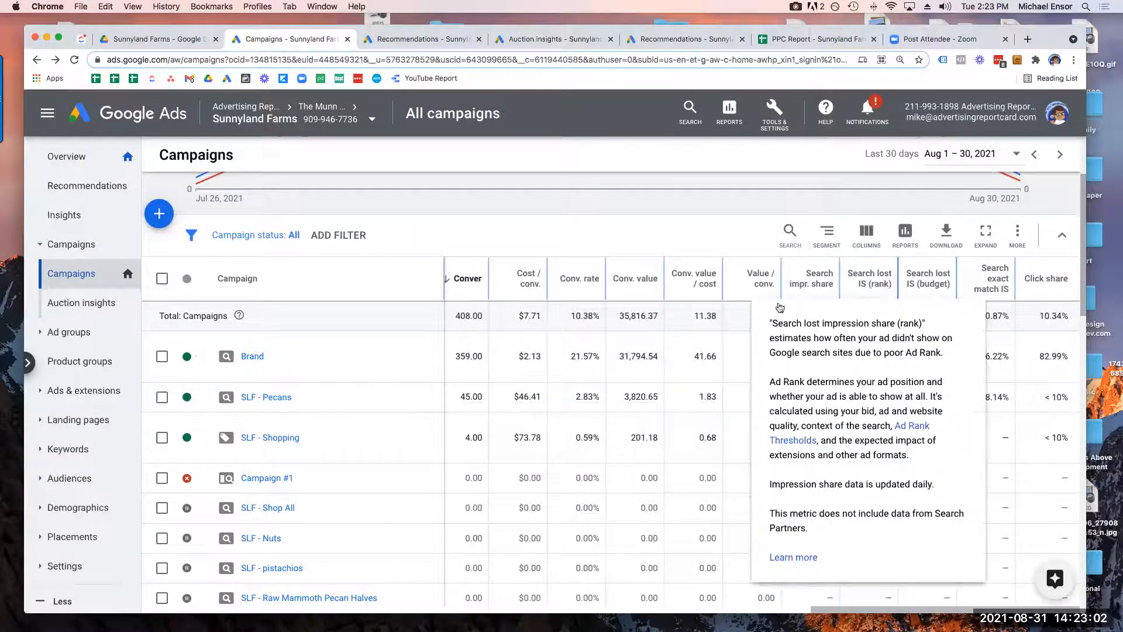
mouse_move(863, 397)
left_mouse_down()
mouse_move(893, 399)
mouse_move(864, 400)
left_mouse_up()
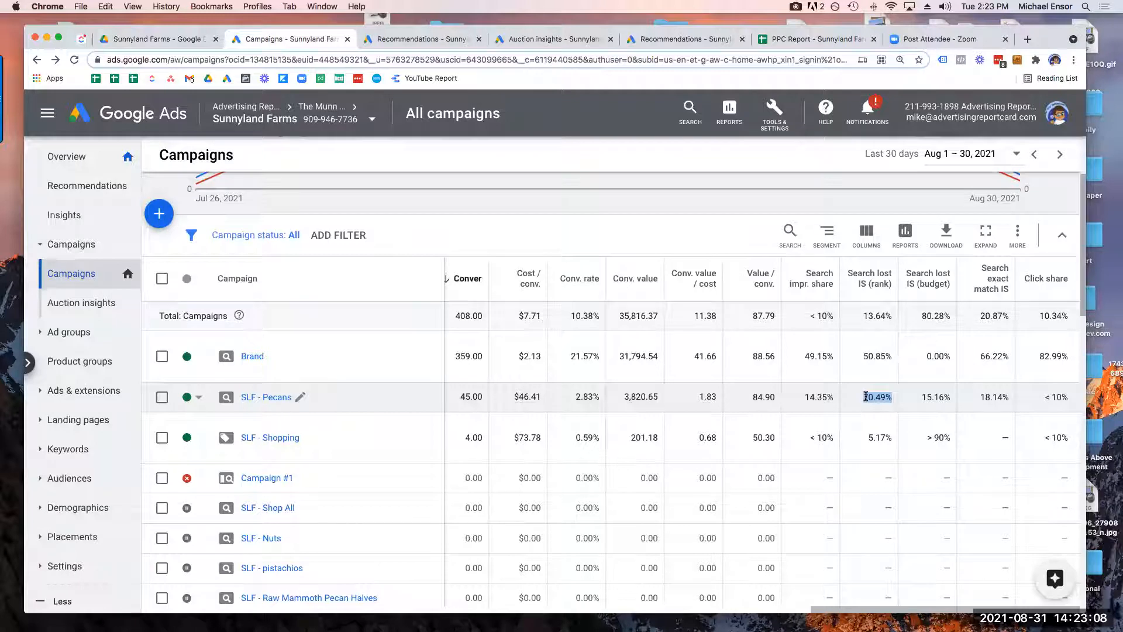
left_click(866, 396)
mouse_move(866, 397)
left_mouse_down()
mouse_move(888, 397)
mouse_move(864, 397)
left_mouse_up()
left_click(889, 397)
scroll(864, 397, "left", 10)
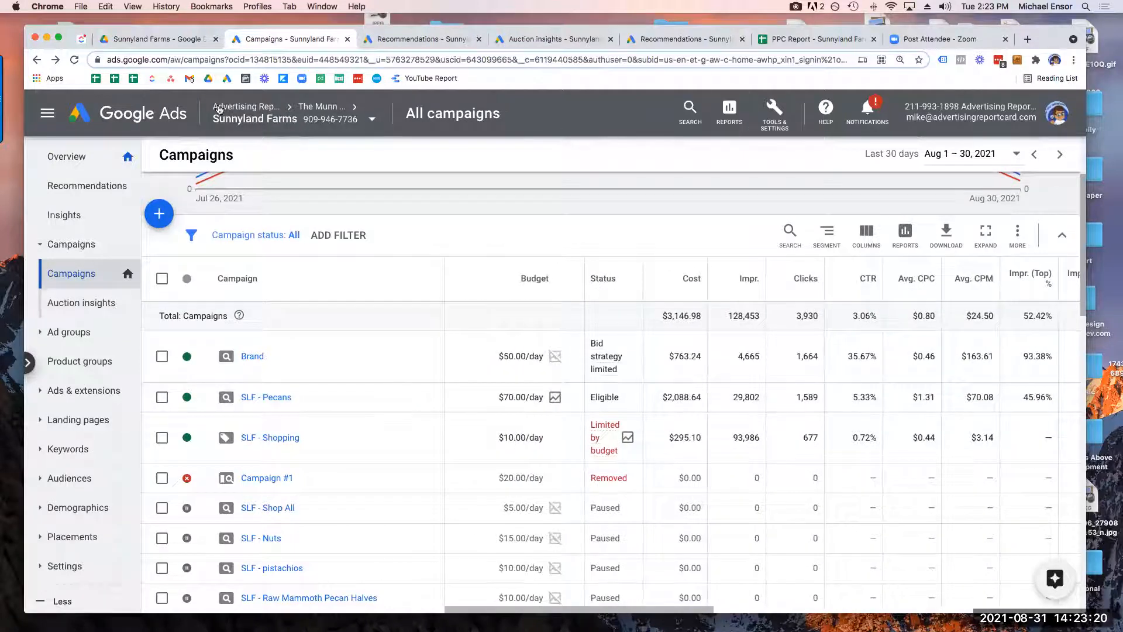
Return to the PPC Report spreadsheet and compare the Current Budget with the Push Sales and Expand Reach recommended budgets
left_click(82, 39)
key("super+w")
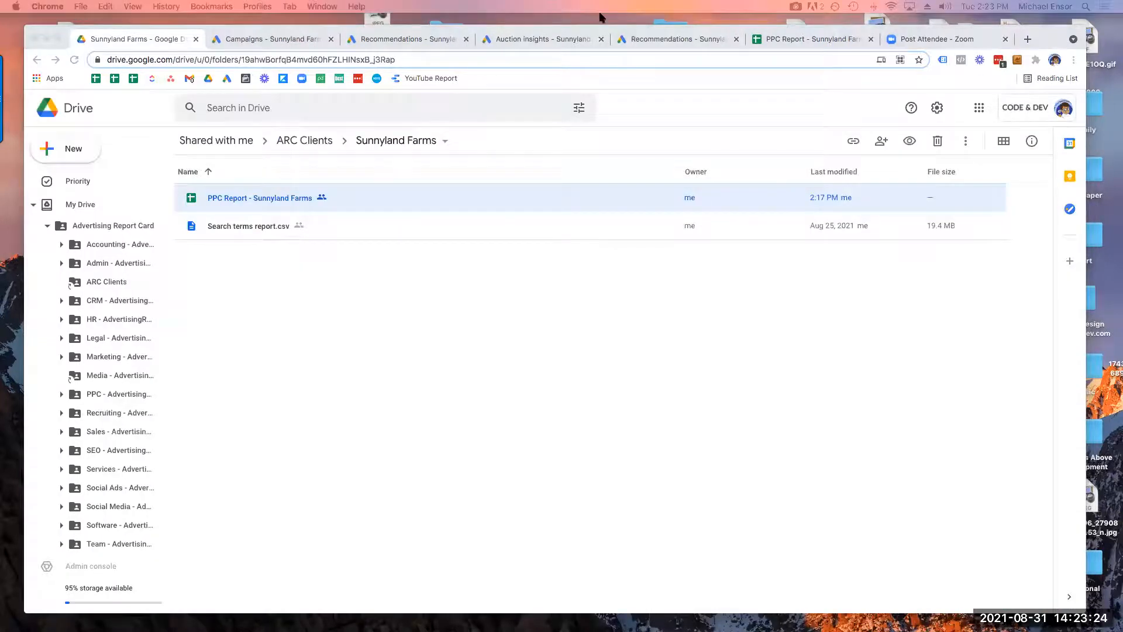
left_click(813, 39)
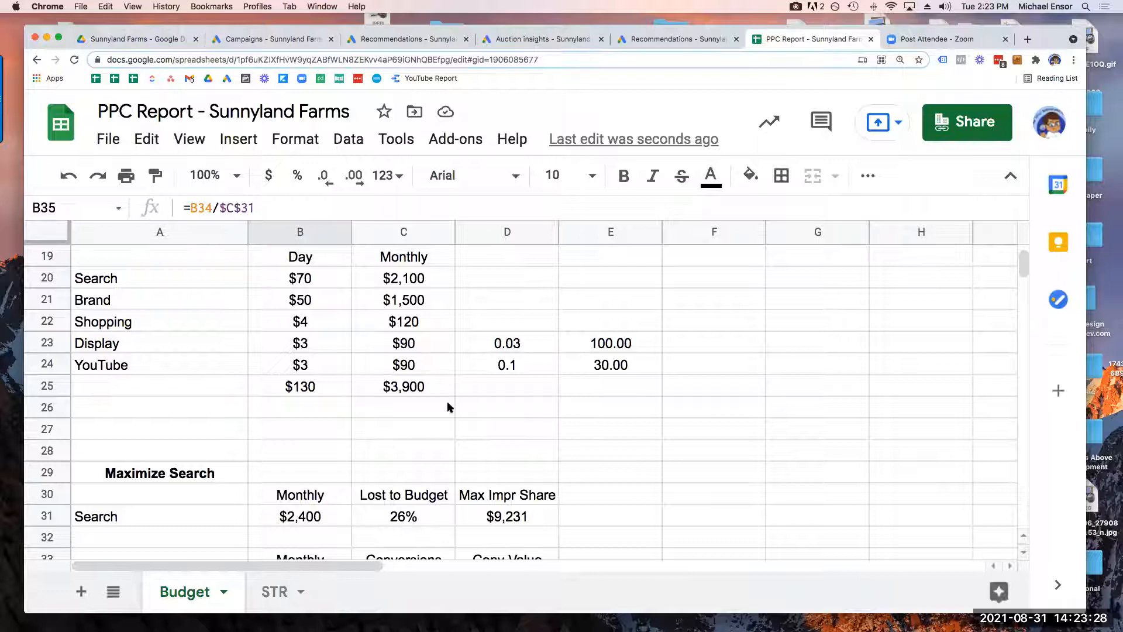
scroll(450, 408, "up", 6)
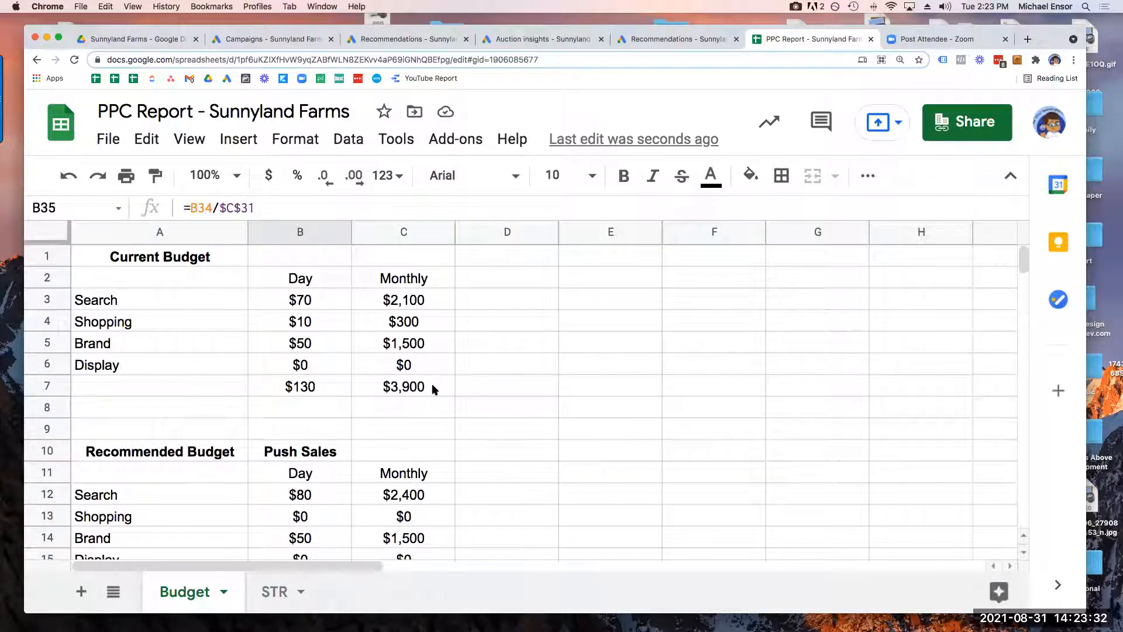
scroll(436, 383, "down", 4)
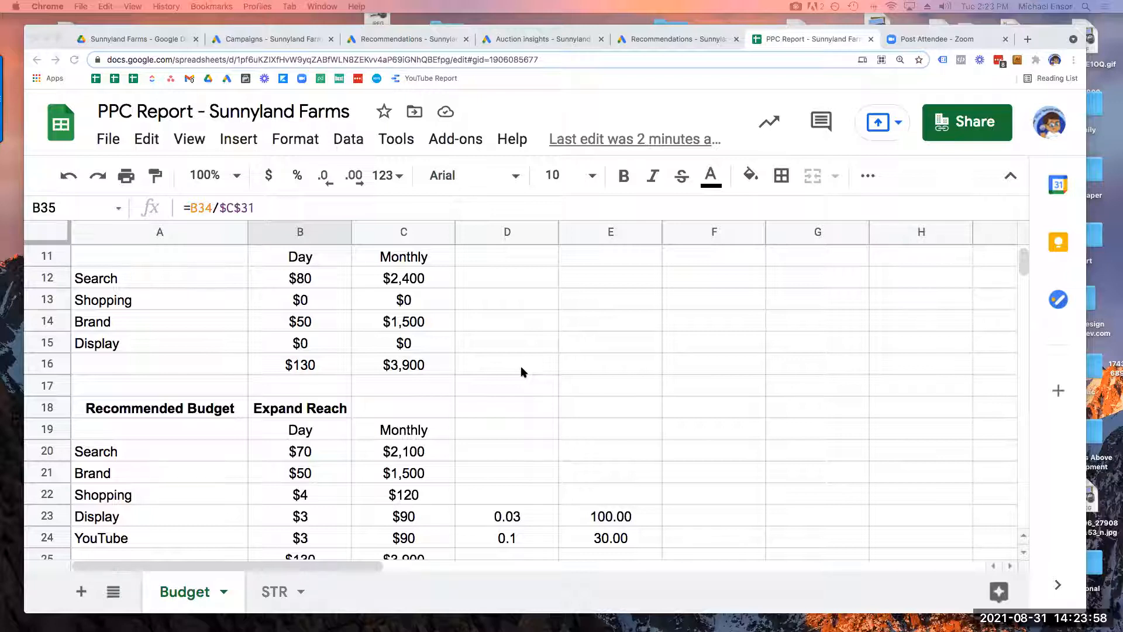
Switch to the Google Ads campaigns table and examine the Brand campaign's conversion rate
left_click(313, 41)
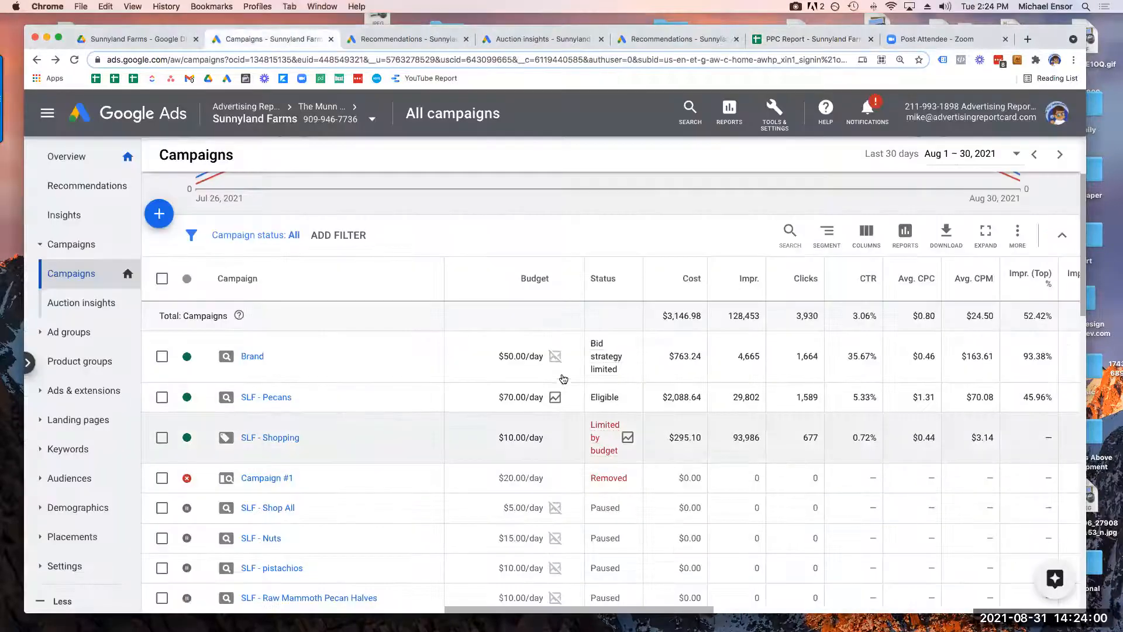
scroll(703, 377, "right", 5)
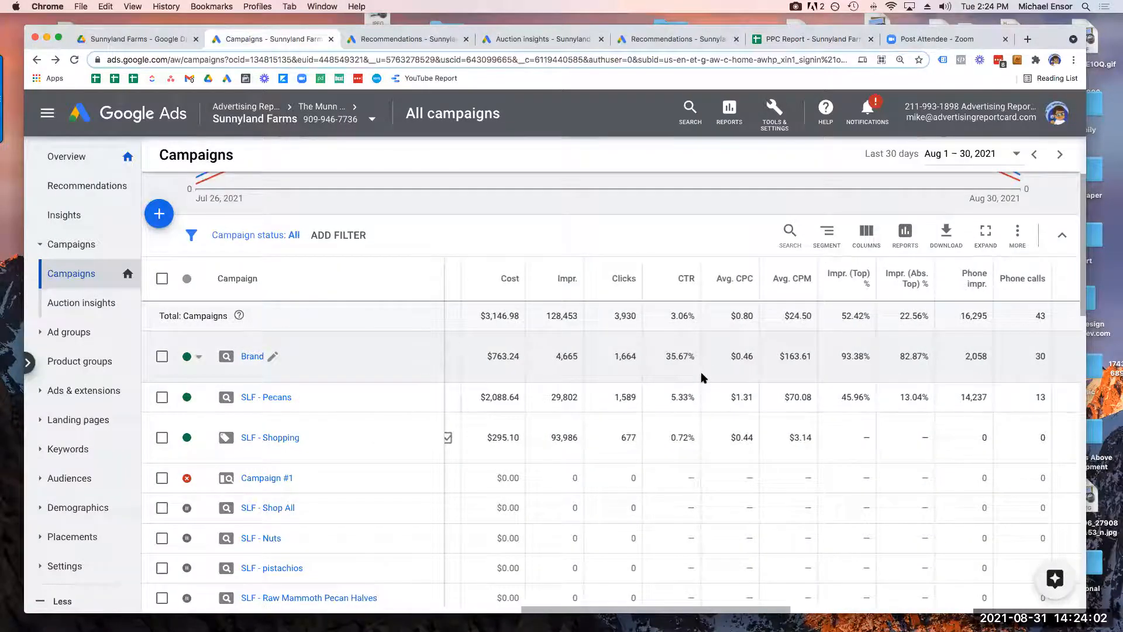
scroll(702, 378, "right", 8)
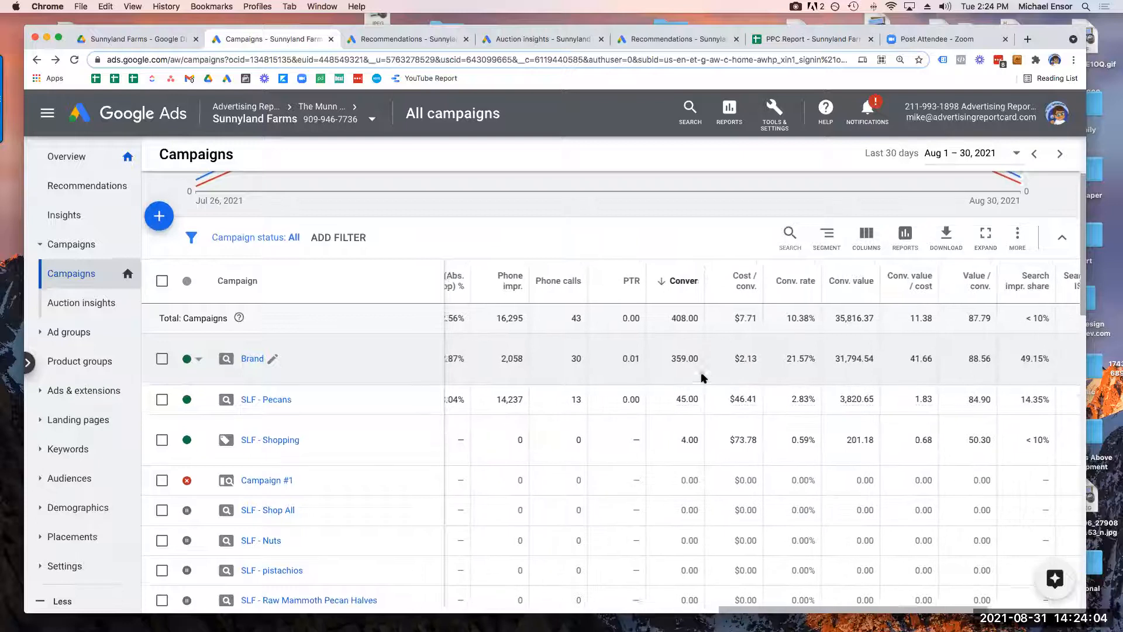
left_click_drag(786, 361, 820, 360)
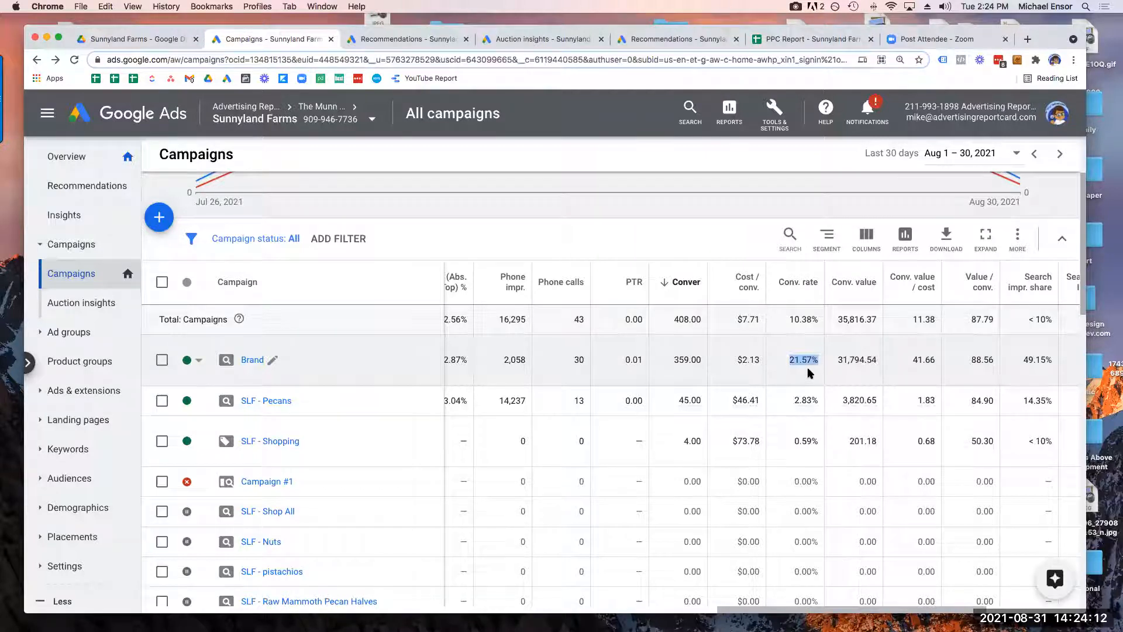
scroll(809, 373, "left", 10)
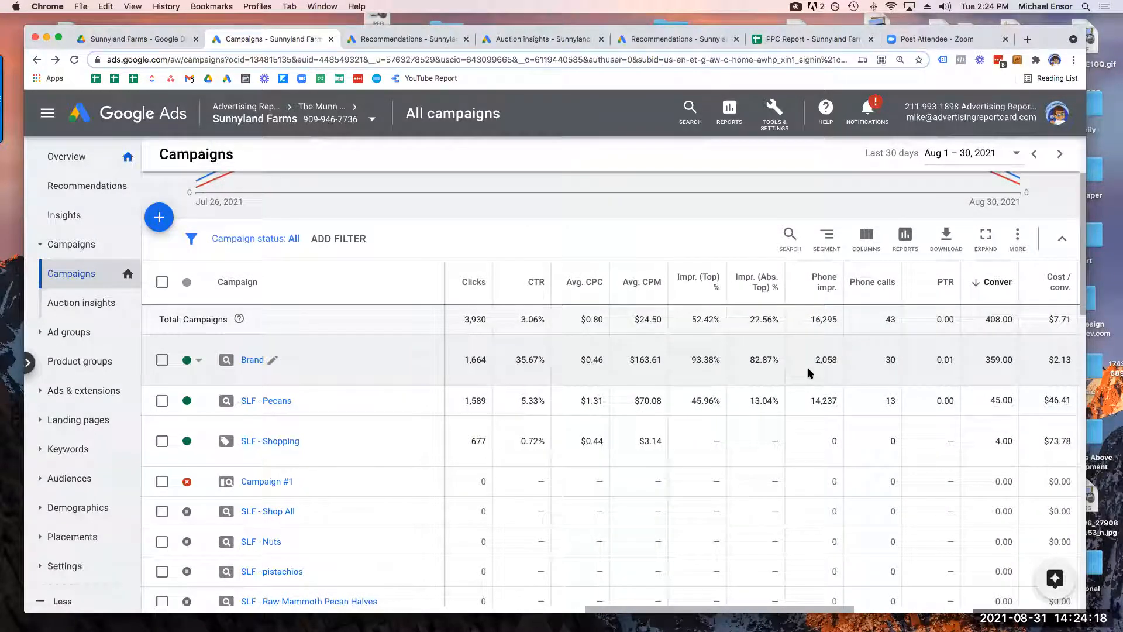
Examine the Brand campaign's search impression share
scroll(810, 372, "right", 10)
left_click(809, 363)
left_click_drag(808, 363, 851, 360)
left_click(810, 359)
left_click(840, 365)
scroll(834, 368, "right", 5)
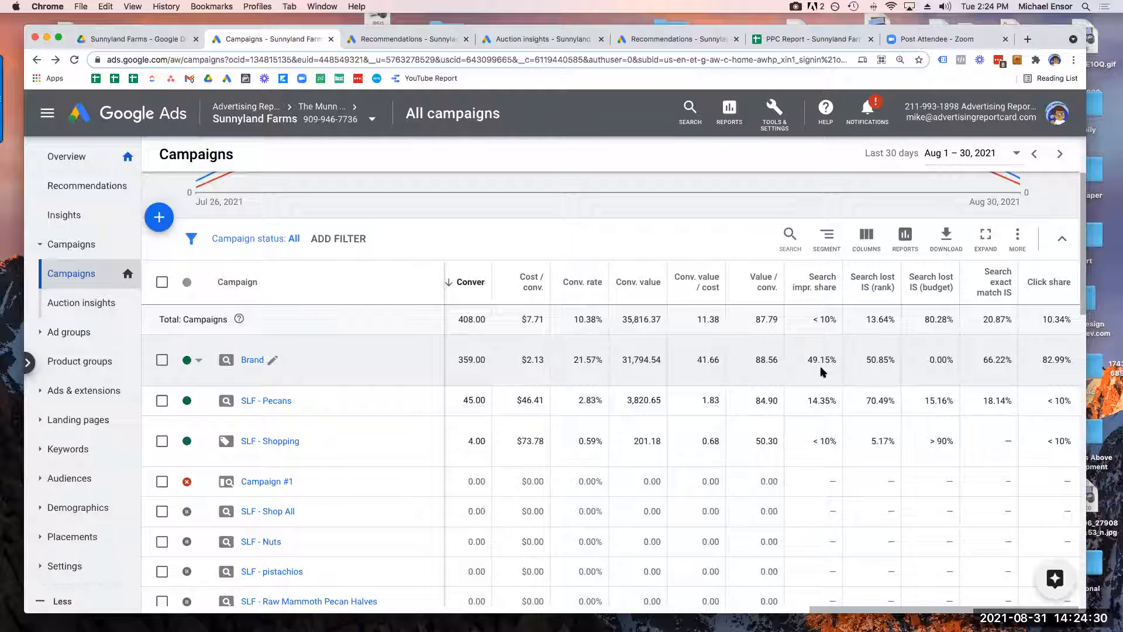
left_click_drag(807, 358, 839, 361)
Examine the Brand campaign's top and absolute top impression percentages
scroll(820, 349, "left", 10)
scroll(815, 350, "right", 3)
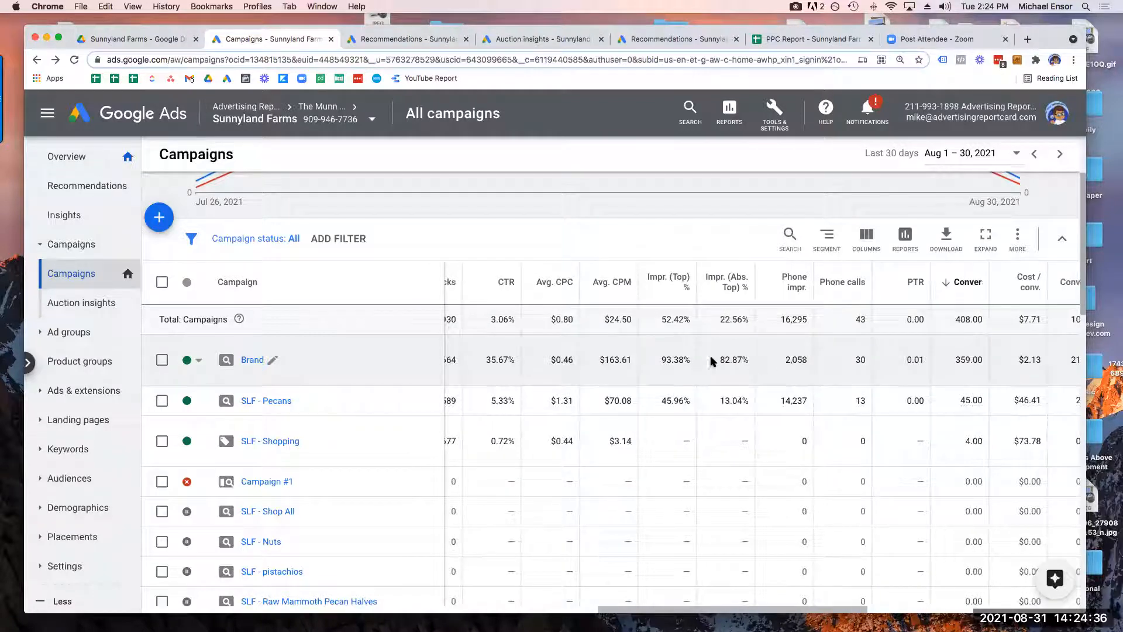
left_click_drag(688, 359, 665, 363)
left_click_drag(659, 363, 750, 360)
scroll(738, 369, "right", 5)
scroll(752, 366, "left", 4)
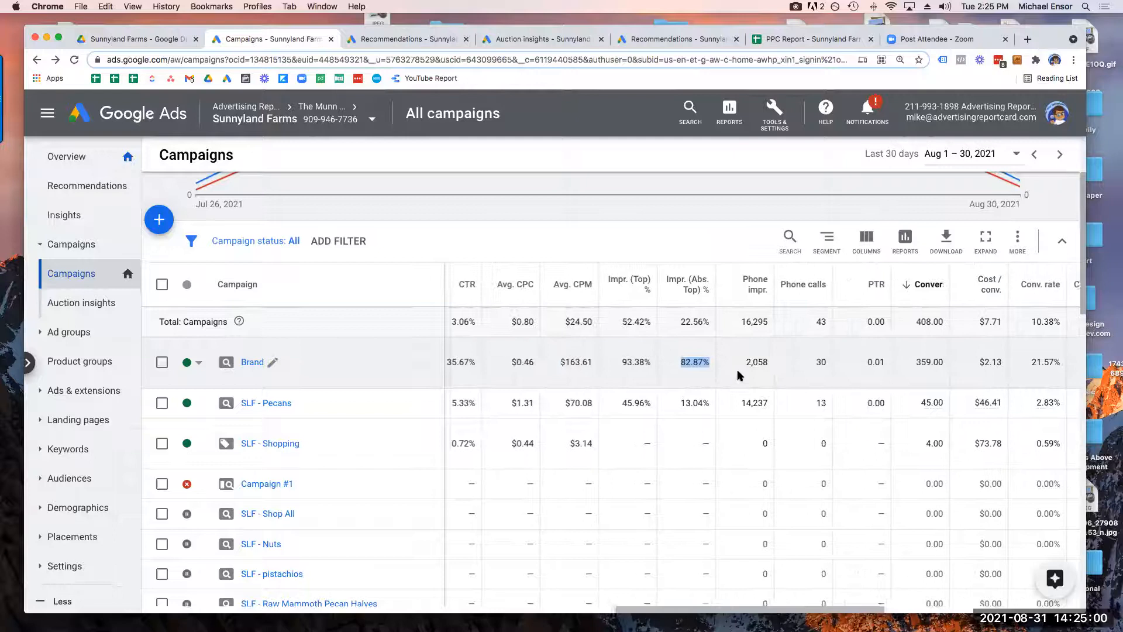
Open the STR sheet in the PPC Report spreadsheet, and compare its search terms with the ad groups list in Google Ads
left_click(802, 47)
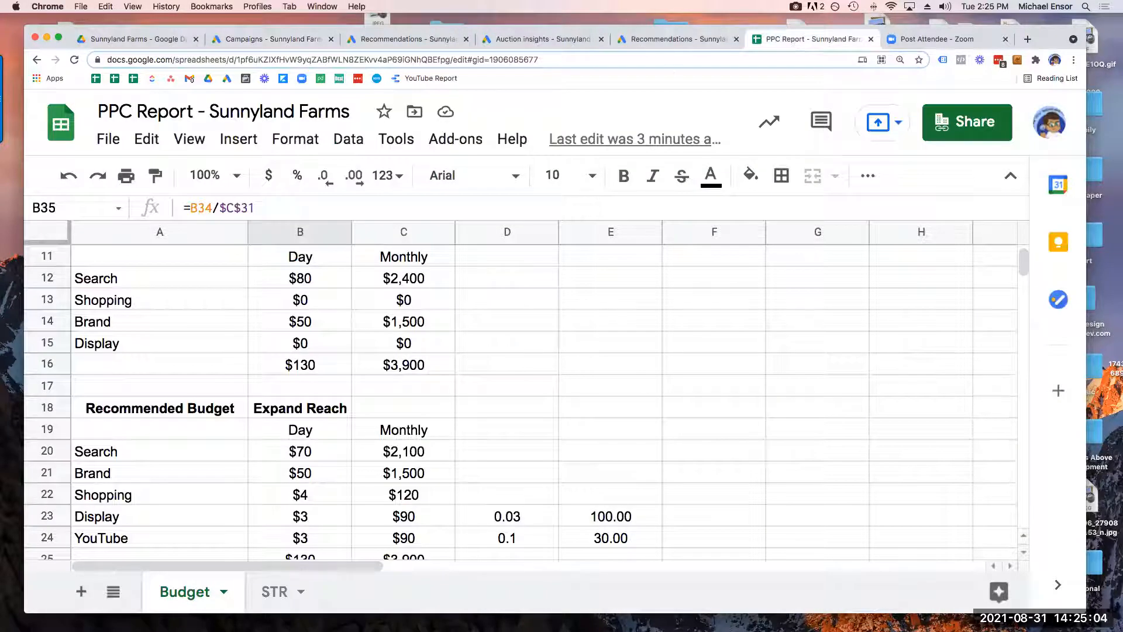
left_click(271, 581)
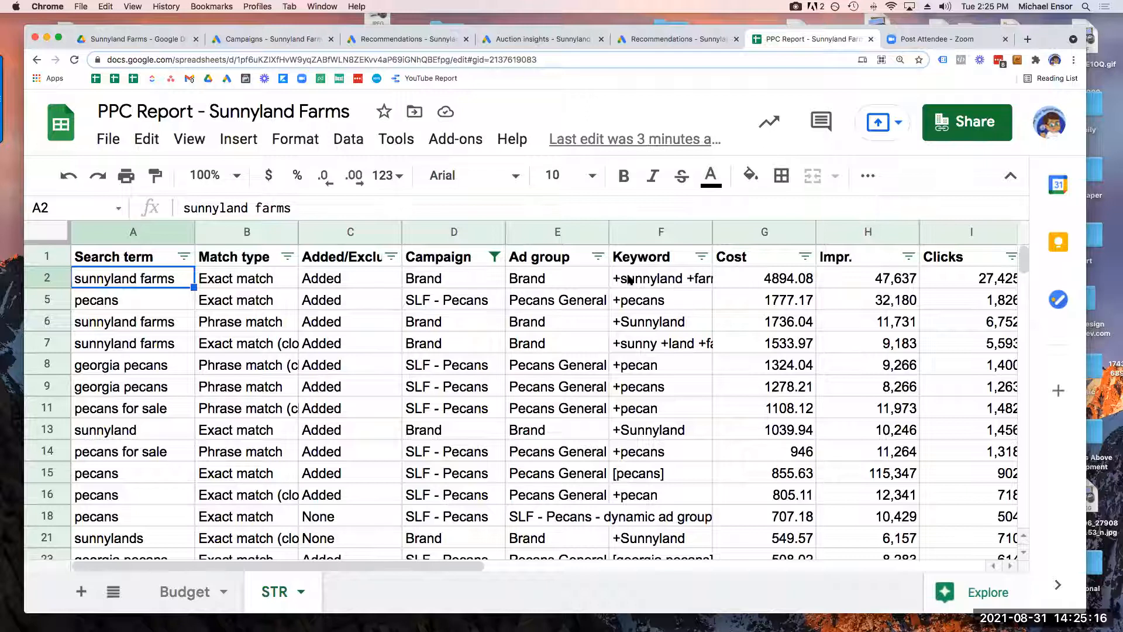
left_click(246, 37)
left_click(76, 334)
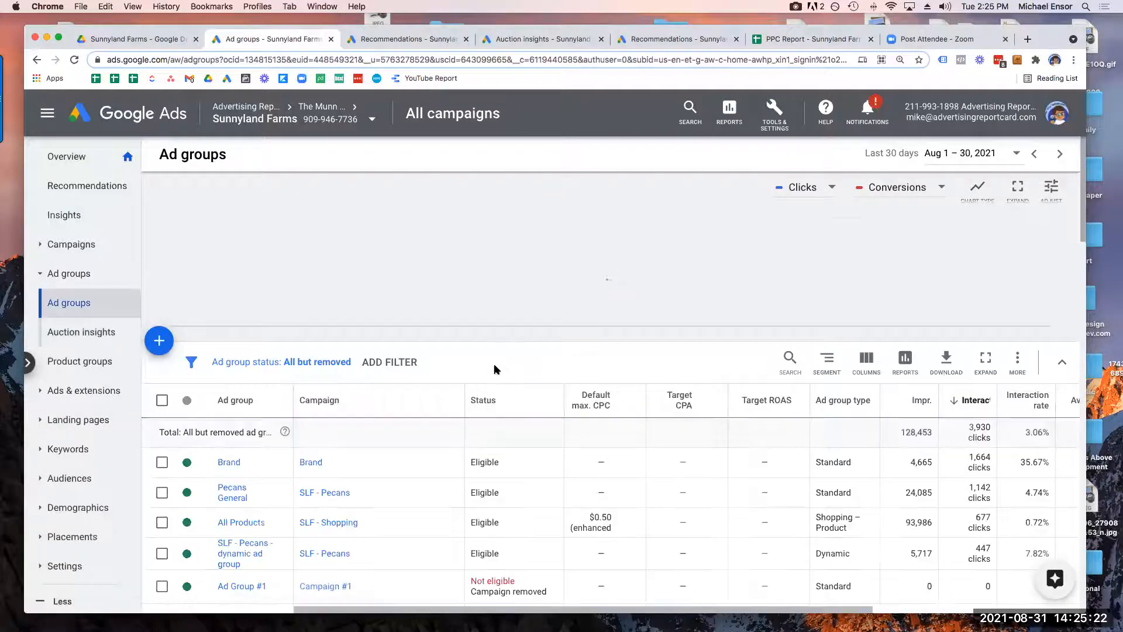
scroll(468, 368, "down", 2)
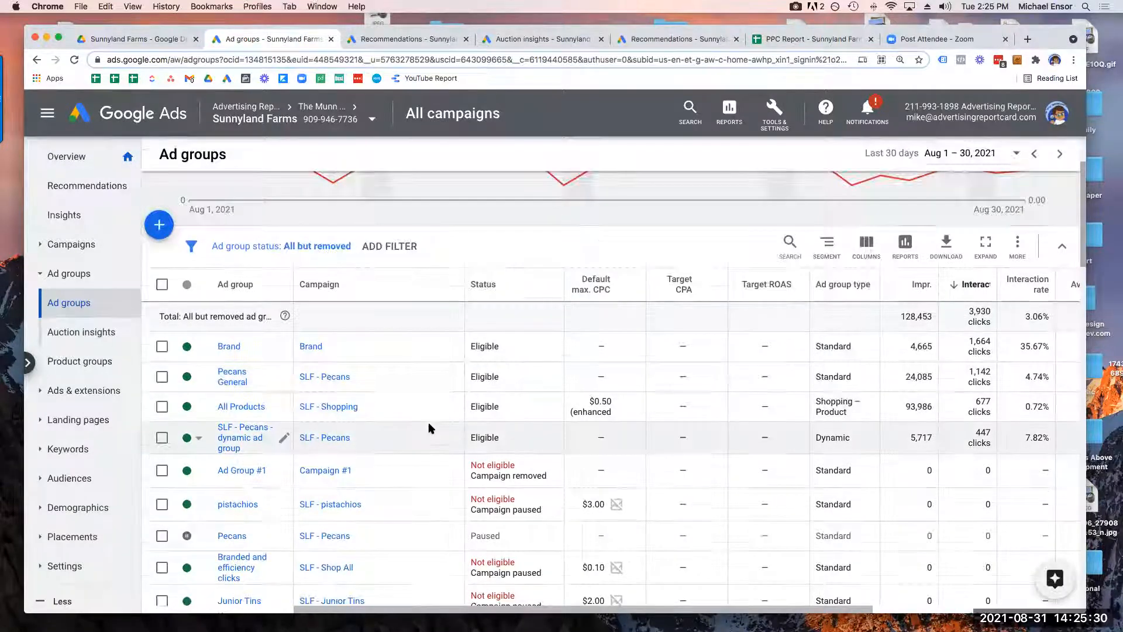
scroll(427, 426, "down", 5)
scroll(429, 427, "up", 5)
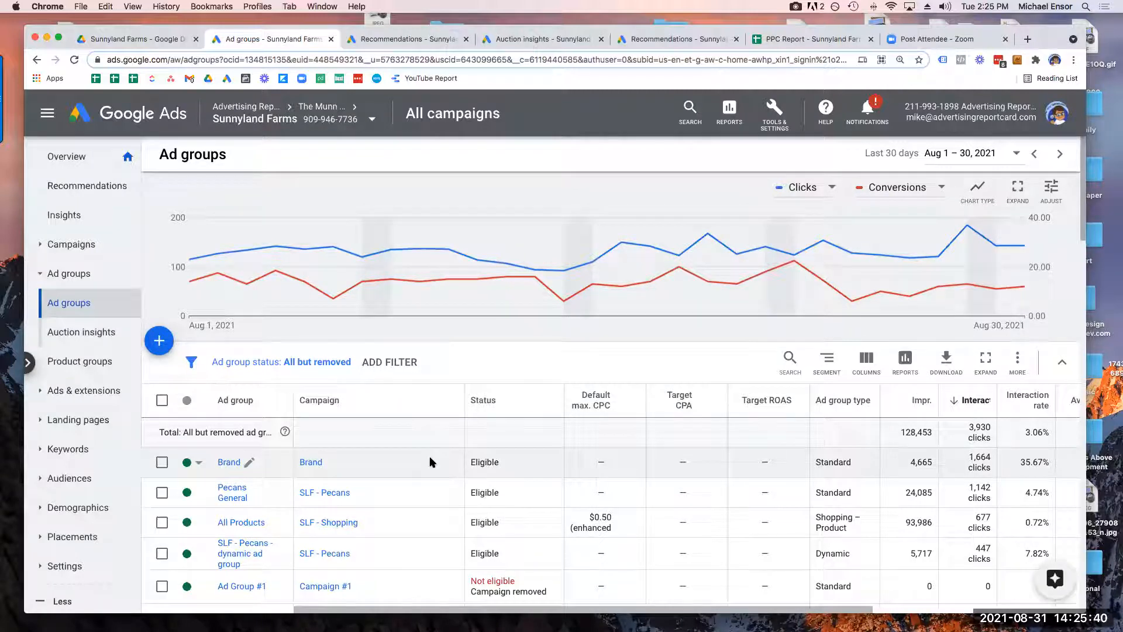
Return to the STR sheet in the PPC Report and check the Added/Excluded status of "georgia pecan company" in row 76
left_click(787, 39)
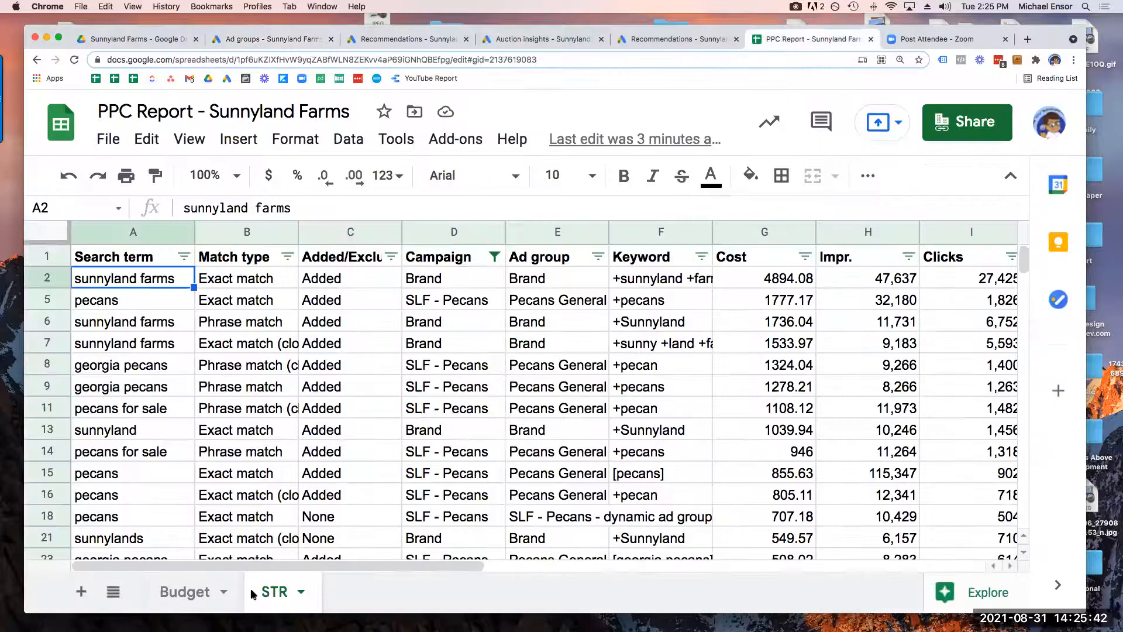
scroll(140, 383, "down", 3)
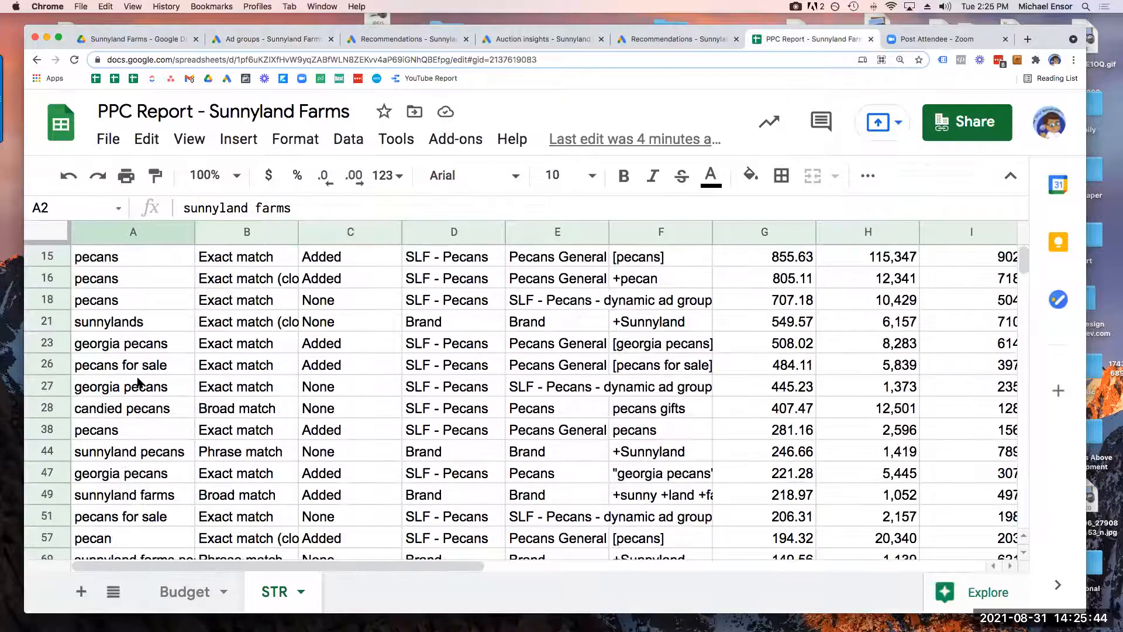
scroll(139, 383, "down", 1)
scroll(139, 383, "down", 3)
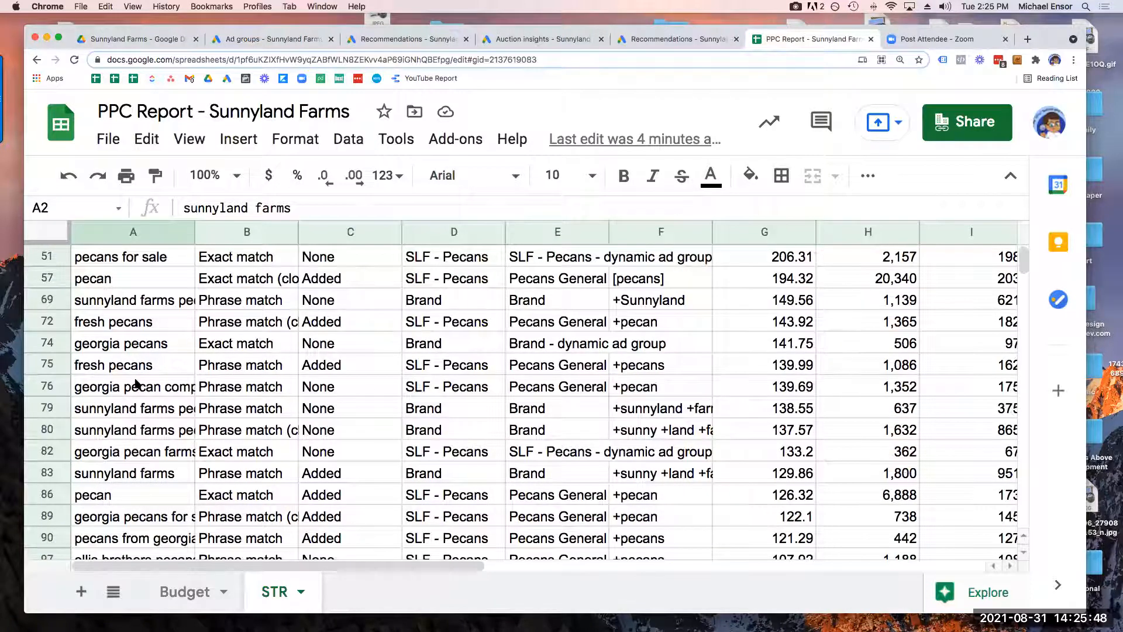
left_click(347, 387)
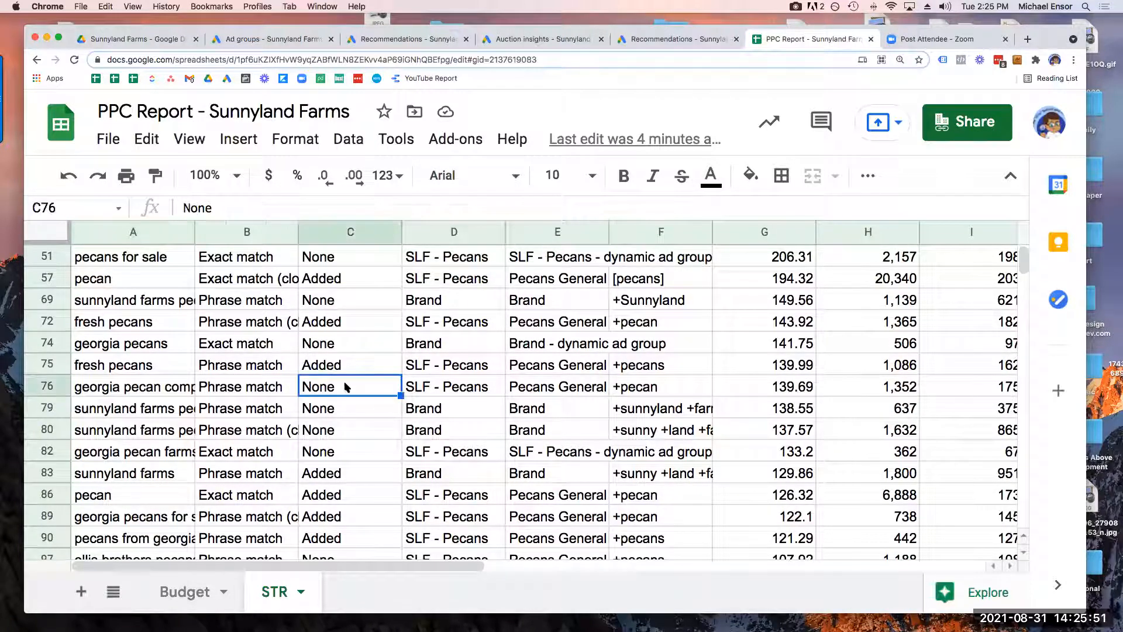
left_click(156, 395)
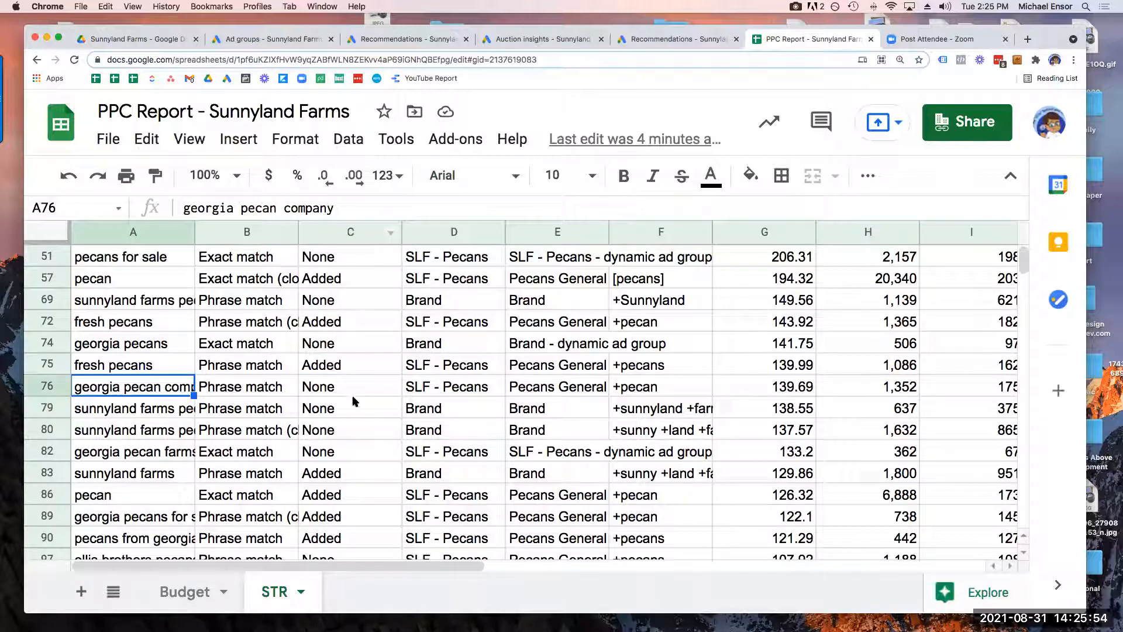
Check the Added/Excluded status of the search term "sunnyland farms pecans" in rows 79 and 80
left_click(144, 407)
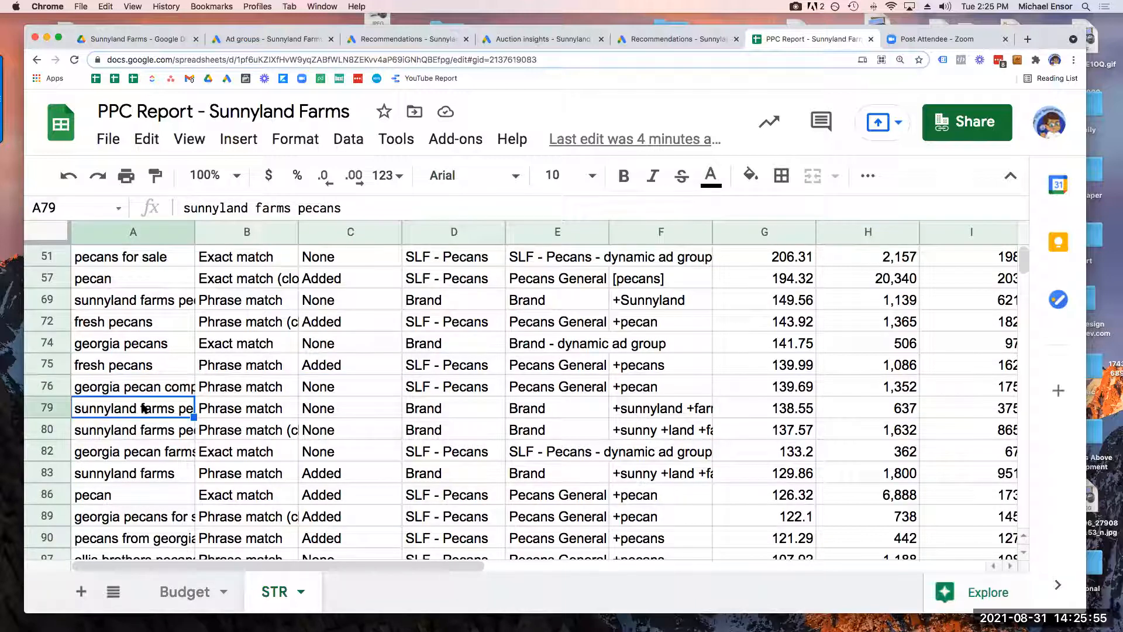
left_click(340, 409)
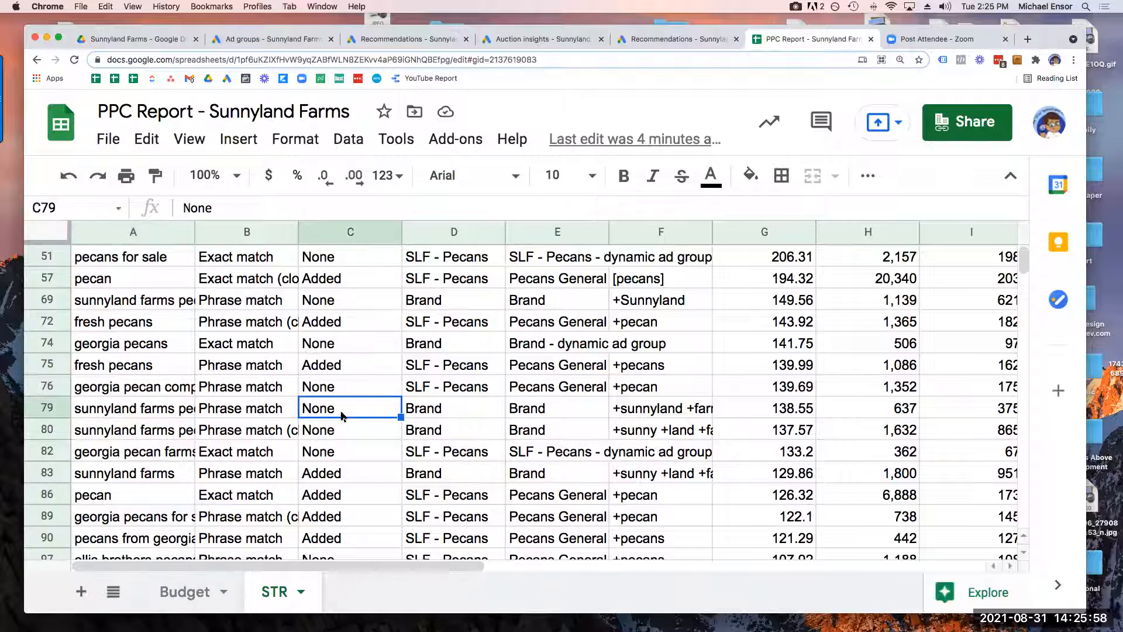
left_click(345, 430)
key("Left")
key("Left")
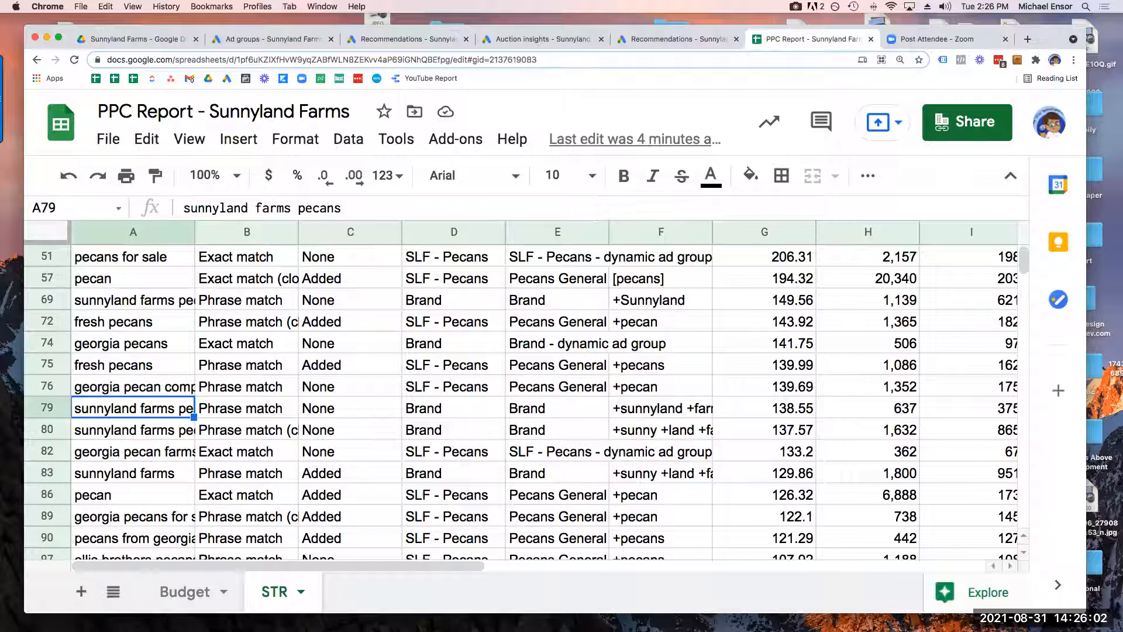
Inspect the campaign, ad group and matching keyword in row 79 for "sunnyland farms pecans"
key("Right")
key("Right")
key("Right")
key("Right")
key("Right")
key("Right")
key("Left")
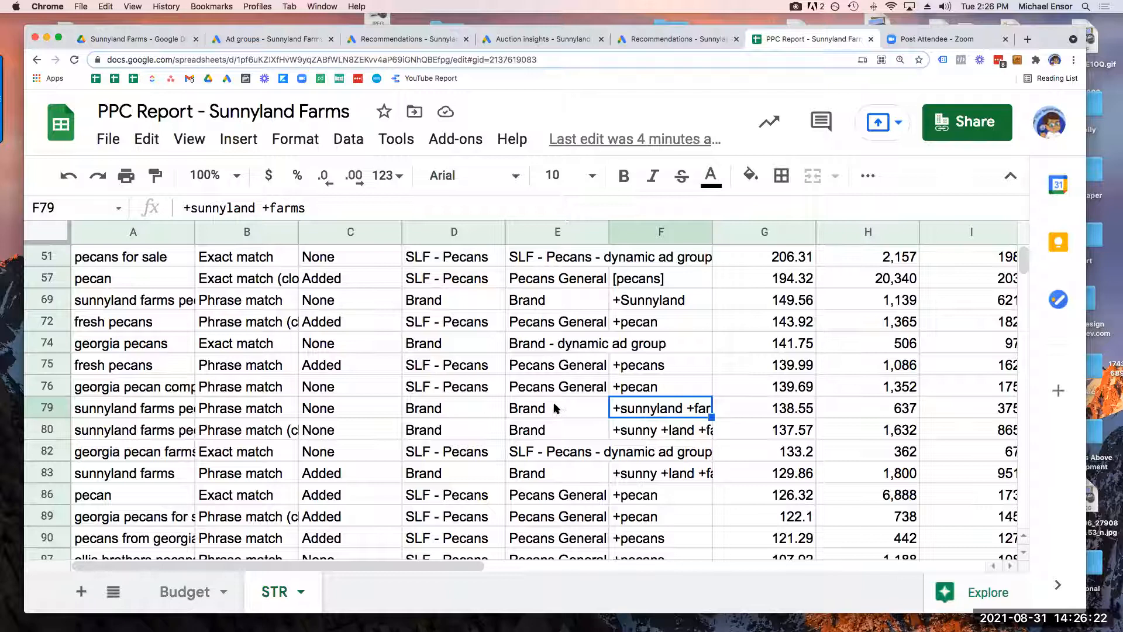
Go back to the Budget sheet of the PPC Report and review the Push Sales and Expand Reach recommended budgets
scroll(559, 412, "up", 5)
scroll(558, 408, "up", 2)
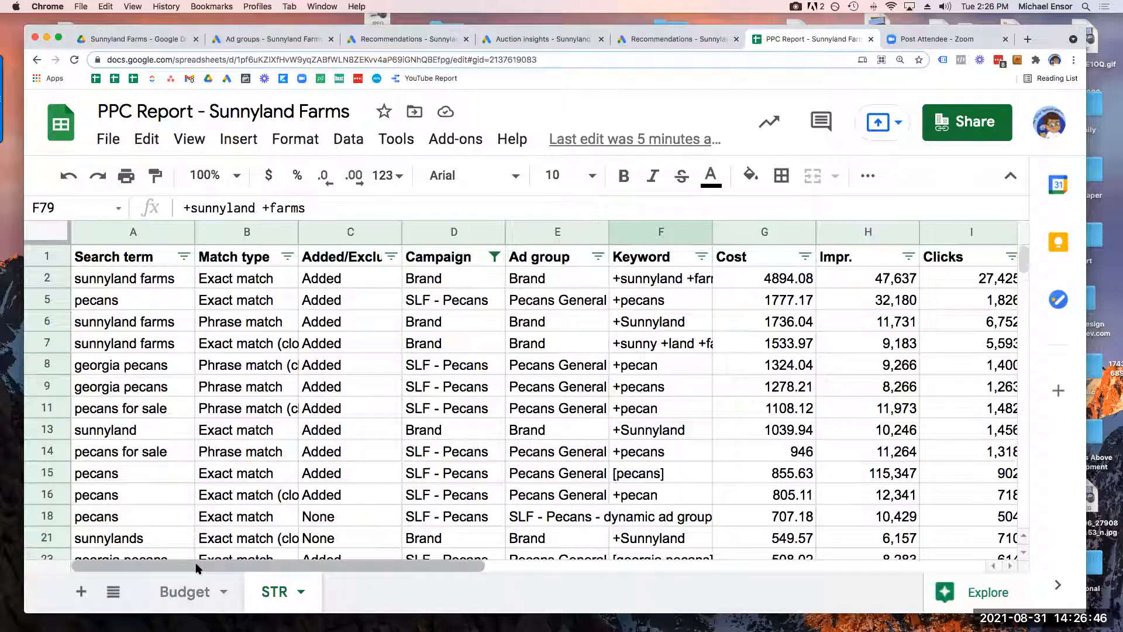
left_click(185, 591)
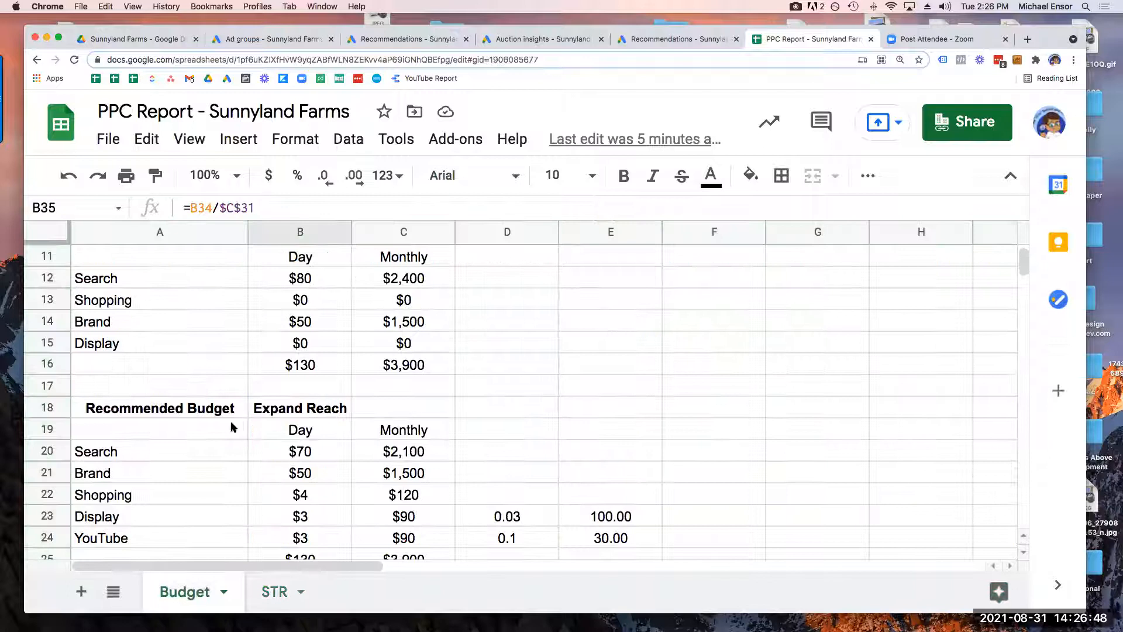
scroll(140, 425, "up", 2)
scroll(140, 424, "down", 3)
scroll(141, 428, "up", 1)
scroll(141, 427, "down", 1)
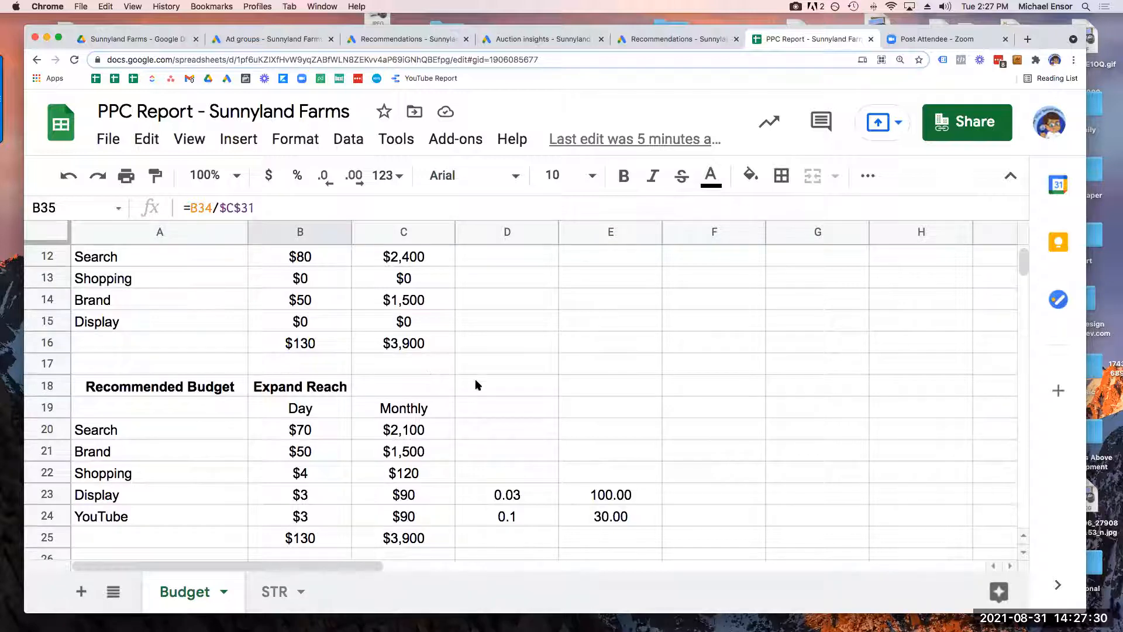
Compare the Current Budget table with the two Recommended Budget tables on the Budget sheet
scroll(471, 386, "up", 4)
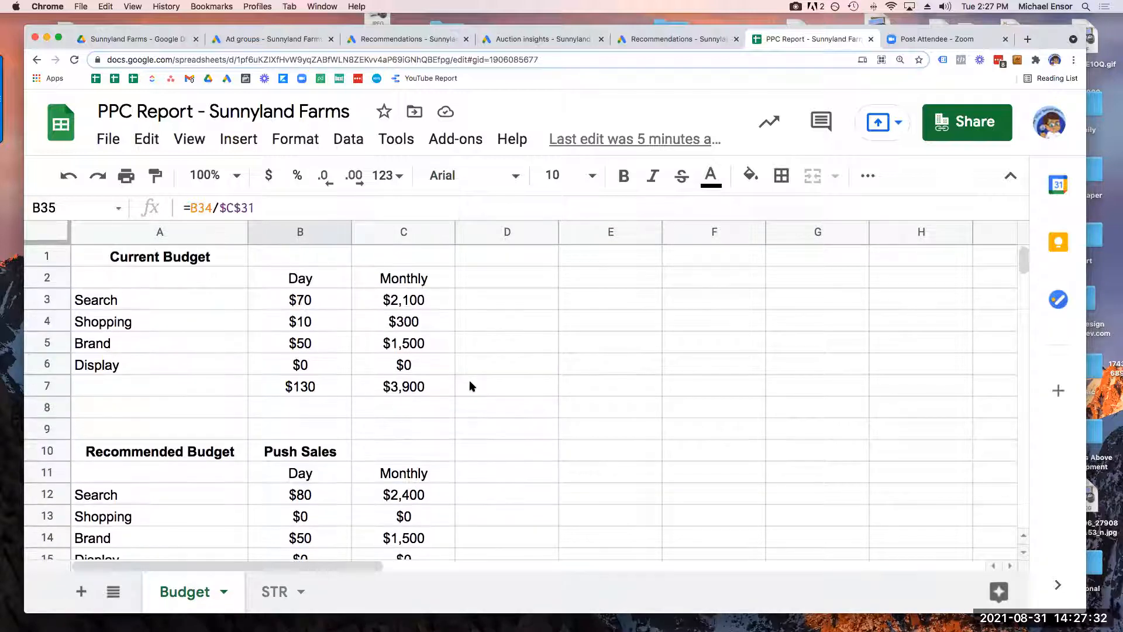
scroll(471, 386, "down", 6)
scroll(469, 384, "up", 3)
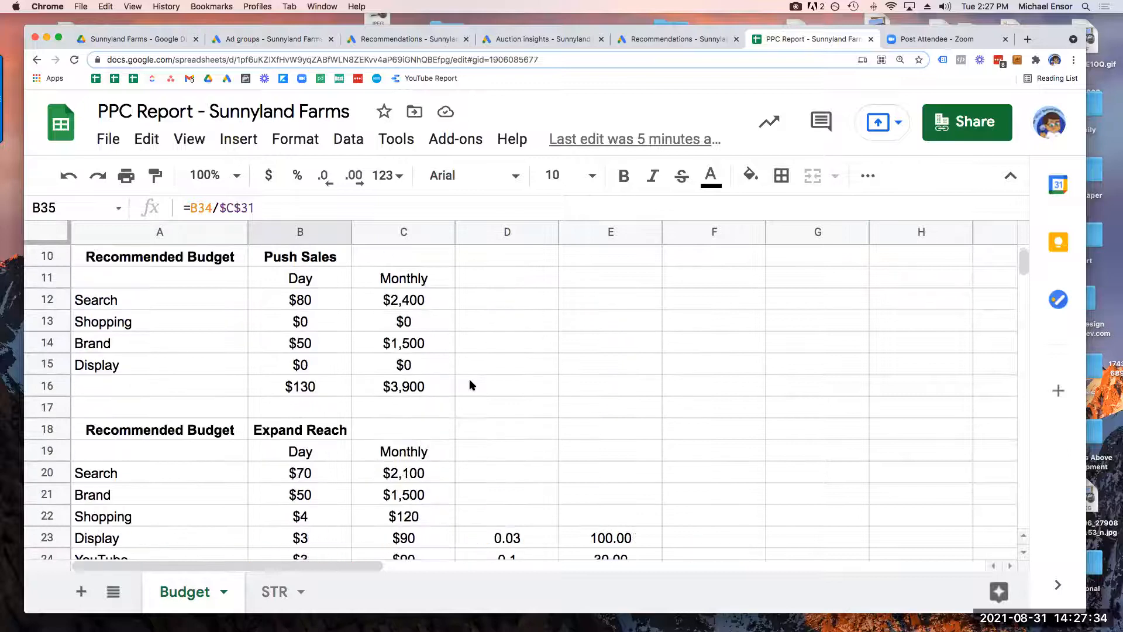
scroll(469, 384, "down", 1)
scroll(469, 384, "up", 1)
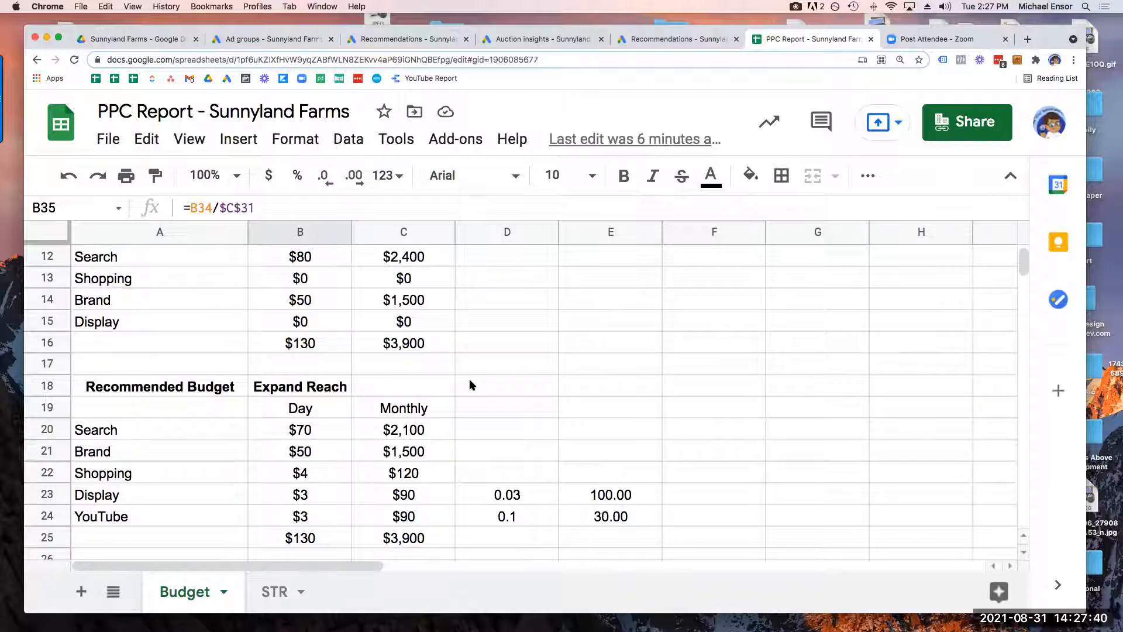
scroll(469, 385, "up", 5)
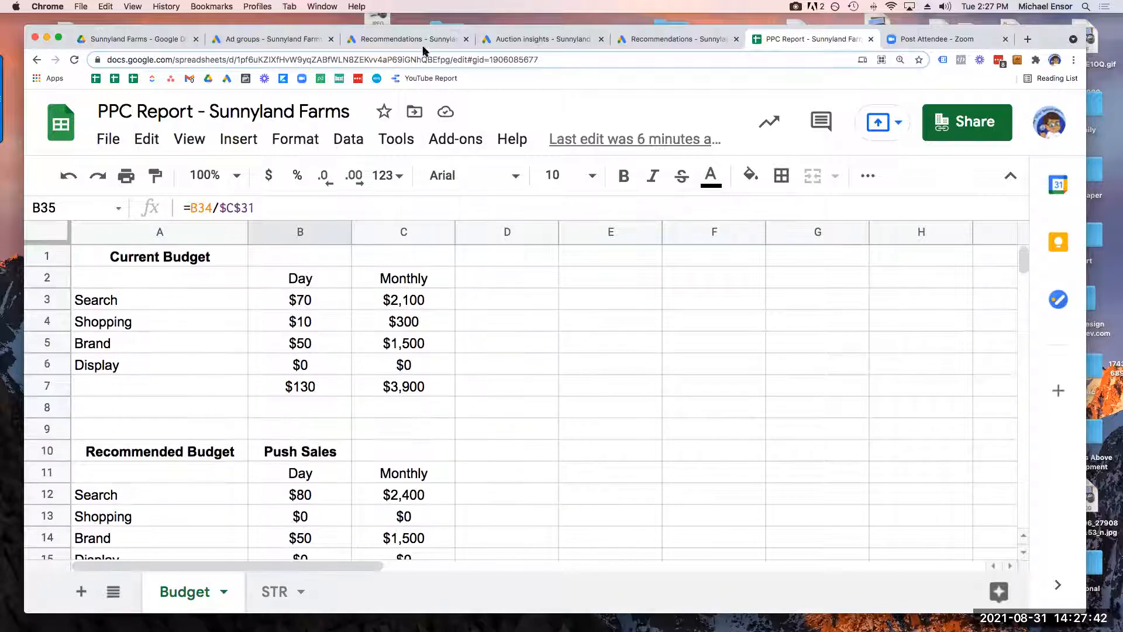
Switch to Google Ads to examine the ad groups' cost and conversion figures, and check the SLF - Pecans recommendations
left_click(379, 41)
left_click(268, 40)
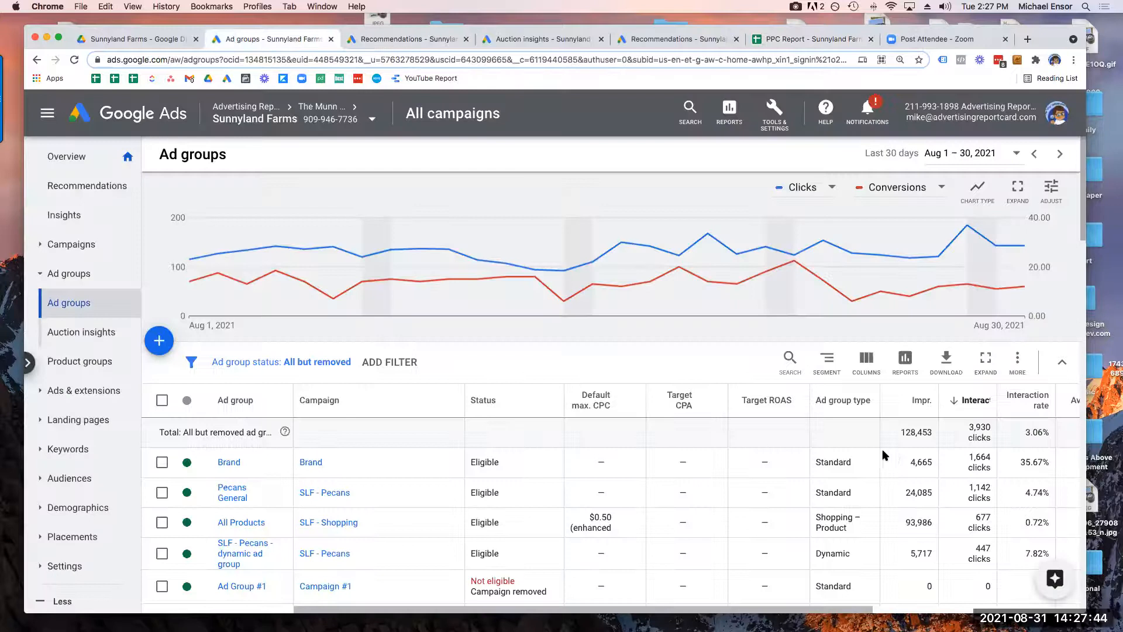
scroll(777, 459, "right", 5)
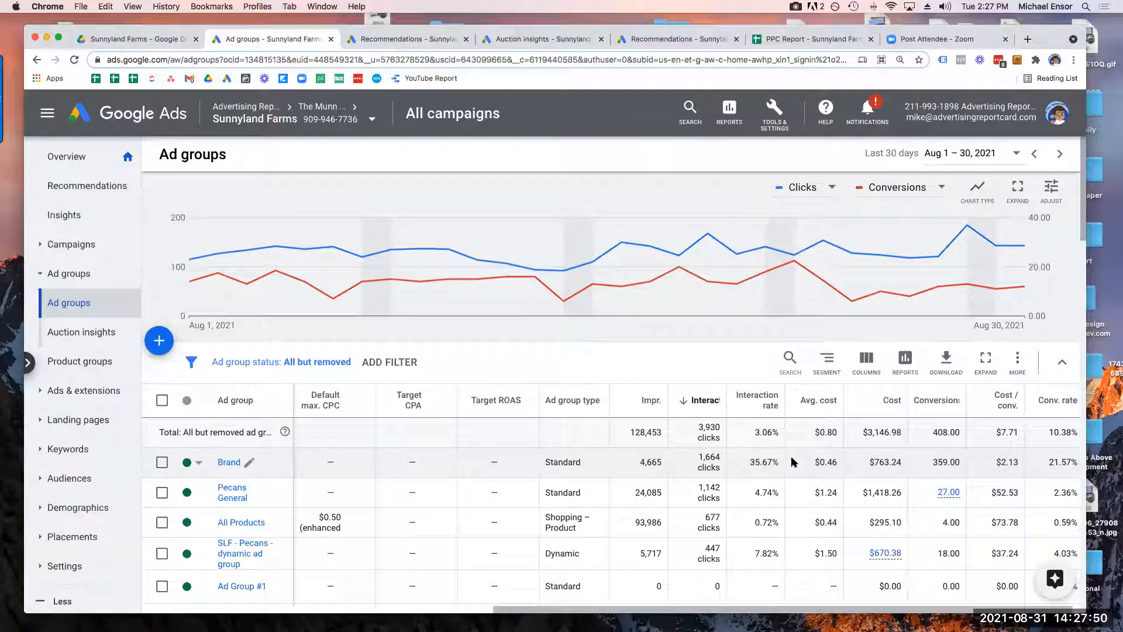
scroll(791, 461, "down", 2)
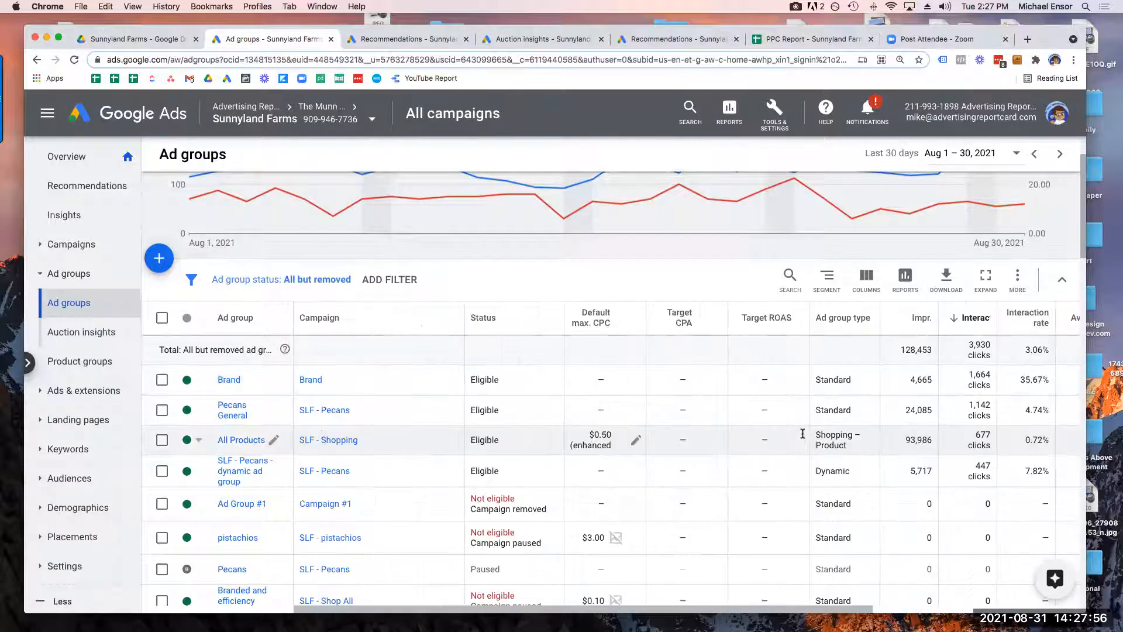
scroll(749, 405, "up", 3)
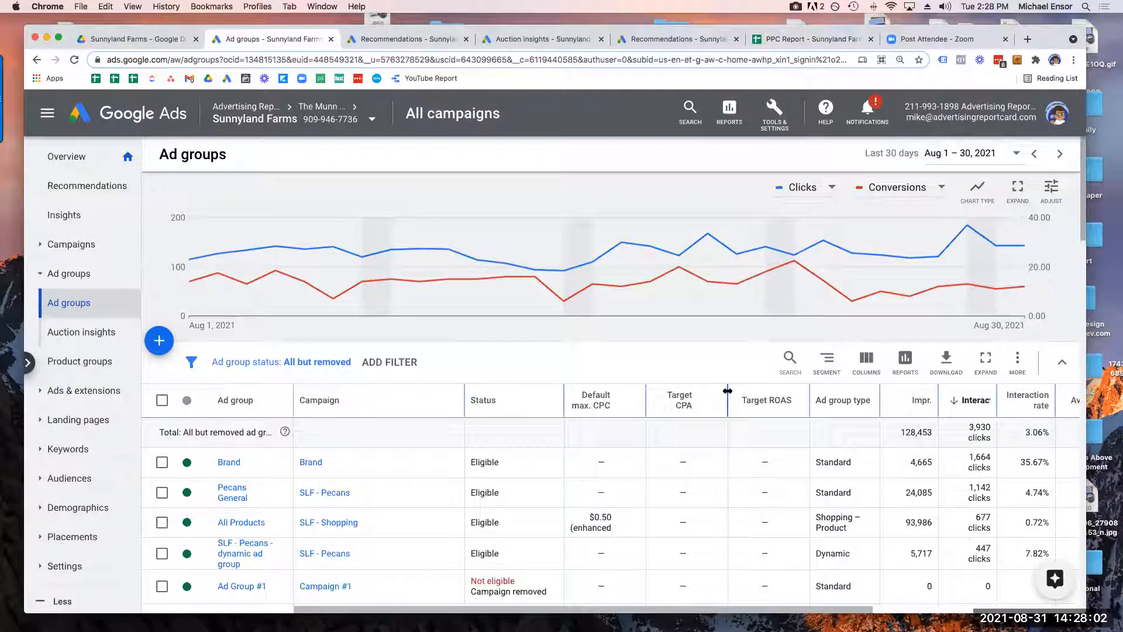
left_click(392, 43)
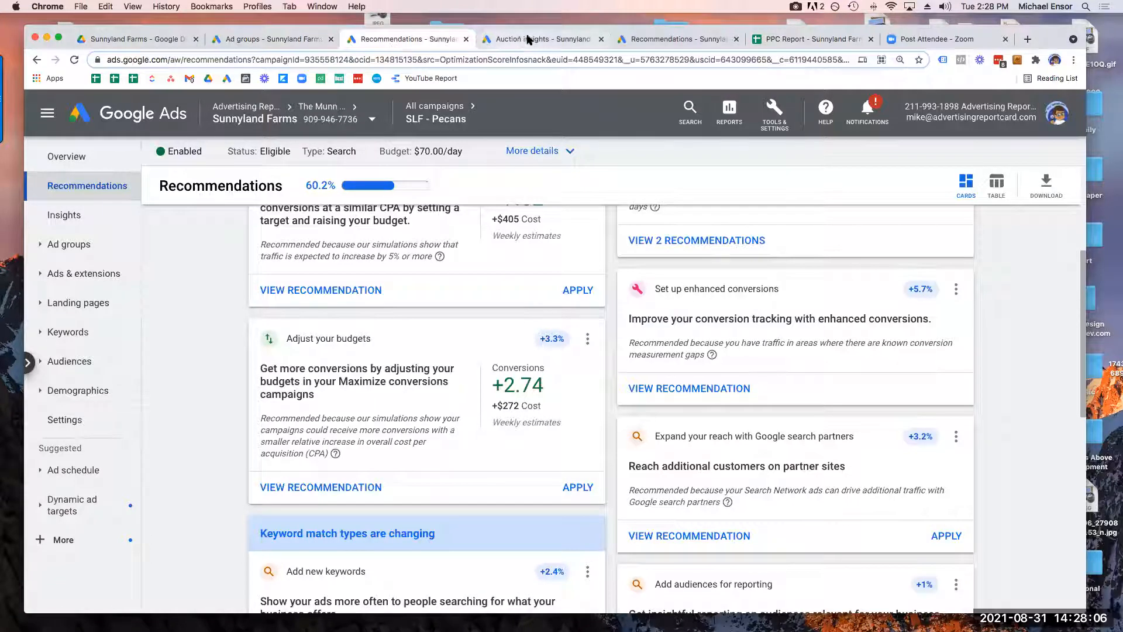
Open the account's Campaigns list and compare clicks, CTR, average CPC and conversions across the campaigns
left_click(262, 39)
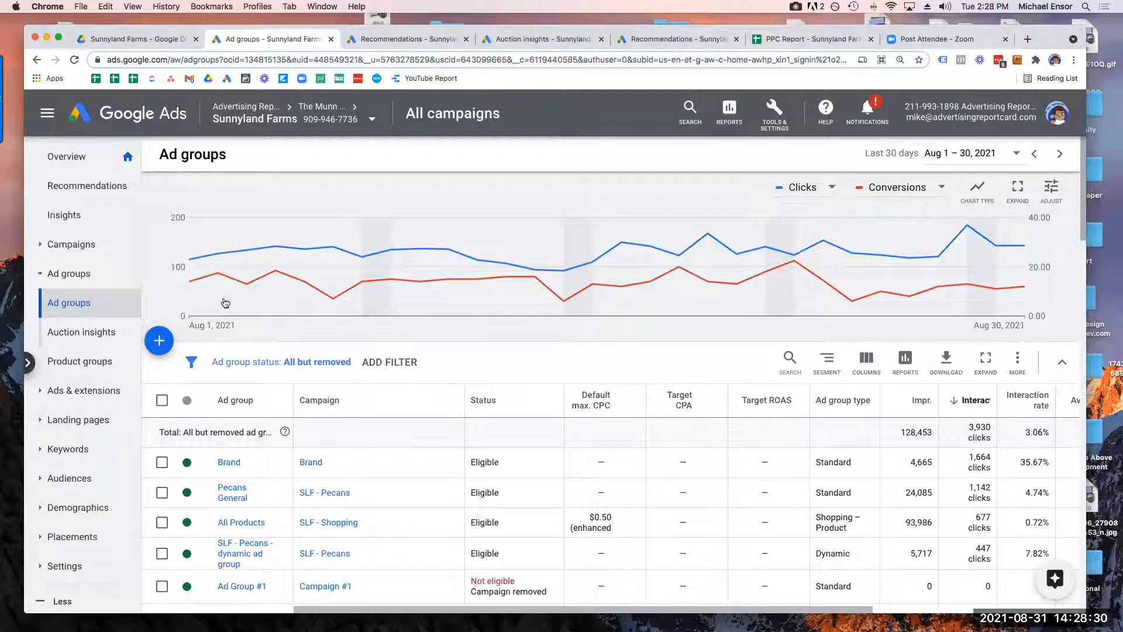
left_click(80, 253)
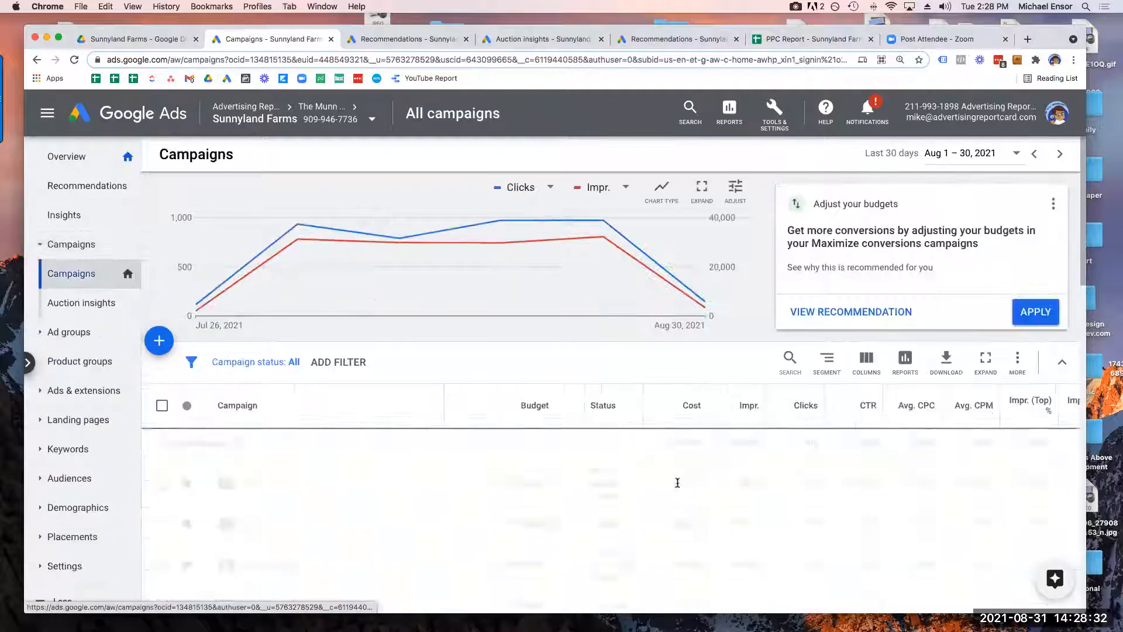
scroll(667, 494, "right", 5)
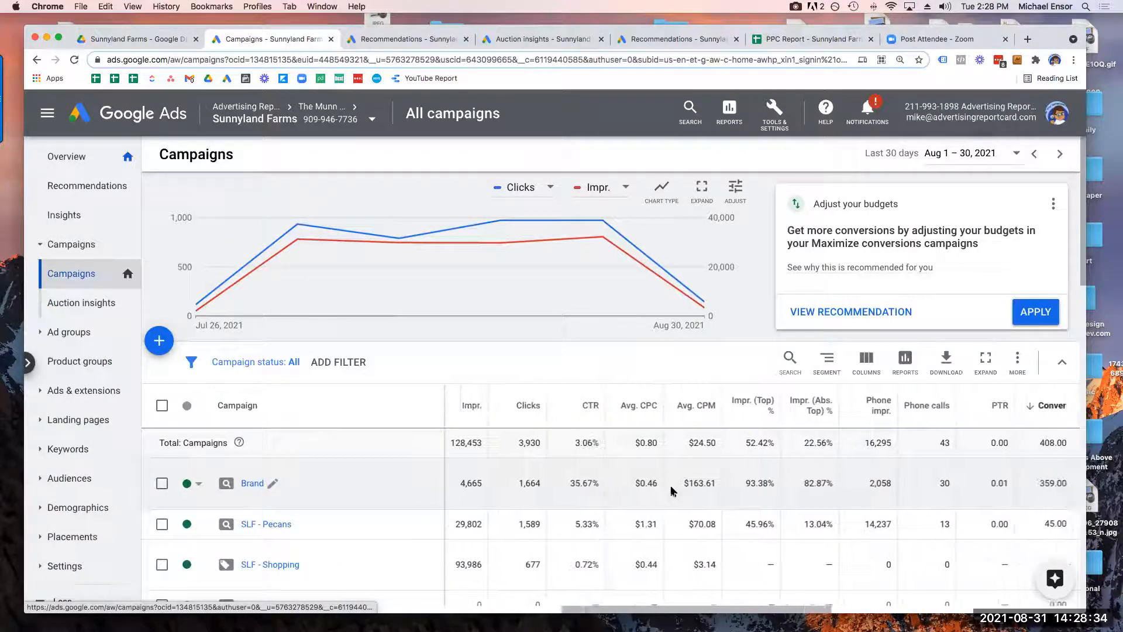
scroll(665, 499, "right", 3)
scroll(664, 499, "left", 8)
scroll(668, 497, "right", 5)
scroll(702, 497, "down", 3)
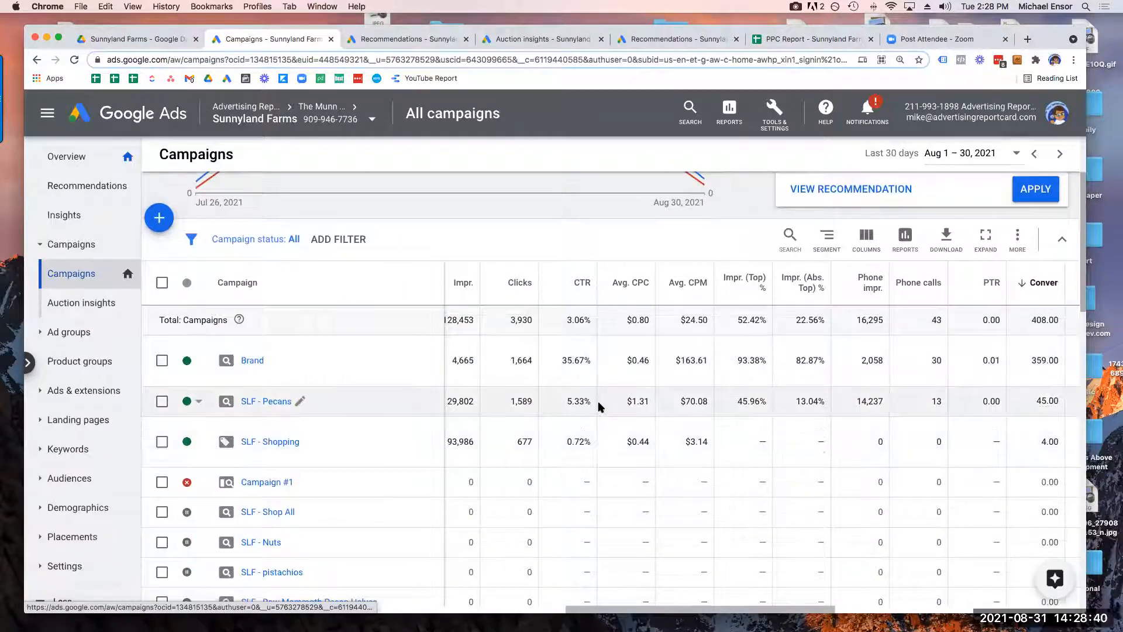
Highlight the average CPM of the SLF - Pecans campaign and check its conversion, impression share and budget columns
left_click_drag(678, 401, 709, 402)
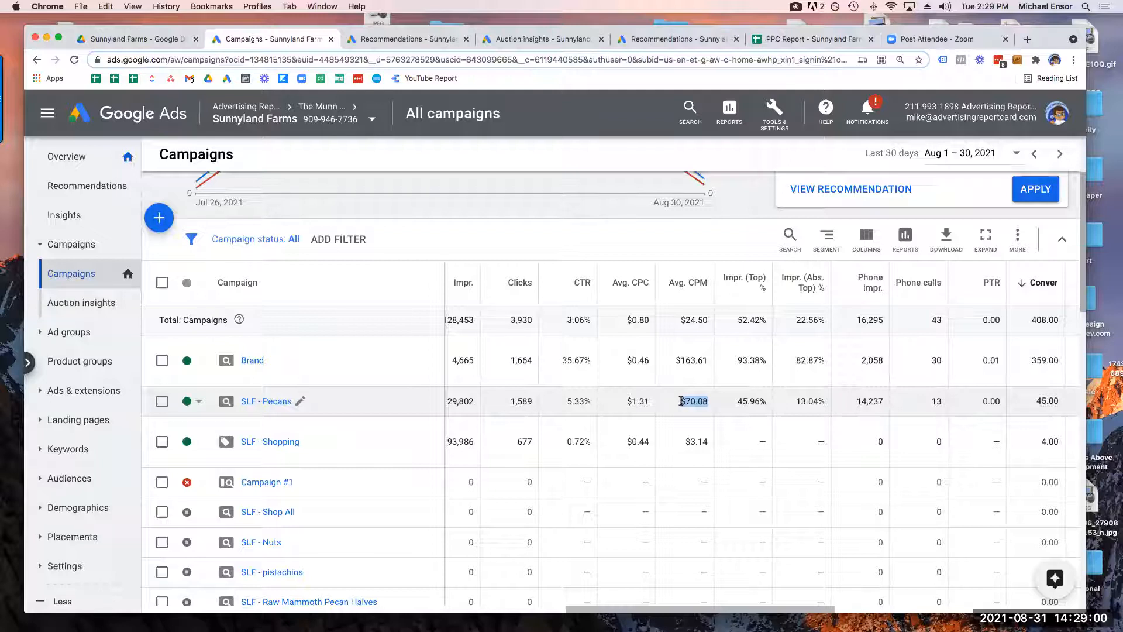
scroll(681, 401, "right", 10)
scroll(682, 401, "left", 10)
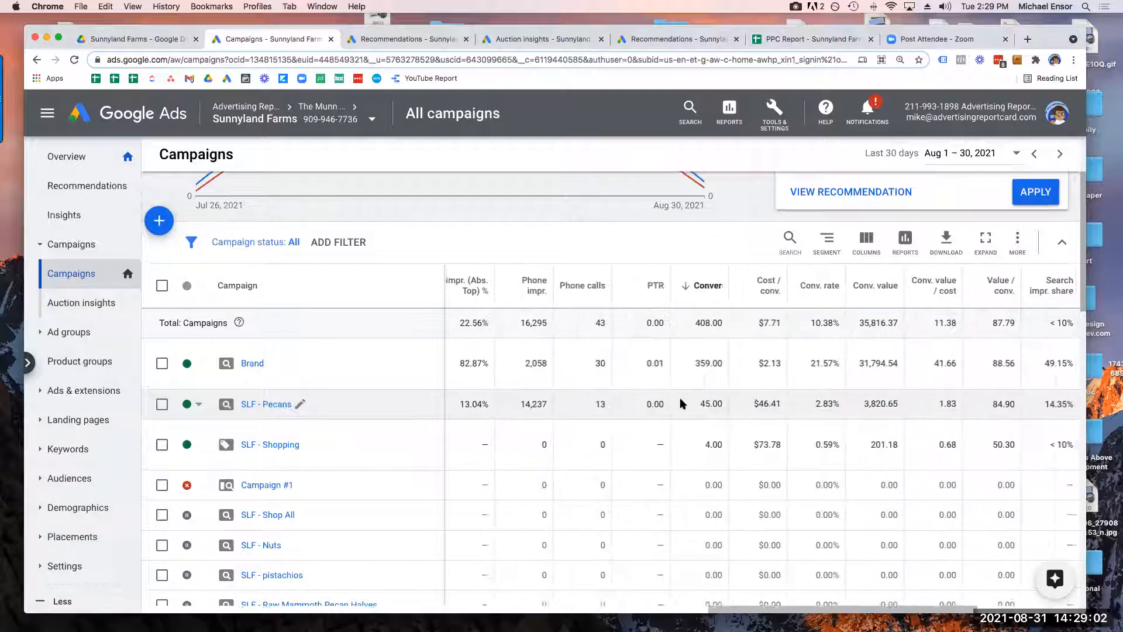
scroll(682, 404, "left", 1)
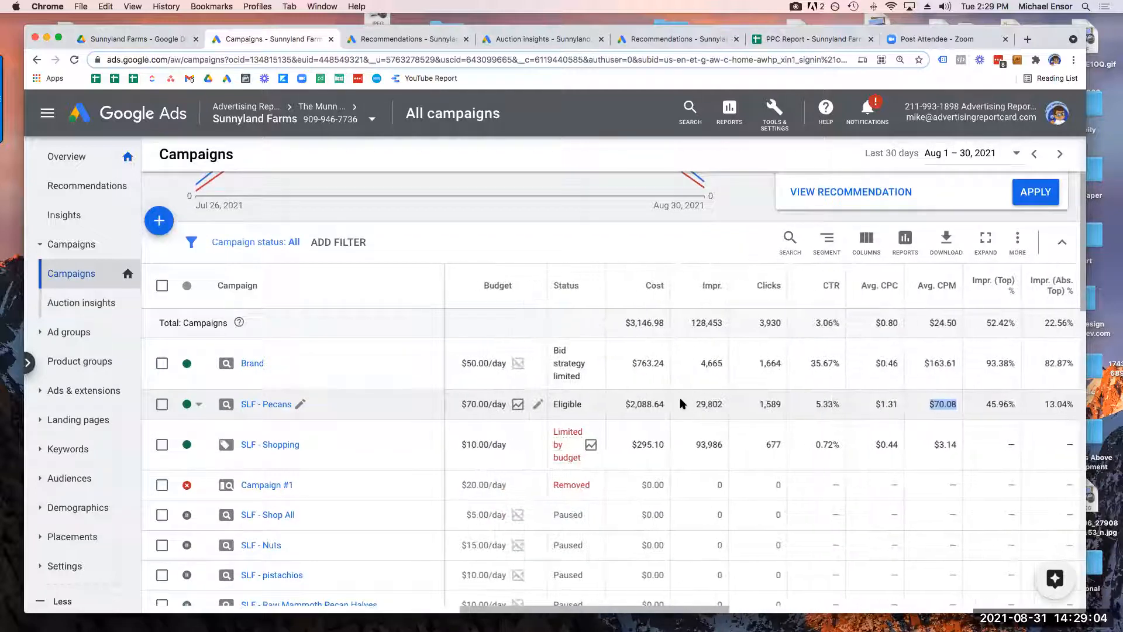